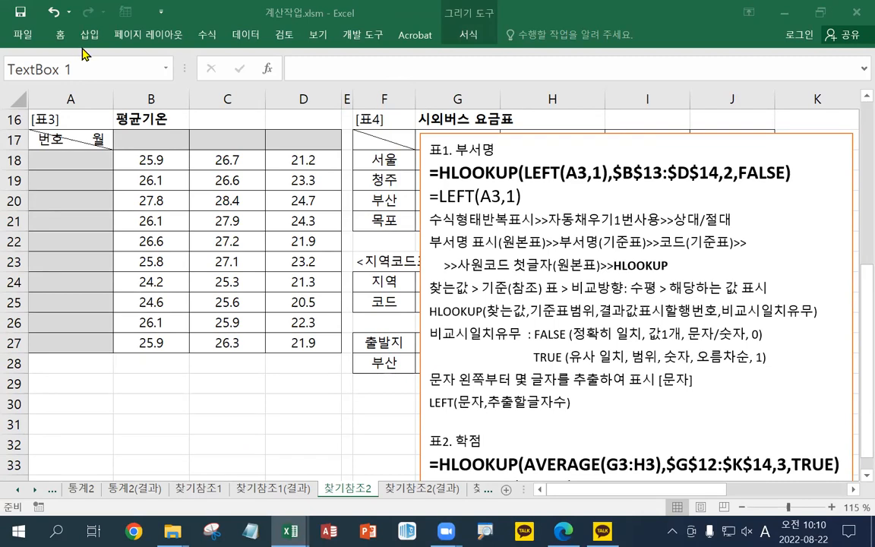
- Insert the 표3. 월 notes with the COLUMN formulas above the 표1. 부서명 section of the text box and enlarge the formula lines
{"action": "left_click", "coordinate": [431, 147]}
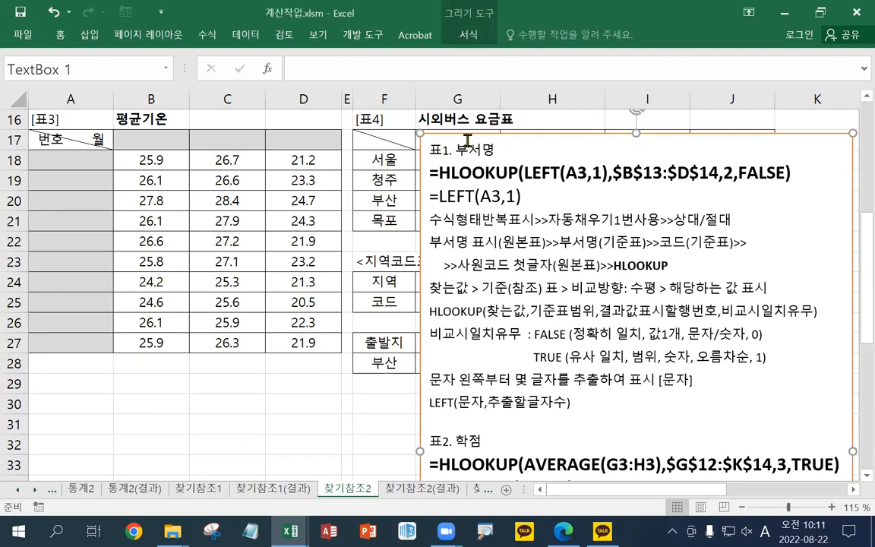
{"action": "key", "text": "Return"}
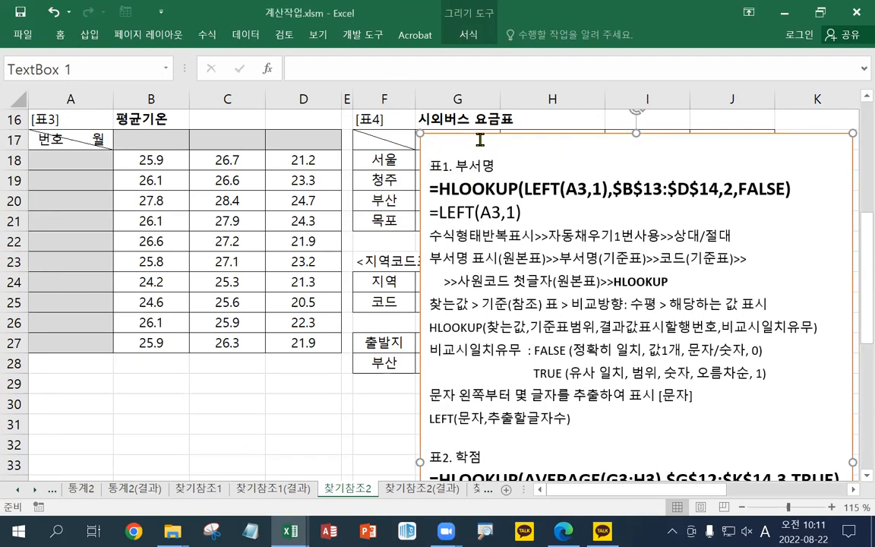
{"action": "type", "text": "표3. 월 =COLUMN()+5&\"월\" =COLUMN()+5 =COLUMN() 수식형태반복표시>>자동채우기1번사용>>상대/절대 연산(계산)순서: 산술 >> 연결 >> 비교 열 번호 표시 [숫자] COLUMN(), COLUMN(셀주소) 데이터 연결 & 연산자"}
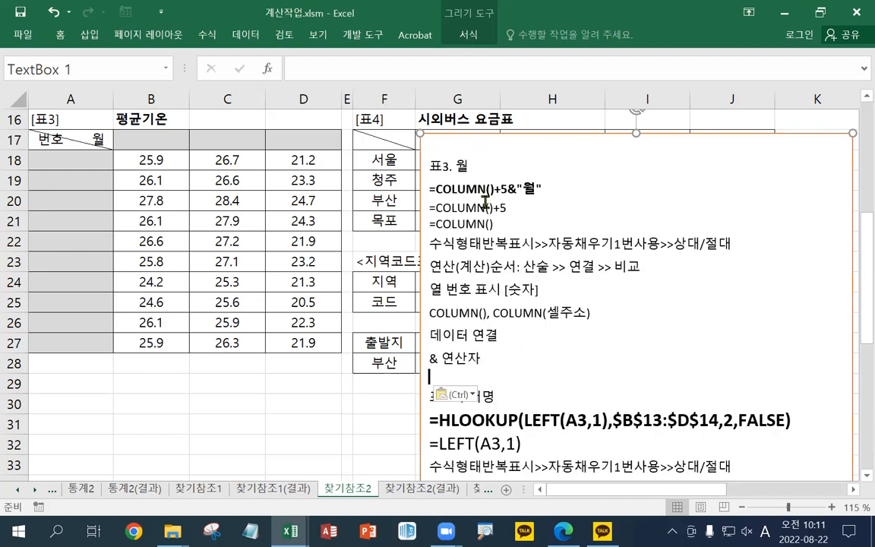
{"action": "left_click_drag", "start_coordinate": [497, 225], "coordinate": [435, 188]}
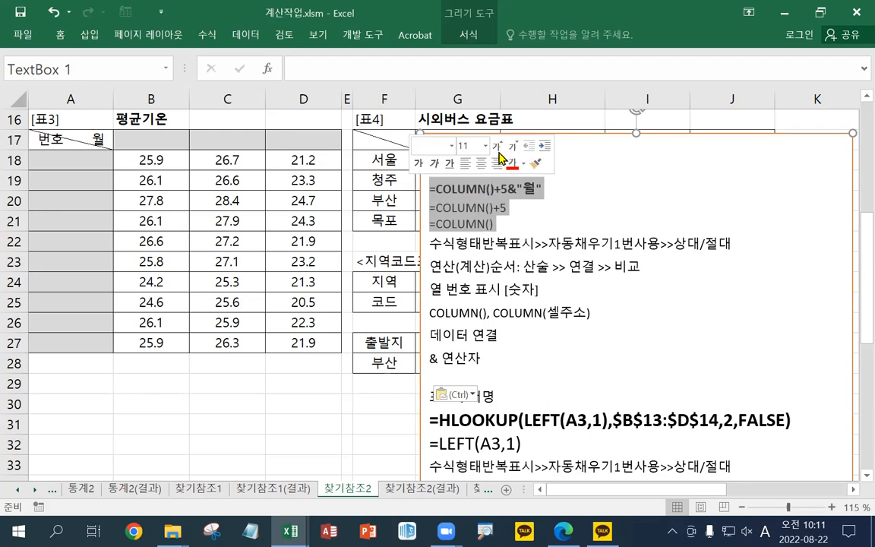
{"action": "left_click", "coordinate": [497, 146]}
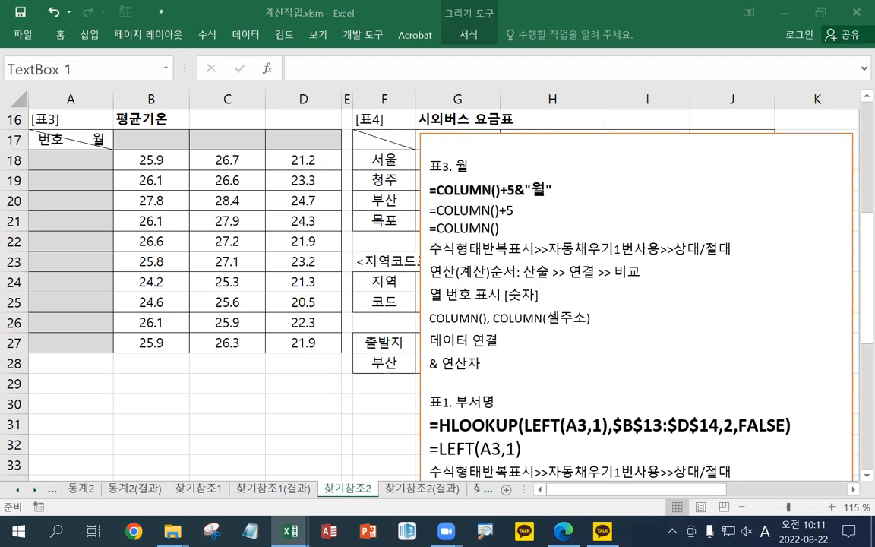
- Replace the 표3. 월 notes in the text box with the 표3. 번호 notes explaining =ROW()-17 and =ROW()
{"action": "left_click_drag", "start_coordinate": [488, 363], "coordinate": [365, 150]}
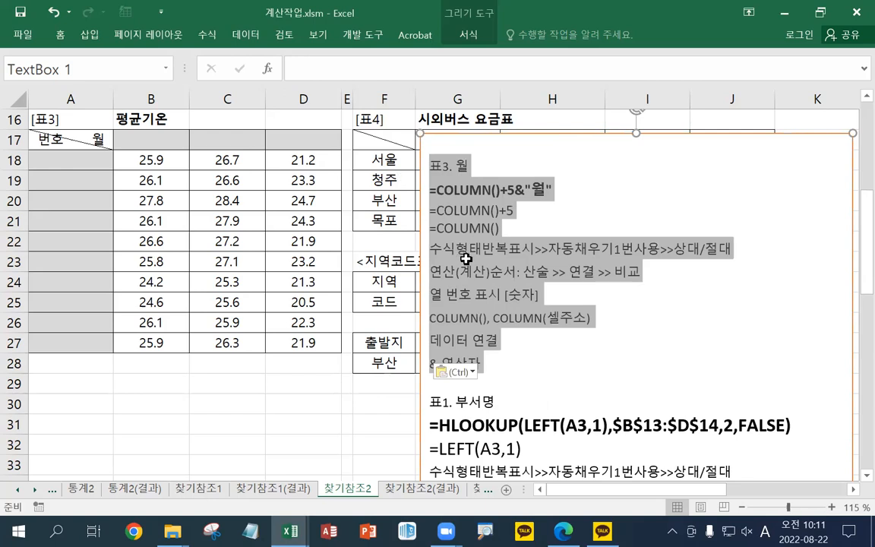
{"action": "type", "text": "표3. 번호 =ROW()-17 =ROW() 수식형태반복표시>>자동채우기1번사용>>상대/절대 일련번호 : 1, 2, 3, ... 행 번호 표시 [숫자] ROW(), ROW(셀주소) 데이터 연결 & 연산자"}
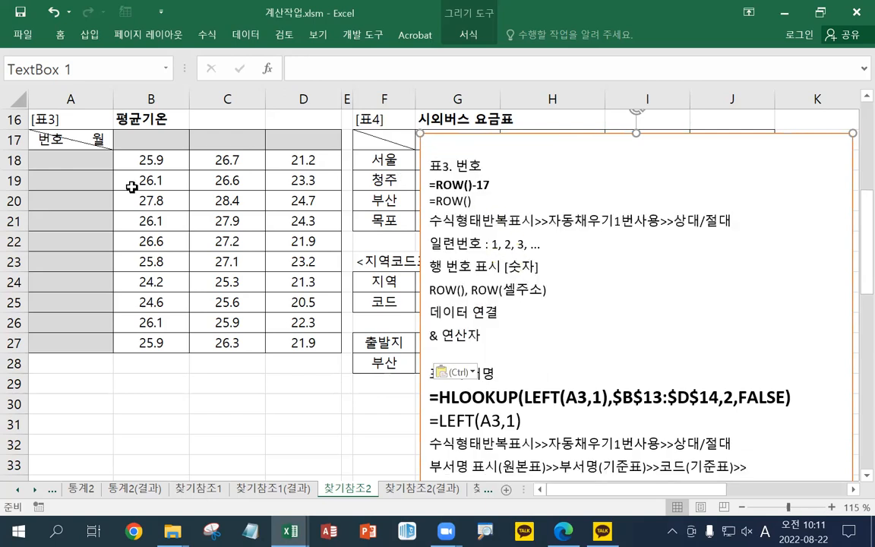
- Enter =ROW() in A18 and fill the formula down through A27
{"action": "left_click", "coordinate": [70, 157]}
{"action": "key", "text": "Down"}
{"action": "key", "text": "Down"}
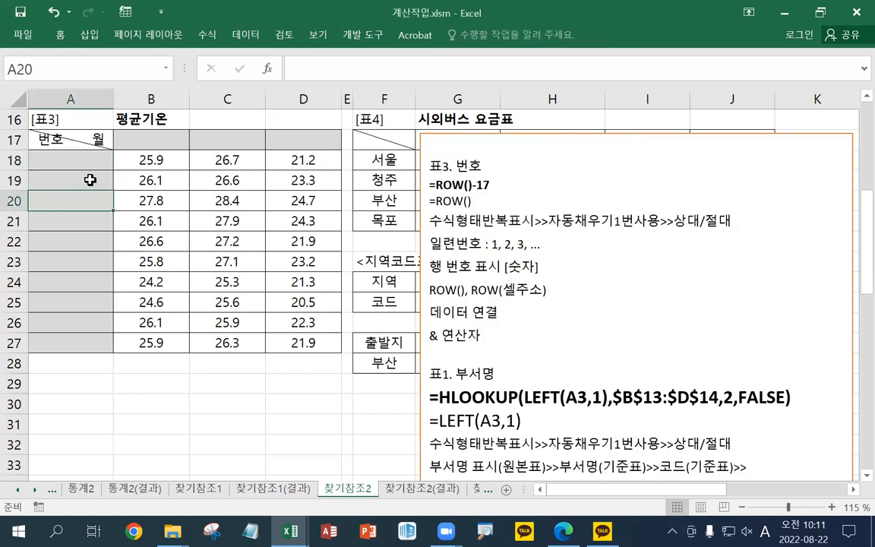
{"action": "left_click", "coordinate": [102, 156]}
{"action": "type", "text": "="}
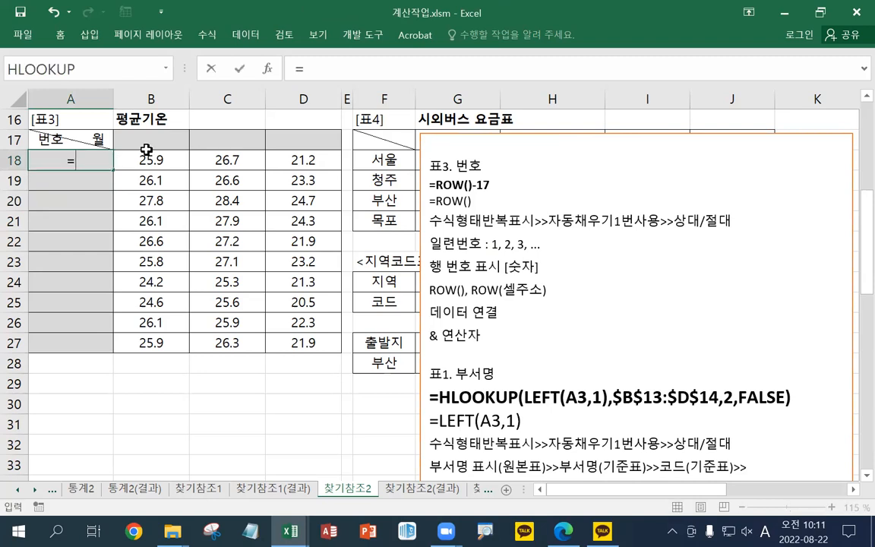
{"action": "type", "text": "ROW()"}
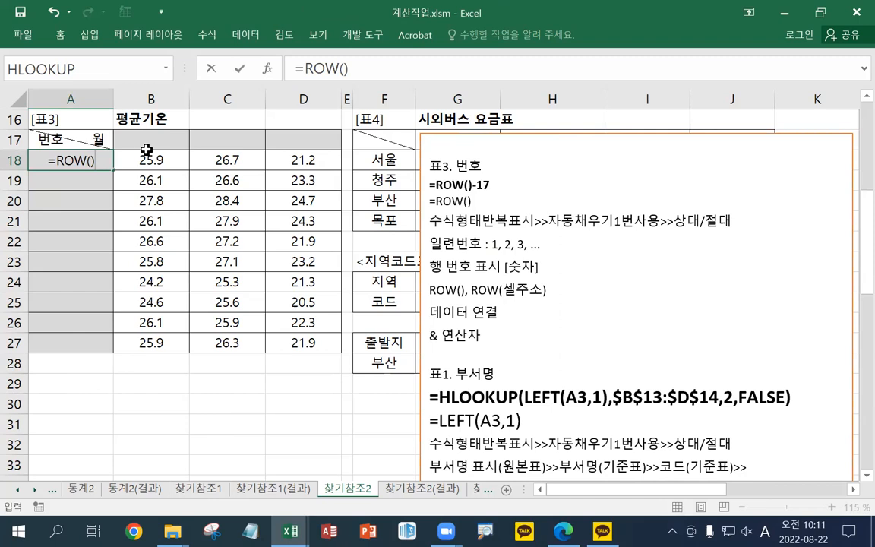
{"action": "key", "text": "Return"}
{"action": "key", "text": "Up"}
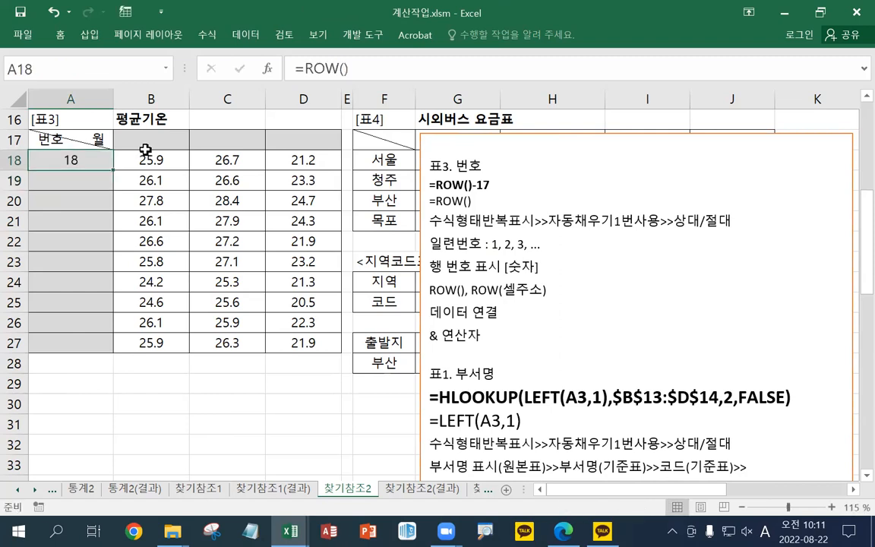
{"action": "left_click_drag", "start_coordinate": [114, 171], "coordinate": [109, 350]}
- Enlarge the font of the =ROW()-17 and =ROW() lines in the text box notes
{"action": "left_click", "coordinate": [420, 178]}
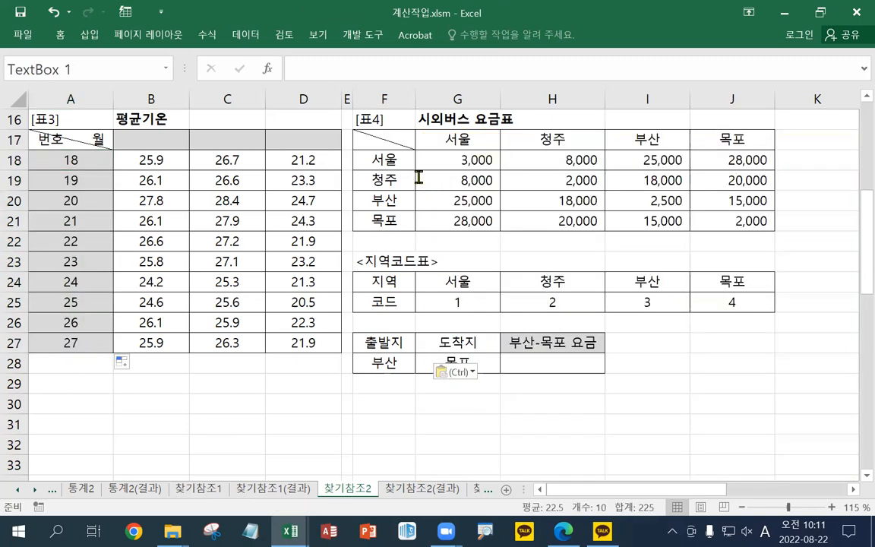
{"action": "left_click_drag", "start_coordinate": [420, 178], "coordinate": [474, 202]}
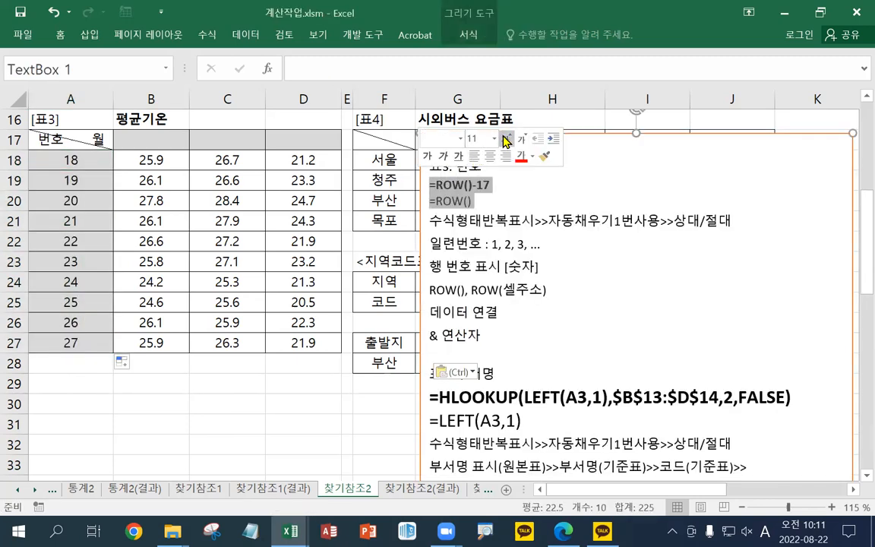
{"action": "left_click", "coordinate": [507, 139]}
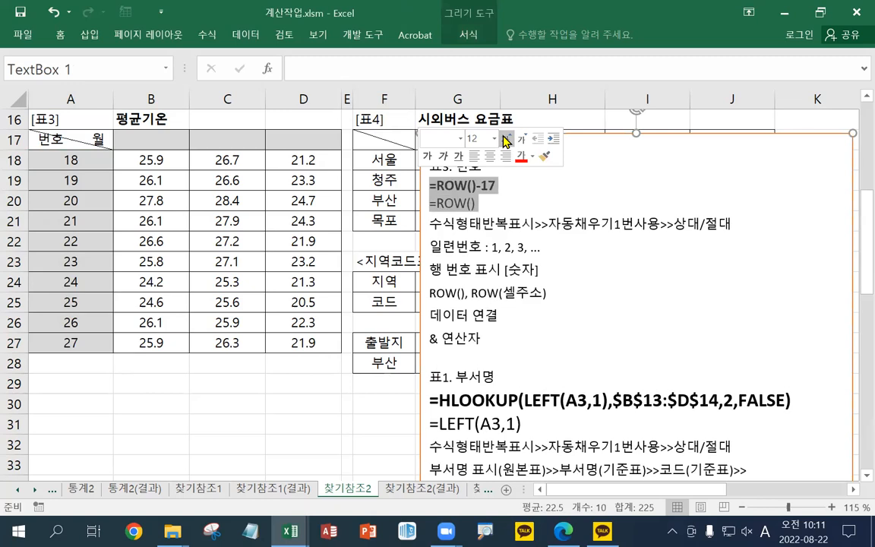
{"action": "left_click", "coordinate": [506, 139]}
- Examine the ROW formulas and the row numbers they return in cells A18 to A20
{"action": "left_click", "coordinate": [95, 159]}
{"action": "left_click", "coordinate": [97, 163]}
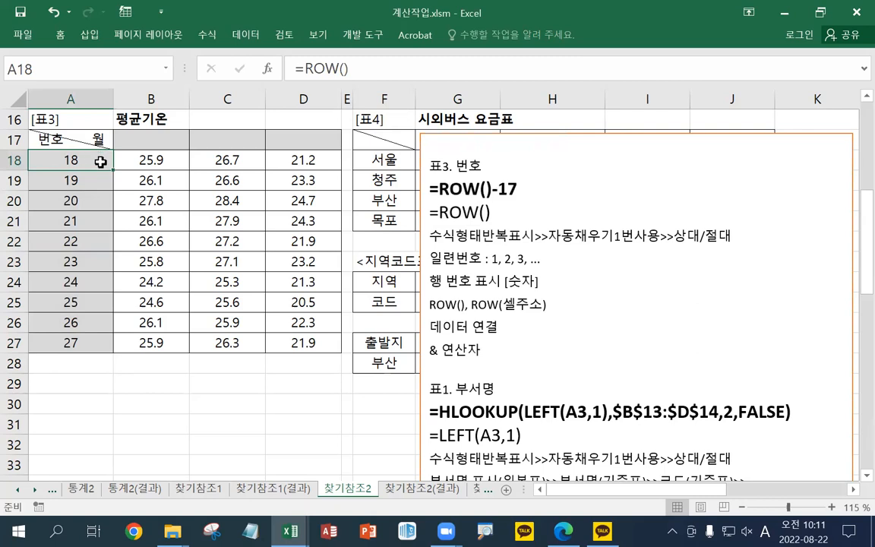
{"action": "left_click", "coordinate": [95, 179]}
{"action": "left_click", "coordinate": [93, 196]}
{"action": "left_click", "coordinate": [94, 160]}
{"action": "left_click", "coordinate": [92, 180]}
{"action": "left_click", "coordinate": [86, 160]}
{"action": "left_click", "coordinate": [84, 181]}
{"action": "left_click", "coordinate": [83, 202]}
{"action": "left_click", "coordinate": [90, 158]}
{"action": "left_click", "coordinate": [100, 199]}
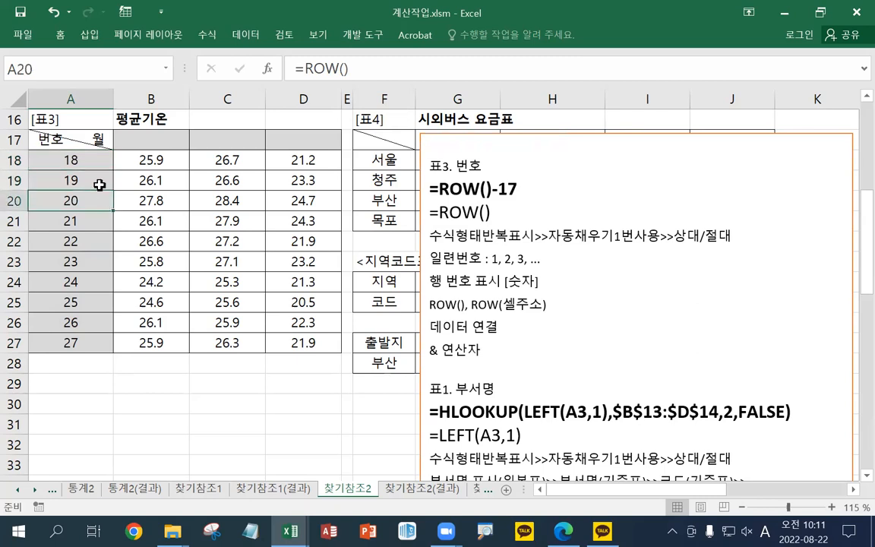
- Change the A18 formula to =ROW()-17 and fill it down through A27
{"action": "left_click", "coordinate": [98, 160]}
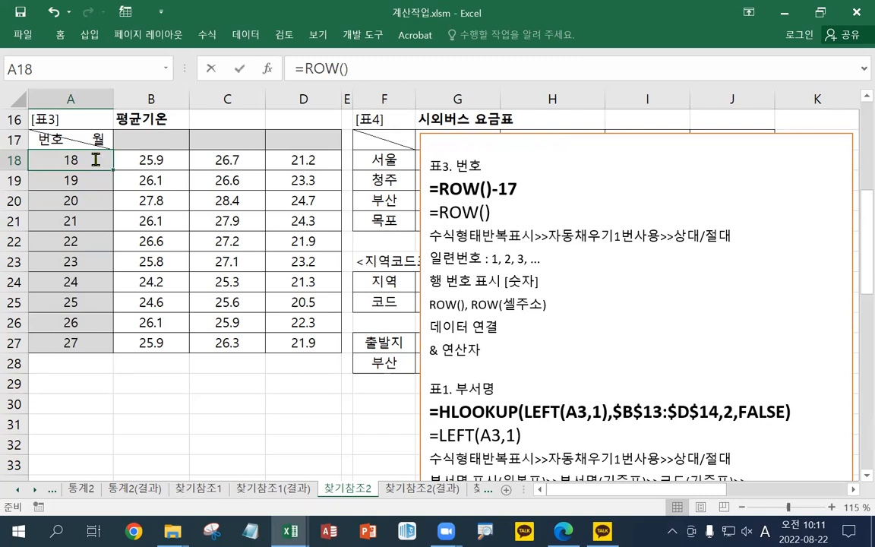
{"action": "double_click", "coordinate": [97, 160]}
{"action": "type", "text": "-17"}
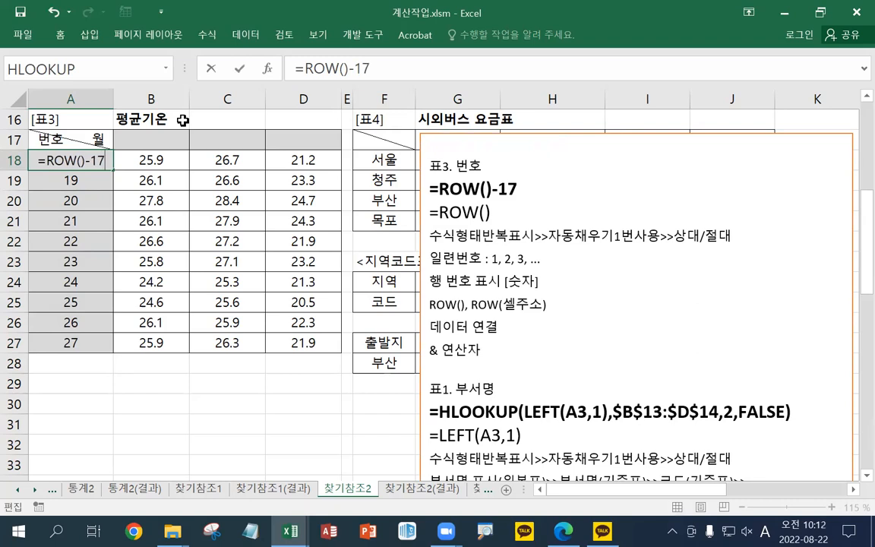
{"action": "key", "text": "Return"}
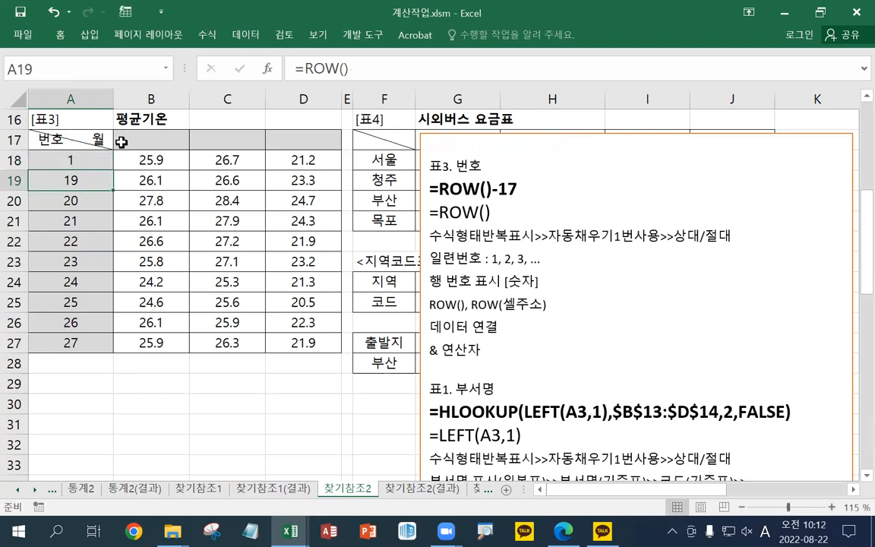
{"action": "left_click", "coordinate": [100, 160]}
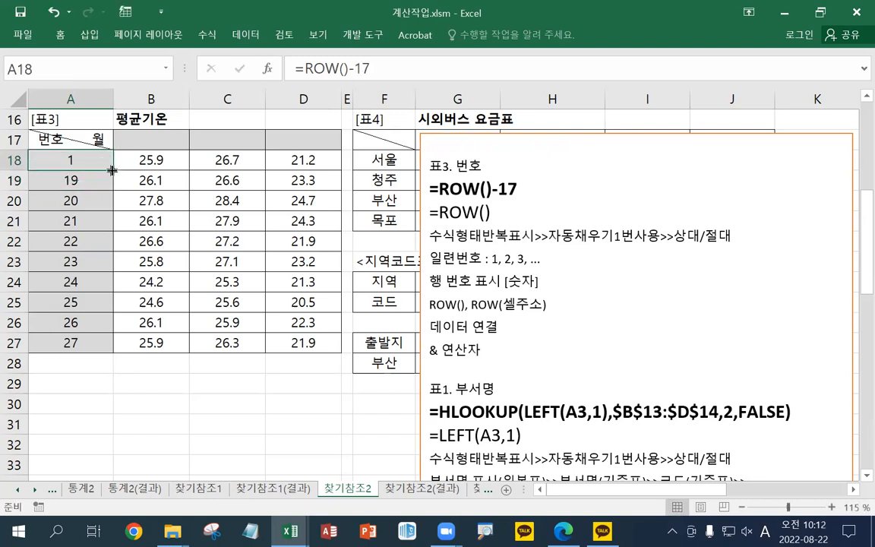
{"action": "left_click_drag", "start_coordinate": [113, 171], "coordinate": [76, 343]}
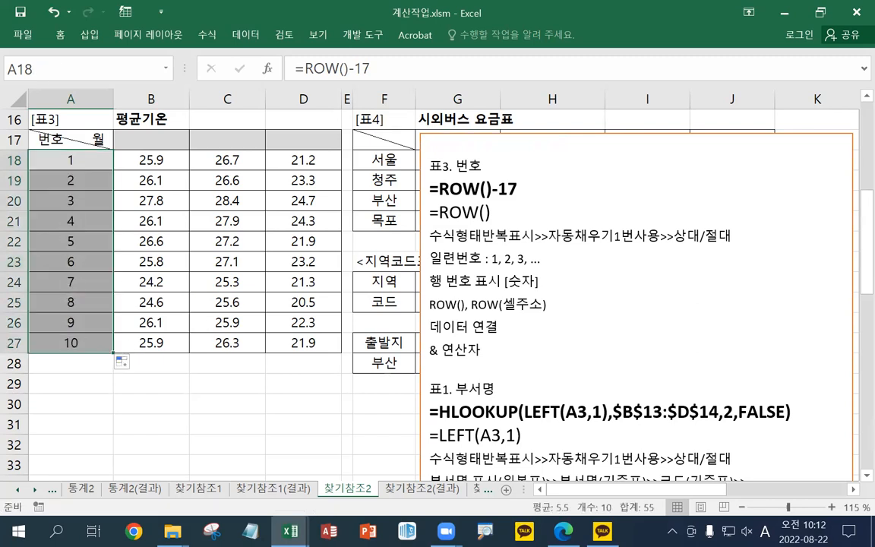
- Insert the 표3. 월 notes, covering =COLUMN()+5&"월" and the & operator, above the 표3. 번호 notes in the text box
{"action": "left_click", "coordinate": [450, 149]}
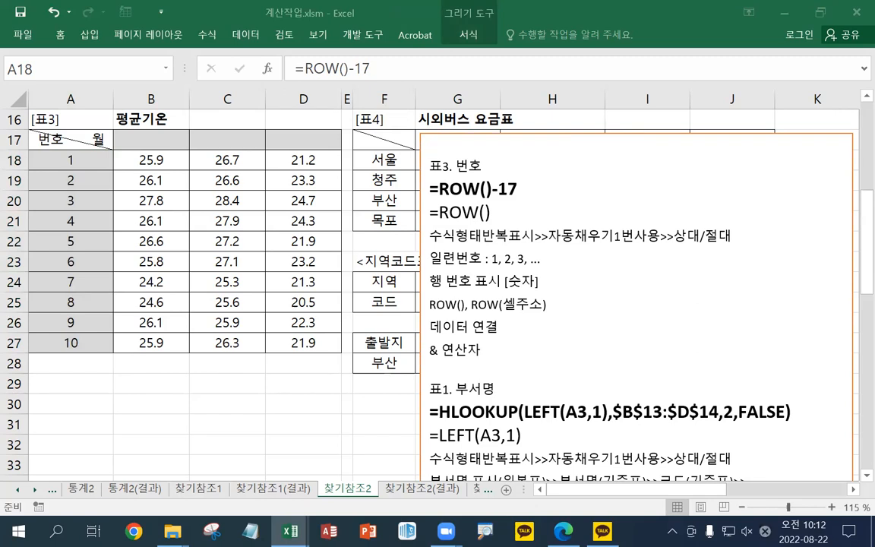
{"action": "left_click", "coordinate": [478, 145]}
{"action": "key", "text": "Delete"}
{"action": "key", "text": "ctrl+z"}
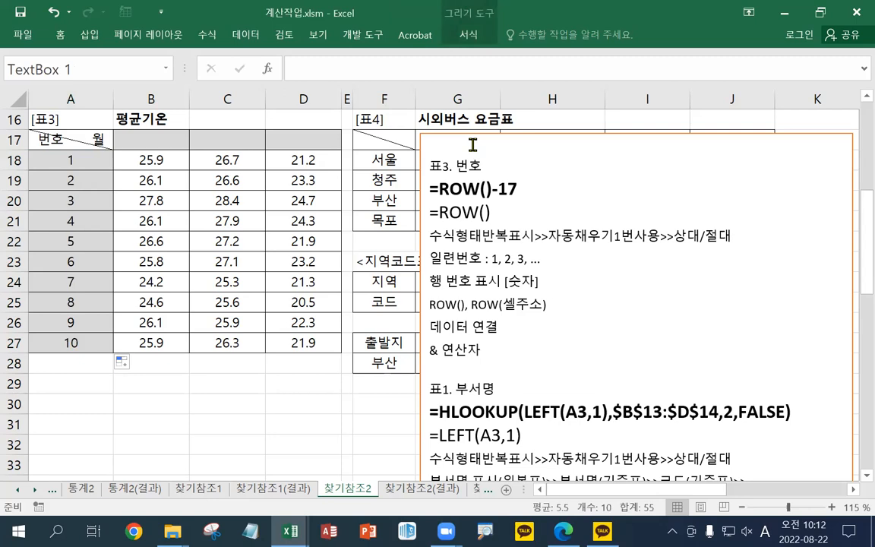
{"action": "type", "text": "표3. 월 =COLUMN()+5&\"월\" =COLUMN()+5 =COLUMN() 수식형태반복표시>>자동채우기1번사용>>상대/절대 연산(계산)순서: 산술 >> 연결 >> 비교 열 번호 표시 [숫자] COLUMN(), COLUMN(셀주소) 데이터 연결 & 연산자"}
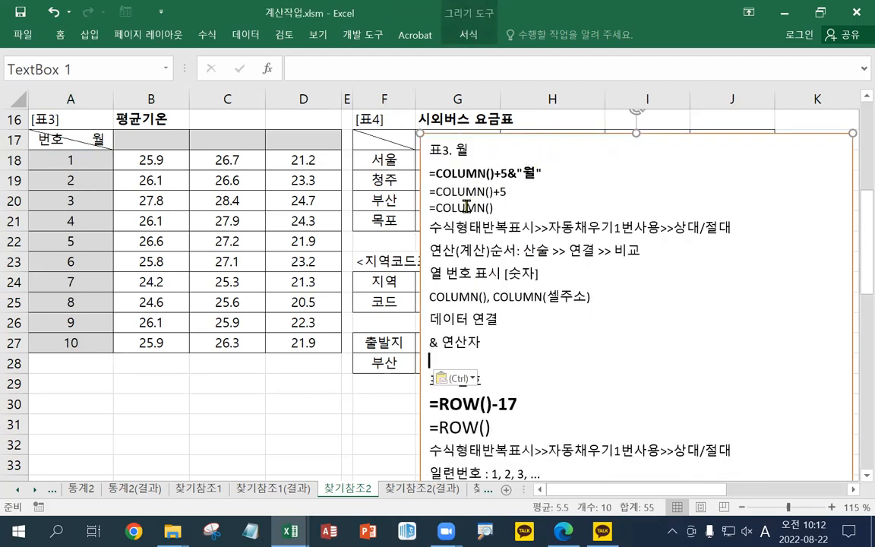
- Increase the font size of the three COLUMN formula lines in the 표3. 월 notes to 16
{"action": "left_click_drag", "start_coordinate": [494, 207], "coordinate": [370, 162]}
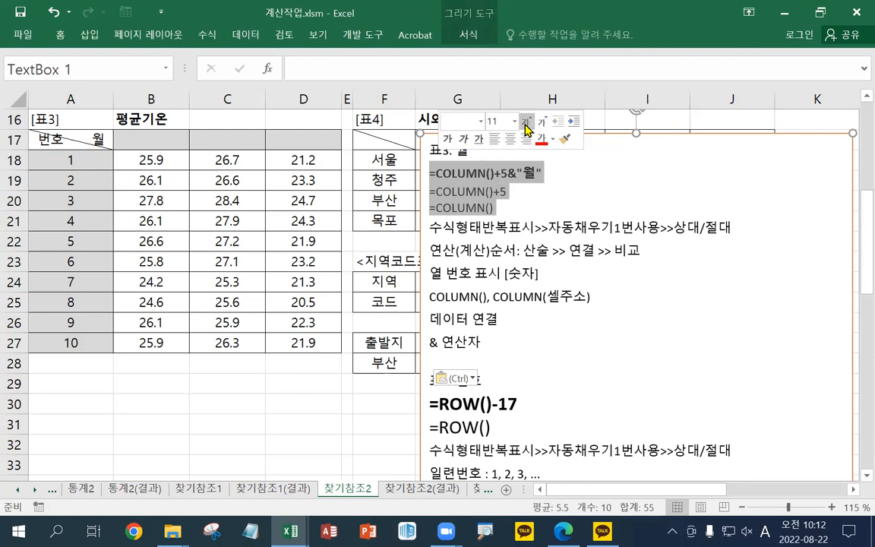
{"action": "left_click", "coordinate": [527, 122]}
{"action": "left_click", "coordinate": [526, 121]}
{"action": "left_click", "coordinate": [526, 121]}
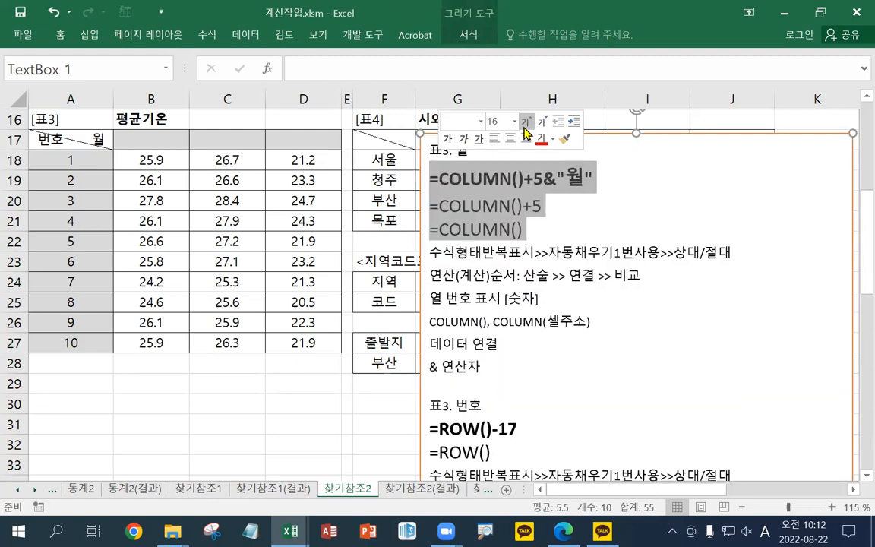
- Enter =COLUMN() in B17, the first month header cell of 표3
{"action": "left_click", "coordinate": [156, 138]}
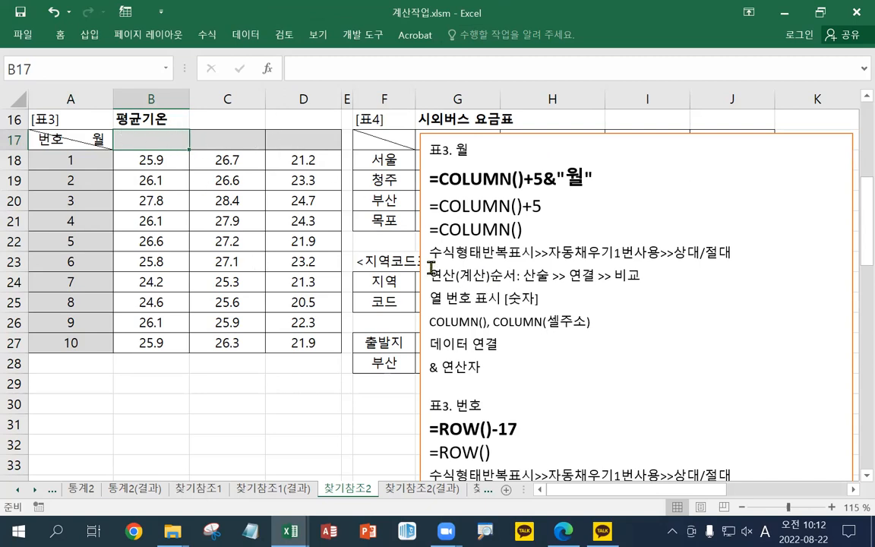
{"action": "key", "text": "F2"}
{"action": "type", "text": "=COLUM"}
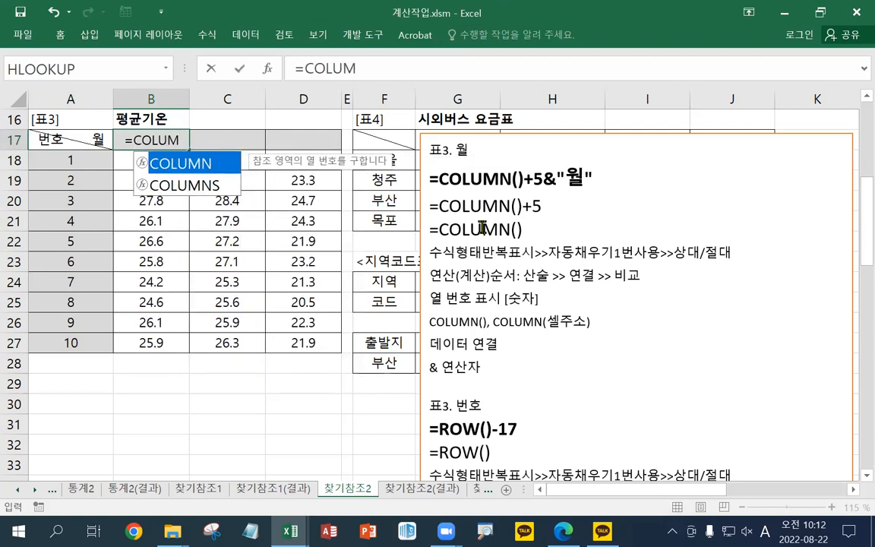
{"action": "type", "text": "N()"}
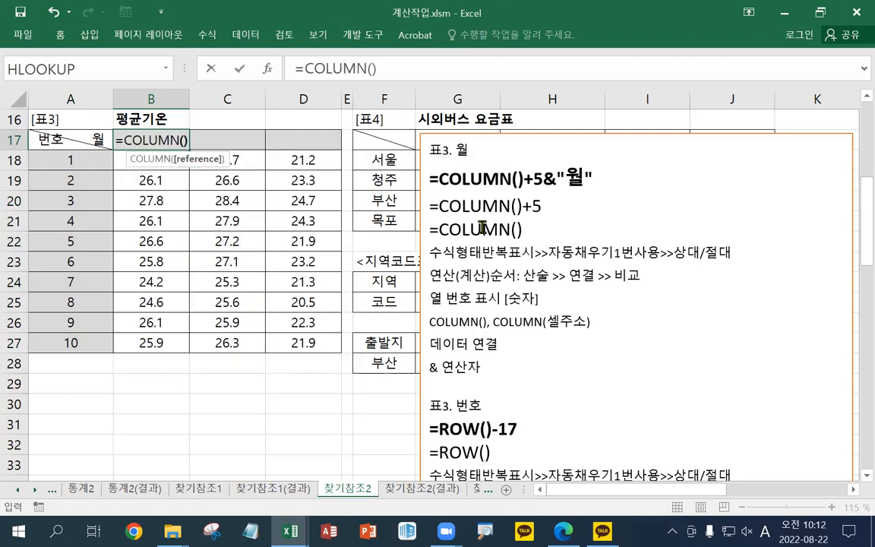
{"action": "key", "text": "Return"}
{"action": "key", "text": "Down"}
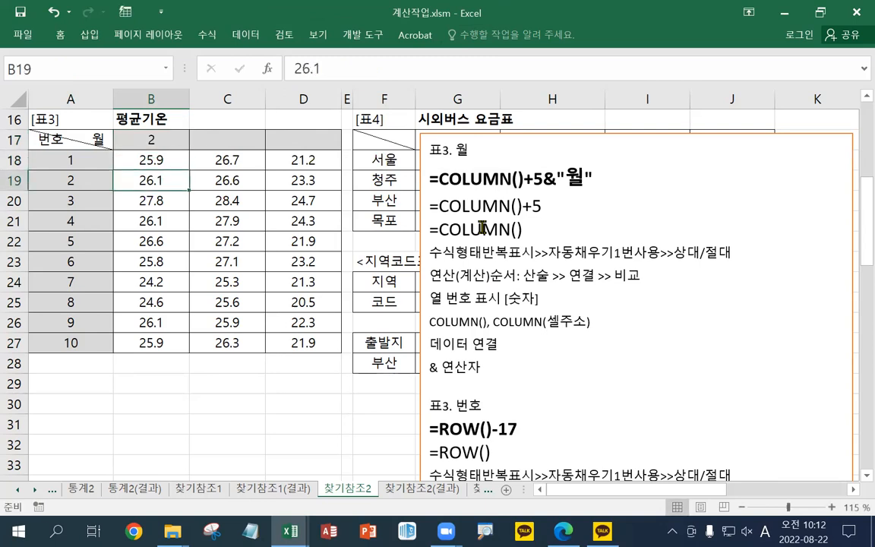
- Fill the B17 formula across to D17, undoing the fill that overruns into E17
{"action": "key", "text": "Up"}
{"action": "key", "text": "Up"}
{"action": "left_click_drag", "start_coordinate": [189, 149], "coordinate": [315, 142]}
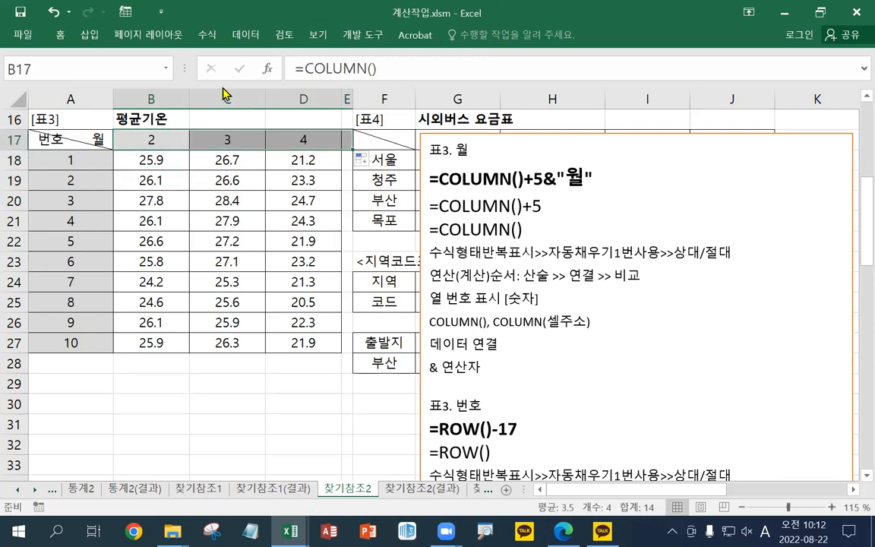
{"action": "left_click", "coordinate": [53, 11]}
{"action": "left_click_drag", "start_coordinate": [186, 150], "coordinate": [322, 139]}
- Change the first month header formula in B17 to =COLUMN()+5 and fill it across to D17
{"action": "left_click", "coordinate": [228, 143]}
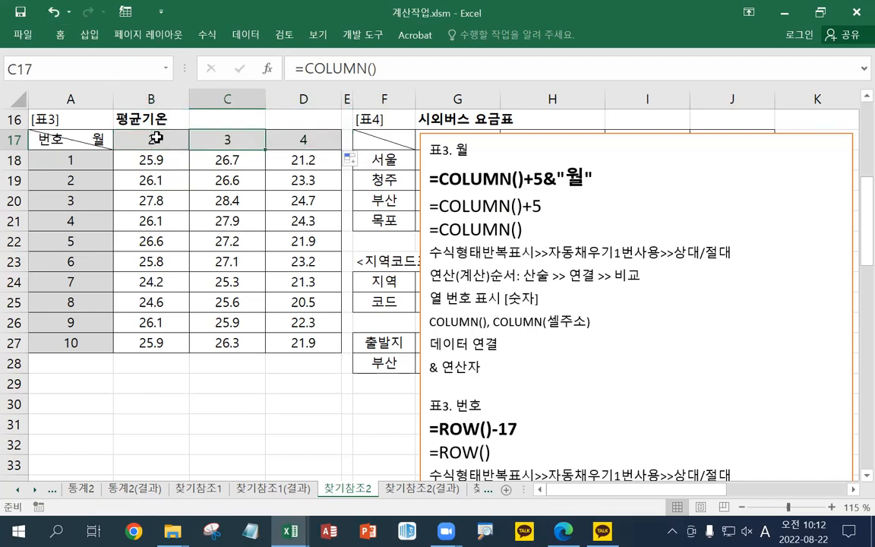
{"action": "left_click", "coordinate": [173, 143]}
{"action": "left_click", "coordinate": [230, 141]}
{"action": "left_click", "coordinate": [308, 139]}
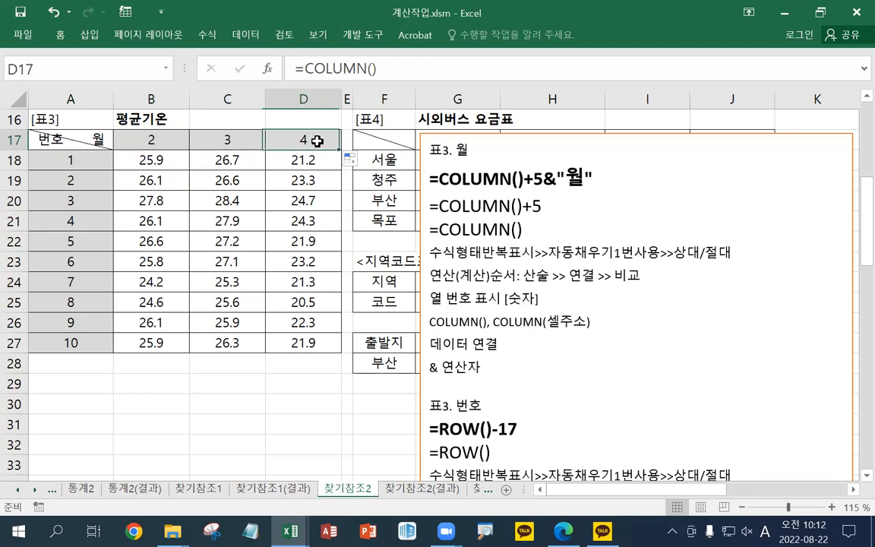
{"action": "left_click", "coordinate": [173, 139]}
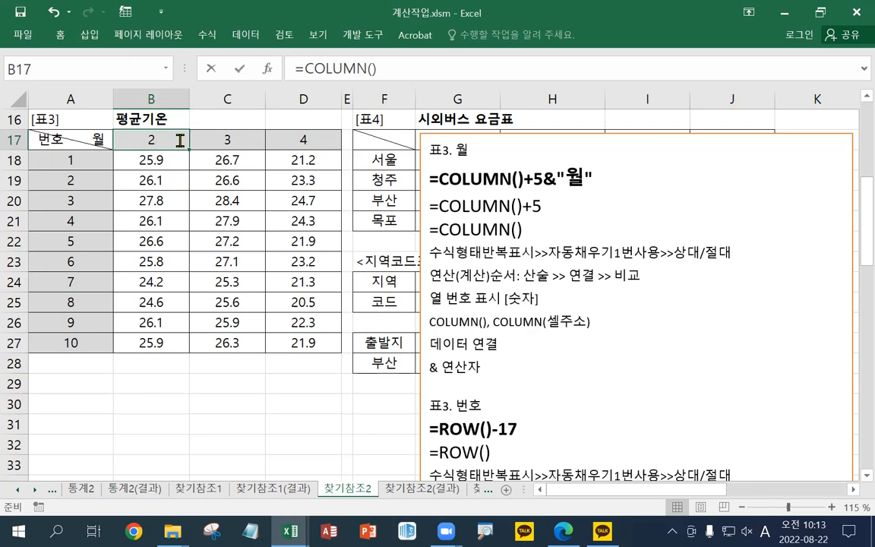
{"action": "double_click", "coordinate": [180, 140]}
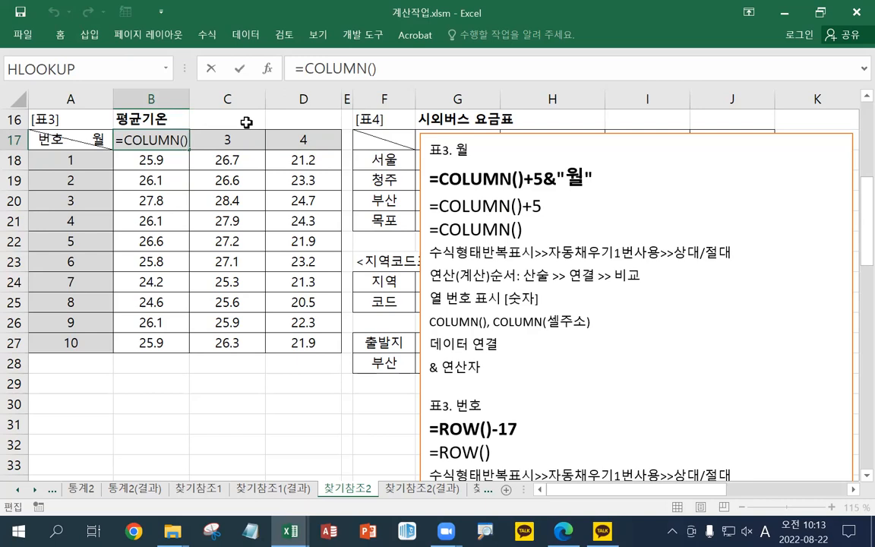
{"action": "type", "text": "+"}
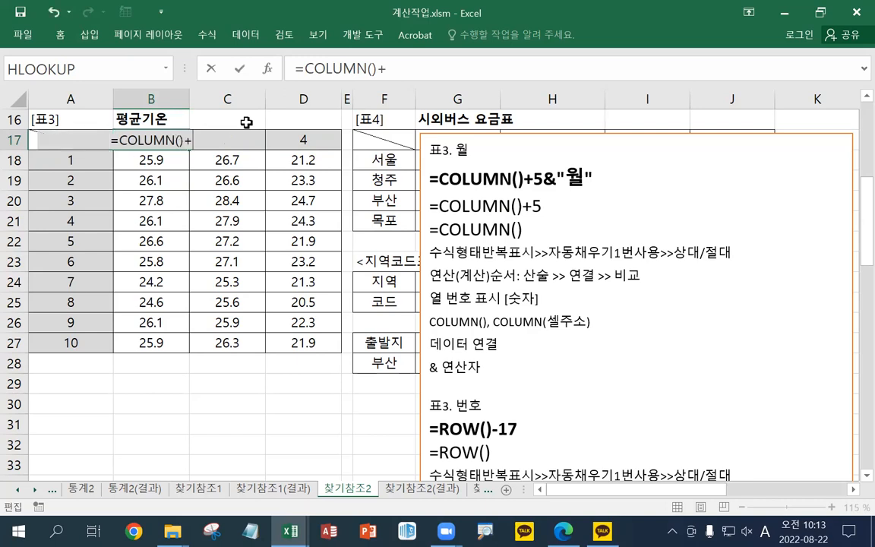
{"action": "type", "text": "5"}
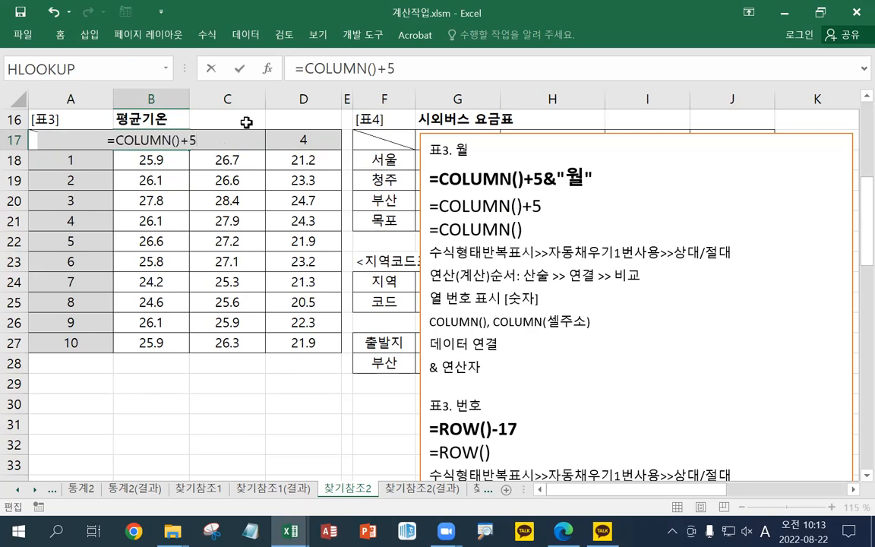
{"action": "key", "text": "Return"}
{"action": "left_click", "coordinate": [170, 139]}
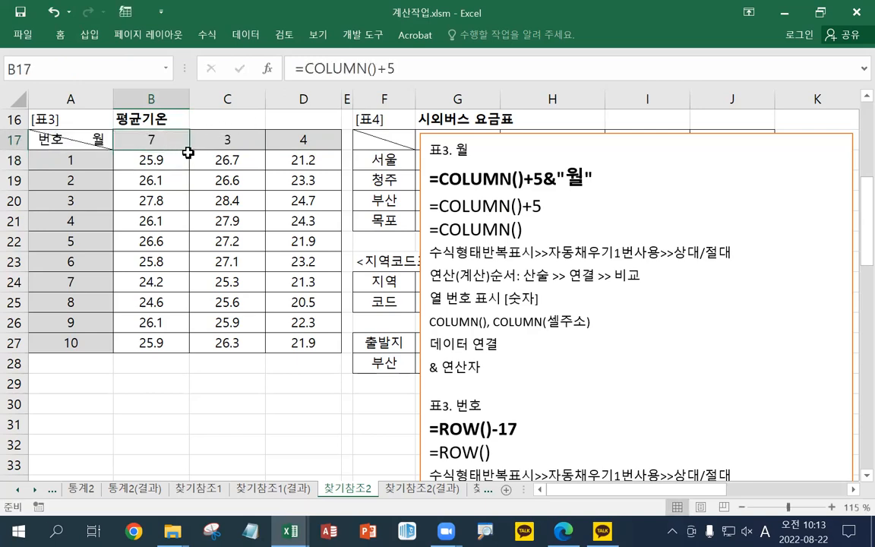
{"action": "left_click_drag", "start_coordinate": [189, 149], "coordinate": [332, 150]}
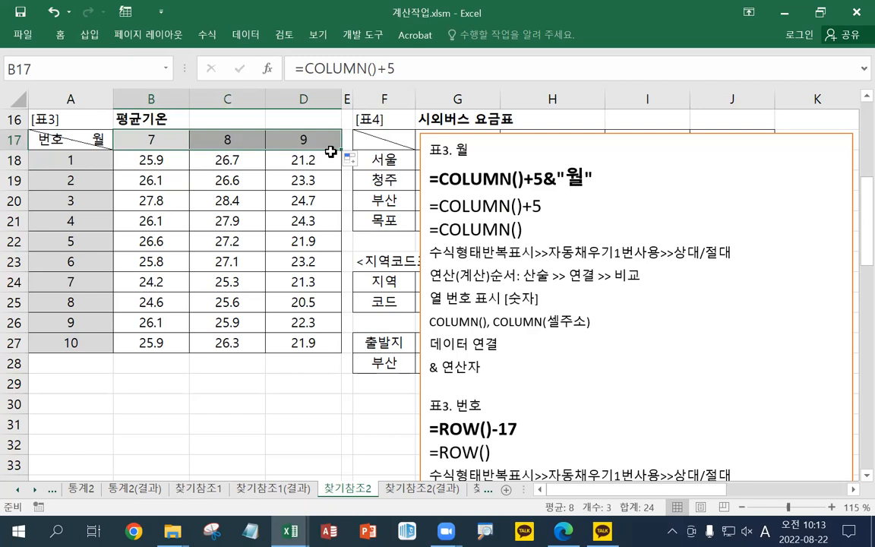
- Extend the B17 header formula to =COLUMN()+5&"월" and fill it across to D17
{"action": "double_click", "coordinate": [161, 138]}
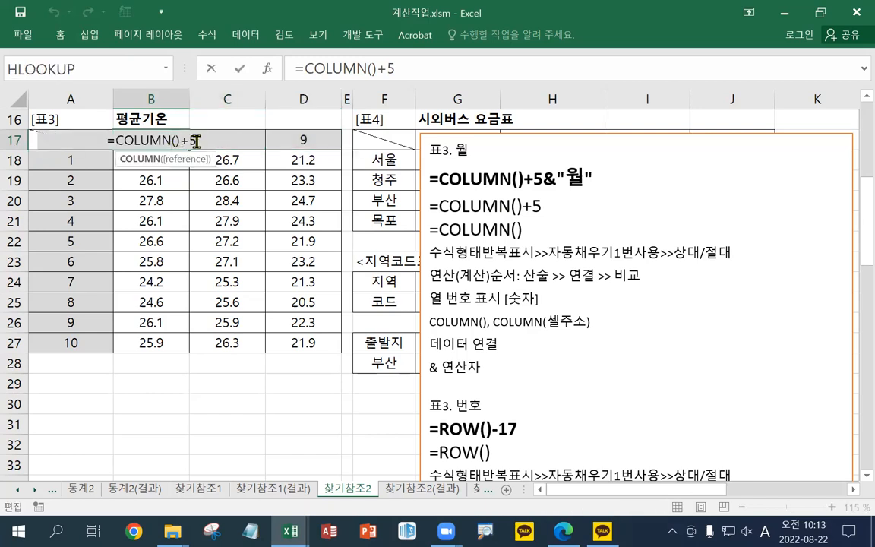
{"action": "type", "text": "&"}
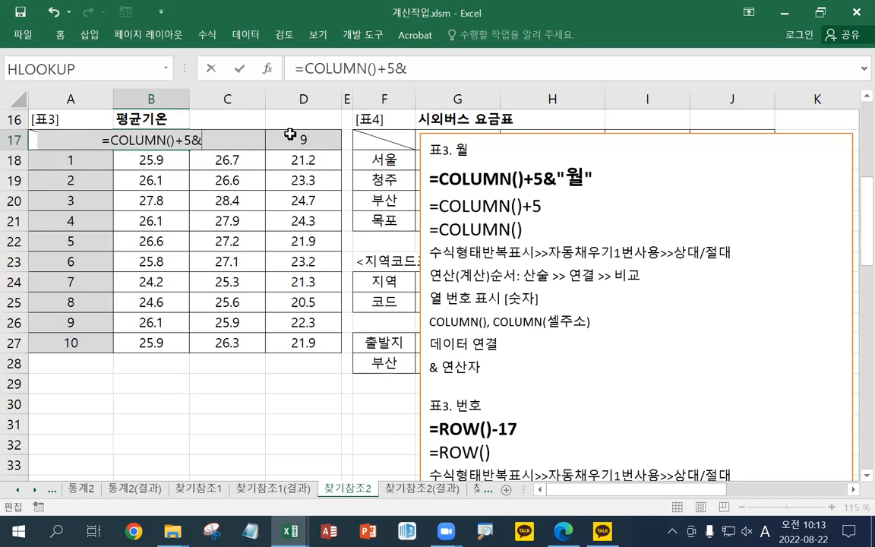
{"action": "type", "text": "\""}
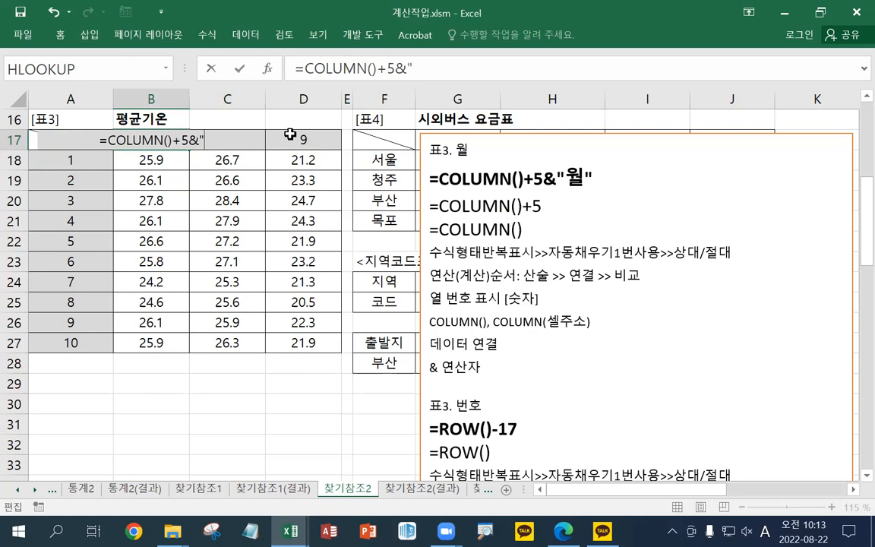
{"action": "key", "text": "Hangul"}
{"action": "type", "text": "월"}
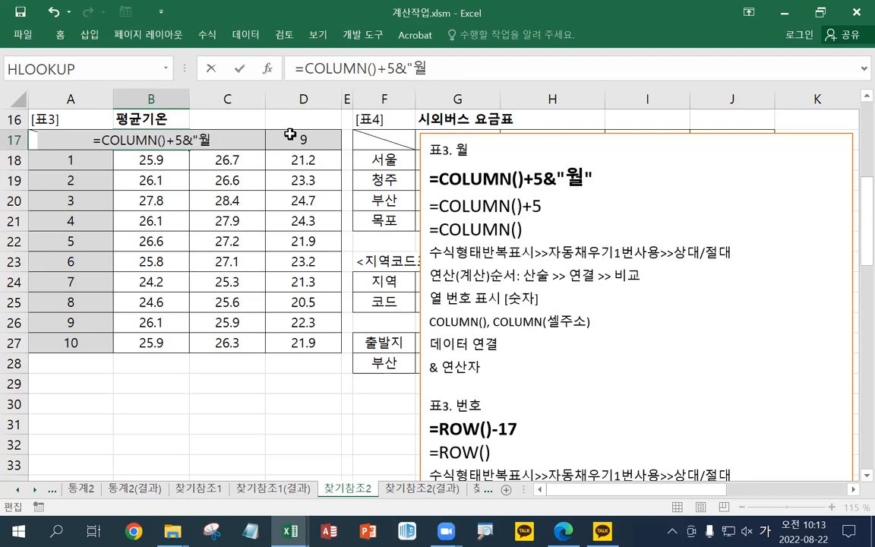
{"action": "type", "text": "\""}
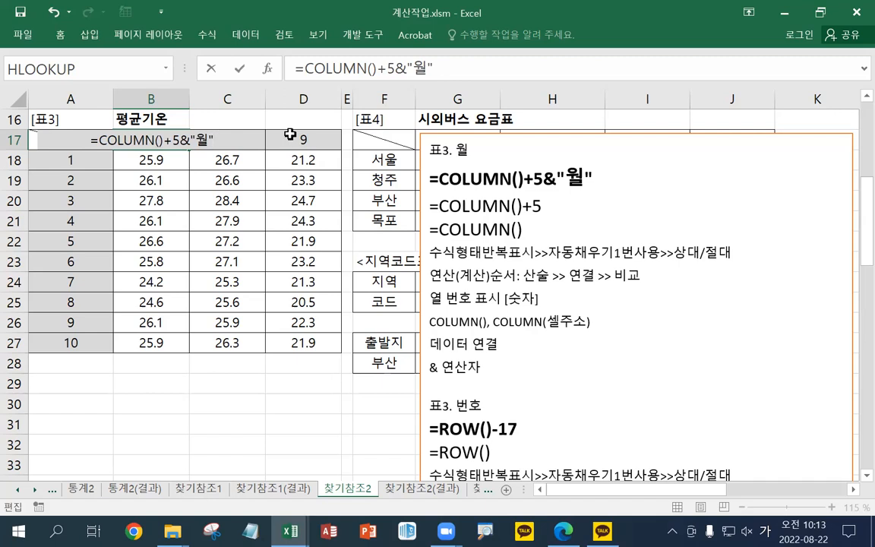
{"action": "key", "text": "Return"}
{"action": "key", "text": "Up"}
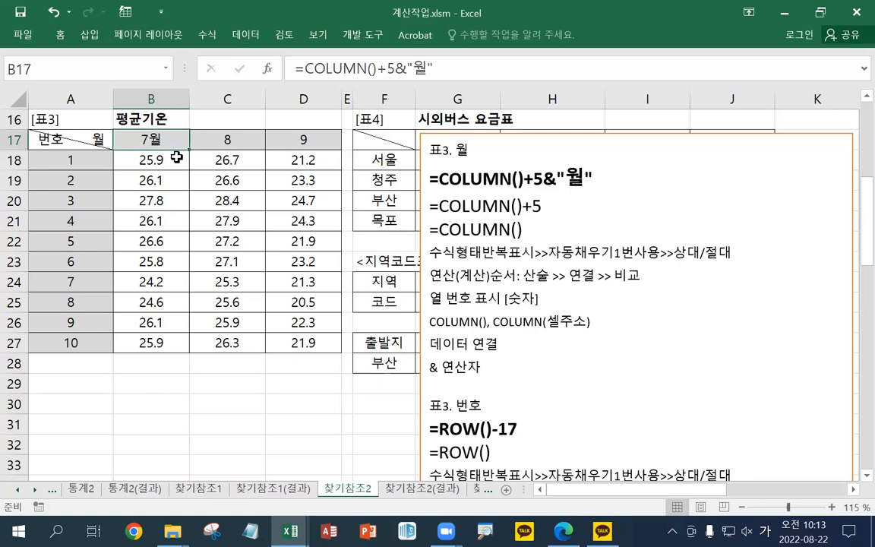
{"action": "left_click_drag", "start_coordinate": [192, 150], "coordinate": [303, 140]}
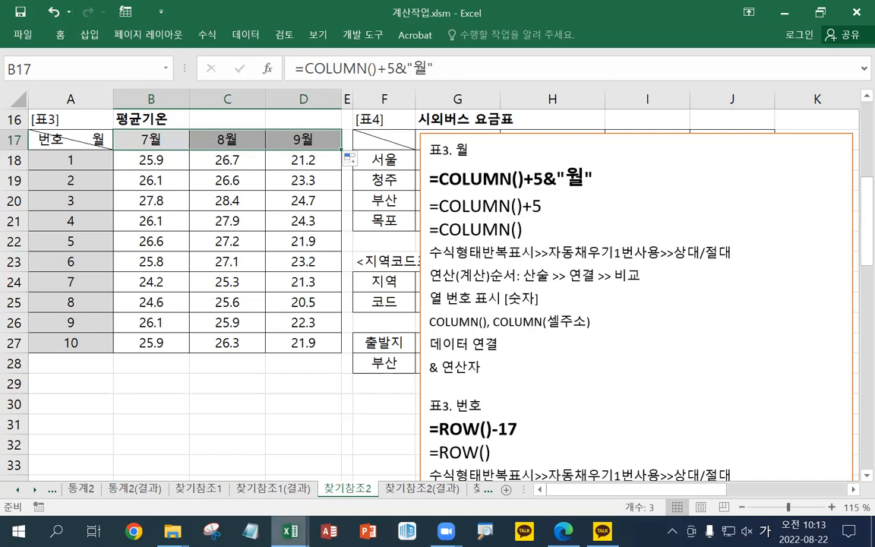
- Switch to the 엑셀2016기능정리_컴활1급.xlsm workbook and view the 할인율 table with the INDEX notes on the 함수_찾기참조 sheet
{"action": "left_click", "coordinate": [290, 530]}
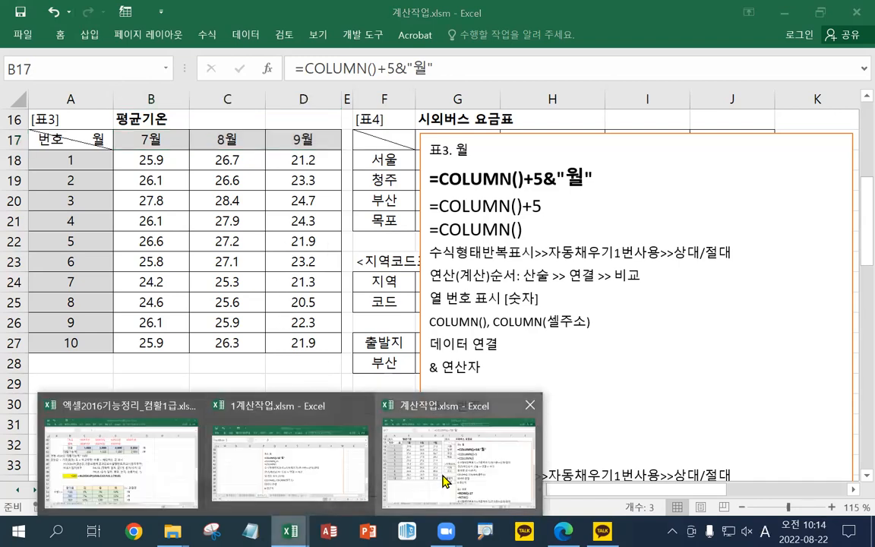
{"action": "left_click", "coordinate": [332, 463]}
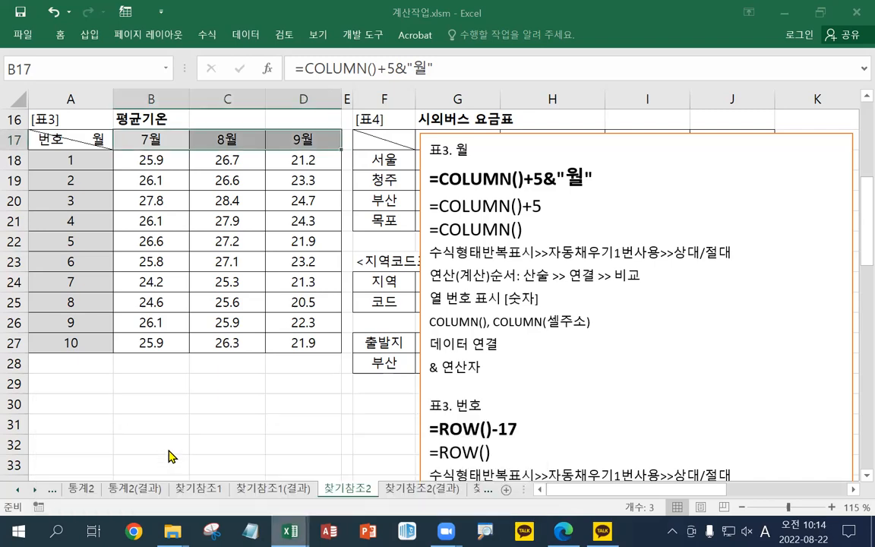
{"action": "scroll", "coordinate": [271, 366], "scroll_direction": "down", "scroll_amount": 2}
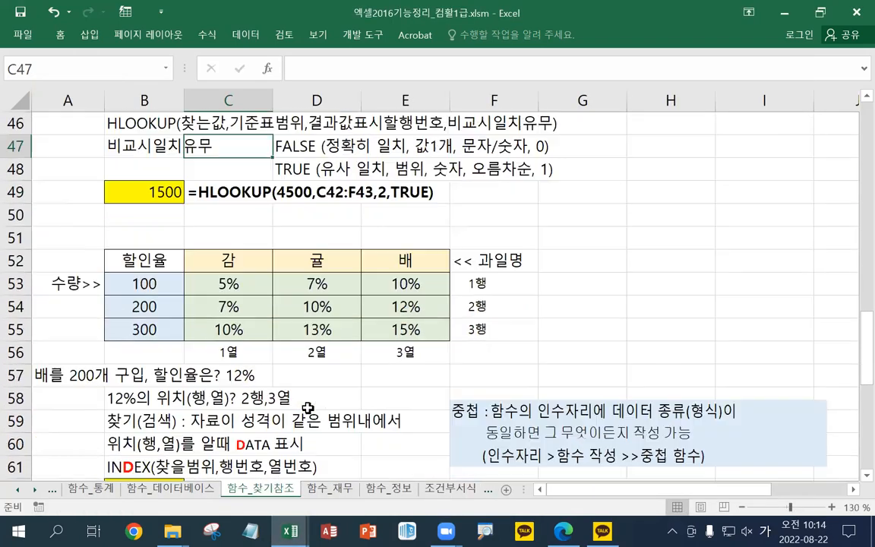
{"action": "left_click", "coordinate": [289, 530]}
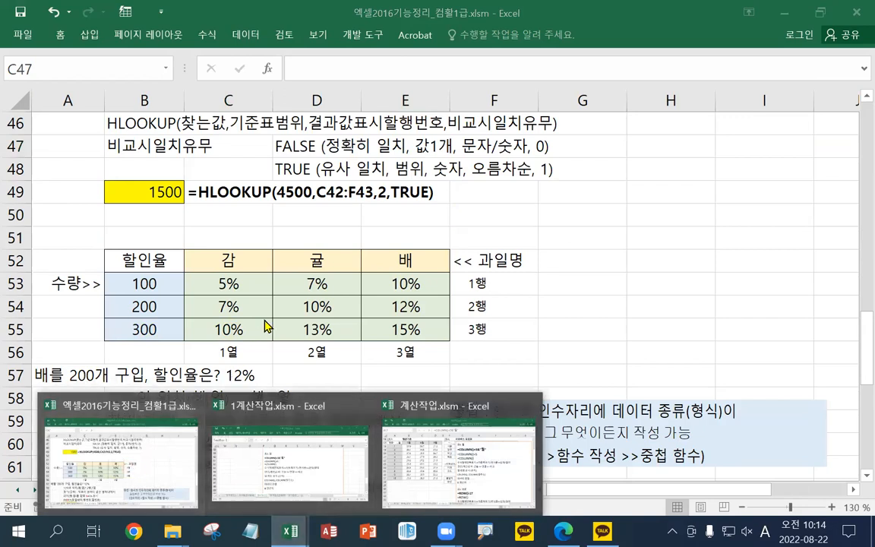
{"action": "scroll", "coordinate": [354, 345], "scroll_direction": "down", "scroll_amount": 2}
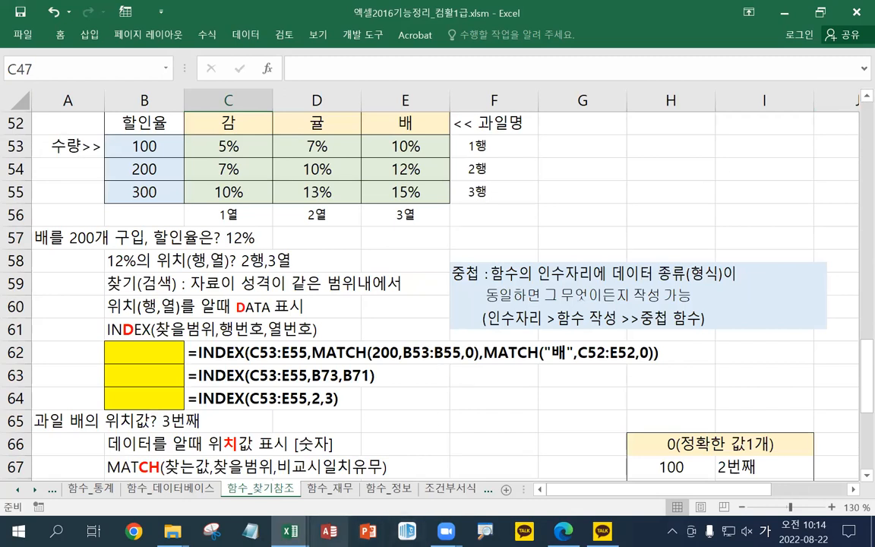
{"action": "scroll", "coordinate": [796, 120], "scroll_direction": "up", "scroll_amount": 1}
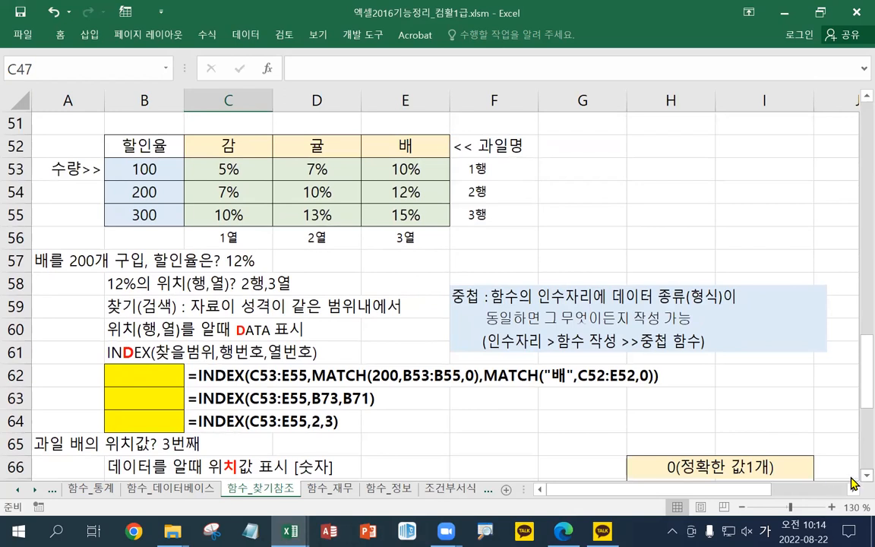
{"action": "scroll", "coordinate": [672, 456], "scroll_direction": "down", "scroll_amount": 2}
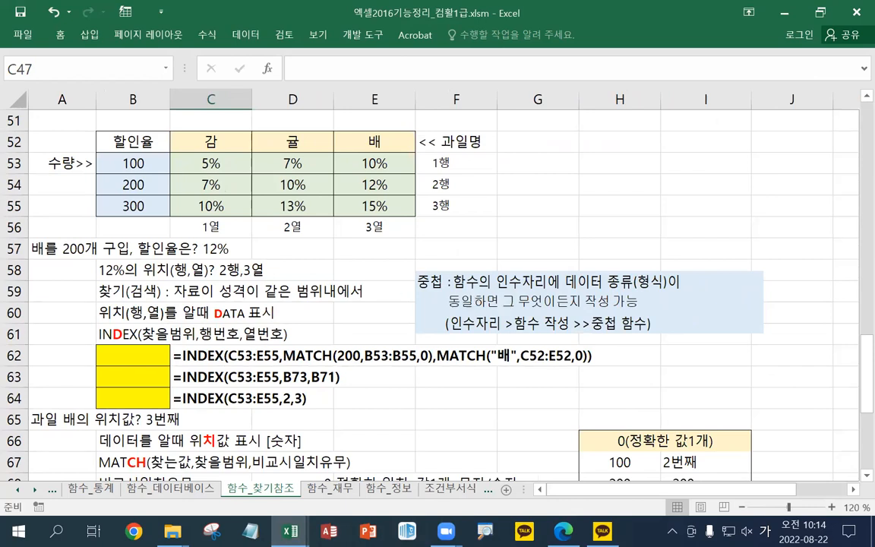
{"action": "key", "text": "alt+Tab"}
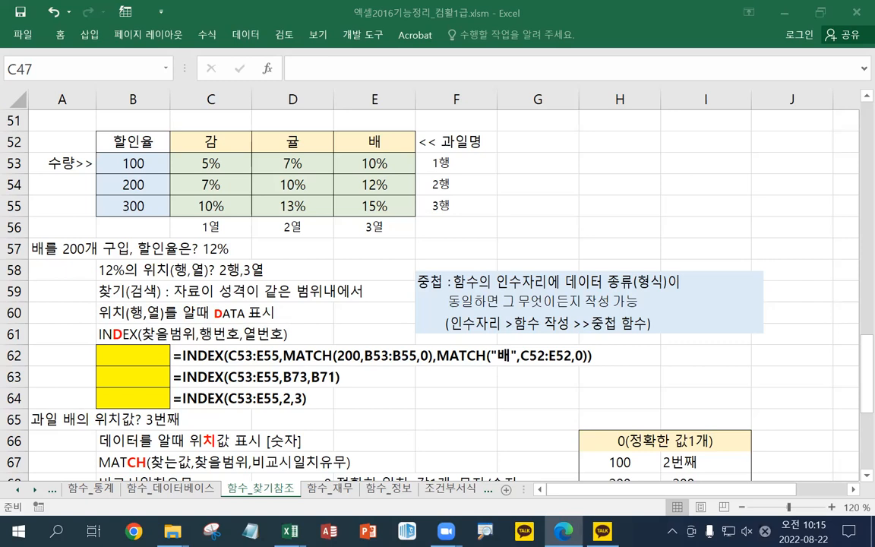
{"action": "key", "text": "alt+Tab"}
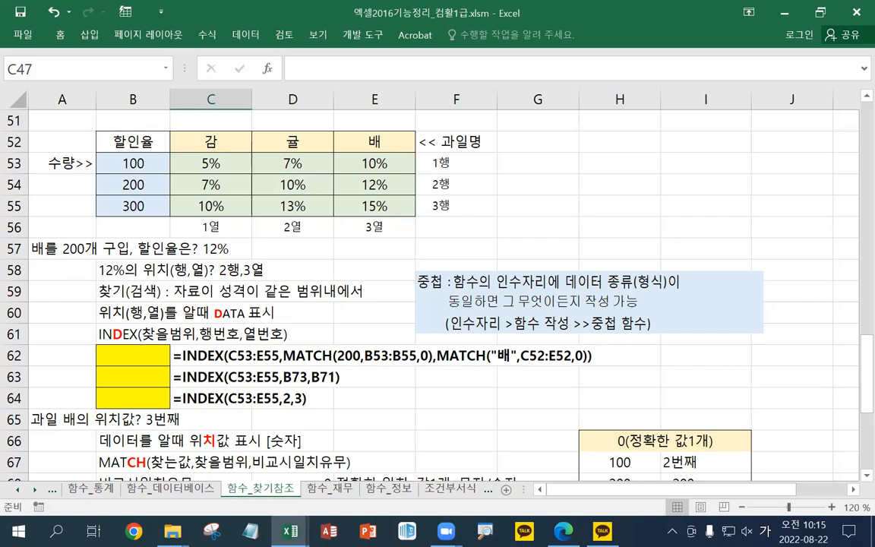
{"action": "key", "text": "alt+Tab"}
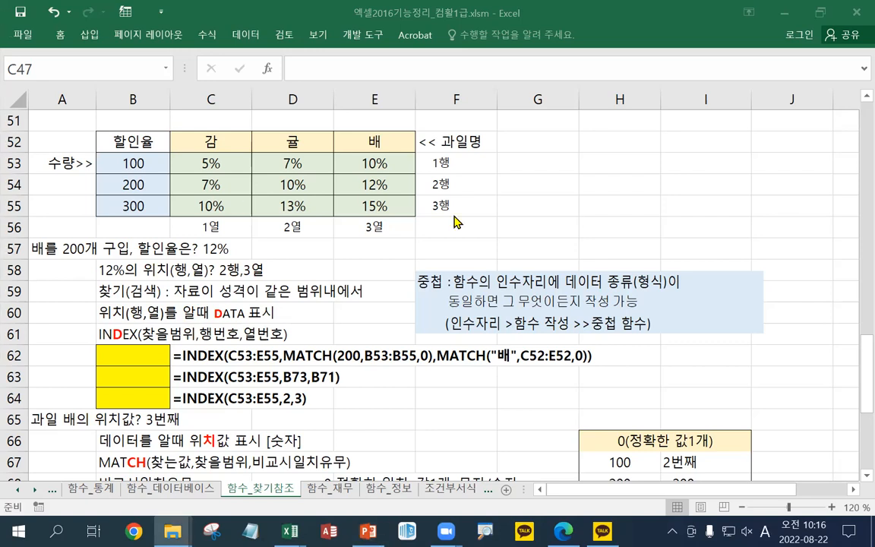
- Examine the 할인율 table in B52:E55 and its discount rate range C53:E55 against the question in row 57
{"action": "left_click", "coordinate": [262, 336]}
{"action": "left_click", "coordinate": [132, 356]}
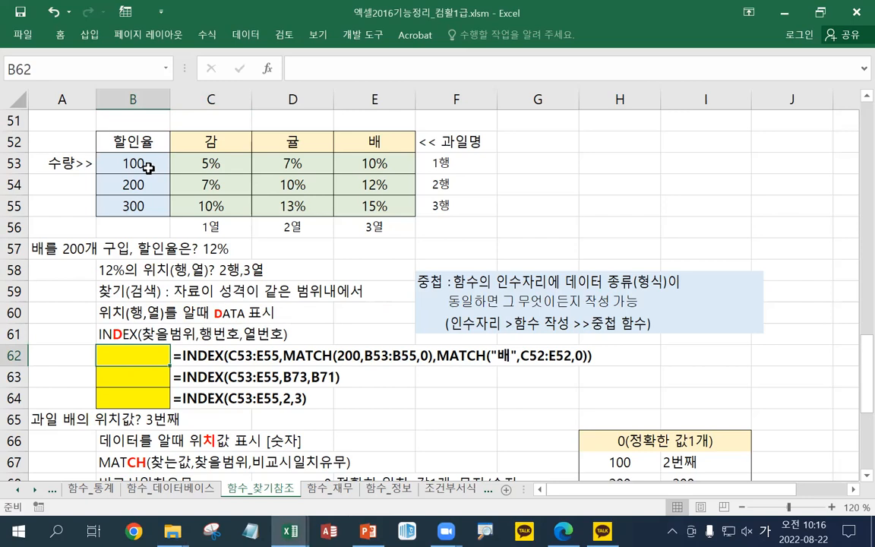
{"action": "left_click_drag", "start_coordinate": [133, 140], "coordinate": [388, 200]}
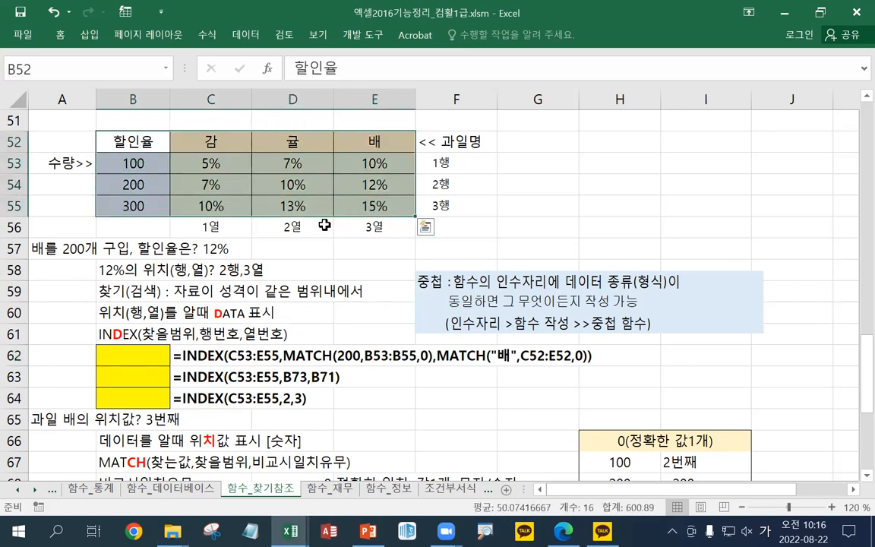
{"action": "left_click", "coordinate": [67, 269]}
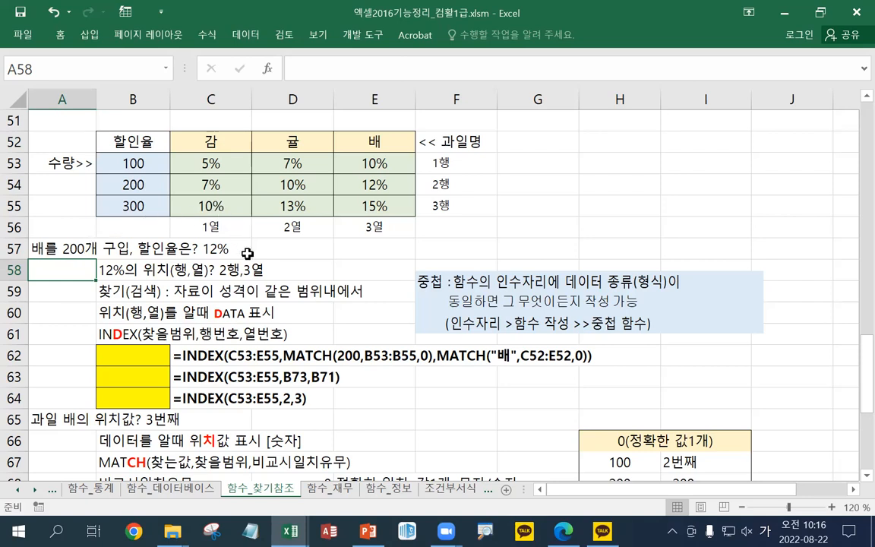
{"action": "left_click_drag", "start_coordinate": [198, 165], "coordinate": [365, 211]}
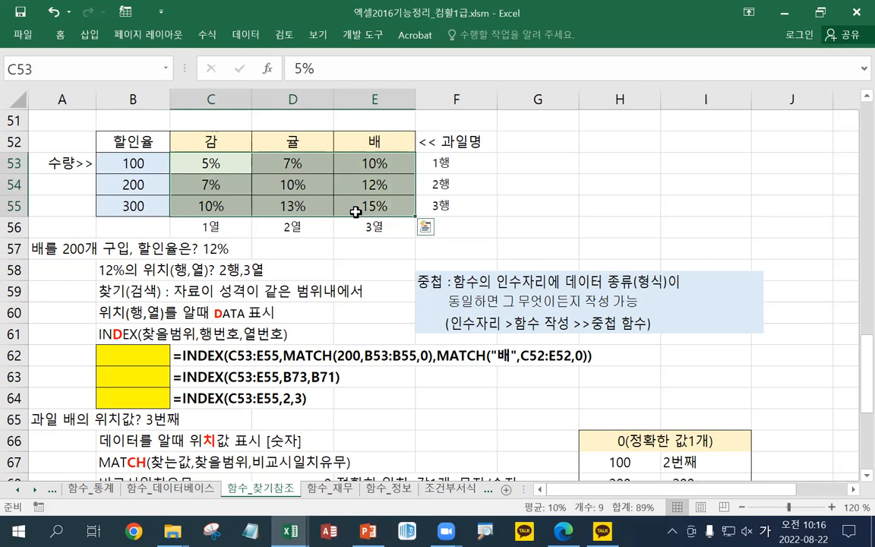
{"action": "left_click", "coordinate": [297, 248]}
- Bold the discount rate in E54, where the 200 row meets the 배 column
{"action": "left_click", "coordinate": [394, 198]}
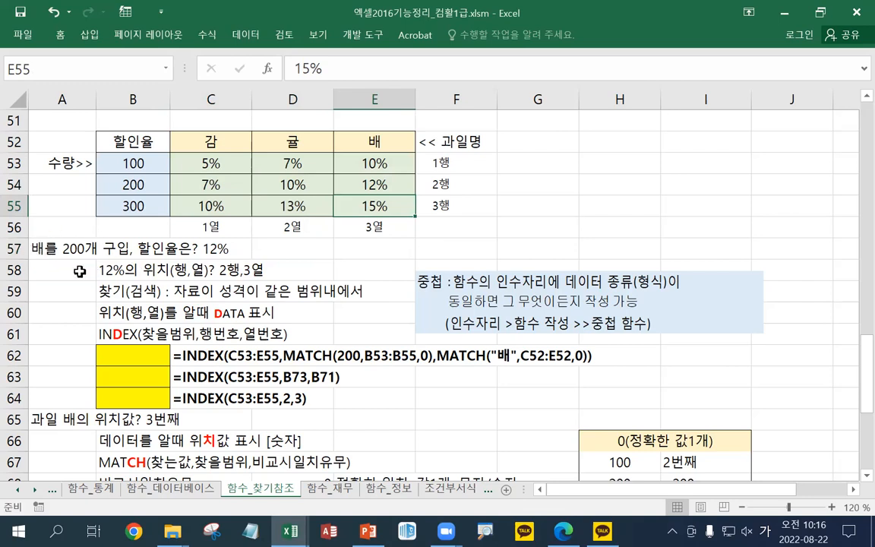
{"action": "left_click", "coordinate": [343, 183]}
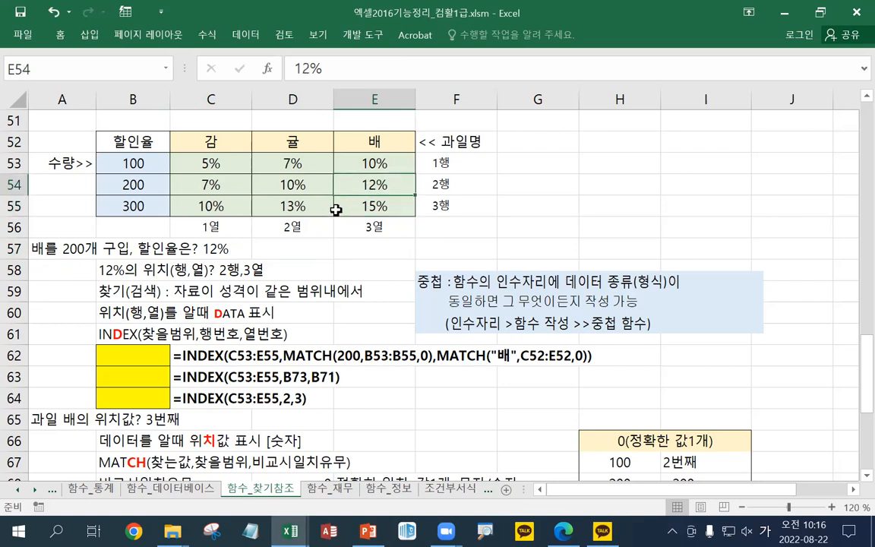
{"action": "key", "text": "ctrl+b"}
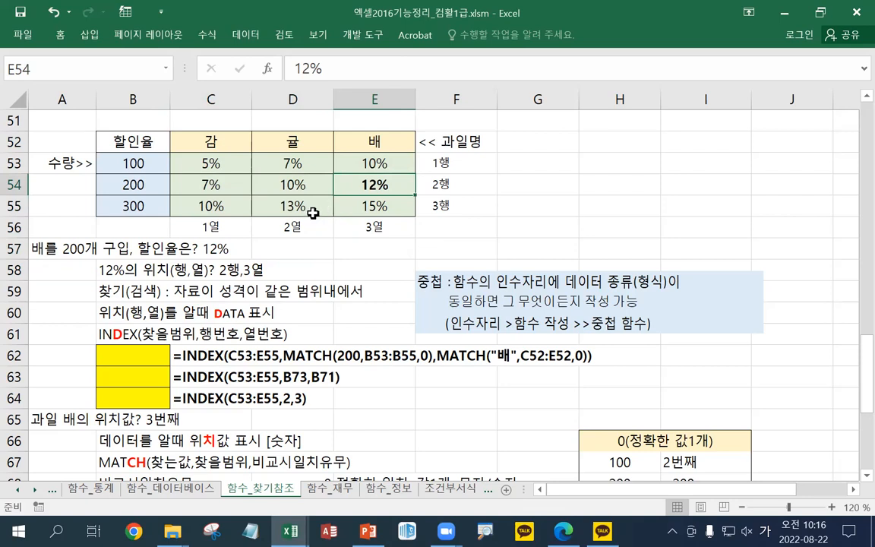
- Change the purchase quantity in the A57 question to 250개
{"action": "double_click", "coordinate": [82, 249]}
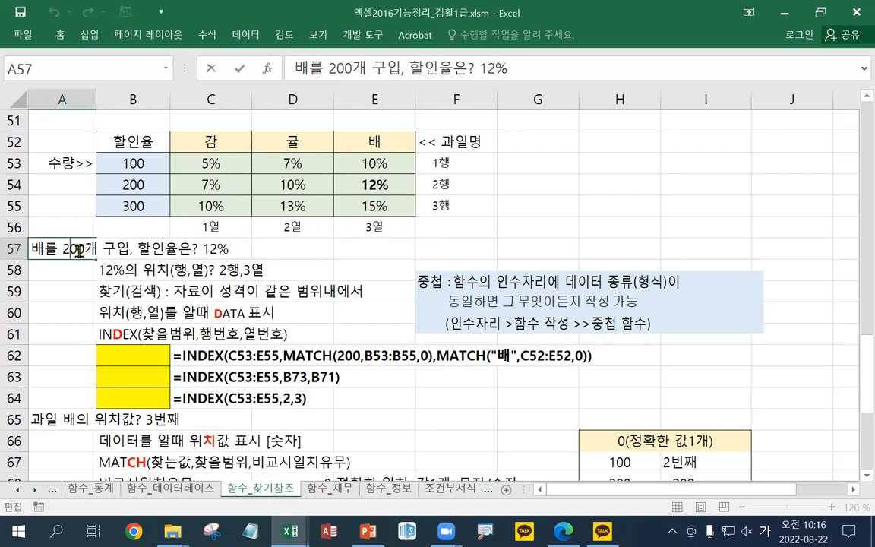
{"action": "type", "text": "5"}
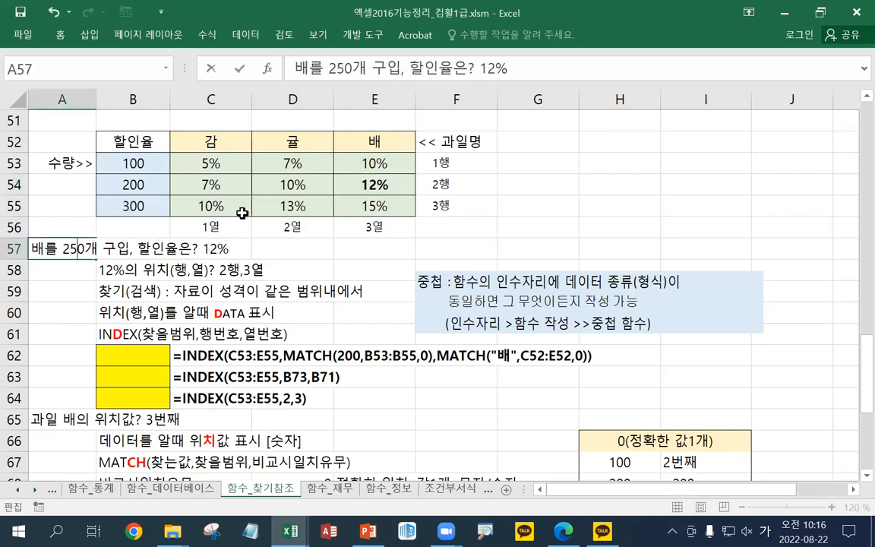
{"action": "left_click", "coordinate": [58, 274]}
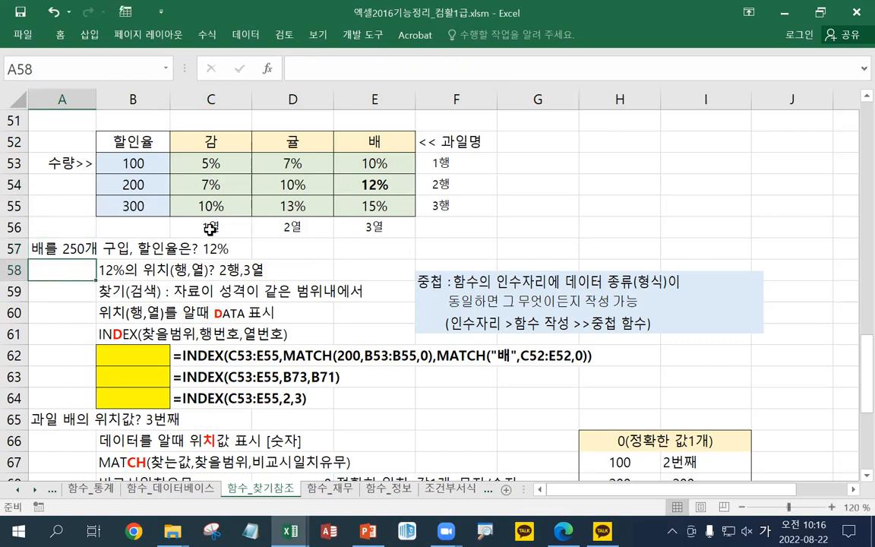
- Apply a thick outside border (굵은 바깥쪽 테두리) around the discount rate range C53:E55
{"action": "left_click", "coordinate": [134, 184]}
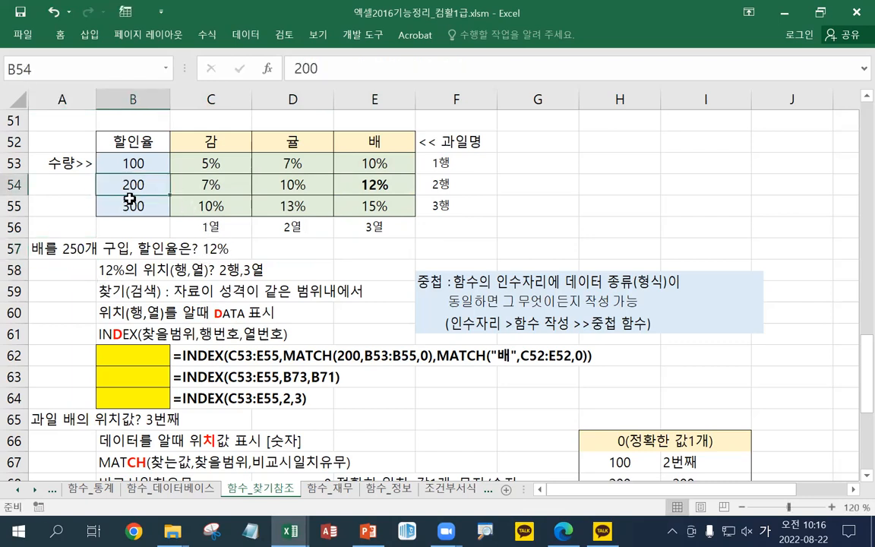
{"action": "left_click", "coordinate": [368, 185]}
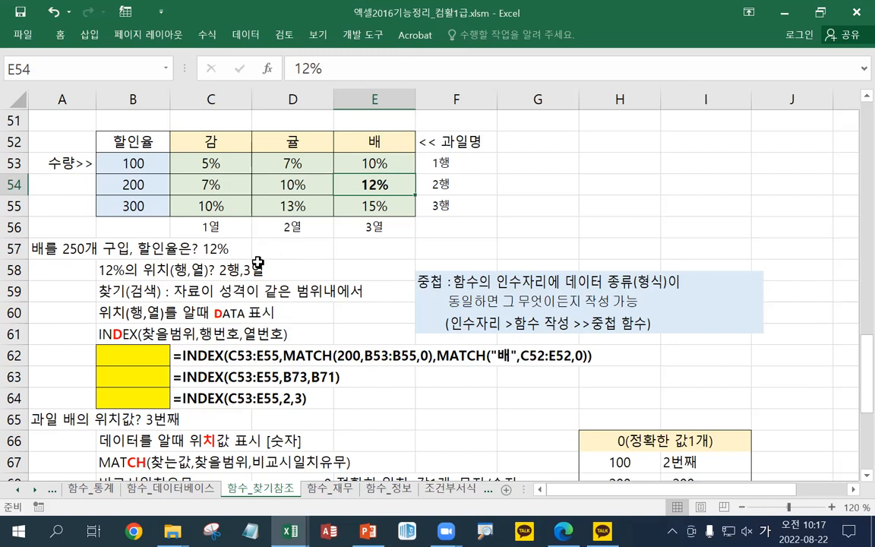
{"action": "left_click_drag", "start_coordinate": [187, 155], "coordinate": [377, 203]}
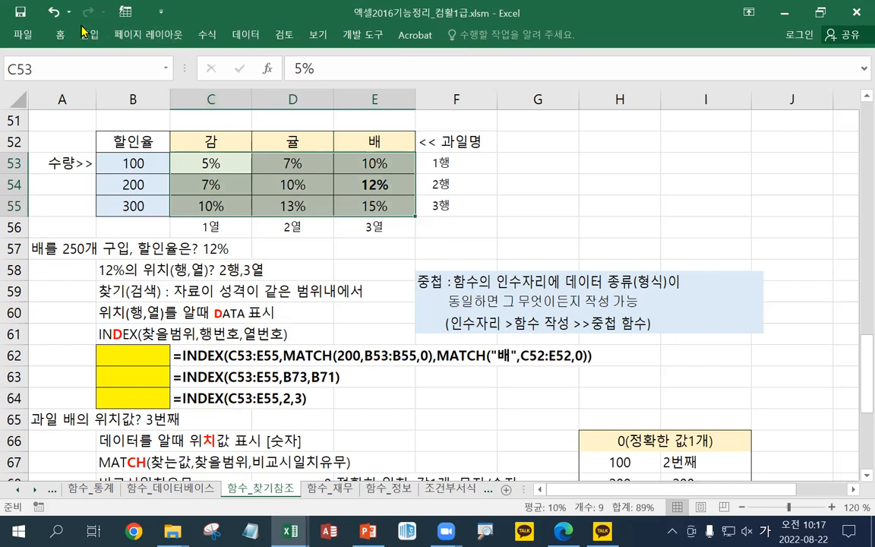
{"action": "right_click", "coordinate": [241, 168]}
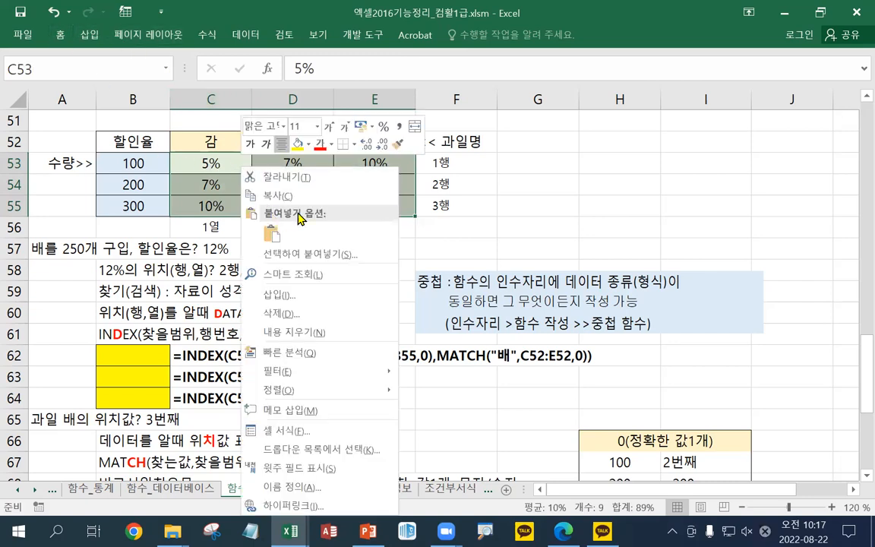
{"action": "left_click", "coordinate": [356, 145]}
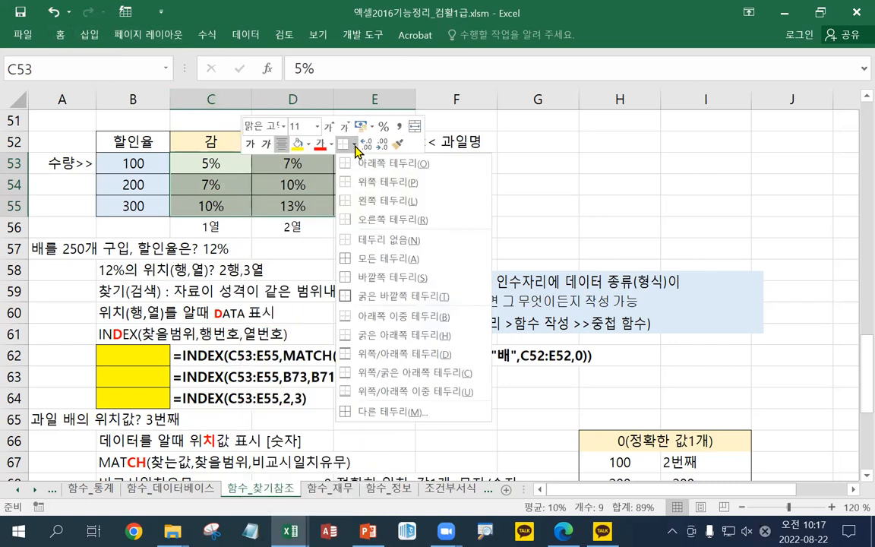
{"action": "left_click", "coordinate": [354, 296]}
{"action": "left_click", "coordinate": [351, 311]}
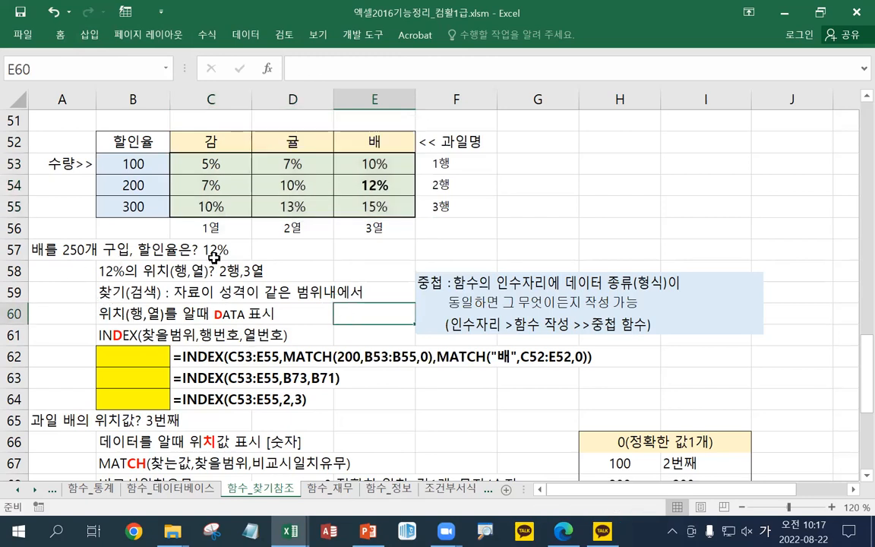
- Compare the VLOOKUP lookup column B29:B32 and HLOOKUP lookup row C42:F42 with the INDEX search range C53:E55
{"action": "scroll", "coordinate": [308, 339], "scroll_direction": "up", "scroll_amount": 2}
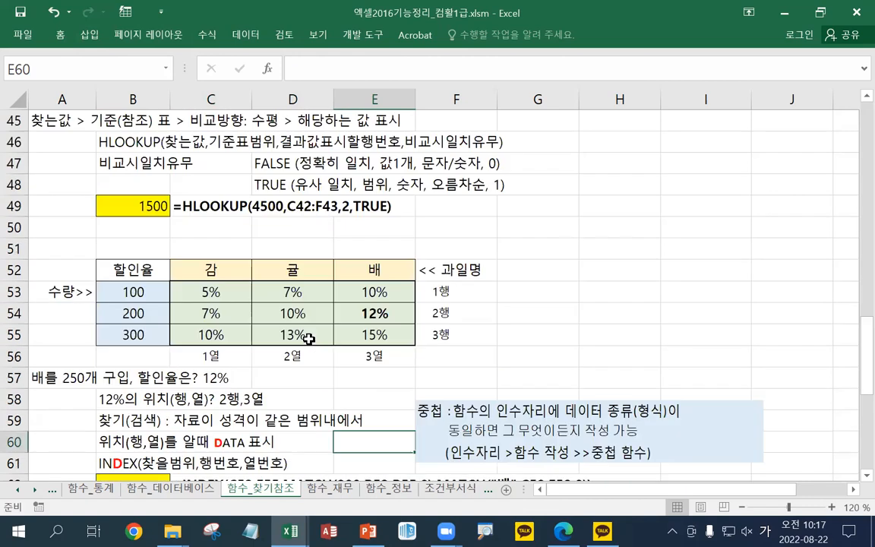
{"action": "scroll", "coordinate": [308, 338], "scroll_direction": "up", "scroll_amount": 4}
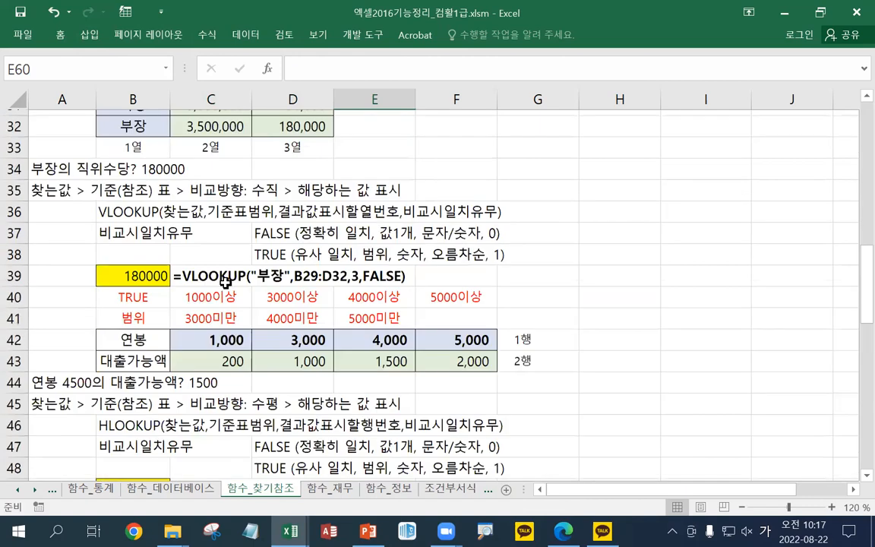
{"action": "scroll", "coordinate": [118, 222], "scroll_direction": "up", "scroll_amount": 3}
{"action": "left_click_drag", "start_coordinate": [118, 223], "coordinate": [127, 290]}
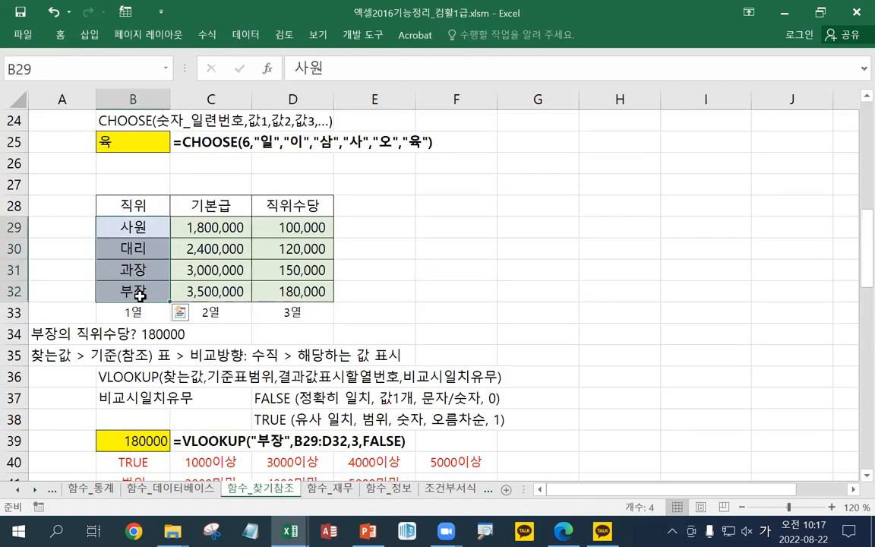
{"action": "scroll", "coordinate": [132, 292], "scroll_direction": "down", "scroll_amount": 2}
{"action": "scroll", "coordinate": [205, 293], "scroll_direction": "down", "scroll_amount": 1}
{"action": "left_click_drag", "start_coordinate": [220, 312], "coordinate": [429, 306]}
{"action": "scroll", "coordinate": [429, 304], "scroll_direction": "down", "scroll_amount": 5}
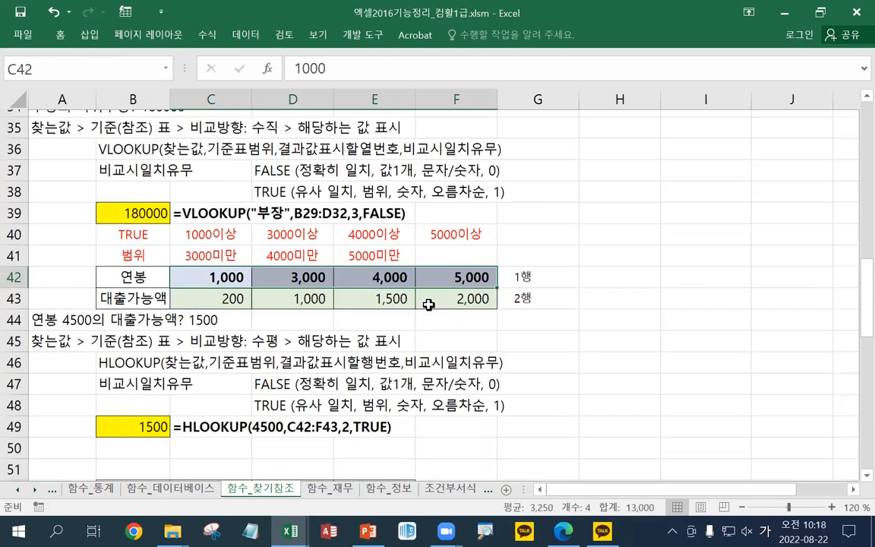
{"action": "left_click_drag", "start_coordinate": [224, 220], "coordinate": [375, 263]}
{"action": "scroll", "coordinate": [366, 263], "scroll_direction": "down", "scroll_amount": 1}
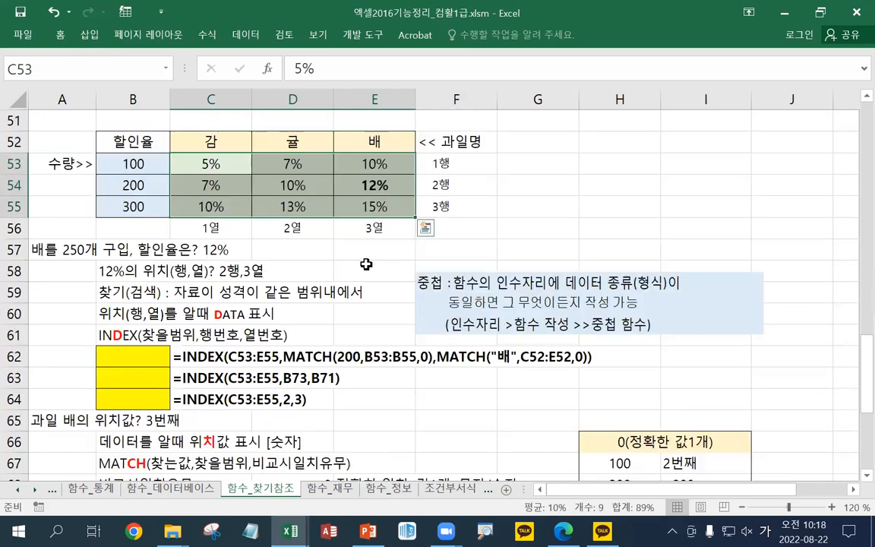
- Make the discount rate in E54 red and remove its bold formatting
{"action": "left_click", "coordinate": [369, 186]}
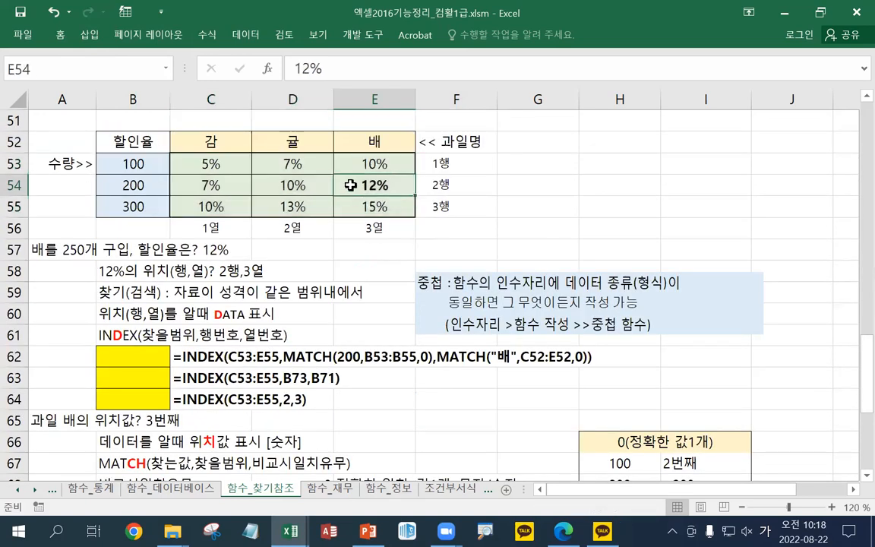
{"action": "right_click", "coordinate": [387, 176]}
{"action": "left_click", "coordinate": [465, 144]}
{"action": "left_click", "coordinate": [390, 275]}
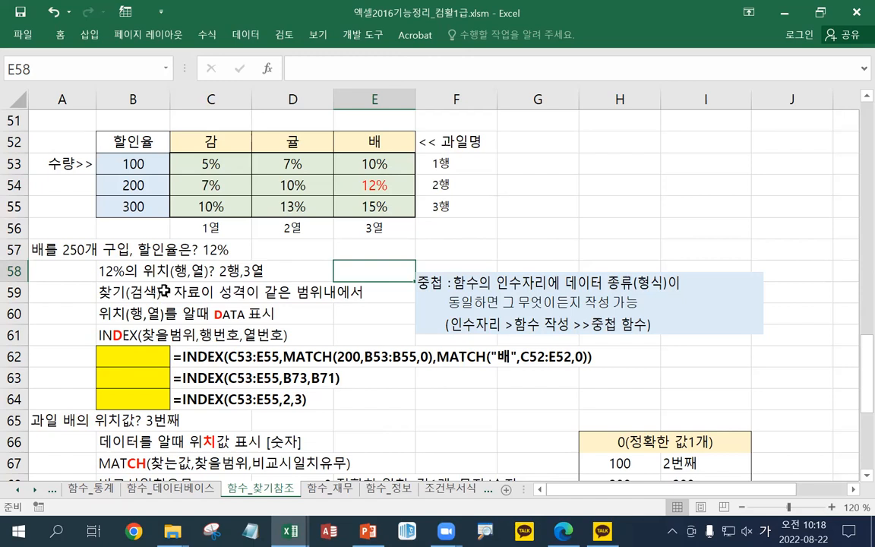
- Insert the INDEX function in B62 from the full function list, using the array,row_num,column_num argument form
{"action": "left_click", "coordinate": [342, 191]}
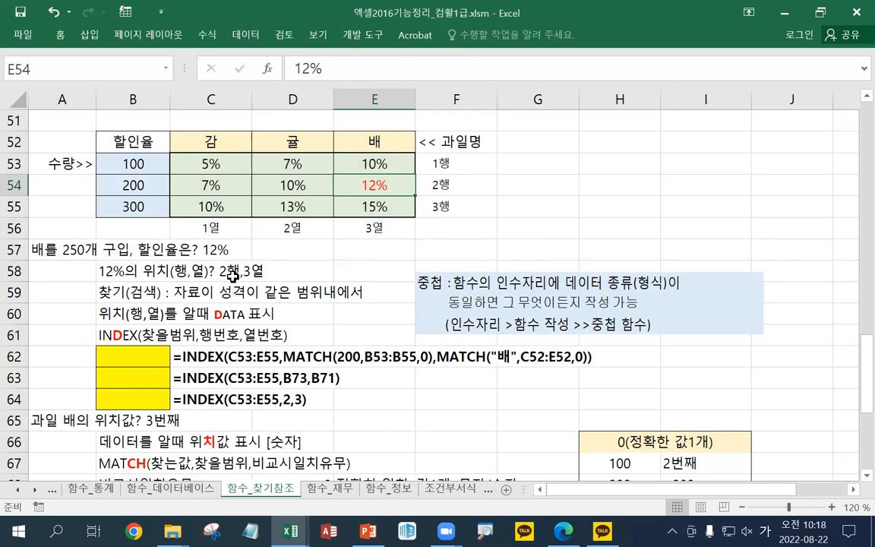
{"action": "left_click", "coordinate": [144, 357]}
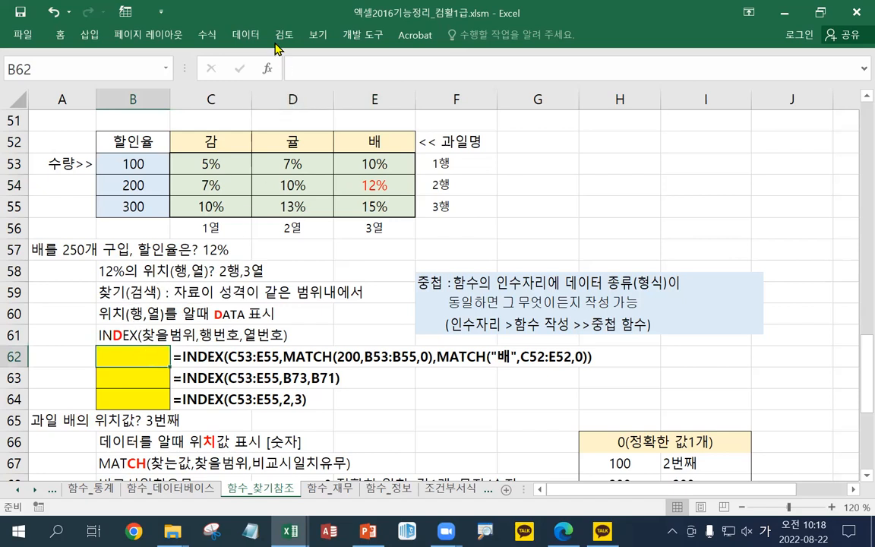
{"action": "left_click", "coordinate": [212, 36]}
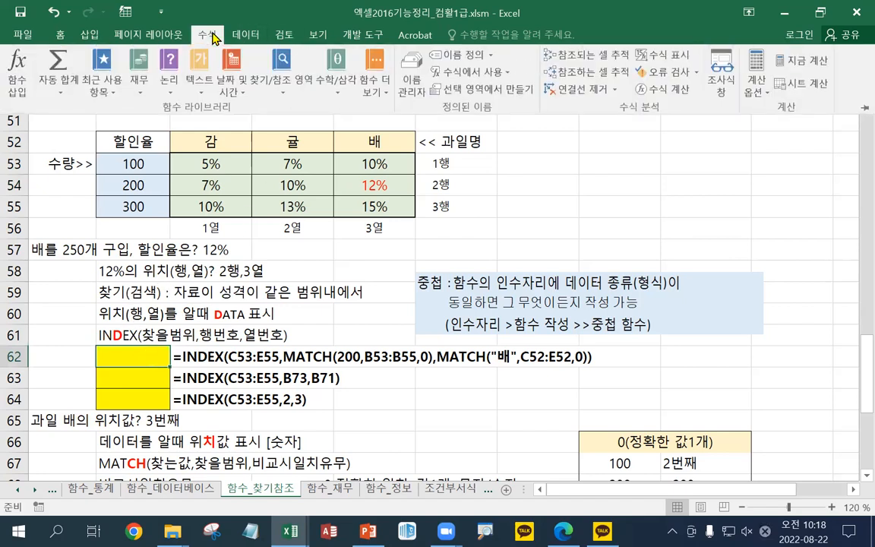
{"action": "left_click", "coordinate": [12, 84]}
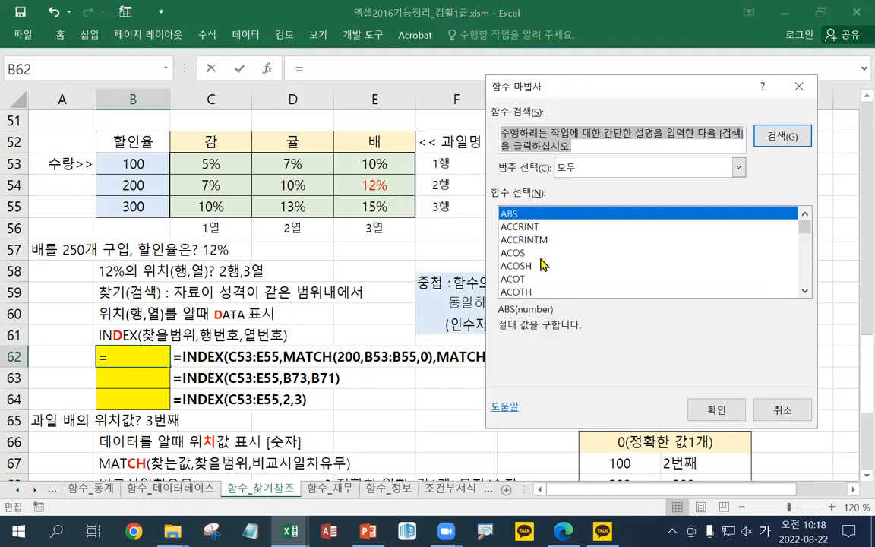
{"action": "scroll", "coordinate": [535, 264], "scroll_direction": "down", "scroll_amount": 9}
{"action": "scroll", "coordinate": [541, 263], "scroll_direction": "down", "scroll_amount": 20}
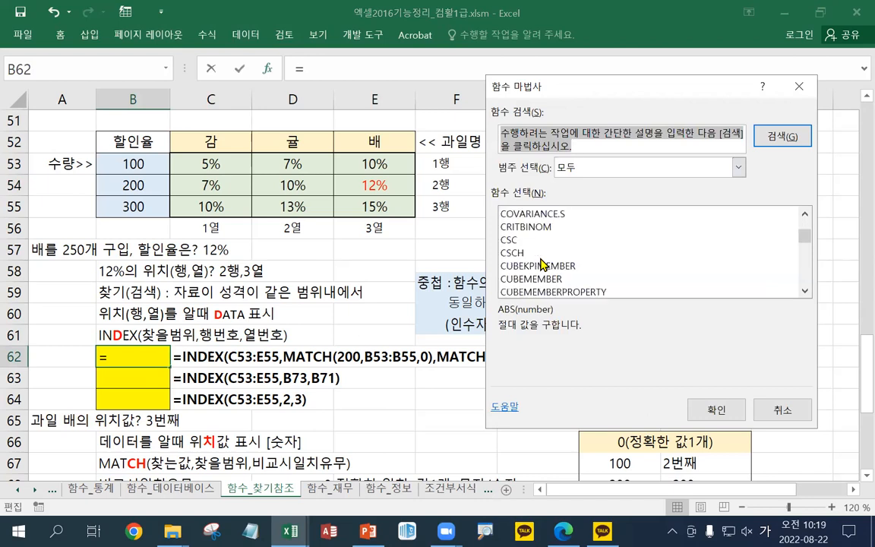
{"action": "scroll", "coordinate": [541, 263], "scroll_direction": "down", "scroll_amount": 15}
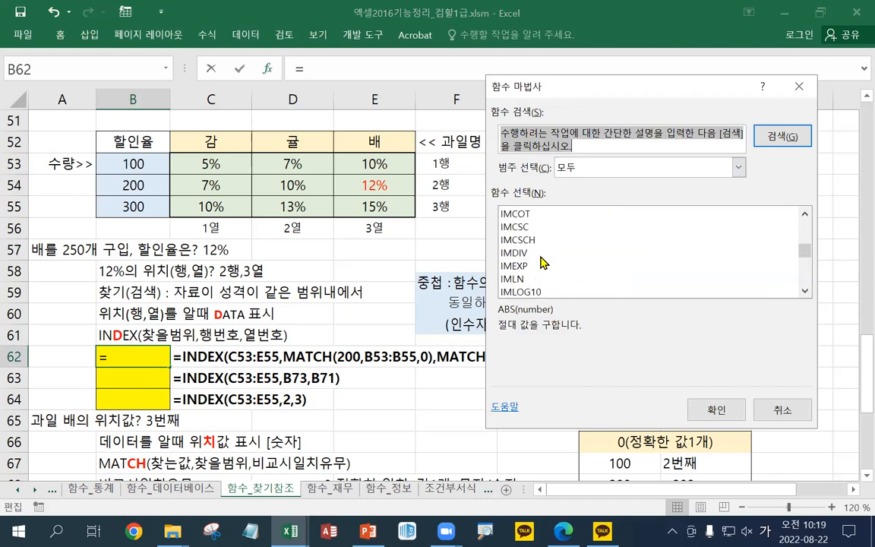
{"action": "scroll", "coordinate": [540, 264], "scroll_direction": "down", "scroll_amount": 8}
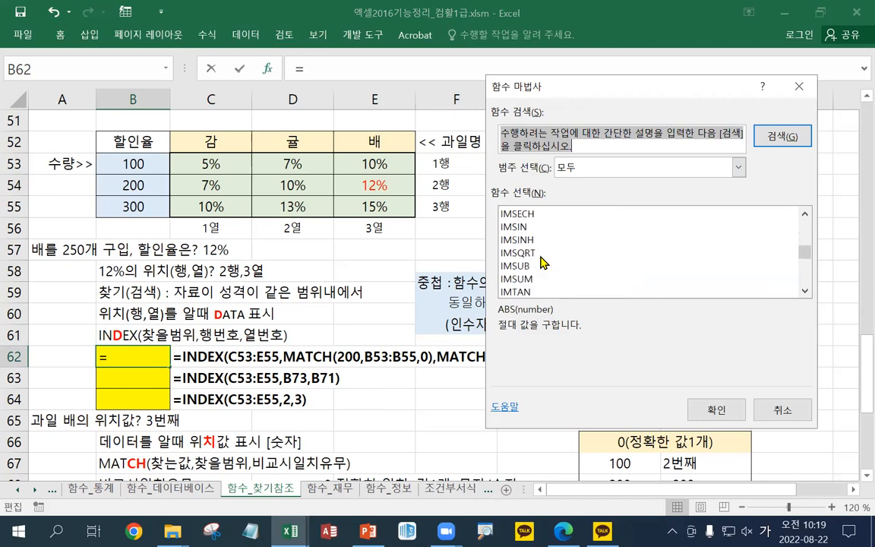
{"action": "scroll", "coordinate": [541, 262], "scroll_direction": "up", "scroll_amount": 1}
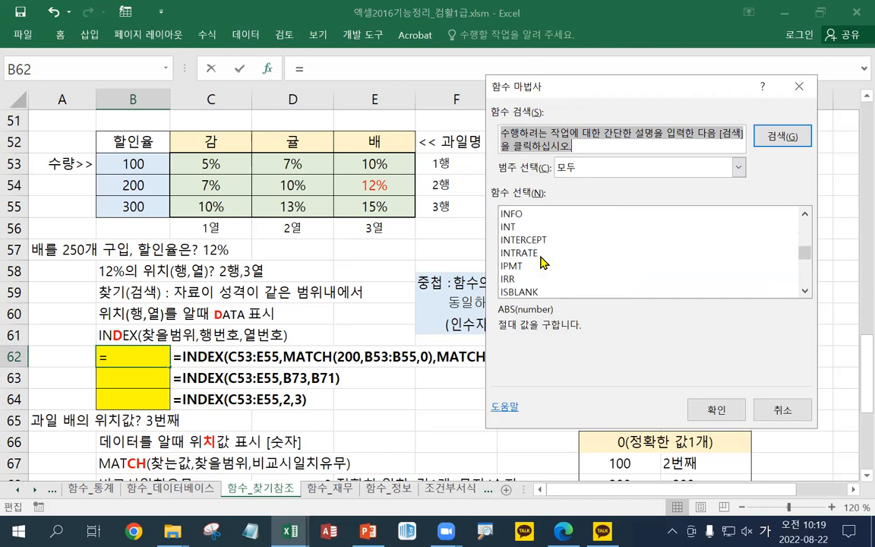
{"action": "scroll", "coordinate": [541, 262], "scroll_direction": "up", "scroll_amount": 1}
{"action": "left_click", "coordinate": [532, 227]}
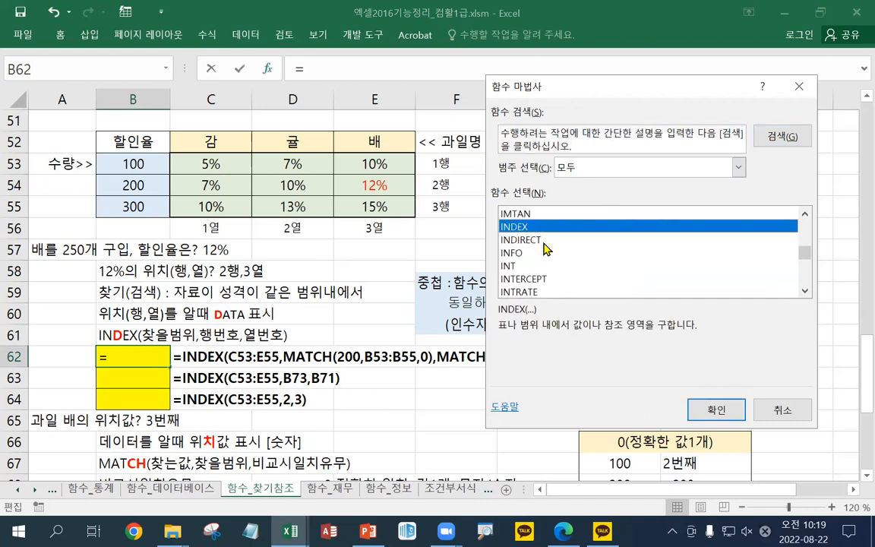
{"action": "left_click", "coordinate": [719, 413]}
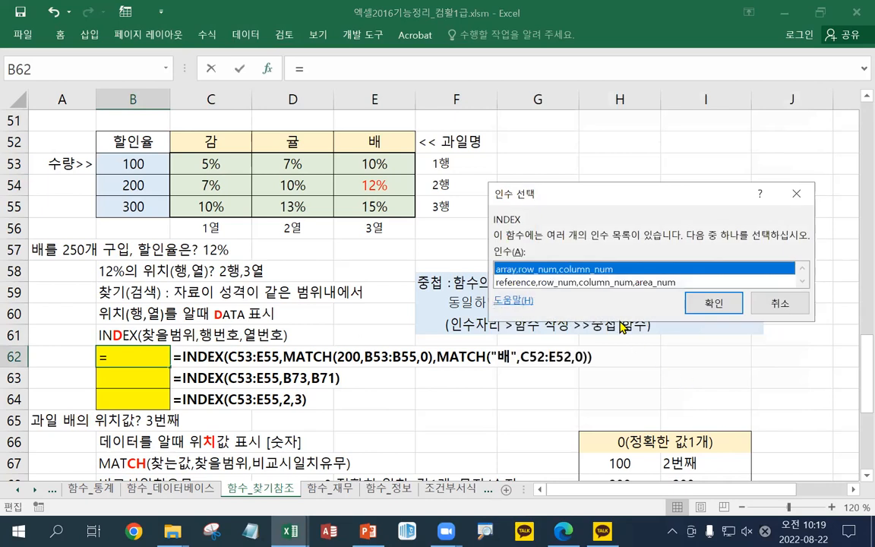
{"action": "left_click_drag", "start_coordinate": [544, 189], "coordinate": [546, 136]}
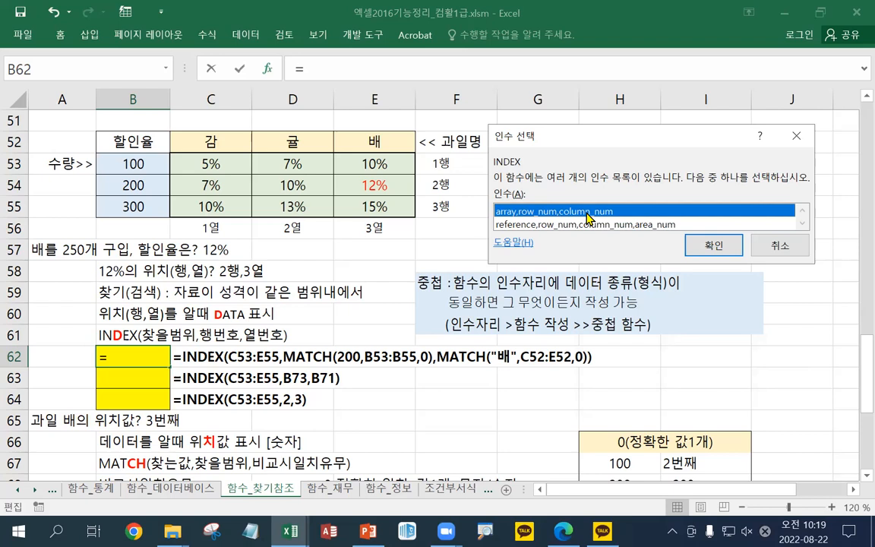
{"action": "left_click", "coordinate": [711, 247]}
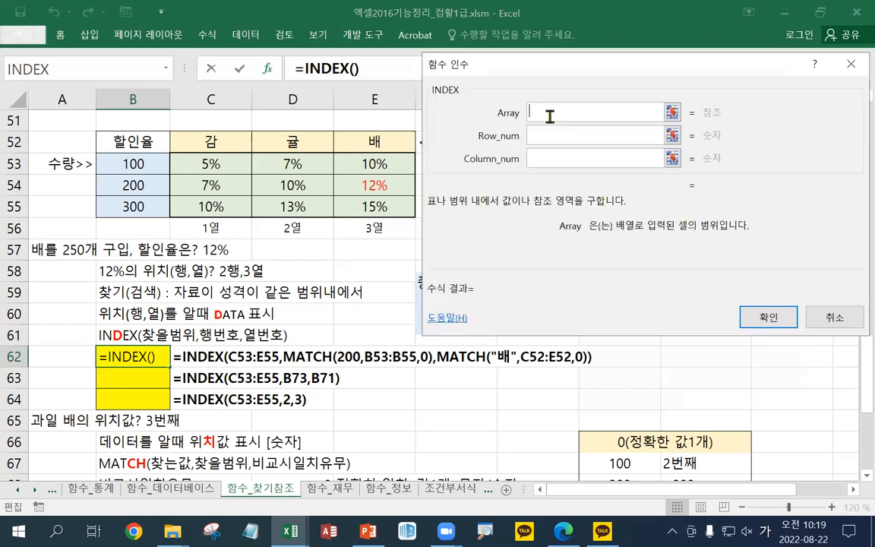
- Complete the INDEX function in B62 with array C53:E55, row number 2 and column number 3
{"action": "left_click_drag", "start_coordinate": [533, 72], "coordinate": [526, 231]}
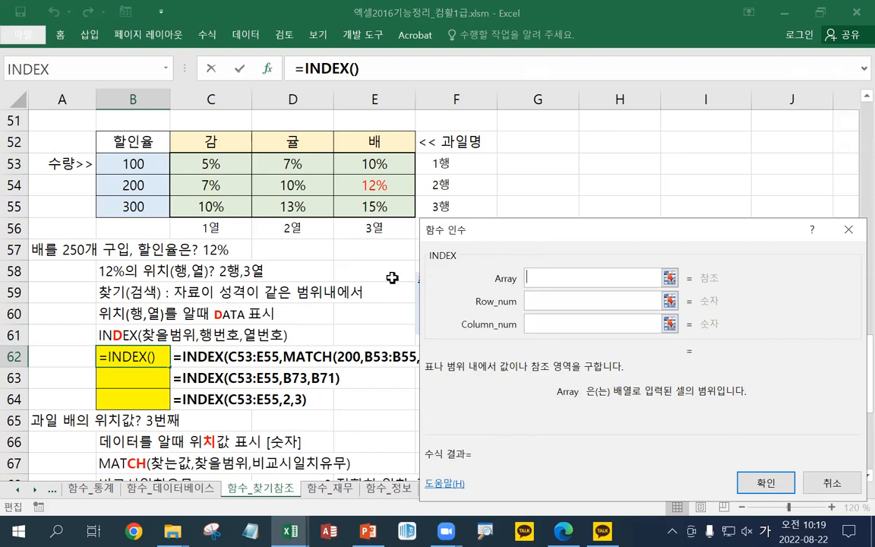
{"action": "left_click_drag", "start_coordinate": [220, 163], "coordinate": [397, 211]}
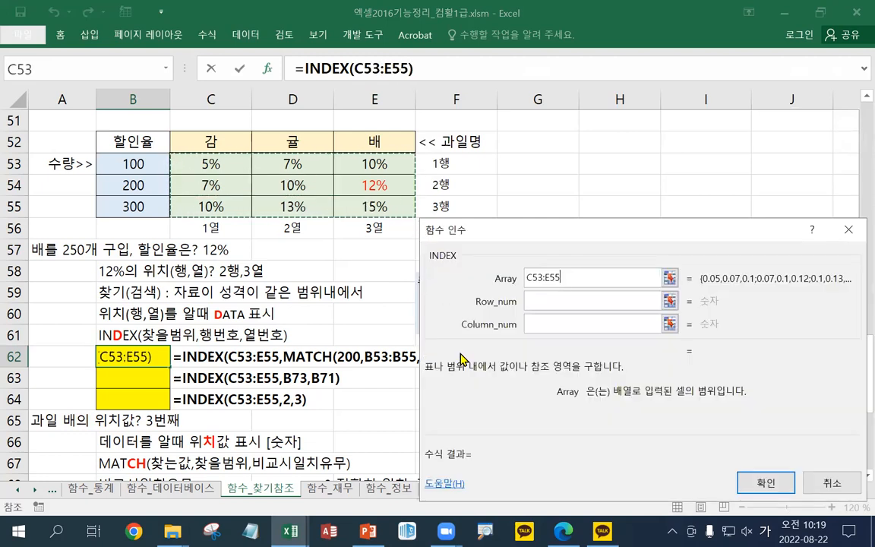
{"action": "left_click", "coordinate": [553, 300]}
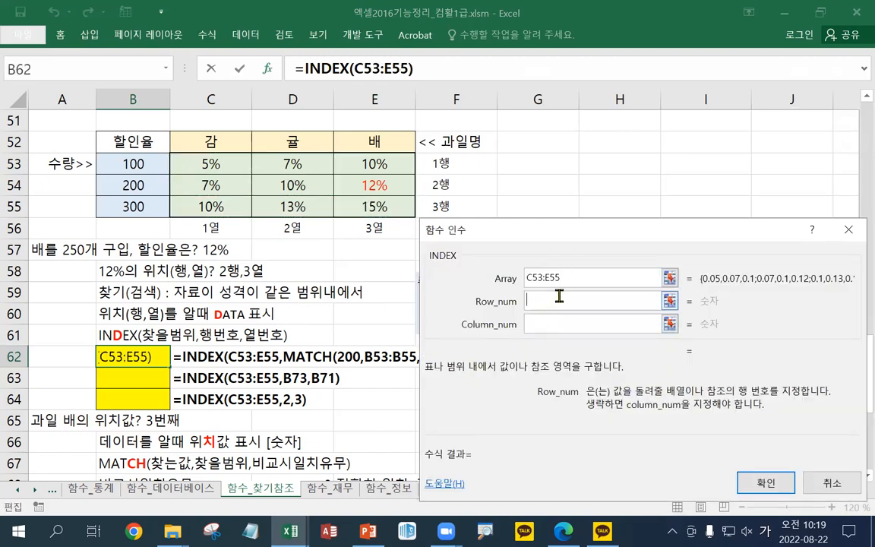
{"action": "type", "text": "2"}
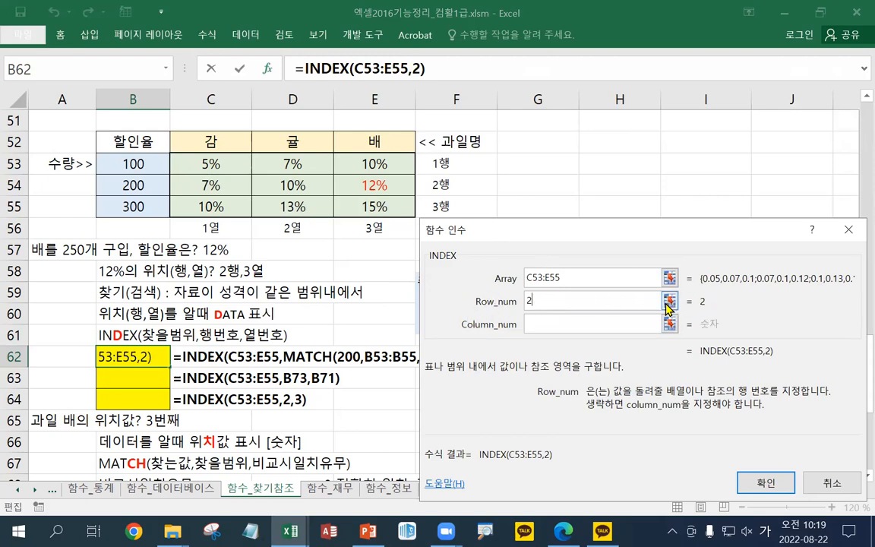
{"action": "left_click", "coordinate": [556, 325]}
{"action": "type", "text": "3"}
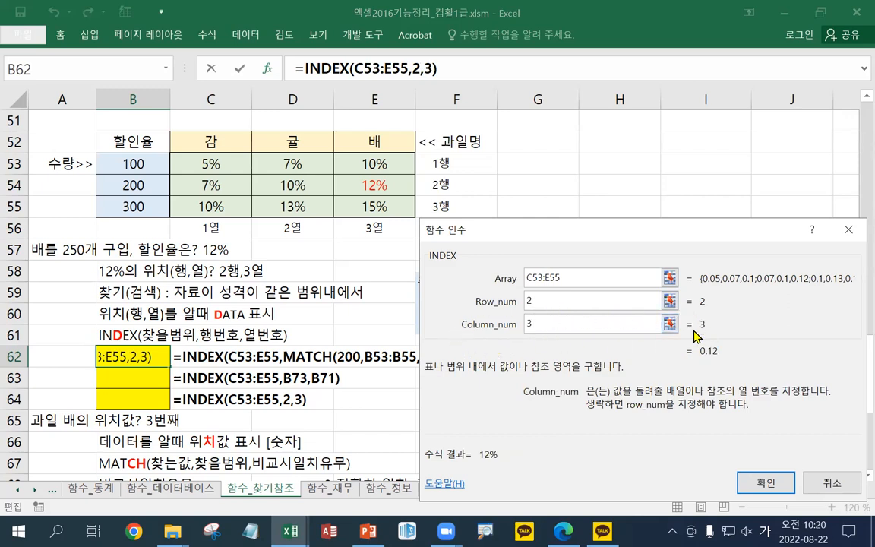
{"action": "left_click_drag", "start_coordinate": [566, 225], "coordinate": [548, 132]}
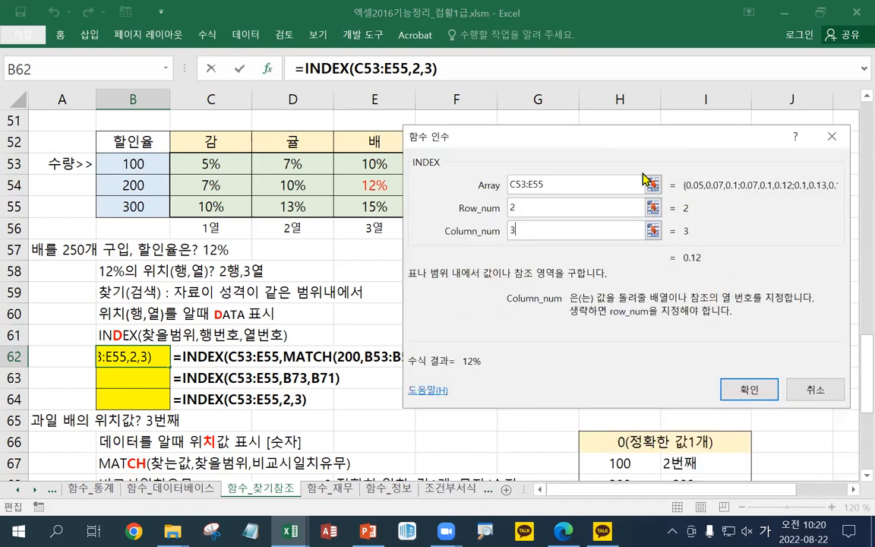
{"action": "left_click", "coordinate": [739, 391]}
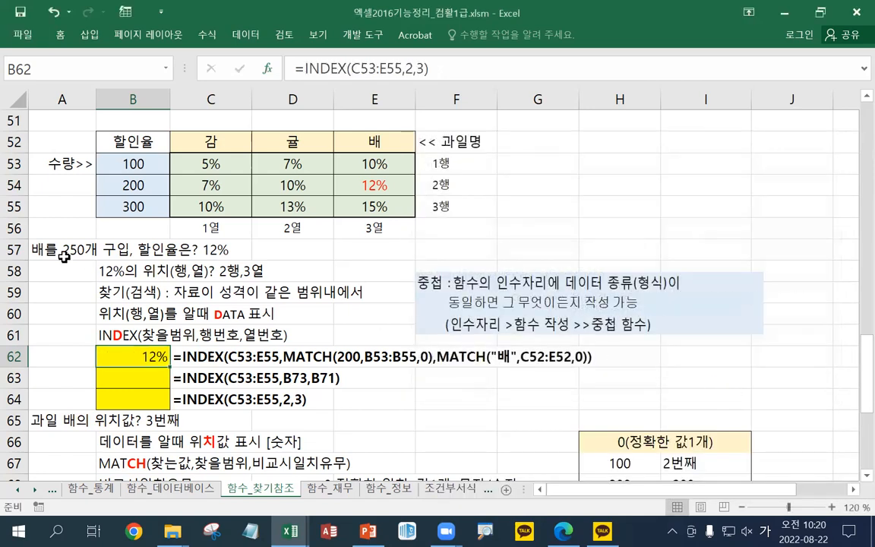
- Split the window above row 57 and bring the MATCH section starting at row 65 into the lower pane
{"action": "left_click", "coordinate": [14, 249]}
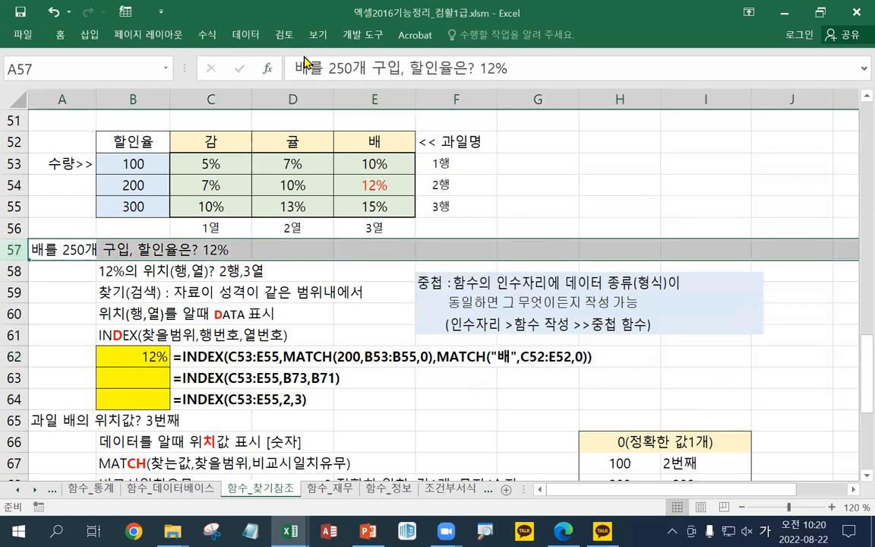
{"action": "left_click", "coordinate": [257, 37]}
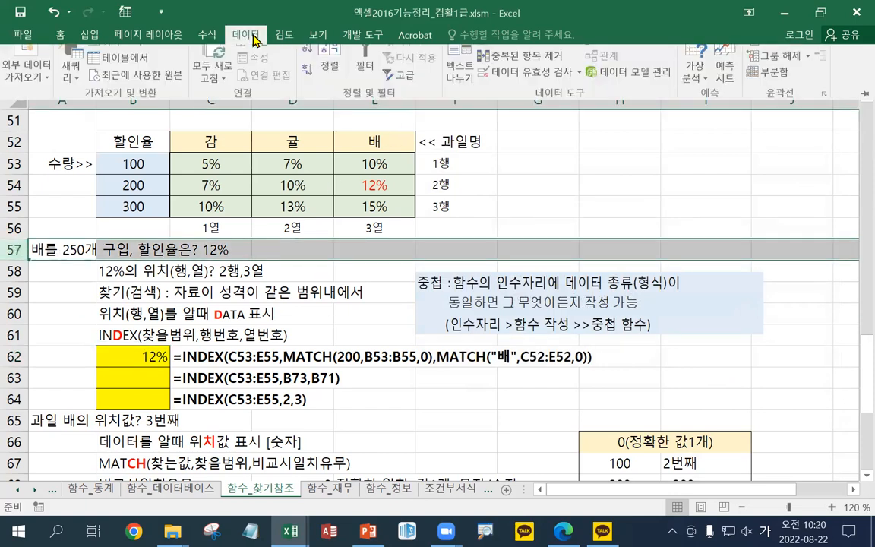
{"action": "left_click", "coordinate": [318, 35]}
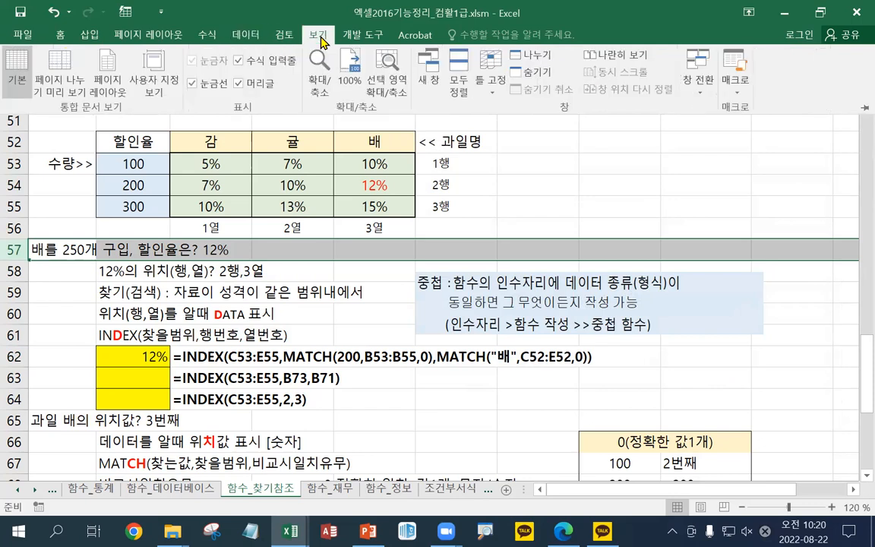
{"action": "left_click", "coordinate": [530, 59]}
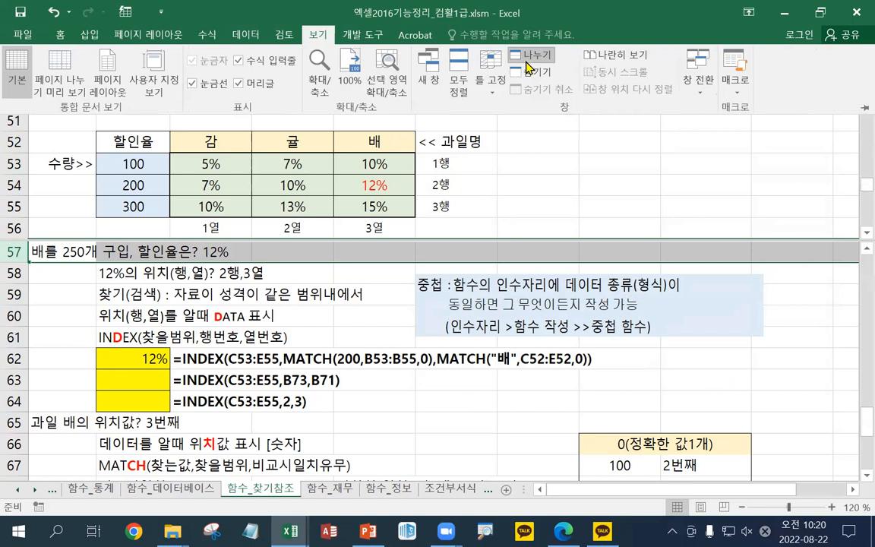
{"action": "left_click", "coordinate": [361, 299]}
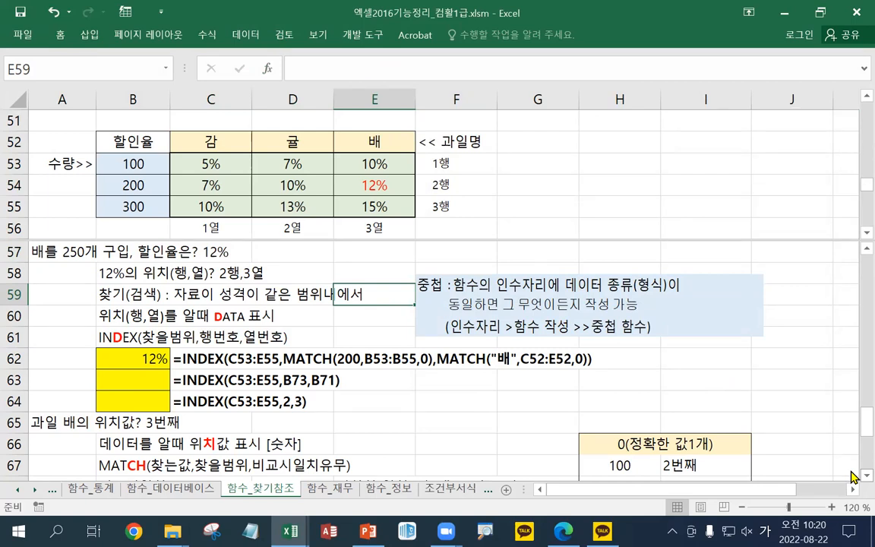
{"action": "scroll", "coordinate": [838, 428], "scroll_direction": "down", "scroll_amount": 3}
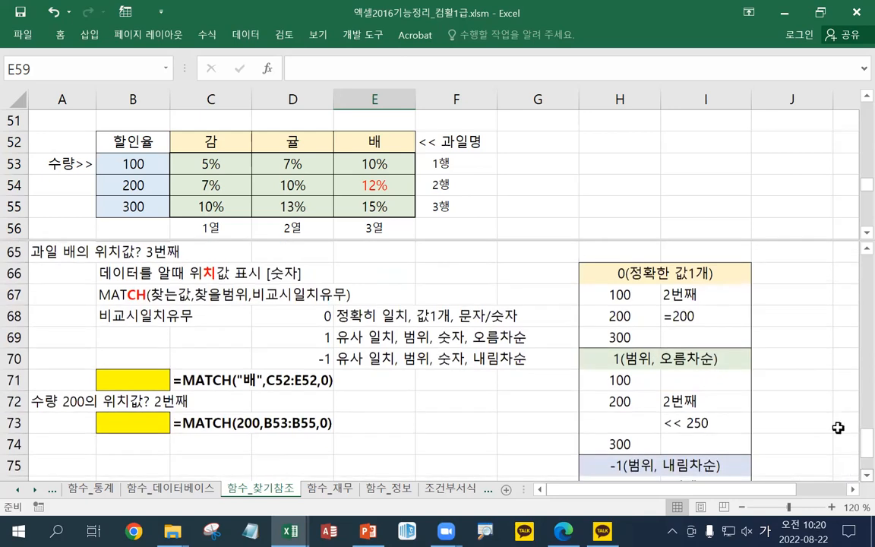
- Add an outside border around the fruit names in C52:E52
{"action": "left_click_drag", "start_coordinate": [205, 141], "coordinate": [407, 137]}
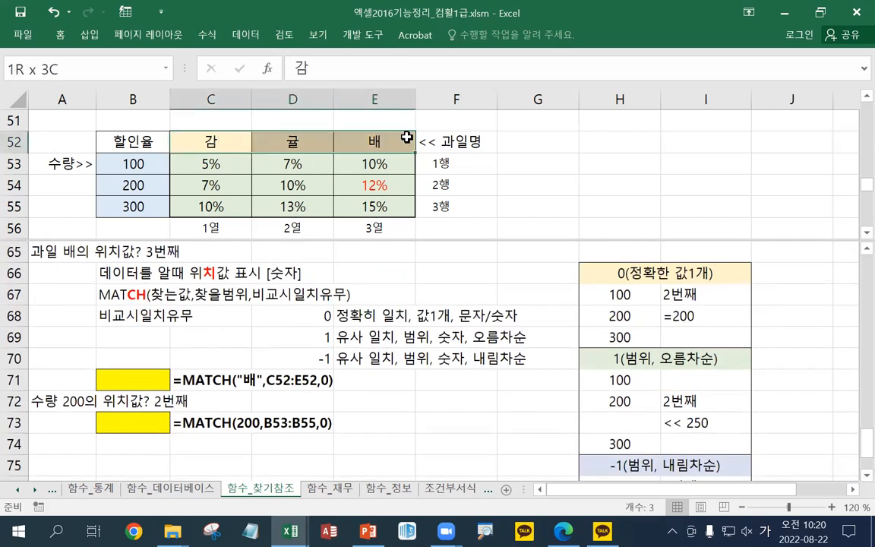
{"action": "right_click", "coordinate": [407, 138]}
{"action": "left_click", "coordinate": [522, 115]}
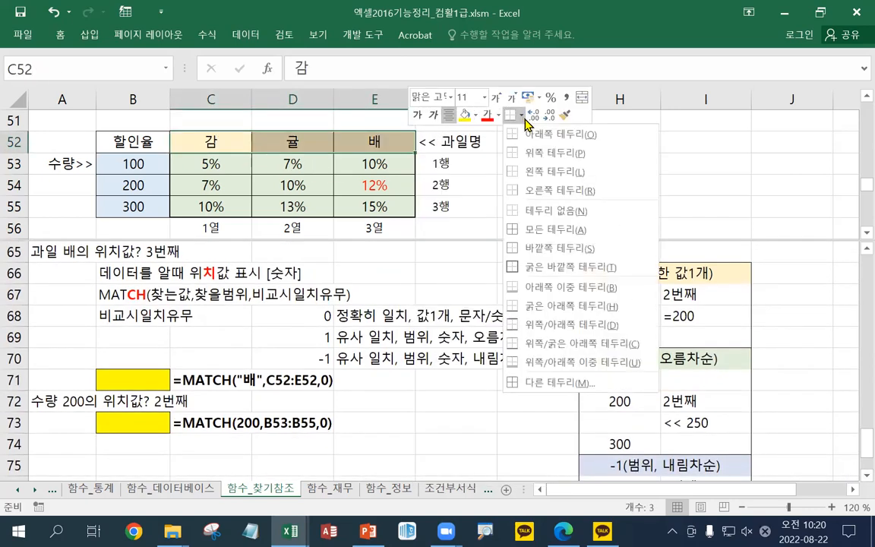
{"action": "left_click", "coordinate": [539, 249]}
{"action": "left_click", "coordinate": [456, 204]}
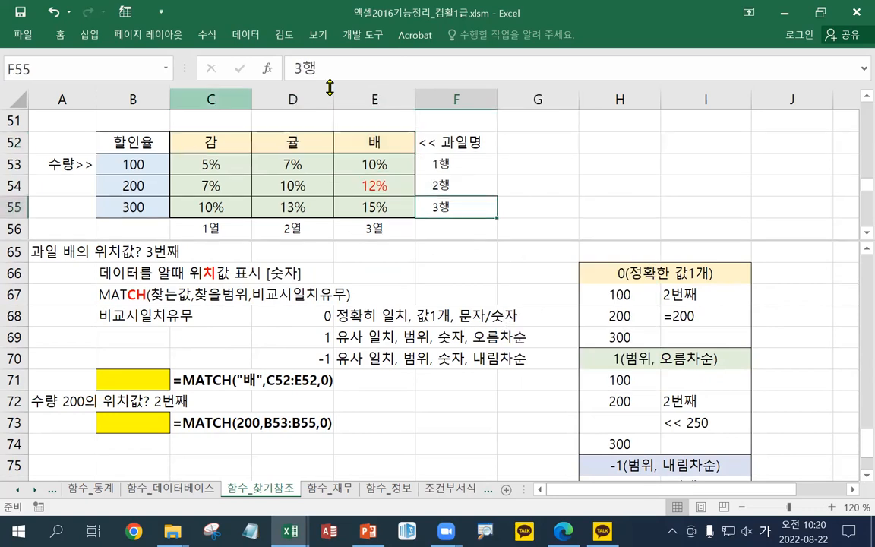
- Add a thick outside border around the quantities in B53:B55
{"action": "left_click_drag", "start_coordinate": [151, 162], "coordinate": [155, 203]}
{"action": "right_click", "coordinate": [155, 203]}
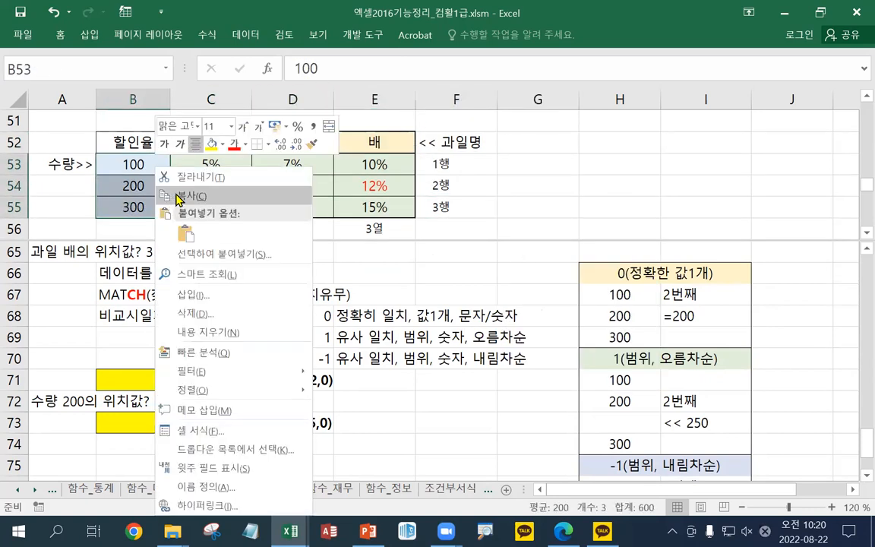
{"action": "left_click", "coordinate": [269, 145]}
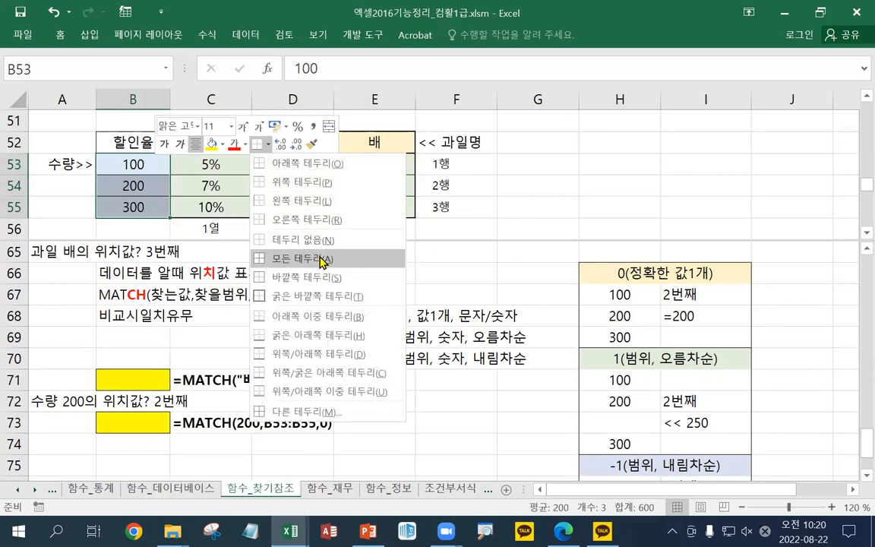
{"action": "left_click", "coordinate": [319, 296]}
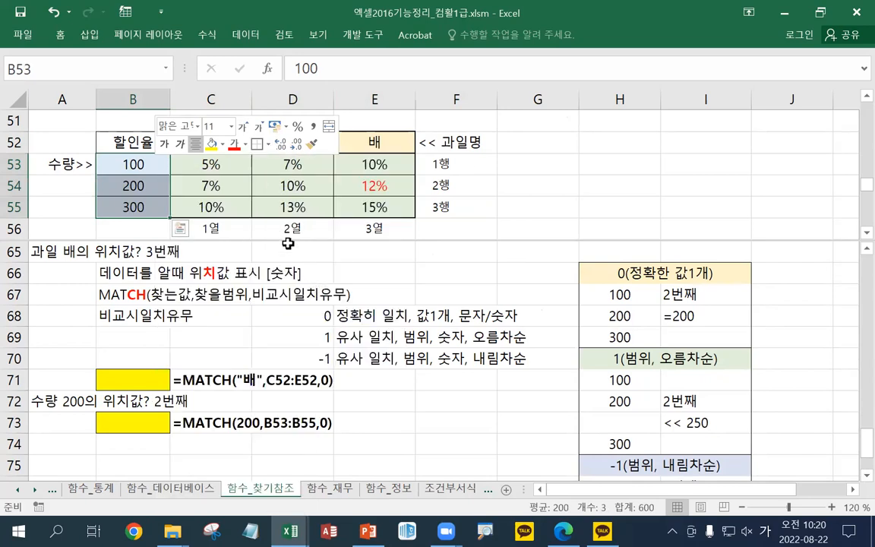
{"action": "left_click", "coordinate": [130, 186]}
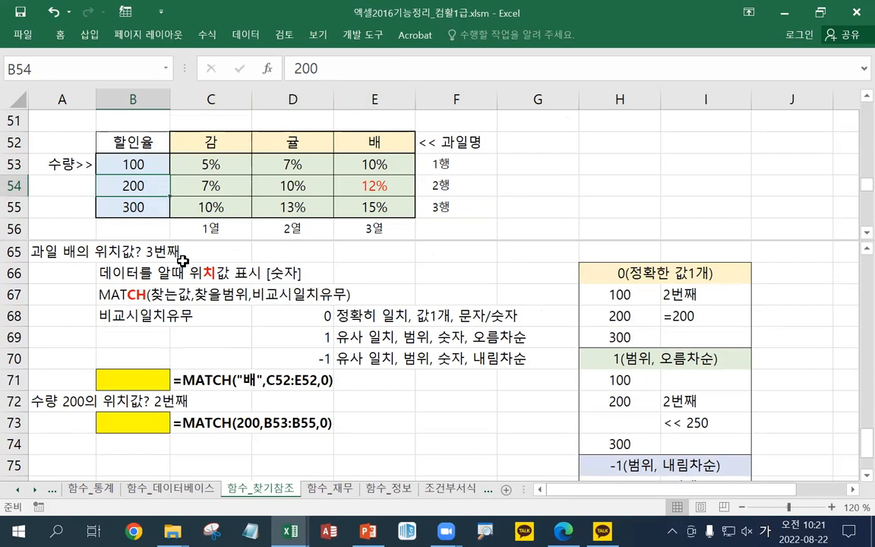
- Insert the MATCH function in B71 from the full function list
{"action": "left_click_drag", "start_coordinate": [210, 142], "coordinate": [384, 148]}
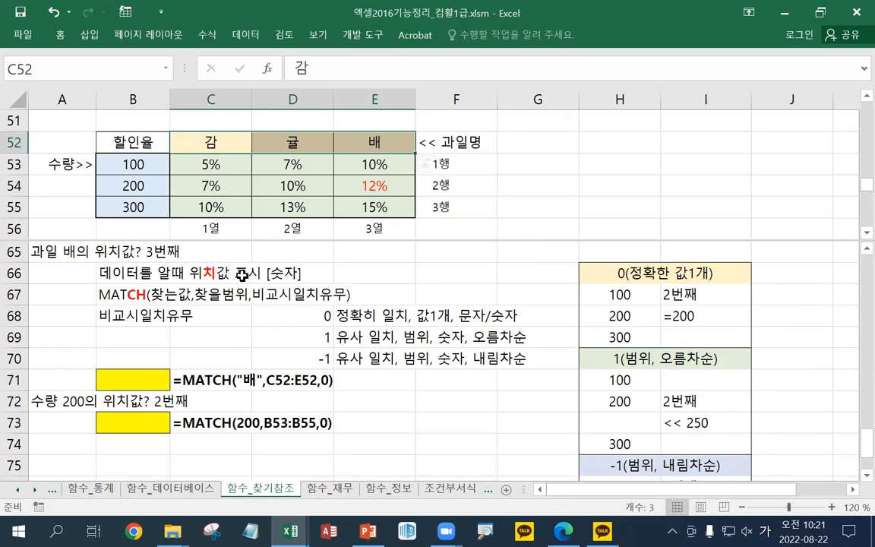
{"action": "left_click", "coordinate": [91, 293]}
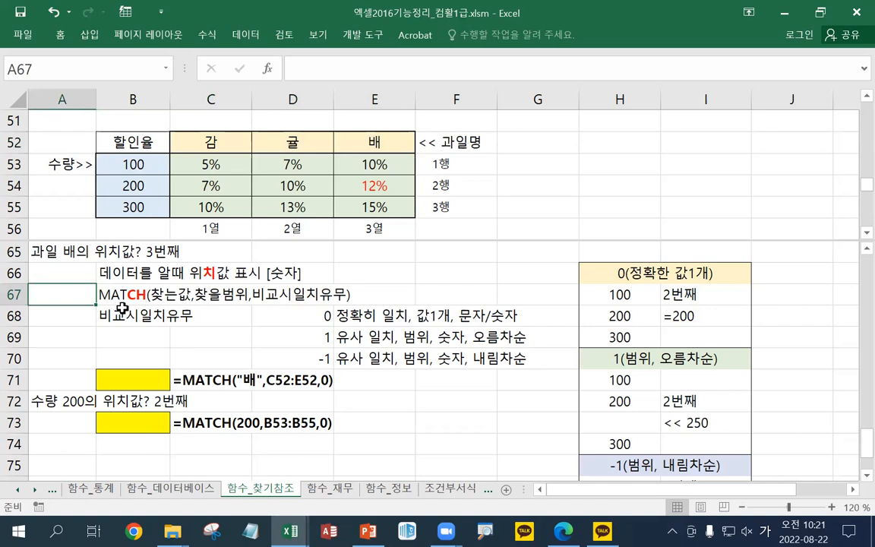
{"action": "left_click", "coordinate": [154, 382]}
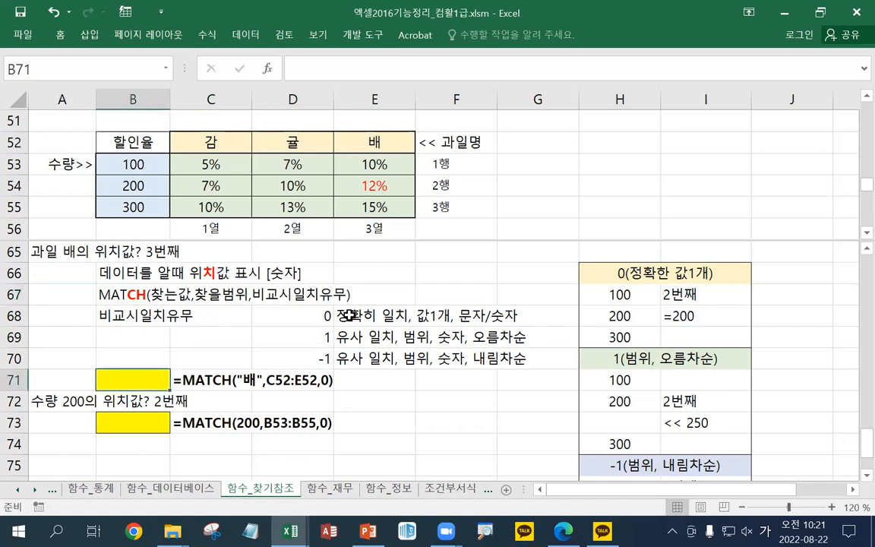
{"action": "left_click", "coordinate": [207, 34]}
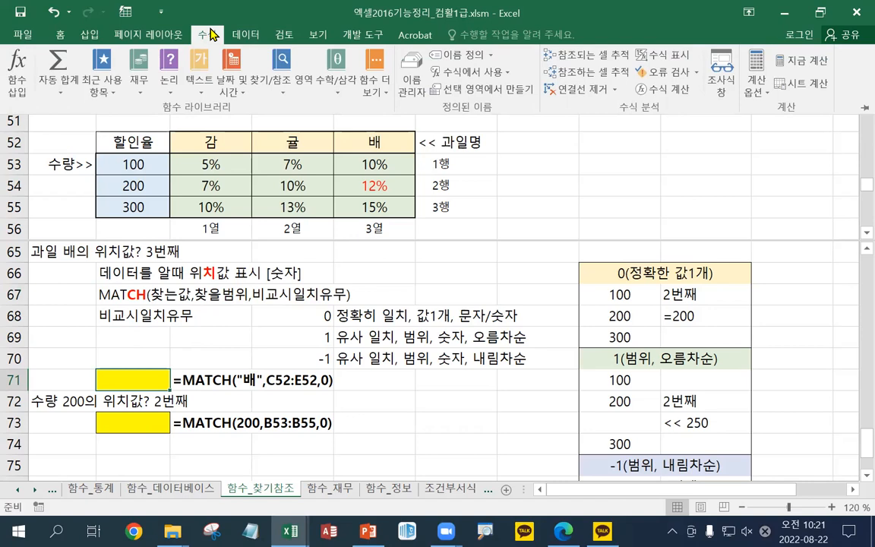
{"action": "left_click", "coordinate": [21, 86]}
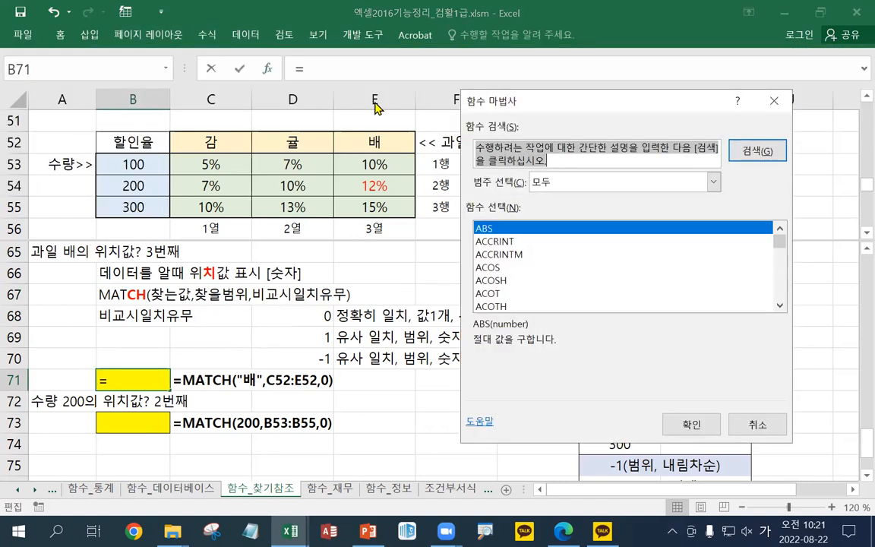
{"action": "scroll", "coordinate": [534, 275], "scroll_direction": "down", "scroll_amount": 19}
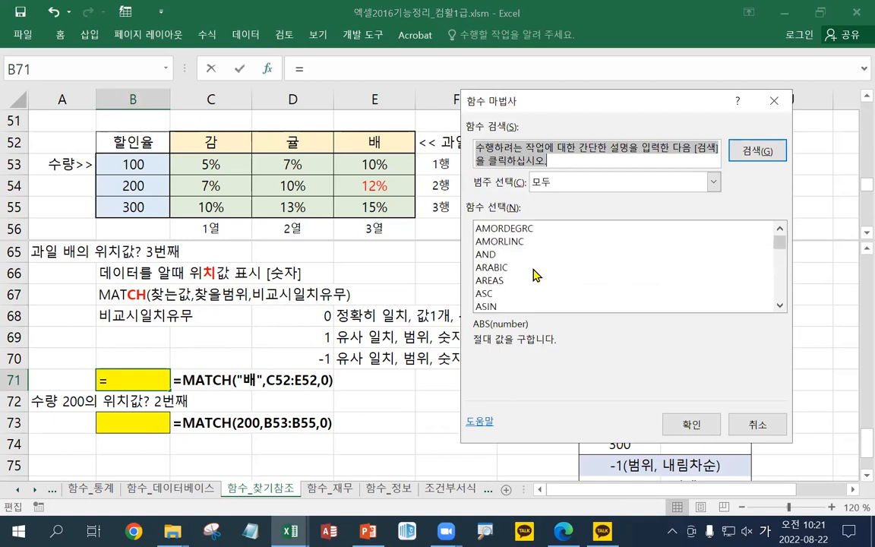
{"action": "scroll", "coordinate": [534, 275], "scroll_direction": "down", "scroll_amount": 20}
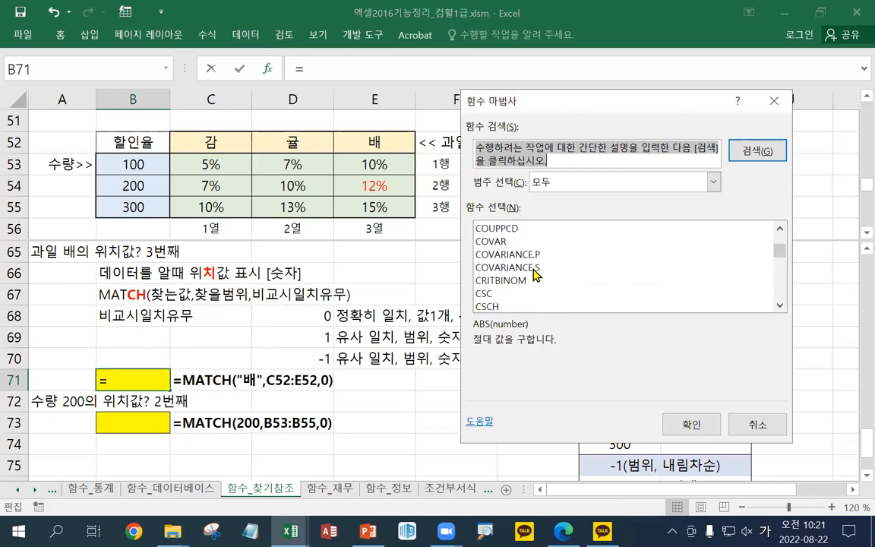
{"action": "scroll", "coordinate": [534, 274], "scroll_direction": "down", "scroll_amount": 8}
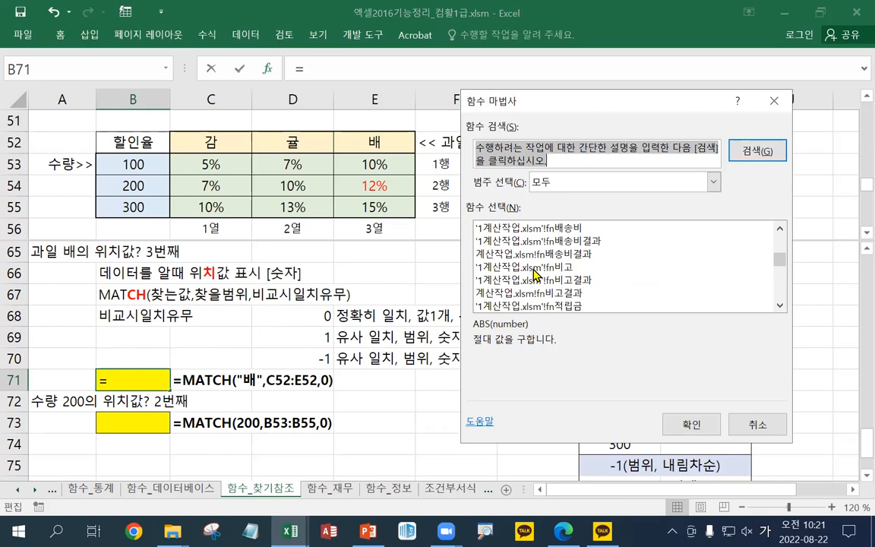
{"action": "scroll", "coordinate": [534, 275], "scroll_direction": "down", "scroll_amount": 20}
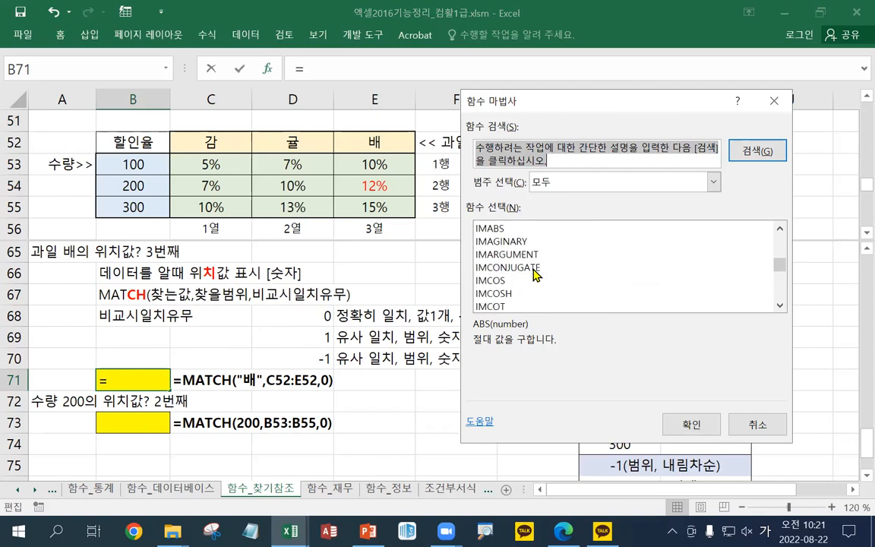
{"action": "scroll", "coordinate": [534, 275], "scroll_direction": "down", "scroll_amount": 20}
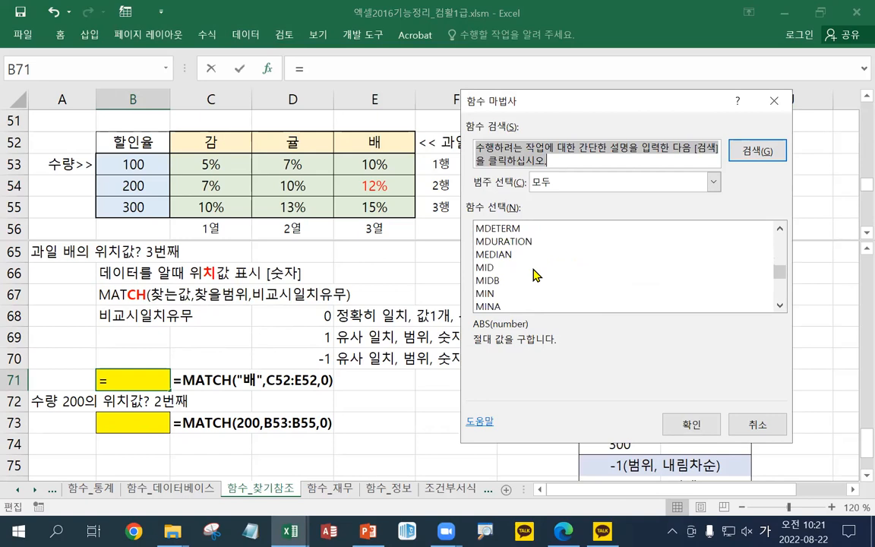
{"action": "scroll", "coordinate": [534, 275], "scroll_direction": "up", "scroll_amount": 2}
{"action": "left_click", "coordinate": [522, 270]}
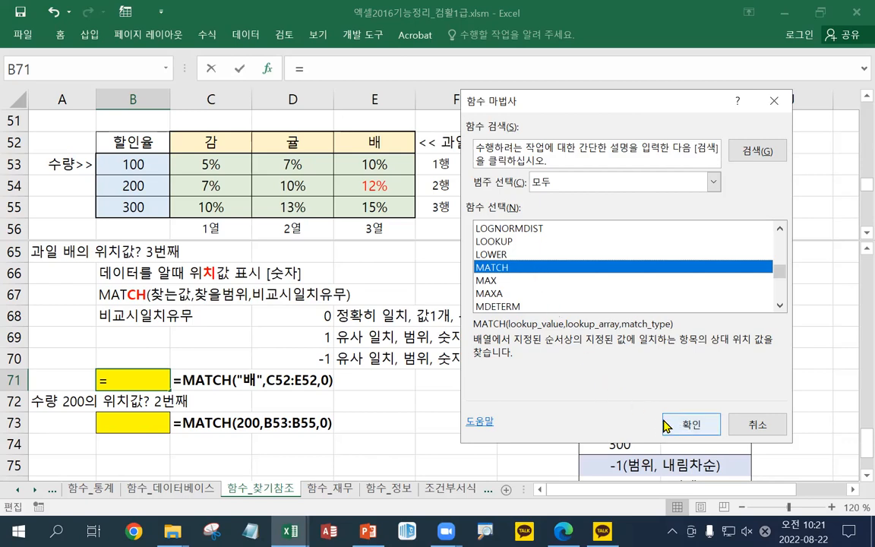
{"action": "left_click_drag", "start_coordinate": [583, 101], "coordinate": [565, 39]}
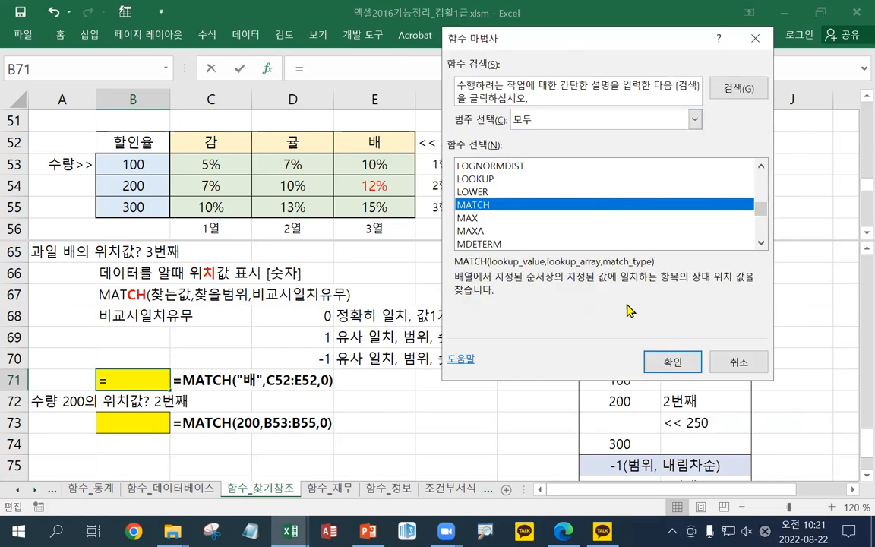
{"action": "left_click", "coordinate": [661, 365]}
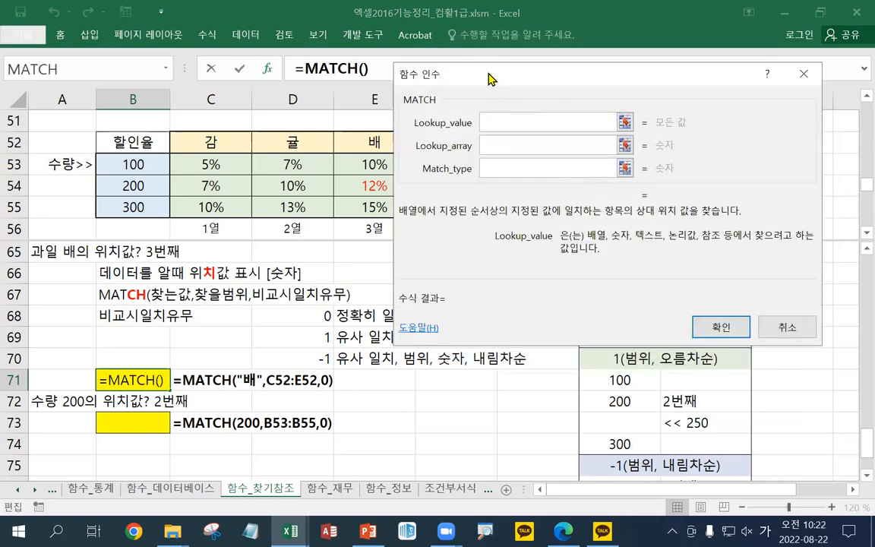
- Enter "배" in quotation marks as the Lookup_value of the MATCH function in B71
{"action": "left_click_drag", "start_coordinate": [488, 78], "coordinate": [555, 66]}
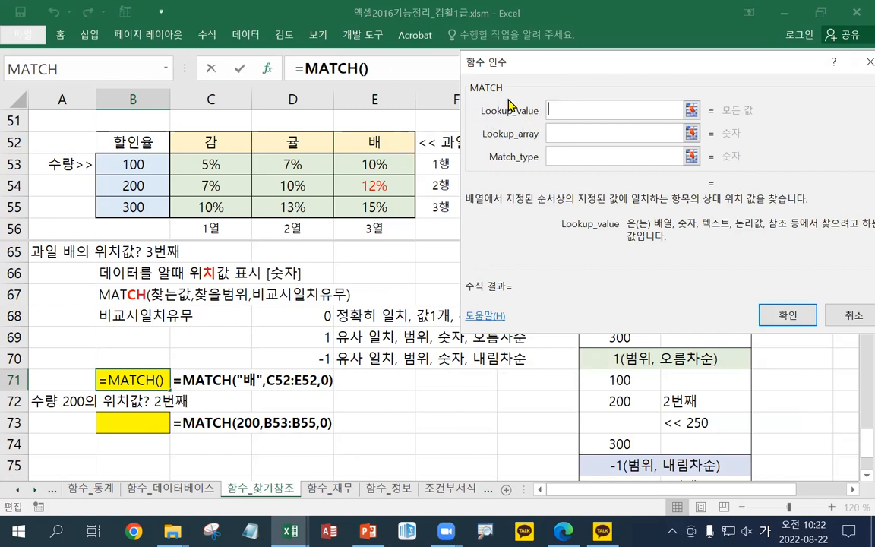
{"action": "left_click_drag", "start_coordinate": [563, 67], "coordinate": [556, 63]}
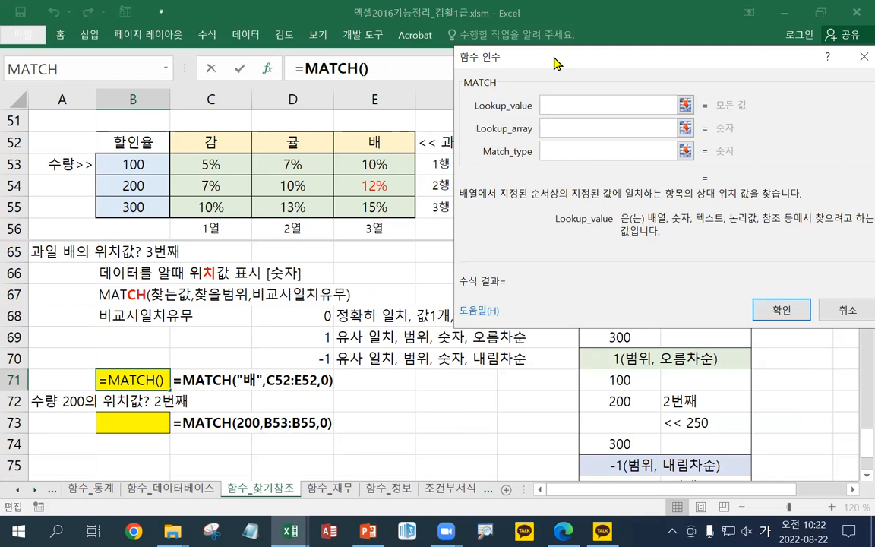
{"action": "left_click_drag", "start_coordinate": [554, 62], "coordinate": [547, 63]}
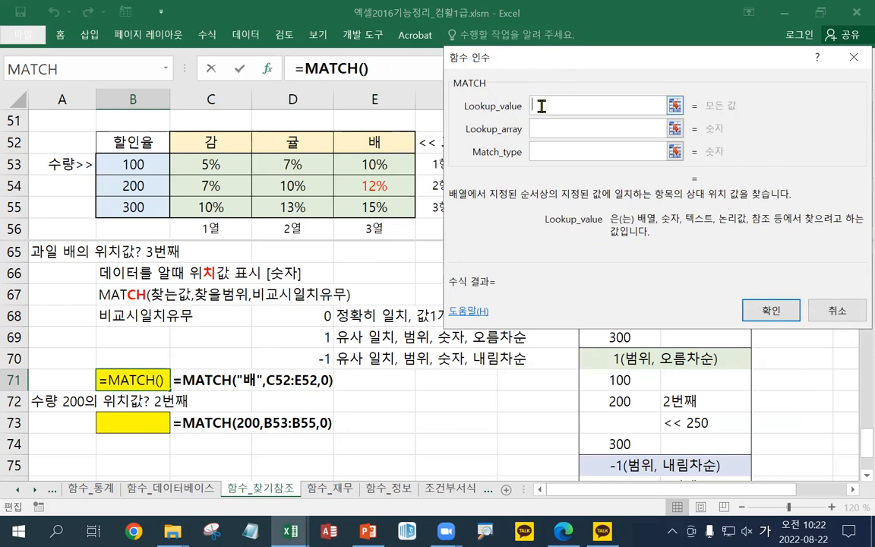
{"action": "left_click_drag", "start_coordinate": [529, 64], "coordinate": [522, 62]}
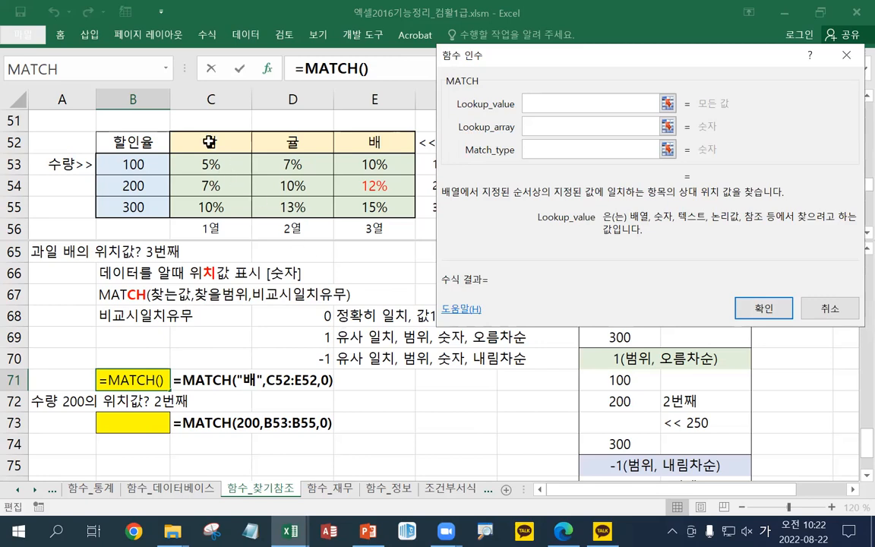
{"action": "key", "text": "Hangul"}
{"action": "type", "text": "\""}
{"action": "type", "text": "QO"}
{"action": "key", "text": "BackSpace"}
{"action": "key", "text": "BackSpace"}
{"action": "key", "text": "Hangul"}
{"action": "type", "text": "배\""}
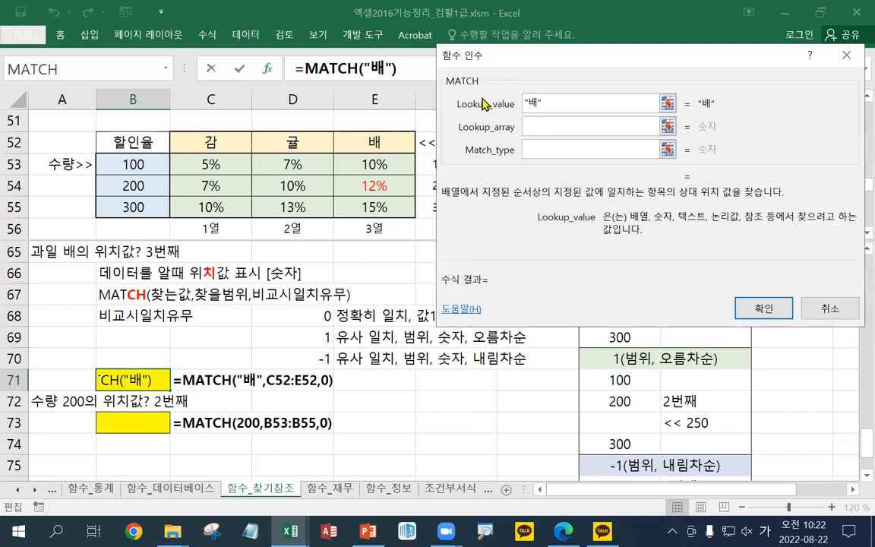
- Set the Lookup_array of the MATCH function in B71 to the fruit names C52:E52
{"action": "left_click", "coordinate": [531, 129]}
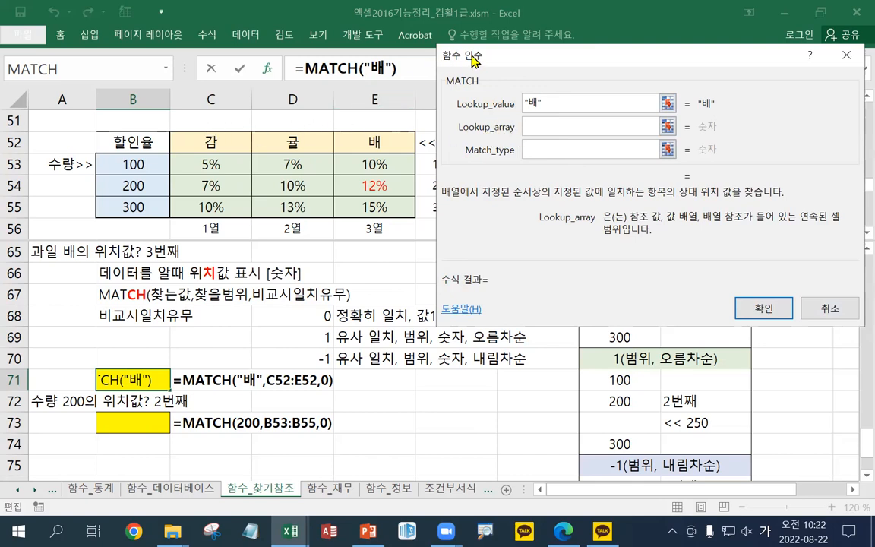
{"action": "left_click_drag", "start_coordinate": [473, 61], "coordinate": [422, 163]}
{"action": "left_click_drag", "start_coordinate": [220, 142], "coordinate": [374, 145]}
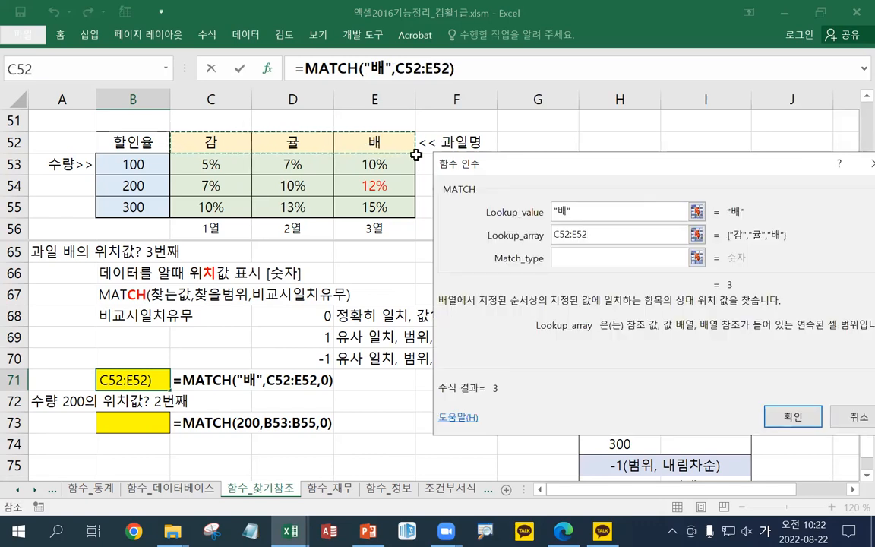
- Set Match_type to 0 for an exact match and complete the MATCH function in B71
{"action": "left_click", "coordinate": [527, 257]}
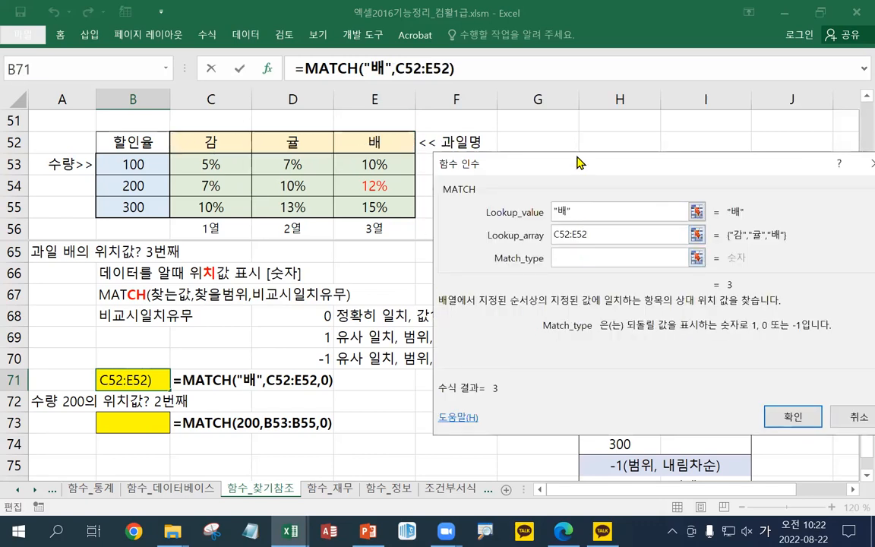
{"action": "left_click_drag", "start_coordinate": [577, 161], "coordinate": [408, 17]}
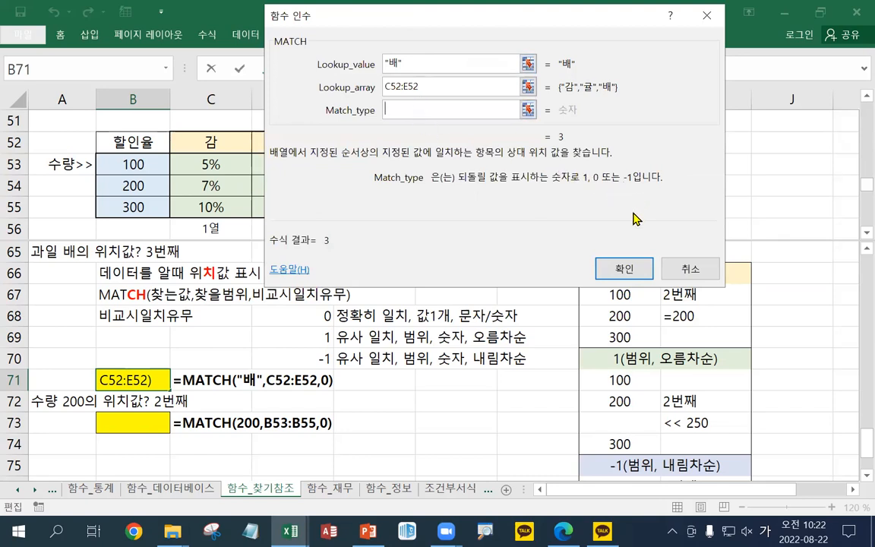
{"action": "left_click_drag", "start_coordinate": [478, 15], "coordinate": [316, 11]}
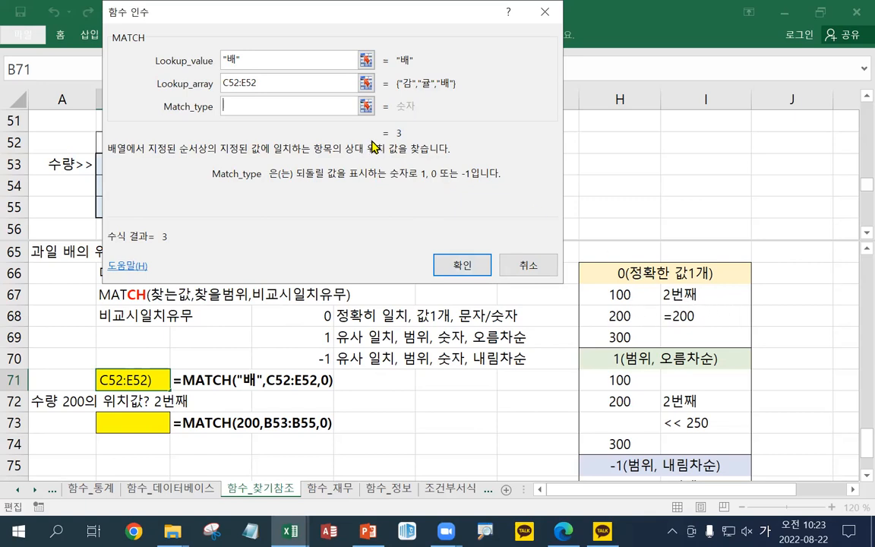
{"action": "left_click_drag", "start_coordinate": [337, 17], "coordinate": [451, 31]}
{"action": "type", "text": "0"}
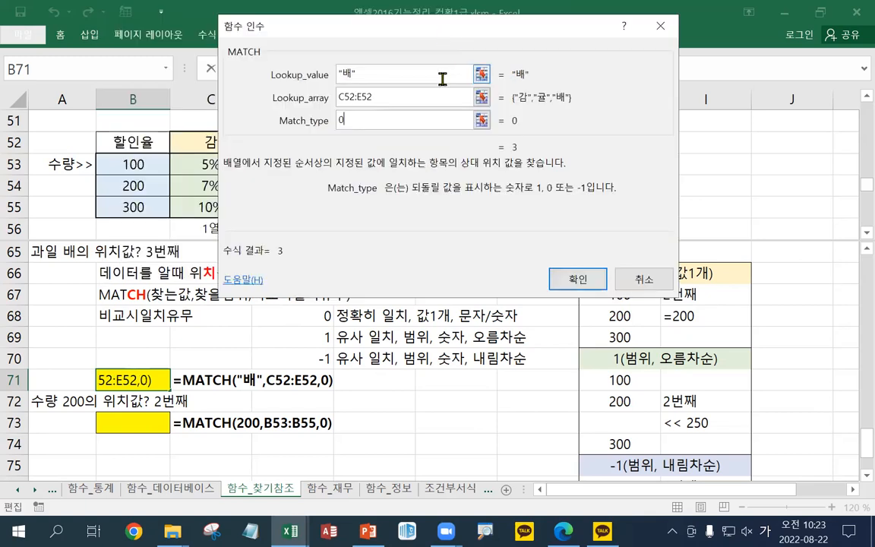
{"action": "left_click_drag", "start_coordinate": [300, 36], "coordinate": [504, 78]}
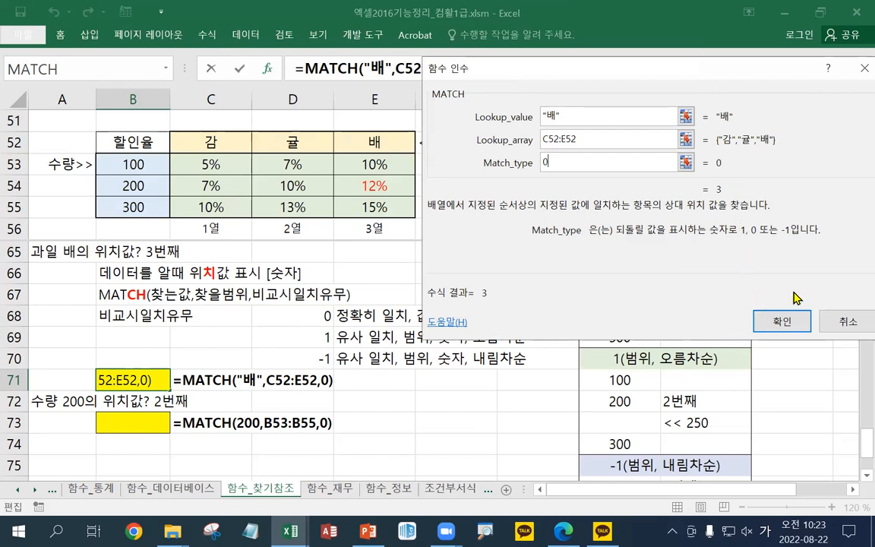
{"action": "left_click", "coordinate": [781, 321]}
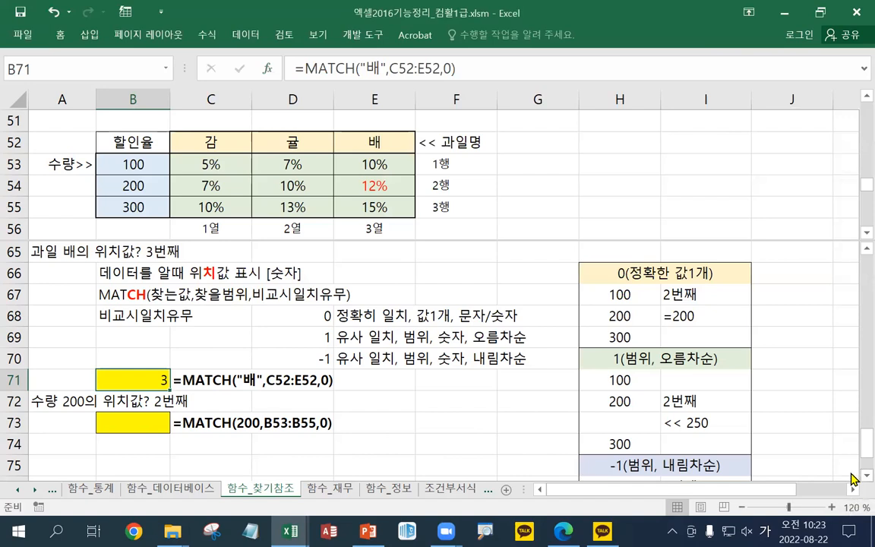
- Change the quantity in the A72 question text to 250
{"action": "scroll", "coordinate": [851, 480], "scroll_direction": "down", "scroll_amount": 2}
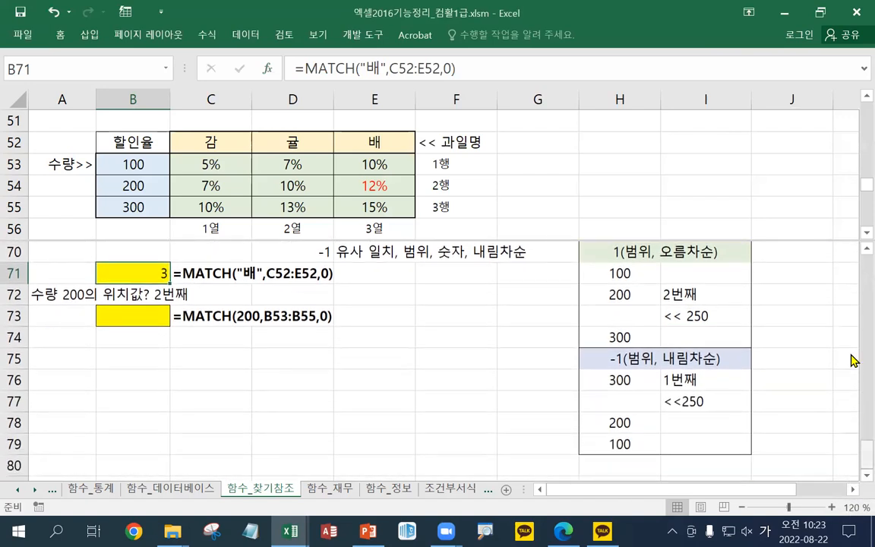
{"action": "scroll", "coordinate": [851, 251], "scroll_direction": "up", "scroll_amount": 1}
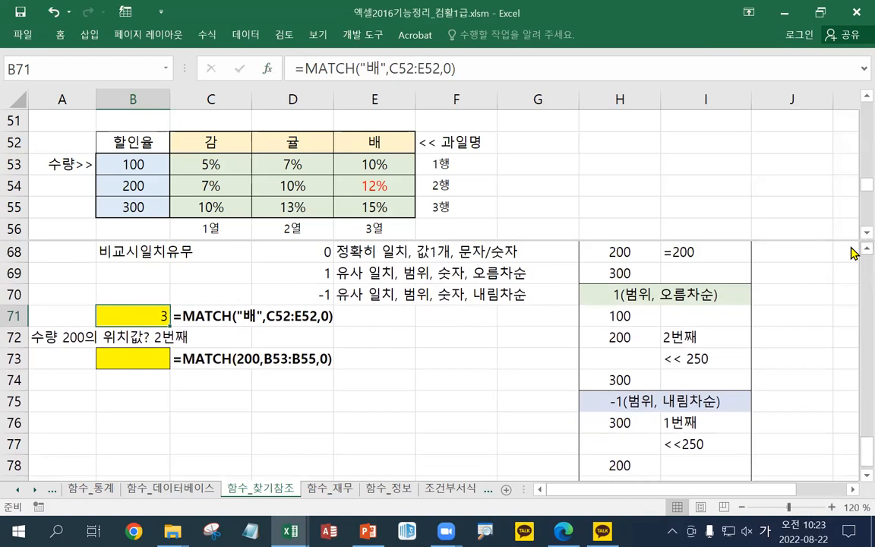
{"action": "left_click", "coordinate": [865, 248]}
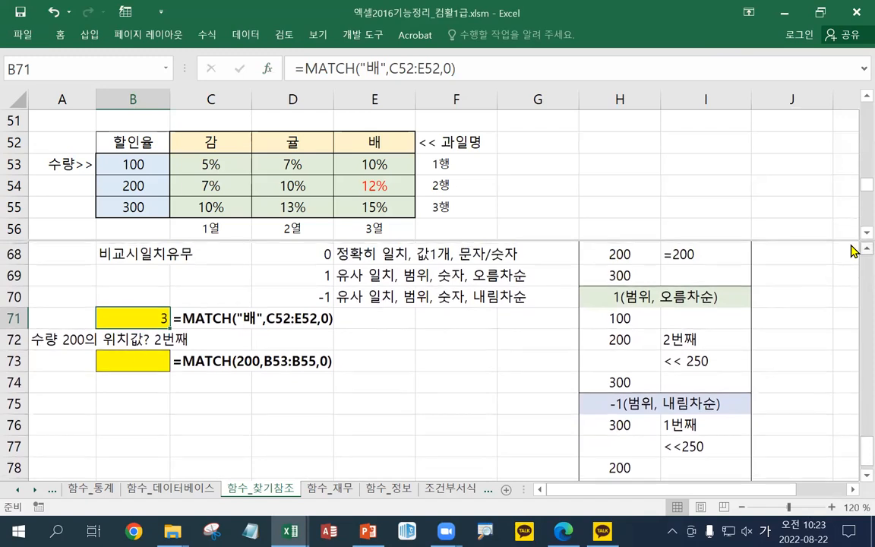
{"action": "left_click", "coordinate": [130, 381]}
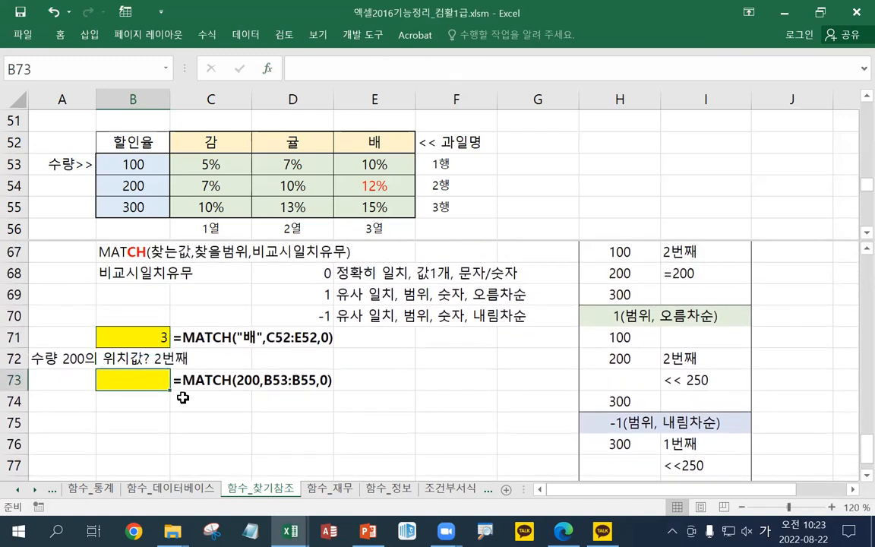
{"action": "double_click", "coordinate": [77, 358]}
{"action": "key", "text": "BackSpace"}
{"action": "type", "text": "5"}
{"action": "key", "text": "Return"}
- Start a MATCH formula in B73 with 250 as the lookup value
{"action": "left_click", "coordinate": [109, 376]}
{"action": "scroll", "coordinate": [170, 295], "scroll_direction": "up", "scroll_amount": 1}
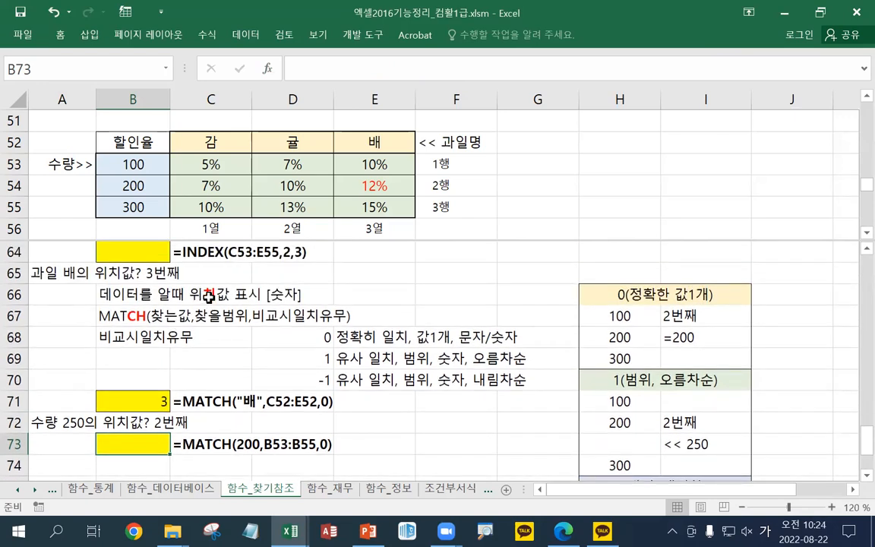
{"action": "scroll", "coordinate": [208, 298], "scroll_direction": "down", "scroll_amount": 1}
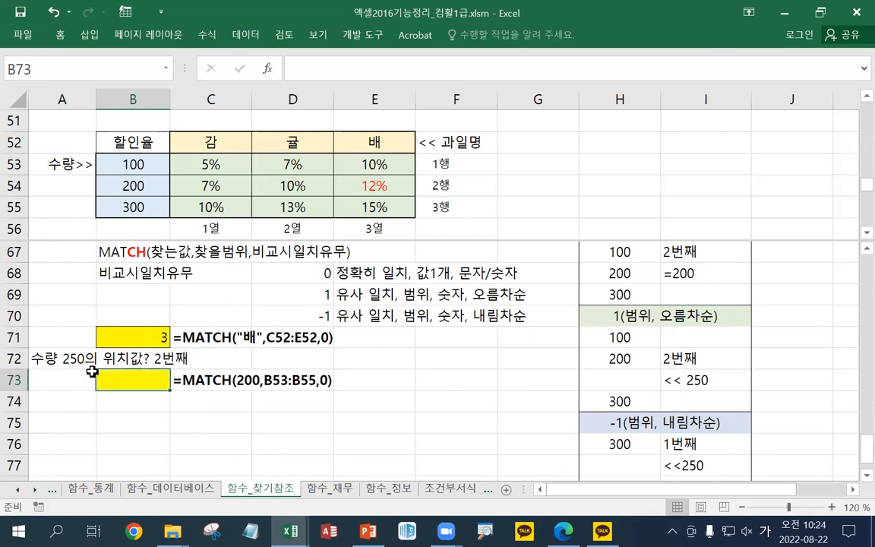
{"action": "type", "text": "=ㅡㅁ"}
{"action": "key", "text": "BackSpace"}
{"action": "key", "text": "BackSpace"}
{"action": "key", "text": "Hangul"}
{"action": "type", "text": "MT"}
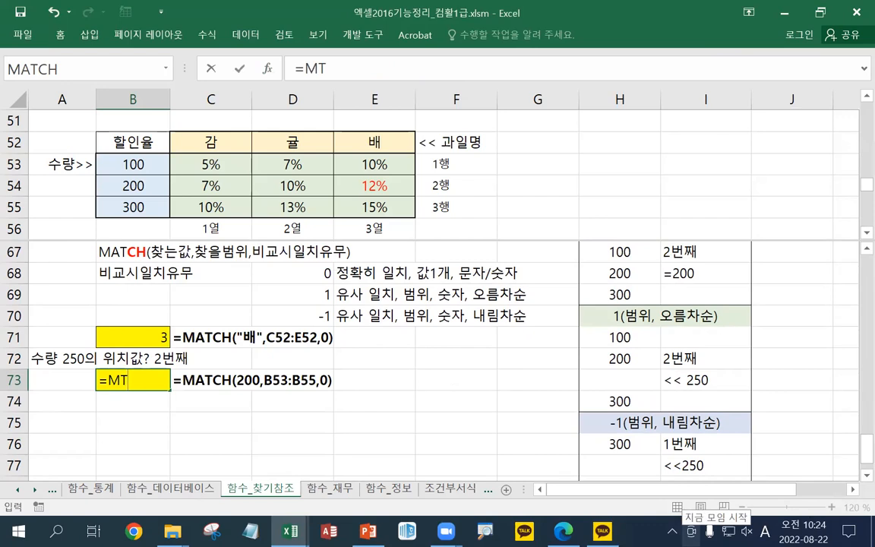
{"action": "key", "text": "BackSpace"}
{"action": "type", "text": "ATCH("}
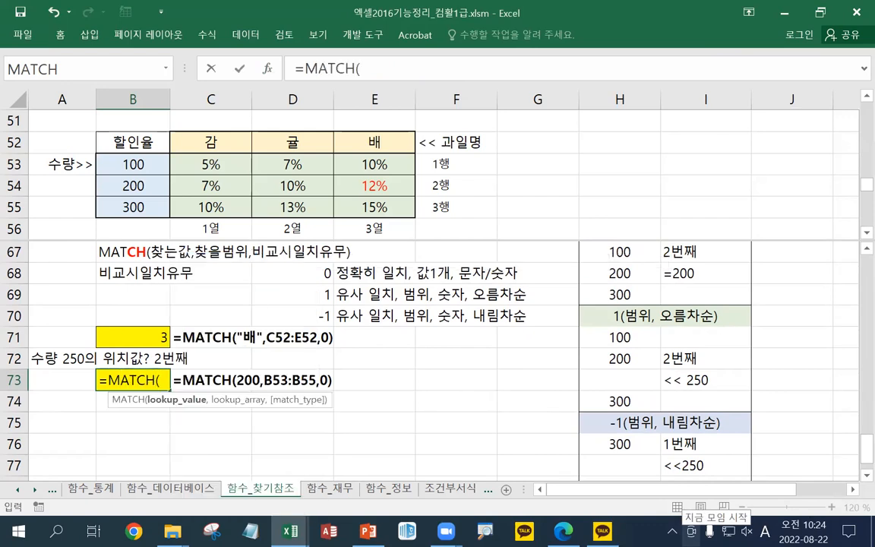
{"action": "type", "text": "250"}
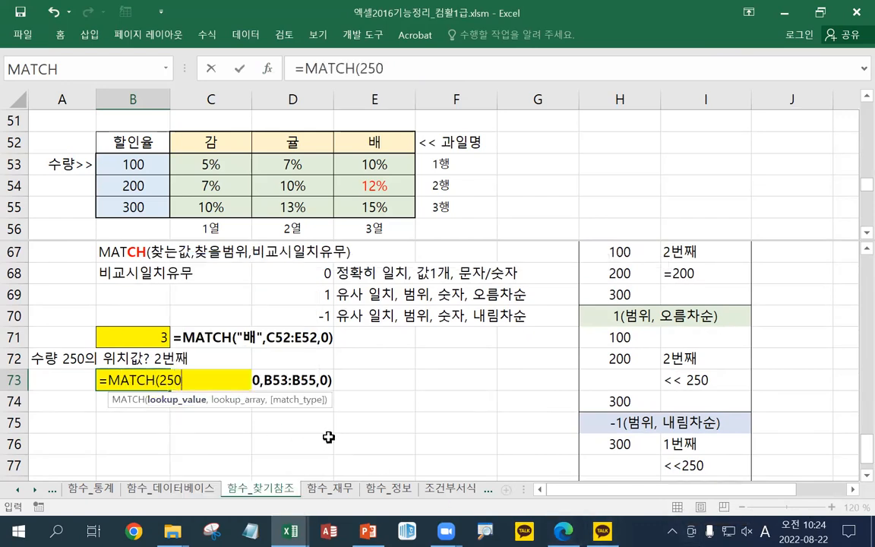
- Add the quantities B53:B55 as the lookup array of the MATCH formula in B73
{"action": "type", "text": ","}
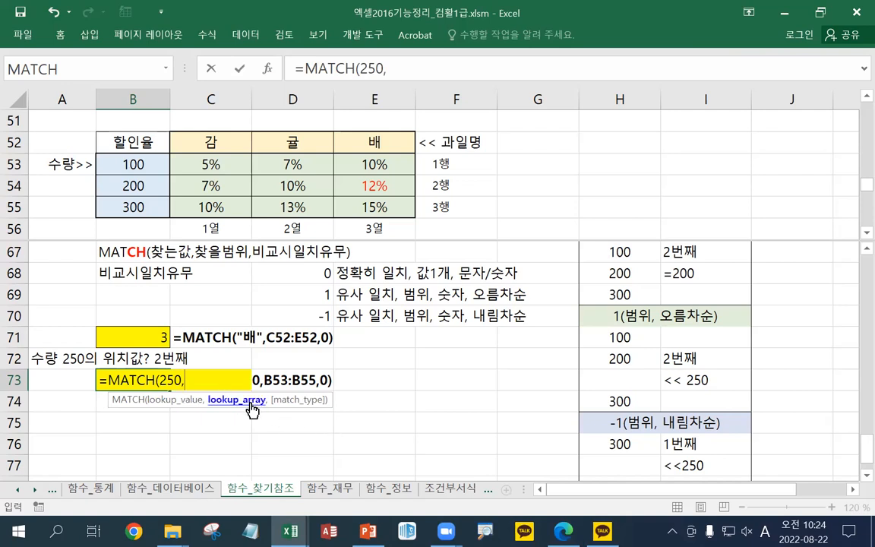
{"action": "left_click_drag", "start_coordinate": [125, 164], "coordinate": [133, 210]}
{"action": "type", "text": ","}
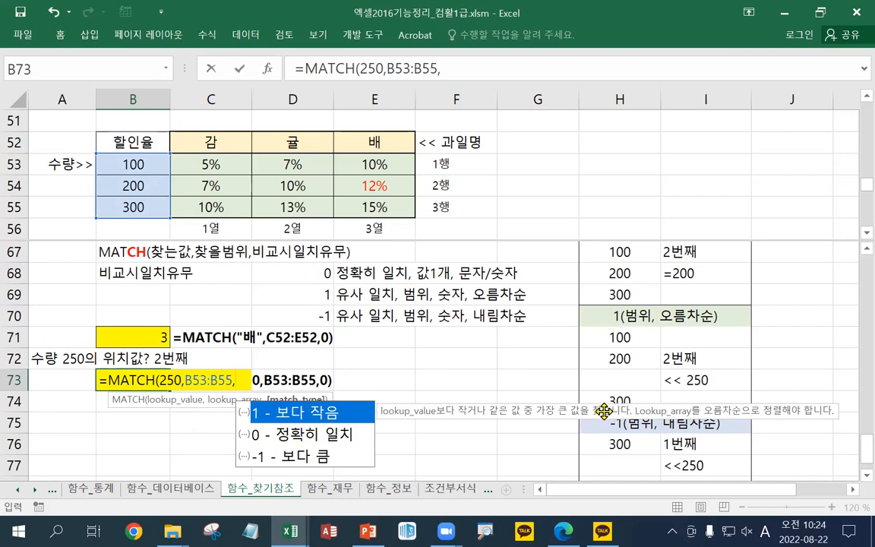
{"action": "type", "text": "1"}
{"action": "scroll", "coordinate": [631, 463], "scroll_direction": "down", "scroll_amount": 1}
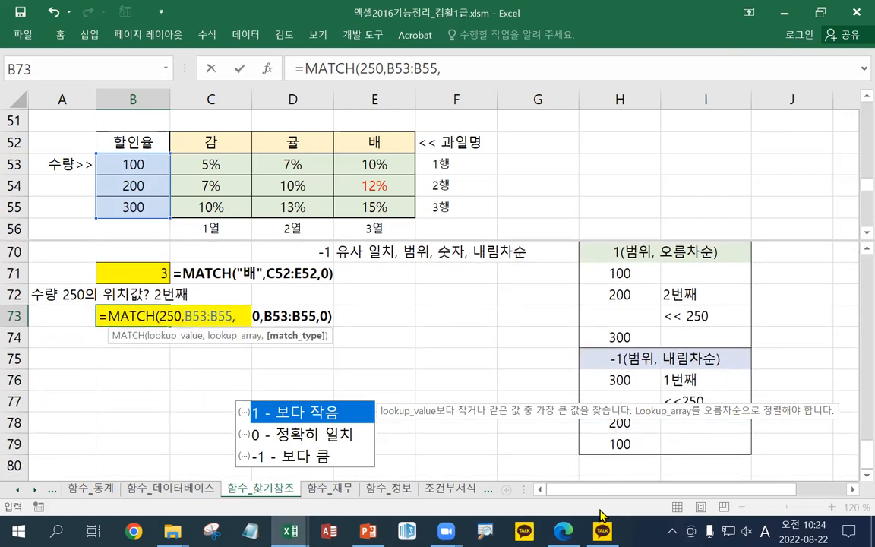
{"action": "key", "text": "BackSpace"}
{"action": "type", "text": "-1"}
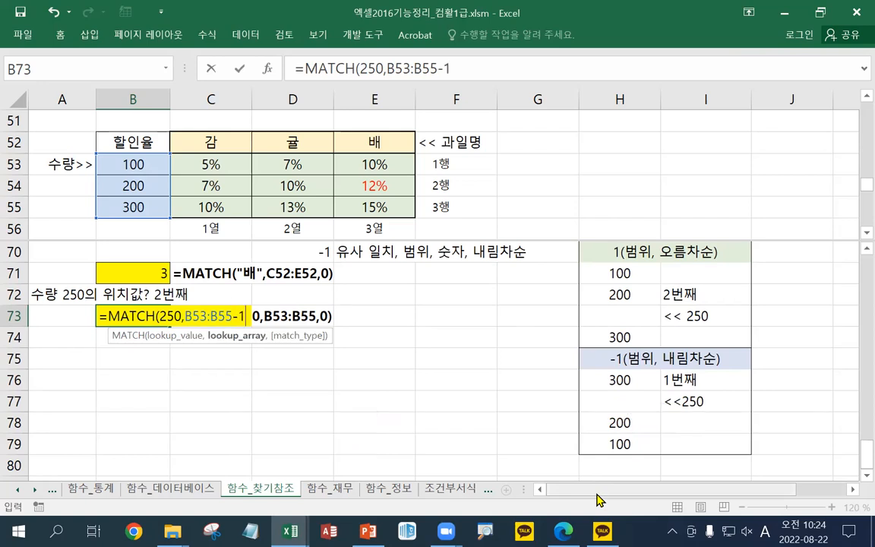
{"action": "key", "text": "BackSpace"}
{"action": "key", "text": "BackSpace"}
{"action": "type", "text": ","}
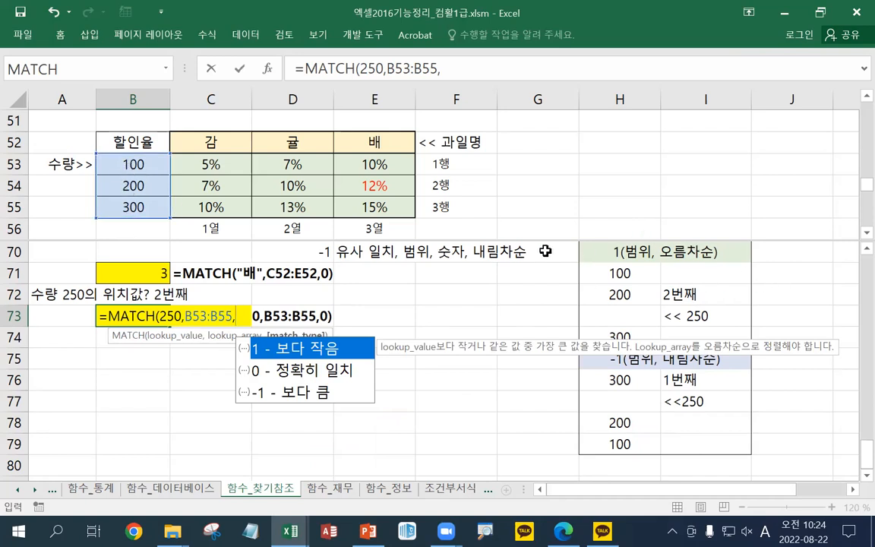
- Complete B73 as =MATCH(250,B53:B55,1), using match type 1
{"action": "type", "text": "1)"}
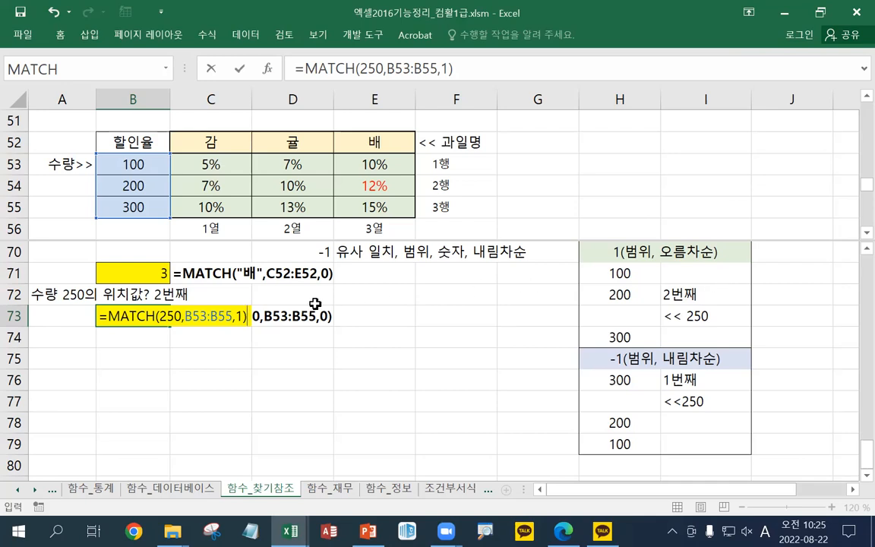
{"action": "key", "text": "BackSpace"}
{"action": "key", "text": "BackSpace"}
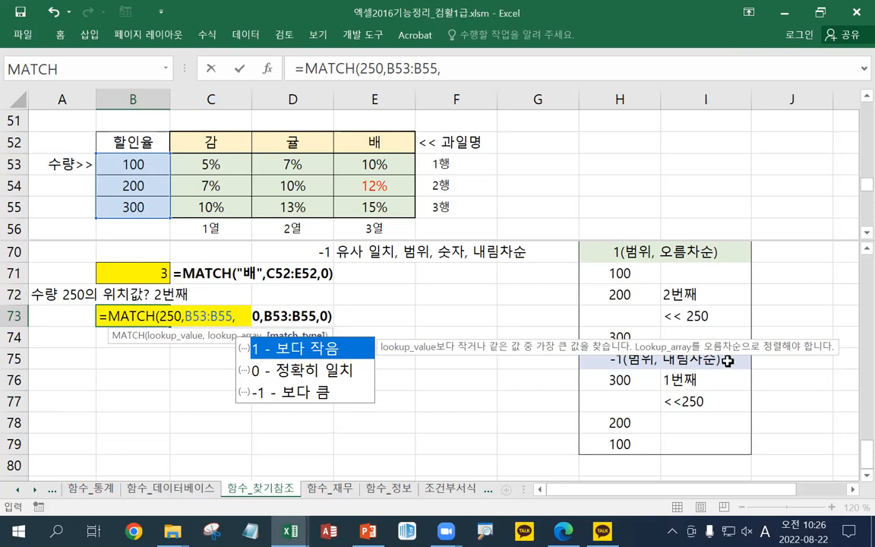
{"action": "type", "text": ")"}
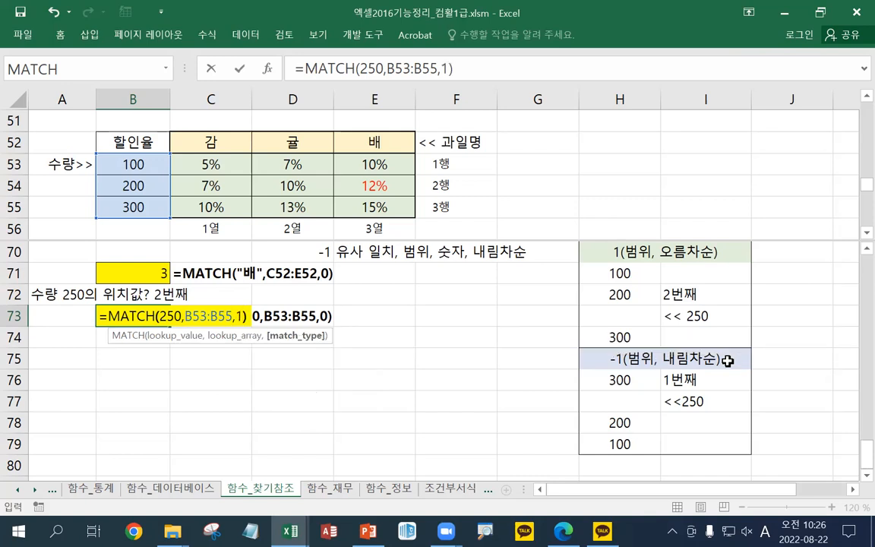
{"action": "key", "text": "Return"}
{"action": "key", "text": "Up"}
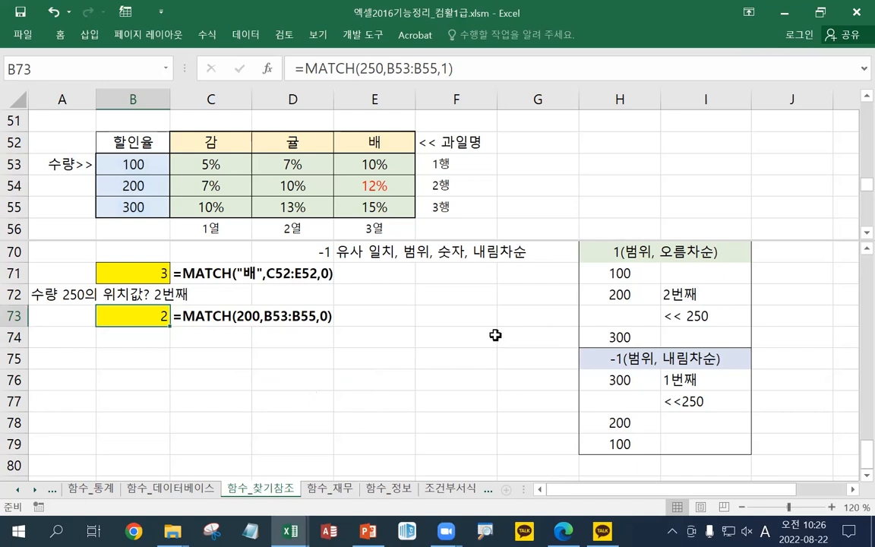
- Extend the upper pane down to row 64 and move the formula =INDEX(C53:E55,2,3) from B62 to B64, clearing B62
{"action": "scroll", "coordinate": [495, 335], "scroll_direction": "up", "scroll_amount": 1}
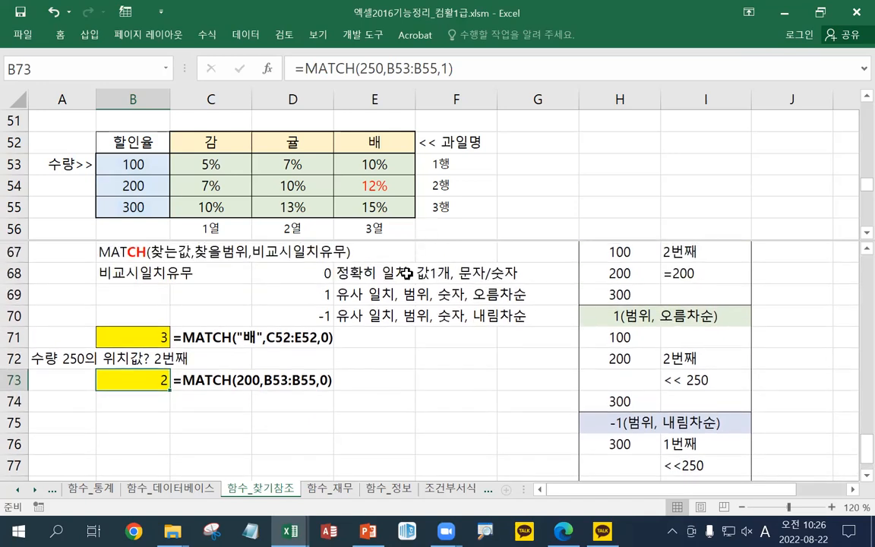
{"action": "left_click_drag", "start_coordinate": [349, 239], "coordinate": [369, 410]}
{"action": "left_click", "coordinate": [140, 357]}
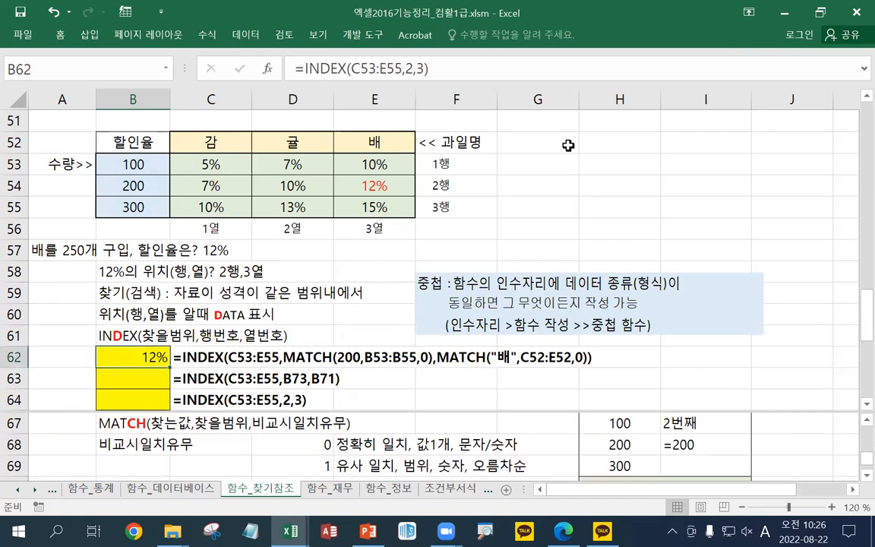
{"action": "left_click", "coordinate": [439, 70]}
{"action": "key", "text": "ctrl+a"}
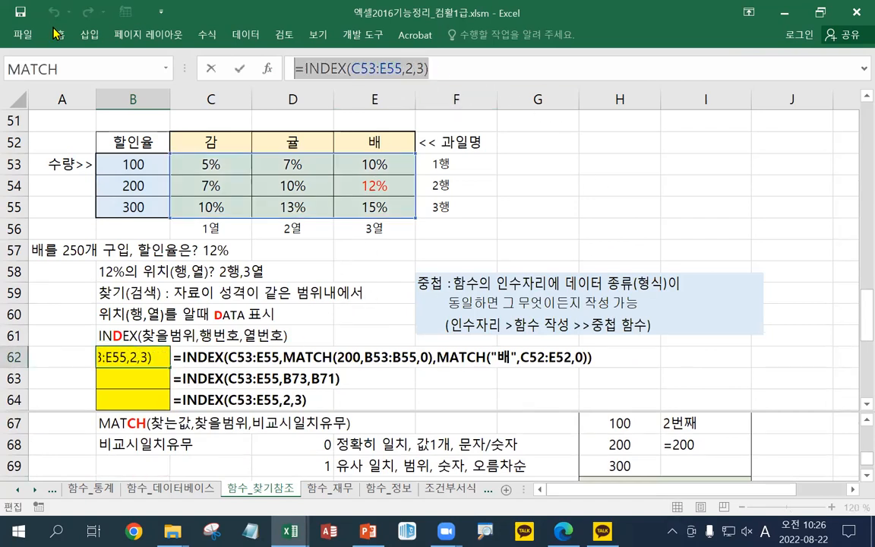
{"action": "type", "text": "="}
{"action": "left_click", "coordinate": [131, 397]}
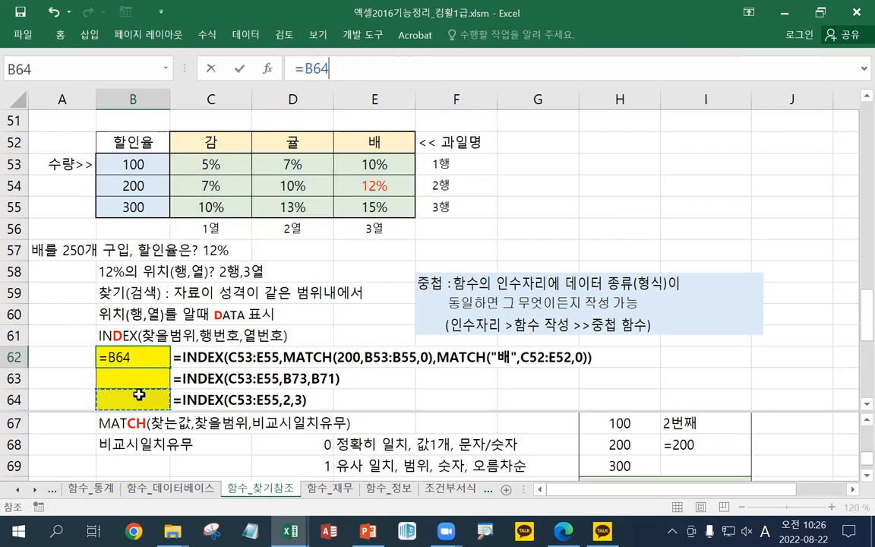
{"action": "key", "text": "Return"}
{"action": "double_click", "coordinate": [132, 397]}
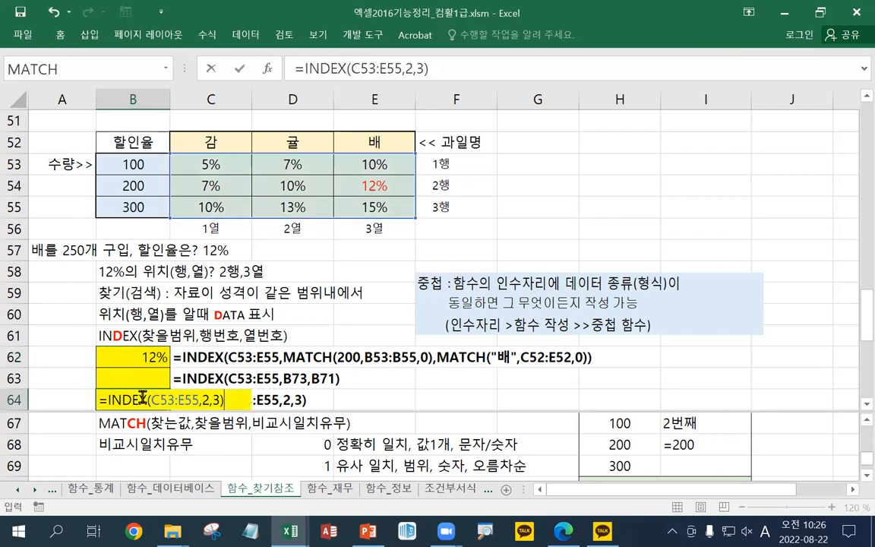
{"action": "left_click", "coordinate": [149, 355]}
{"action": "key", "text": "Delete"}
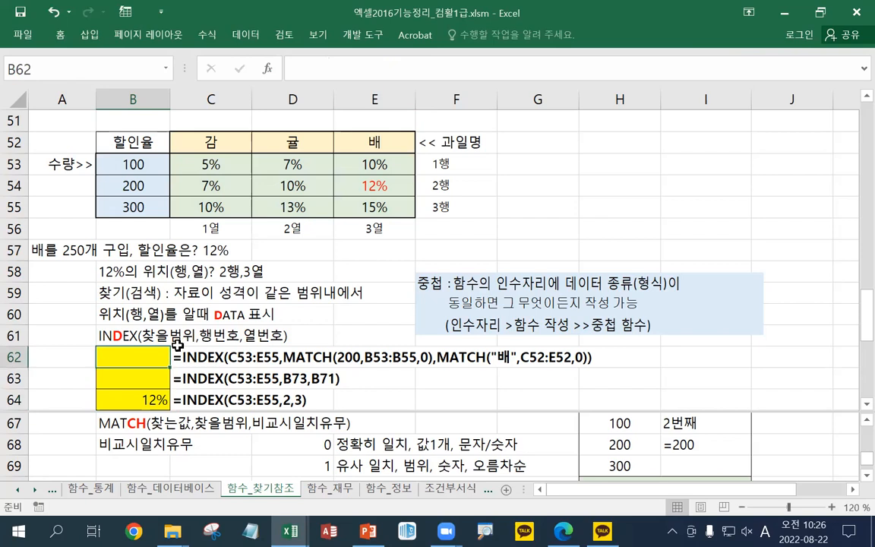
- Start an INDEX formula in B63 with the discount rates C53:E55 as the array
{"action": "left_click", "coordinate": [133, 374]}
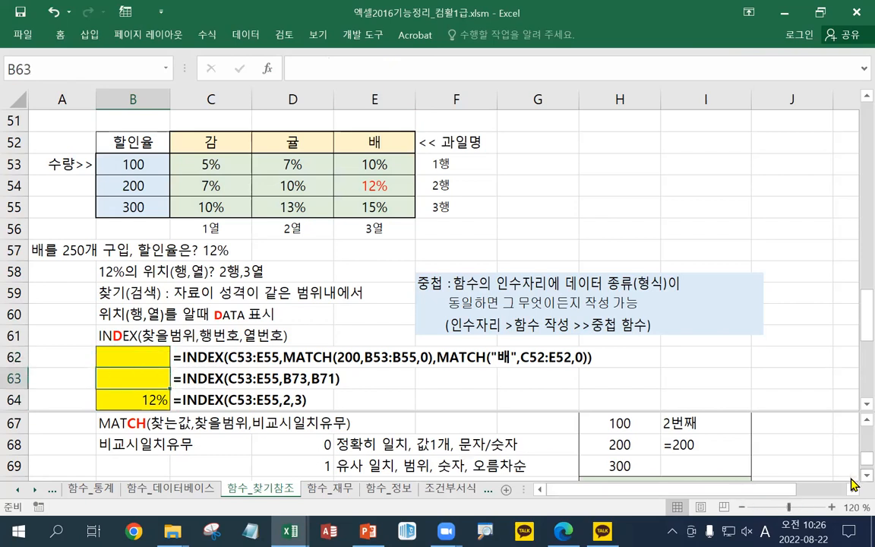
{"action": "scroll", "coordinate": [852, 484], "scroll_direction": "down", "scroll_amount": 1}
{"action": "scroll", "coordinate": [852, 484], "scroll_direction": "down", "scroll_amount": 2}
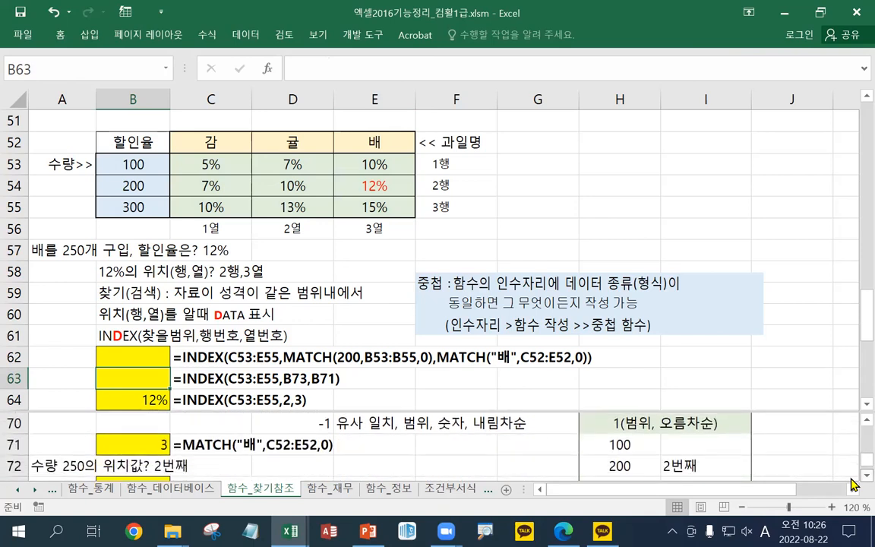
{"action": "scroll", "coordinate": [852, 483], "scroll_direction": "down", "scroll_amount": 1}
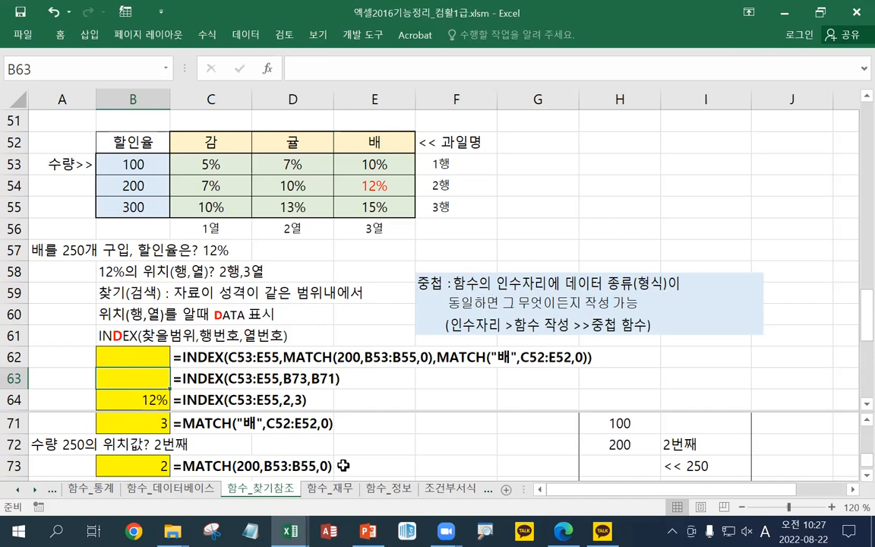
{"action": "type", "text": "=INDEX("}
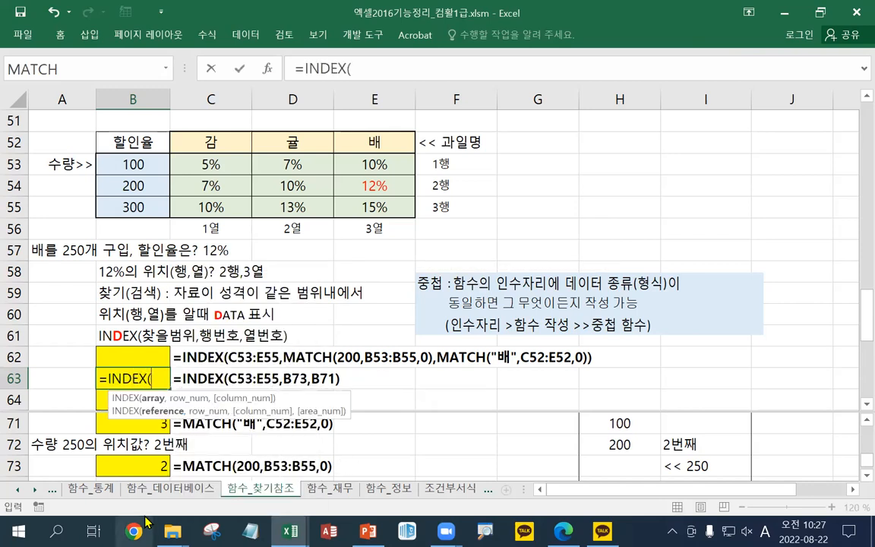
{"action": "left_click_drag", "start_coordinate": [194, 163], "coordinate": [392, 202]}
{"action": "type", "text": ","}
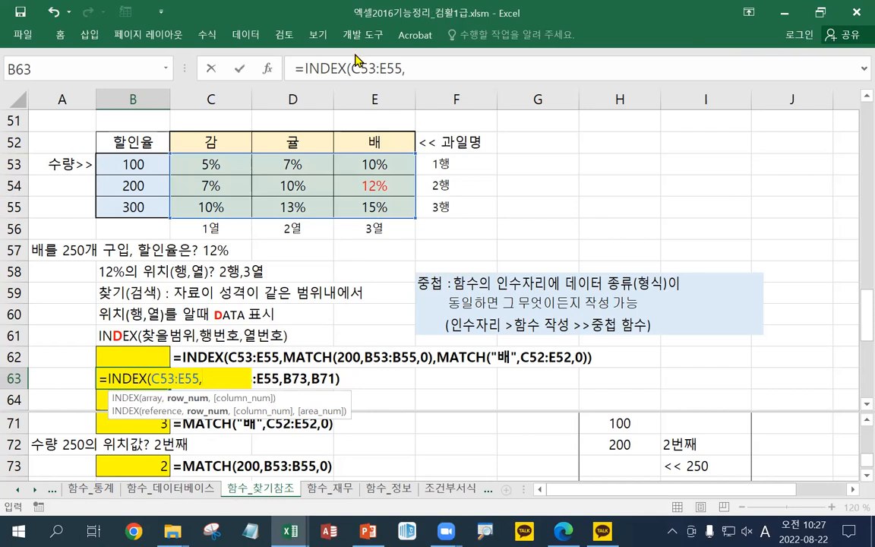
- Complete B63 as =INDEX(C53:E55,B73,B71), using B73 for the row number and B71 for the column number
{"action": "left_click", "coordinate": [136, 466]}
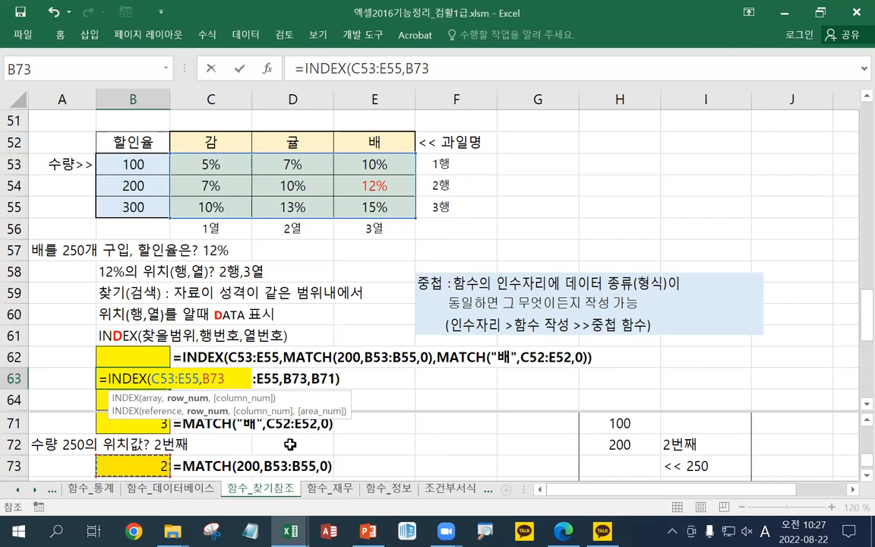
{"action": "type", "text": ","}
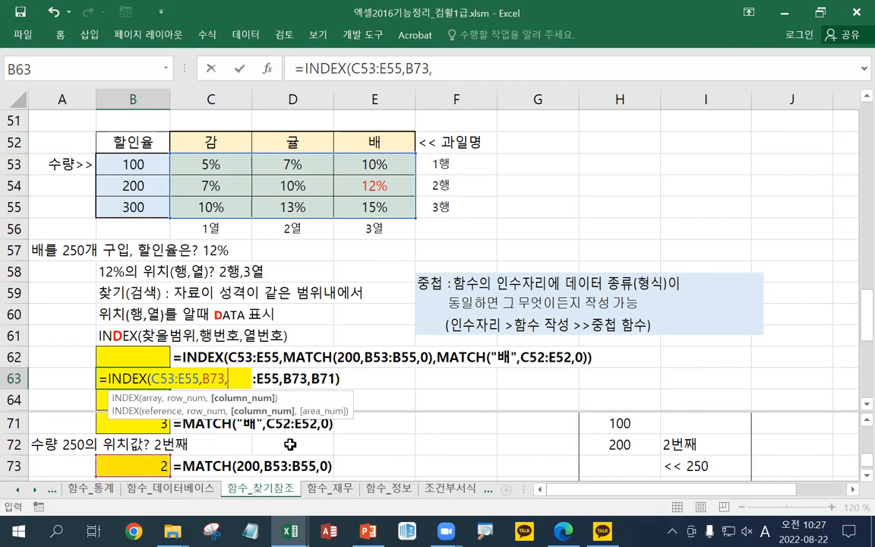
{"action": "left_click", "coordinate": [106, 428]}
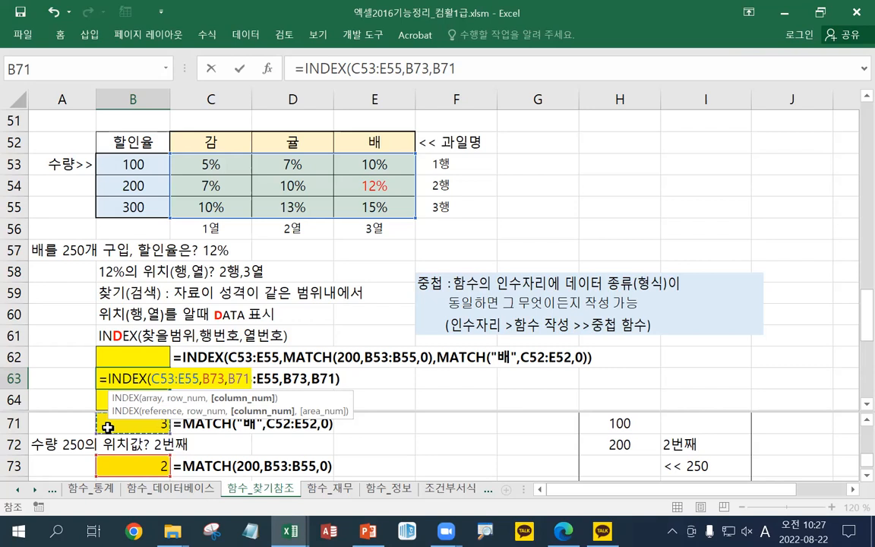
{"action": "type", "text": ")"}
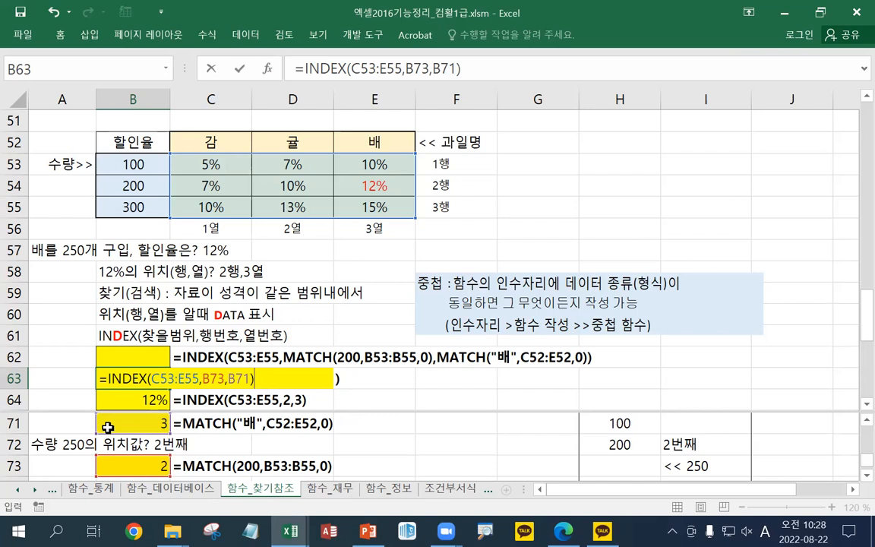
{"action": "key", "text": "Return"}
{"action": "key", "text": "Up"}
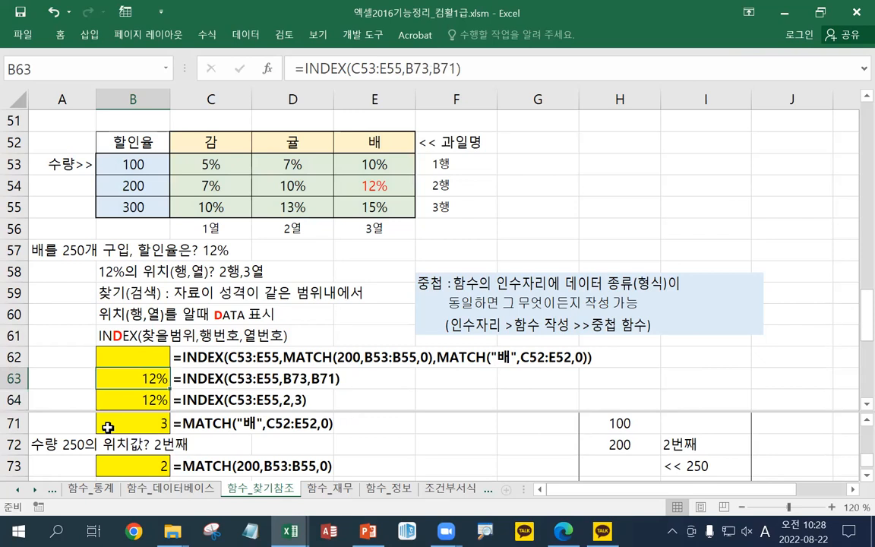
- Review the MATCH formulas in B73 and B71, and start an INDEX formula in B62 with C53:E55 as the array
{"action": "key", "text": "Up"}
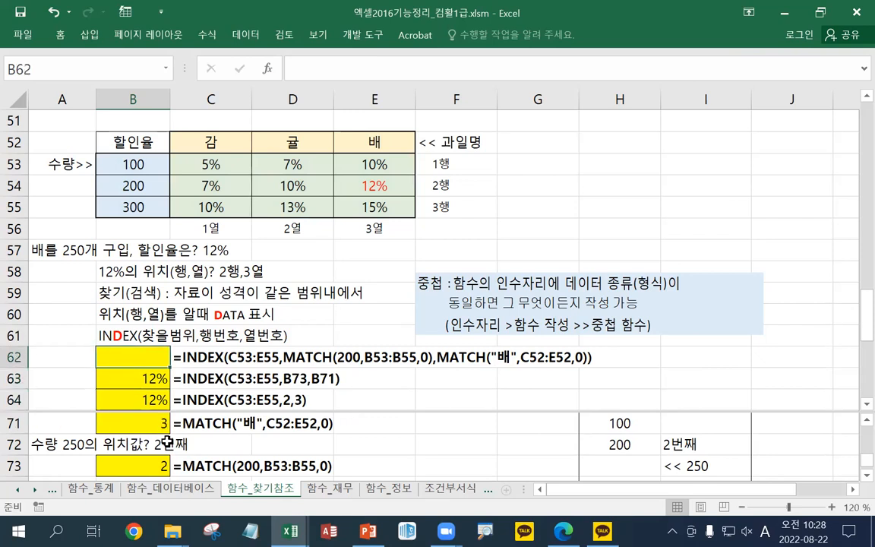
{"action": "left_click", "coordinate": [154, 464]}
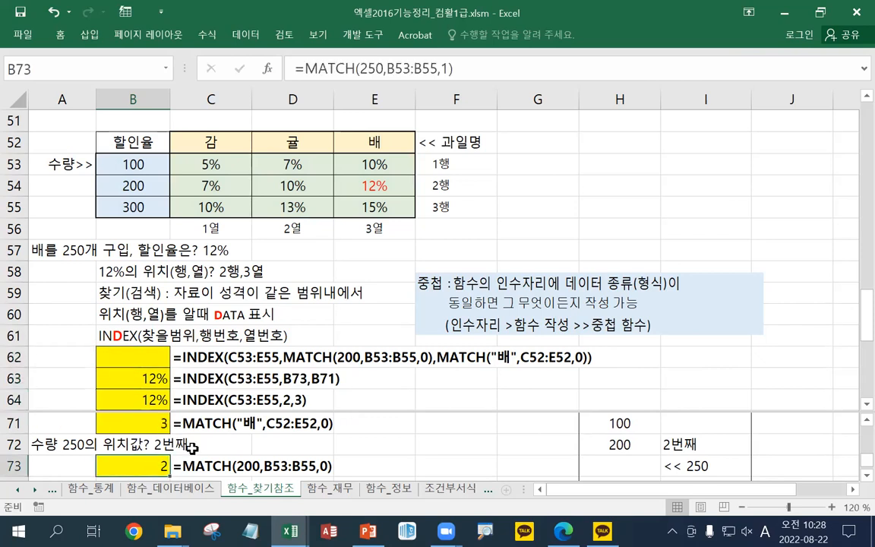
{"action": "left_click", "coordinate": [138, 426]}
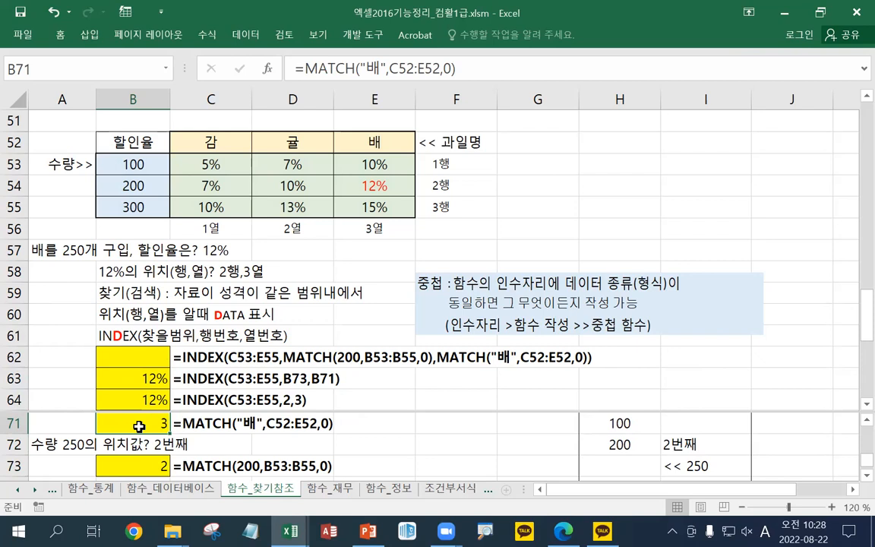
{"action": "left_click", "coordinate": [114, 362]}
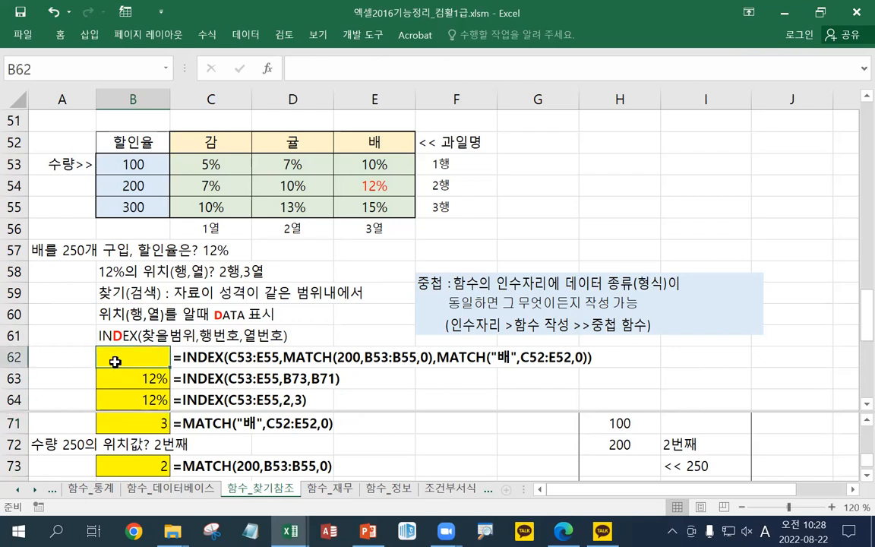
{"action": "type", "text": "="}
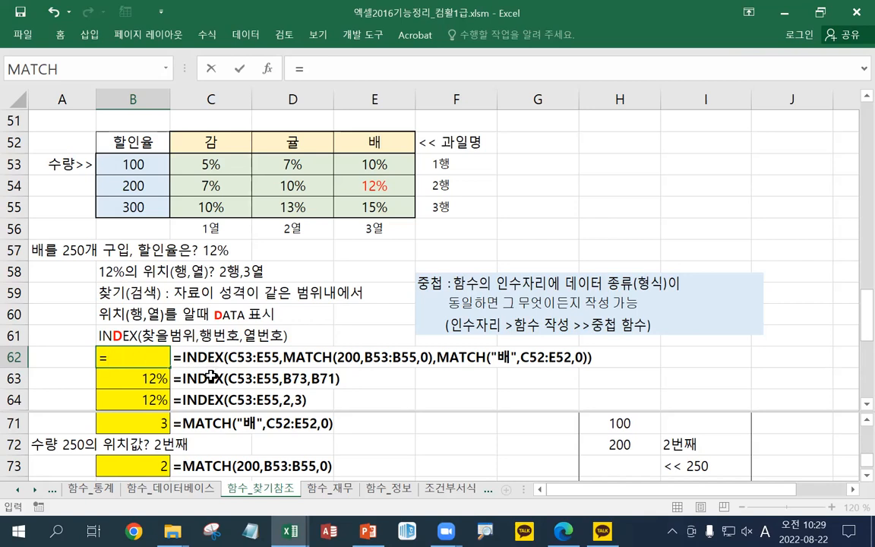
{"action": "type", "text": "INDEX("}
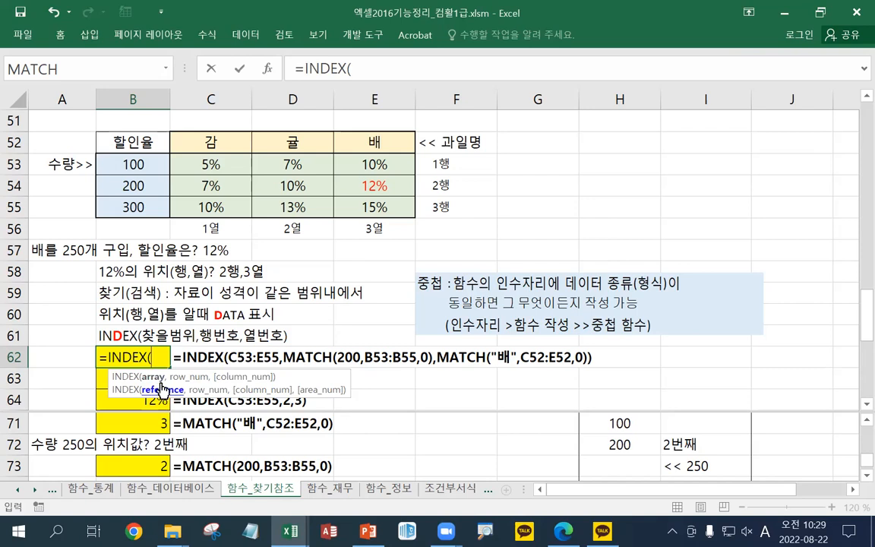
{"action": "left_click_drag", "start_coordinate": [201, 159], "coordinate": [359, 207]}
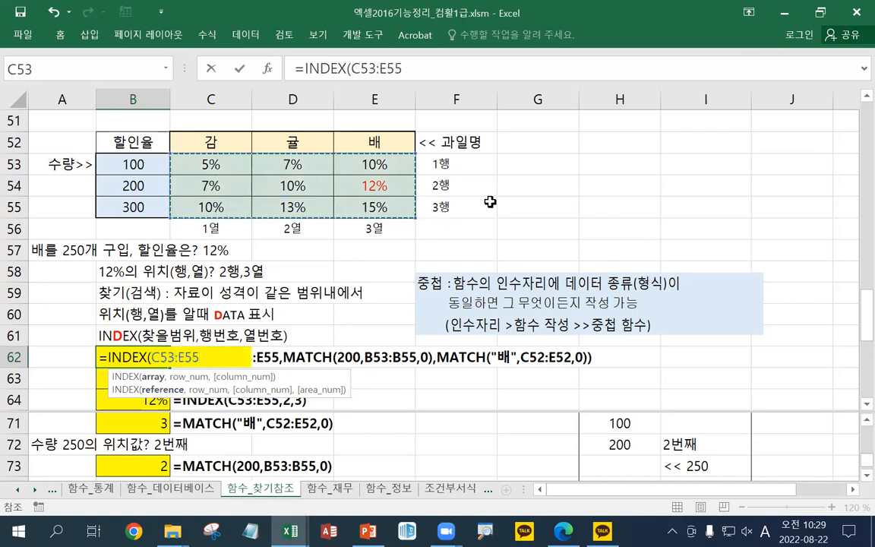
{"action": "type", "text": ","}
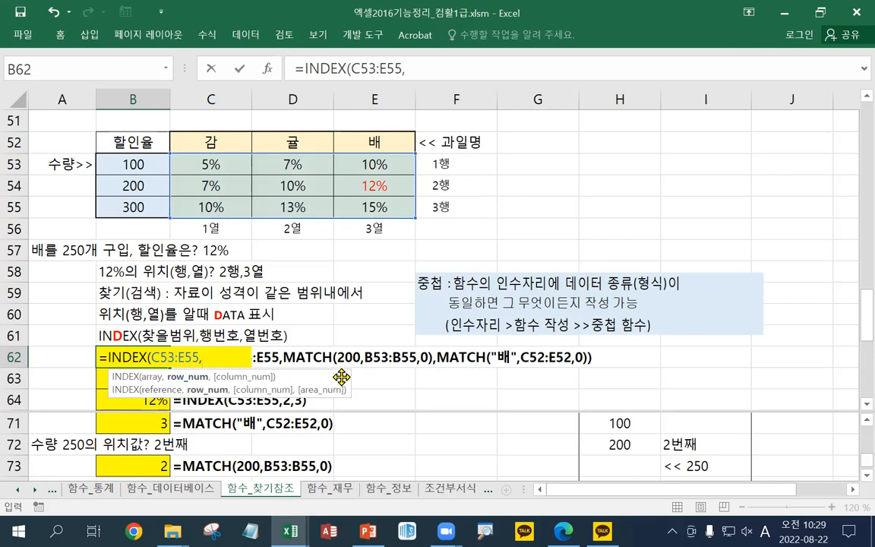
- Nest MATCH(250,B53:B55,1) as the row number argument of the INDEX formula in B62
{"action": "type", "text": "MATCH"}
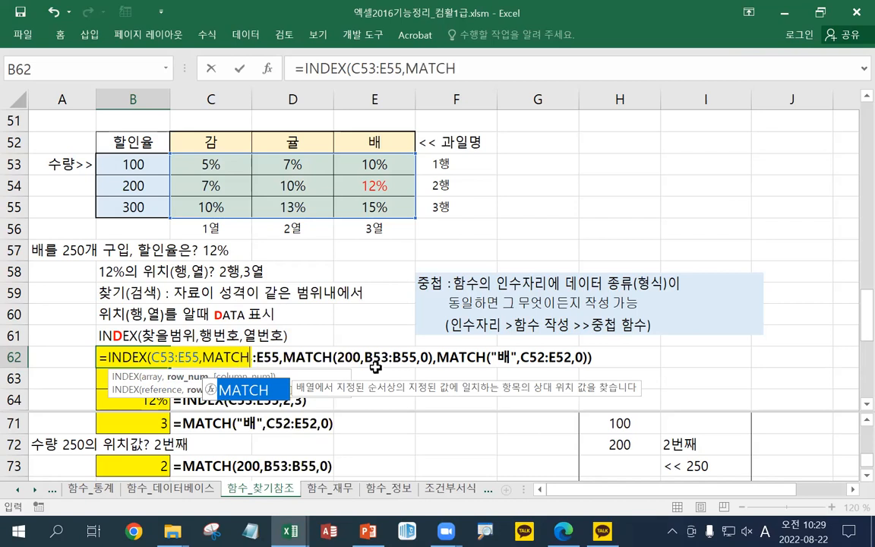
{"action": "type", "text": "(\""}
{"action": "key", "text": "Hangul"}
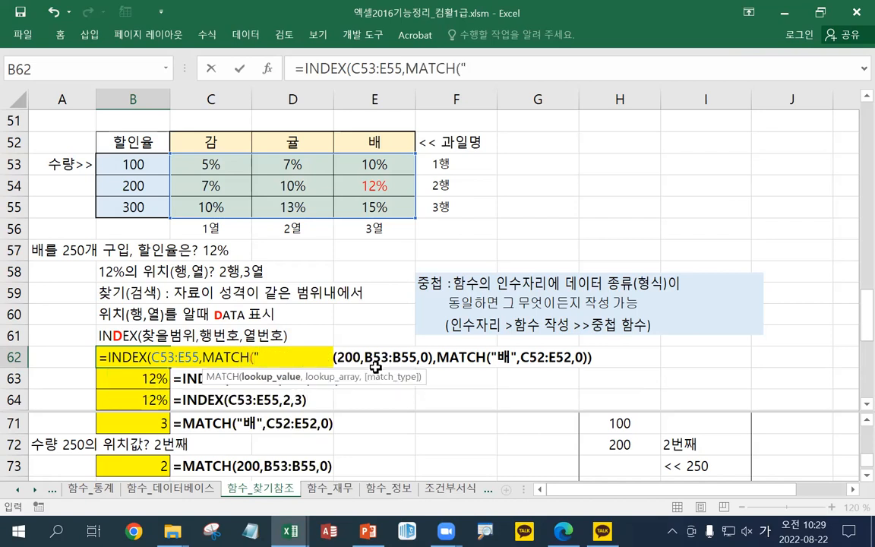
{"action": "key", "text": "BackSpace"}
{"action": "type", "text": "250,"}
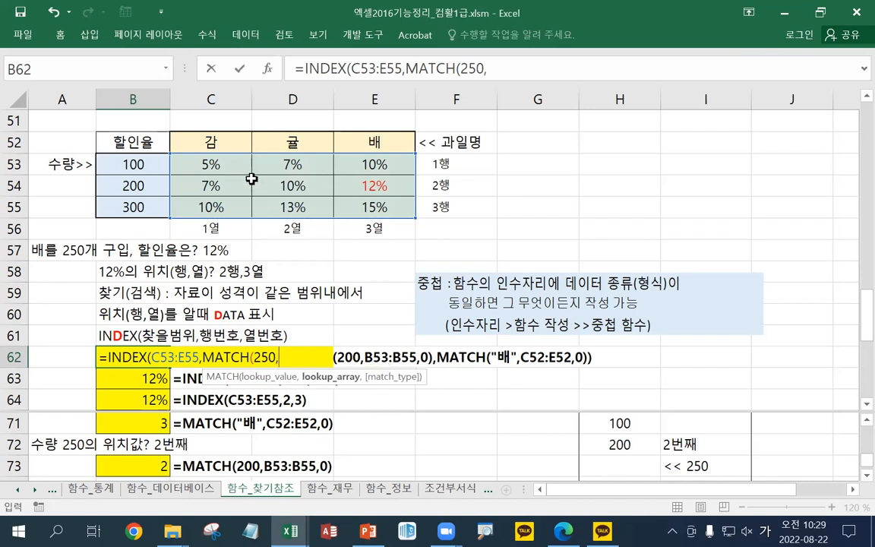
{"action": "left_click_drag", "start_coordinate": [118, 164], "coordinate": [132, 202]}
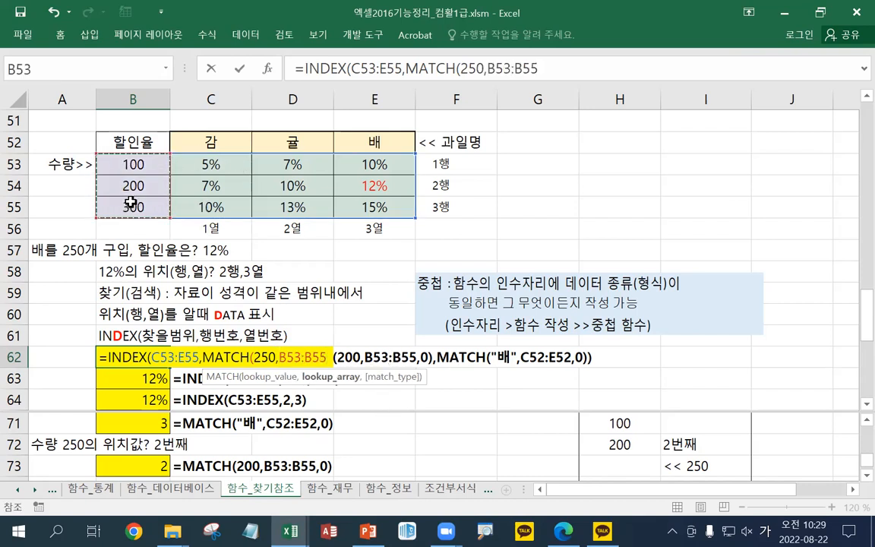
{"action": "type", "text": ","}
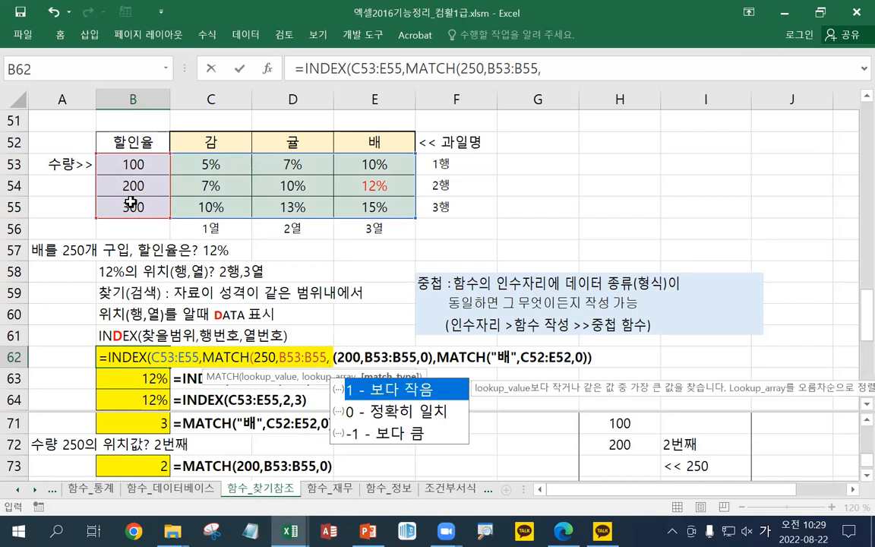
{"action": "type", "text": "1"}
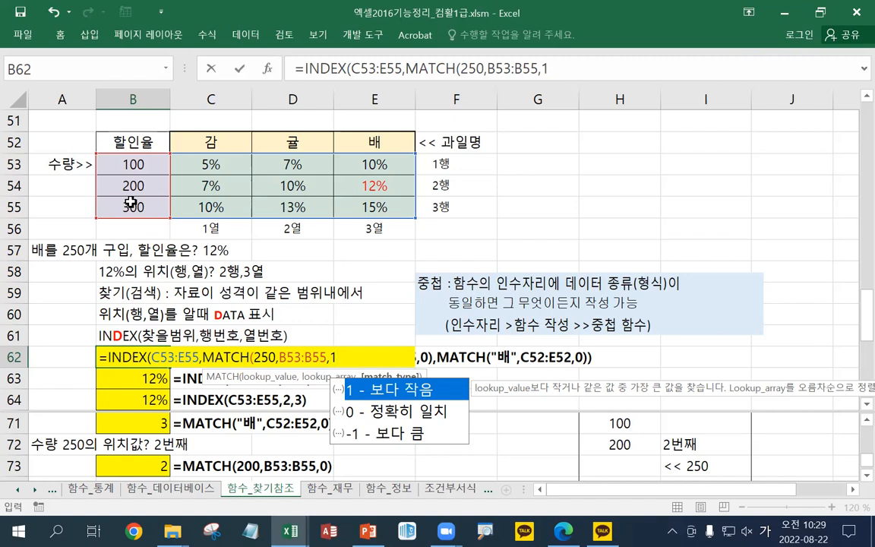
{"action": "type", "text": ")"}
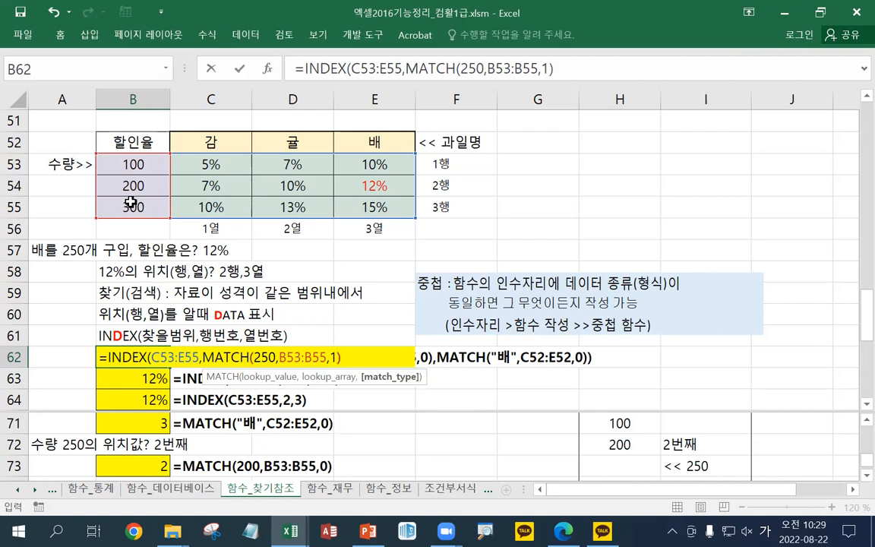
{"action": "type", "text": ","}
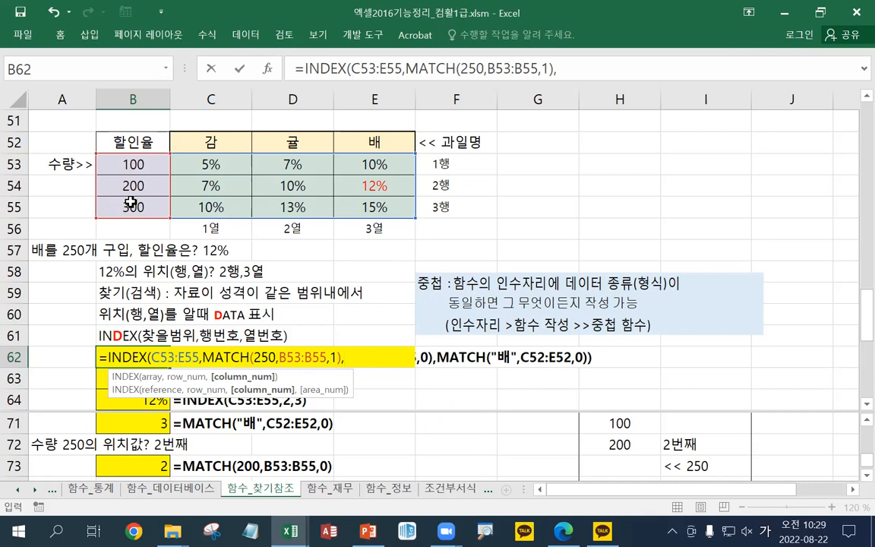
{"action": "type", "text": ",ㅡ"}
{"action": "key", "text": "BackSpace"}
{"action": "type", "text": ",ㅡ"}
{"action": "key", "text": "BackSpace"}
{"action": "key", "text": "BackSpace"}
{"action": "type", "text": "ㅡㅁ"}
{"action": "key", "text": "BackSpace"}
{"action": "key", "text": "BackSpace"}
- Nest MATCH("배",C52:E52,0) as the column number argument and complete the INDEX formula in B62
{"action": "key", "text": "Hangul"}
{"action": "type", "text": "MATCH(\""}
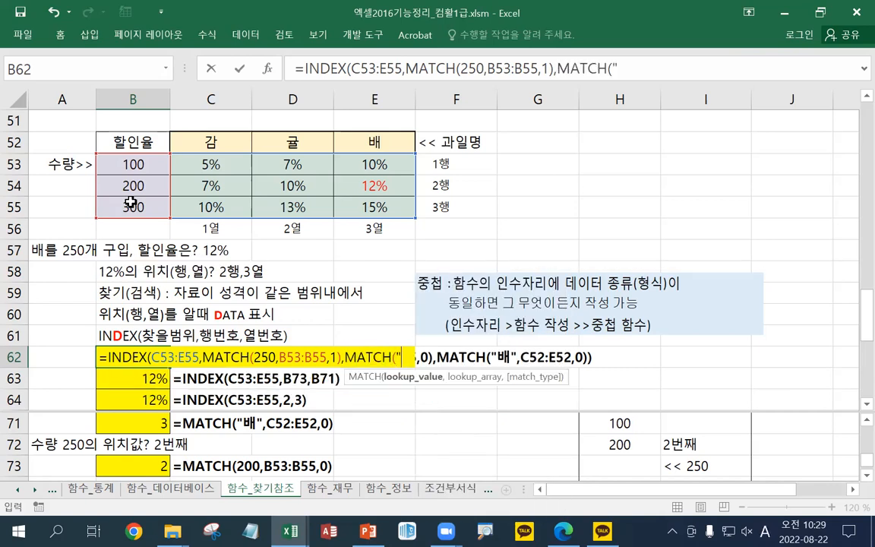
{"action": "key", "text": "Hangul"}
{"action": "type", "text": "배\","}
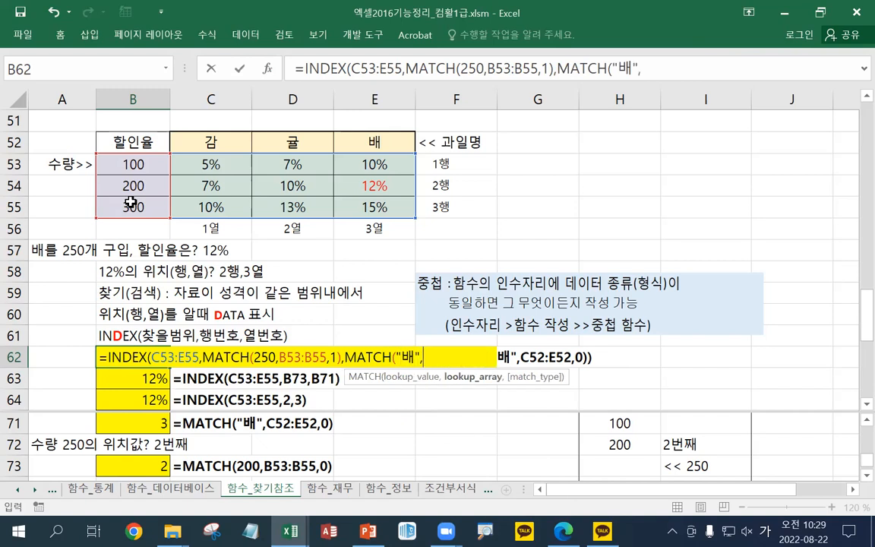
{"action": "left_click_drag", "start_coordinate": [217, 142], "coordinate": [379, 142]}
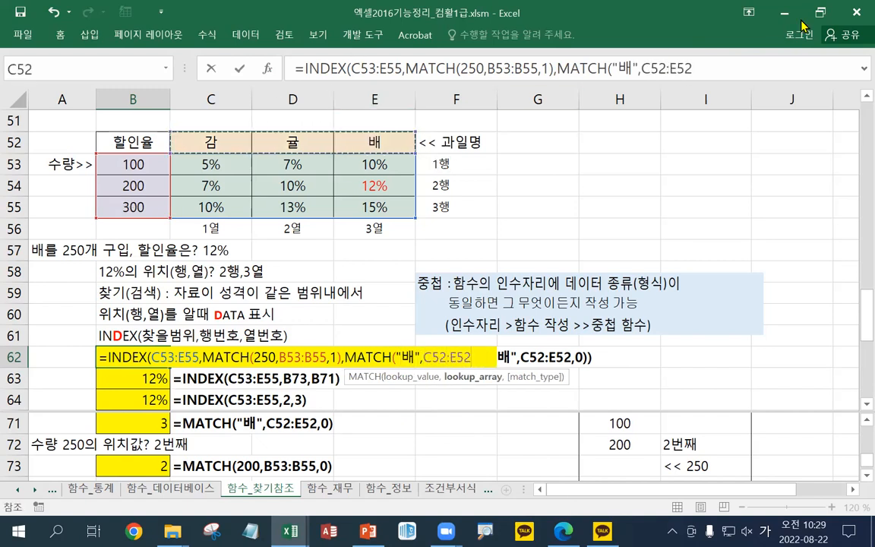
{"action": "type", "text": ","}
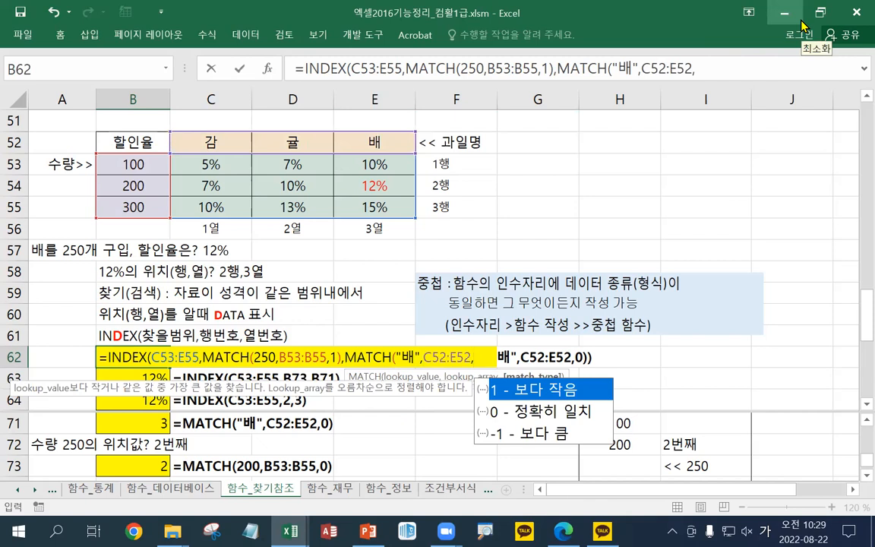
{"action": "type", "text": "0)"}
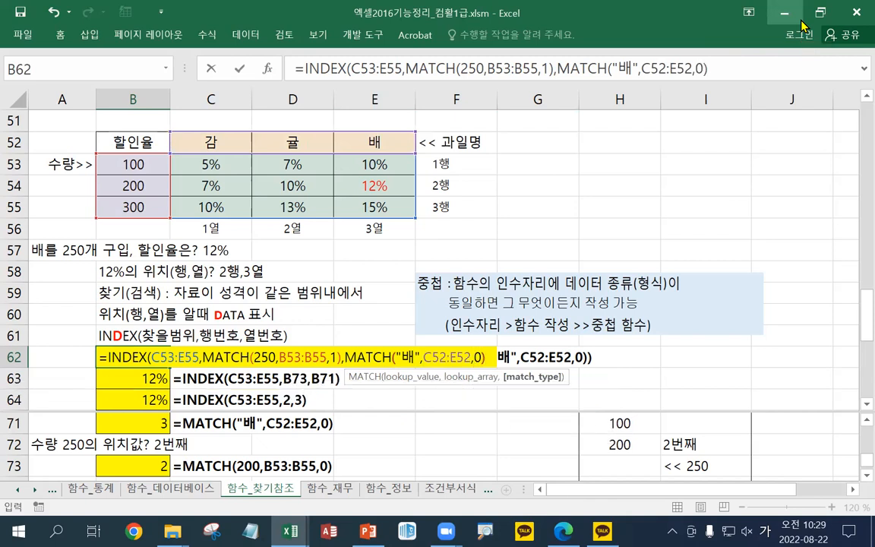
{"action": "type", "text": ")"}
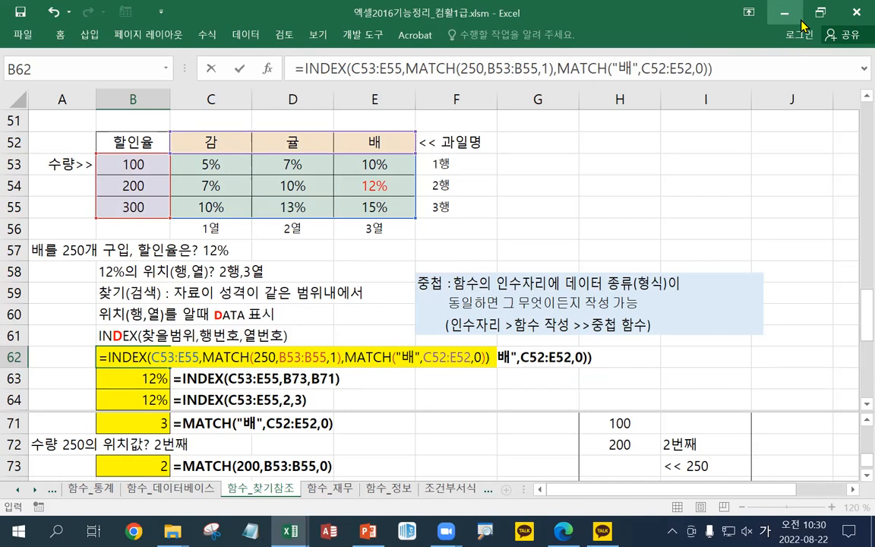
{"action": "key", "text": "Return"}
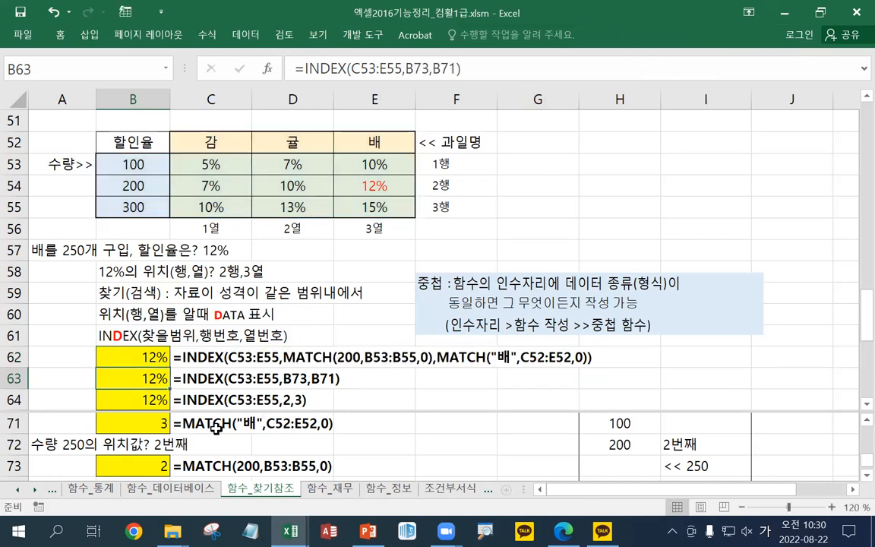
{"action": "left_click", "coordinate": [151, 358]}
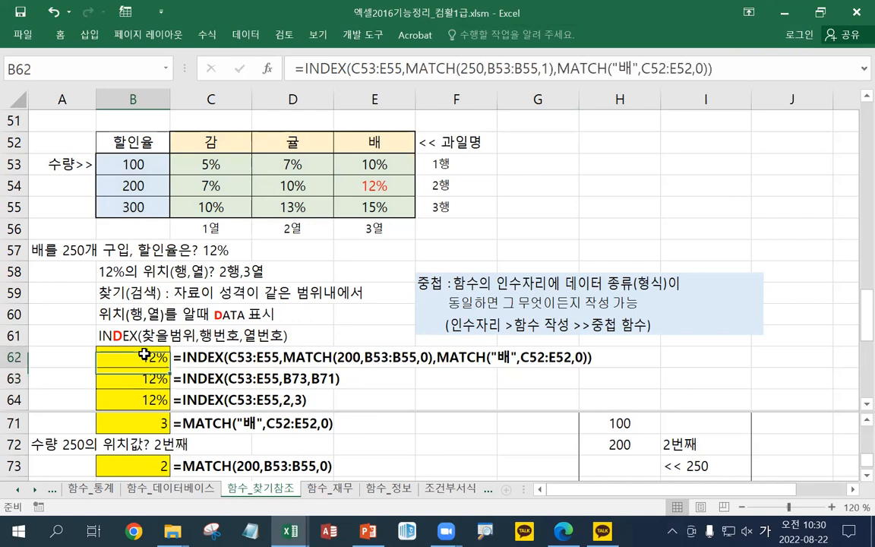
- Change the first MATCH lookup value in the sample formula text in C62 to 250
{"action": "double_click", "coordinate": [221, 357]}
{"action": "left_click", "coordinate": [360, 357]}
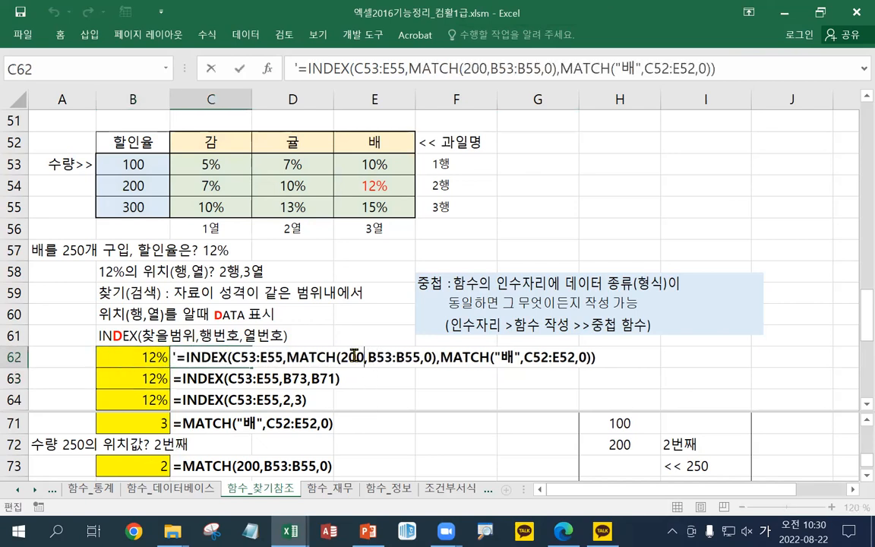
{"action": "key", "text": "BackSpace"}
{"action": "type", "text": "5."}
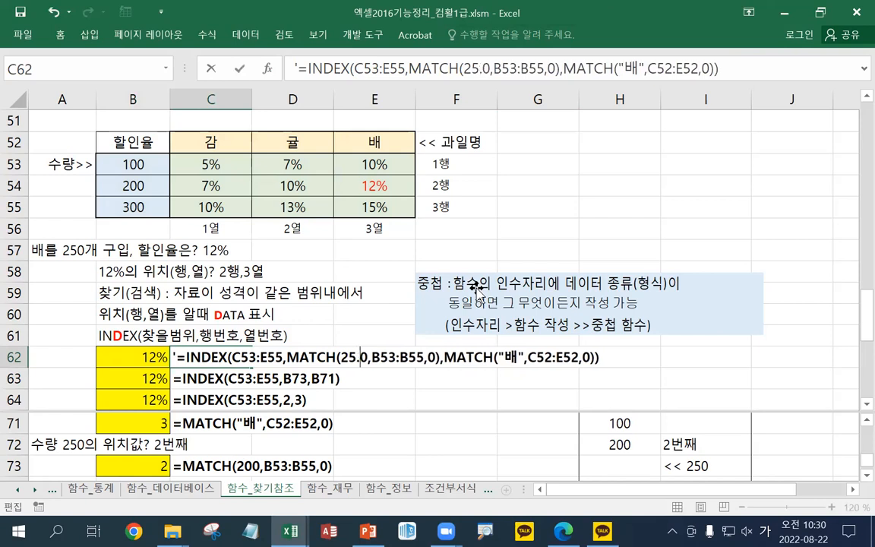
{"action": "key", "text": "BackSpace"}
{"action": "key", "text": "Return"}
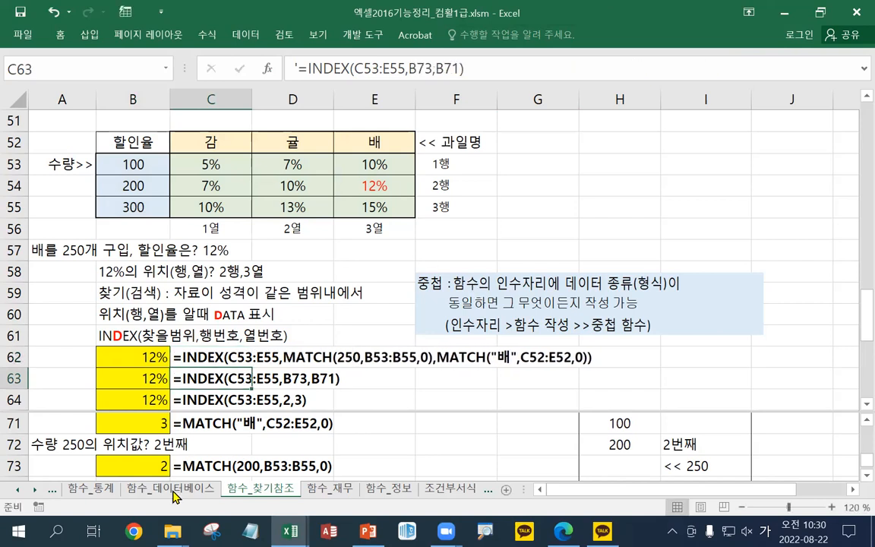
- Check the formula in B73 and change the lookup value in the C73 sample text to 250, giving =MATCH(250,B53:B55,0)
{"action": "left_click", "coordinate": [147, 472]}
{"action": "double_click", "coordinate": [147, 472]}
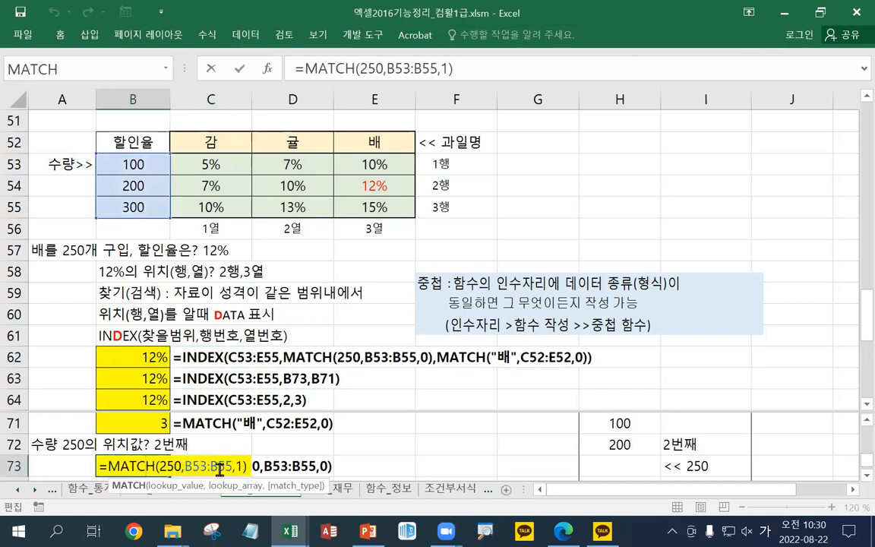
{"action": "key", "text": "Escape"}
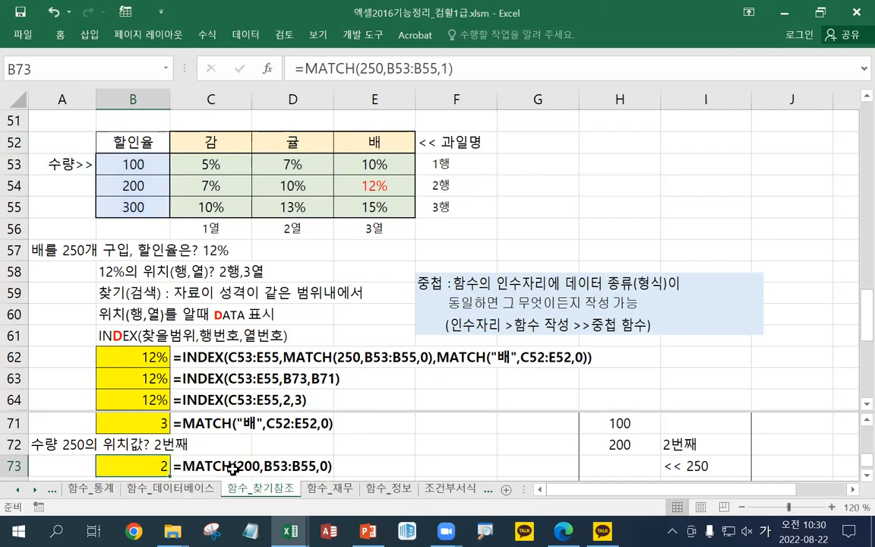
{"action": "double_click", "coordinate": [240, 465]}
{"action": "key", "text": "Right"}
{"action": "key", "text": "Delete"}
{"action": "type", "text": "5."}
{"action": "key", "text": "BackSpace"}
{"action": "key", "text": "Return"}
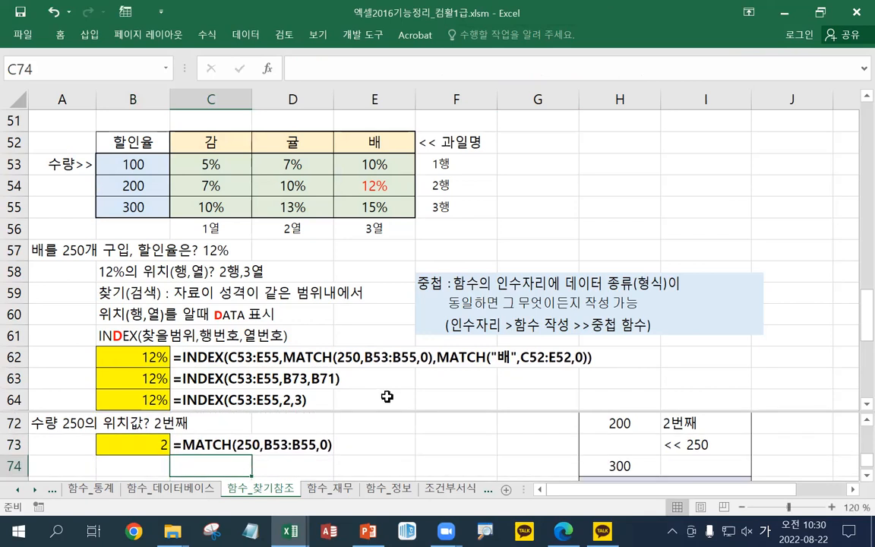
- Remove the horizontal split between rows 64 and 71 so the worksheet scrolls as a single pane
{"action": "scroll", "coordinate": [326, 414], "scroll_direction": "up", "scroll_amount": 1}
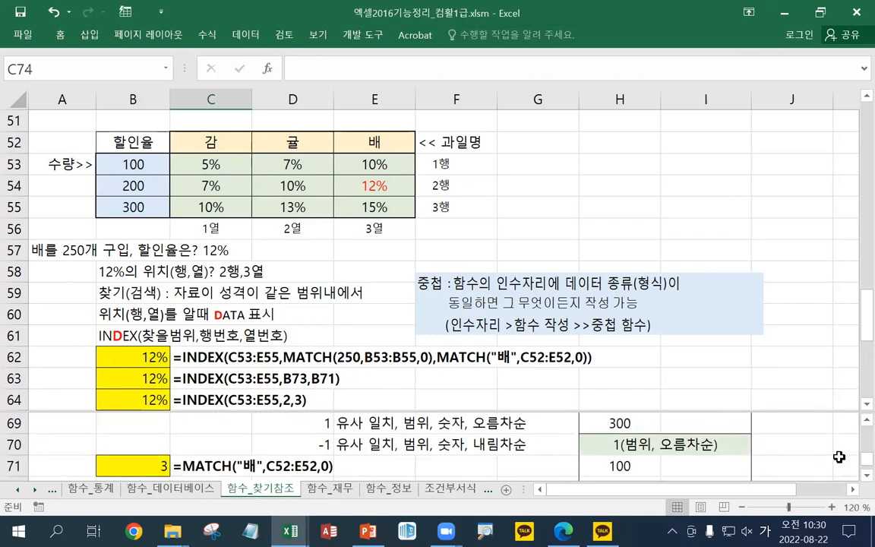
{"action": "scroll", "coordinate": [771, 430], "scroll_direction": "down", "scroll_amount": 1}
{"action": "left_click", "coordinate": [454, 448]}
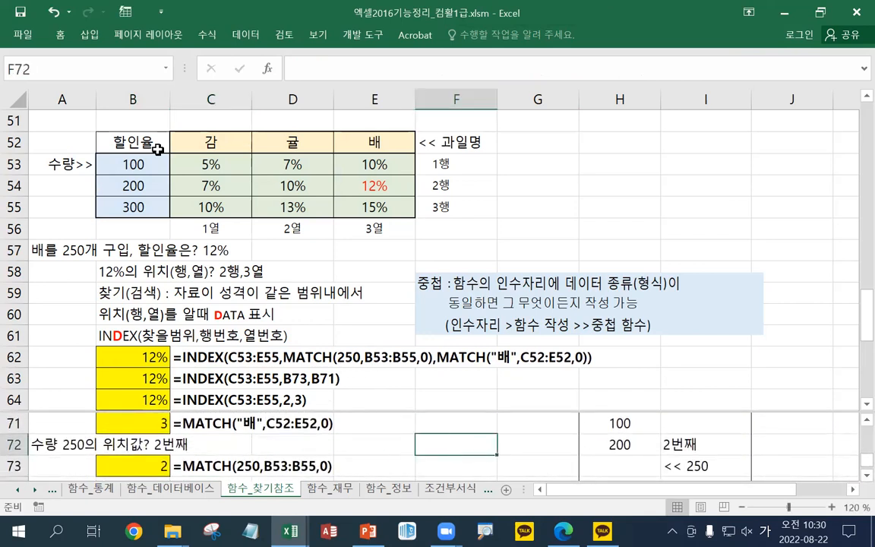
{"action": "left_click", "coordinate": [327, 271]}
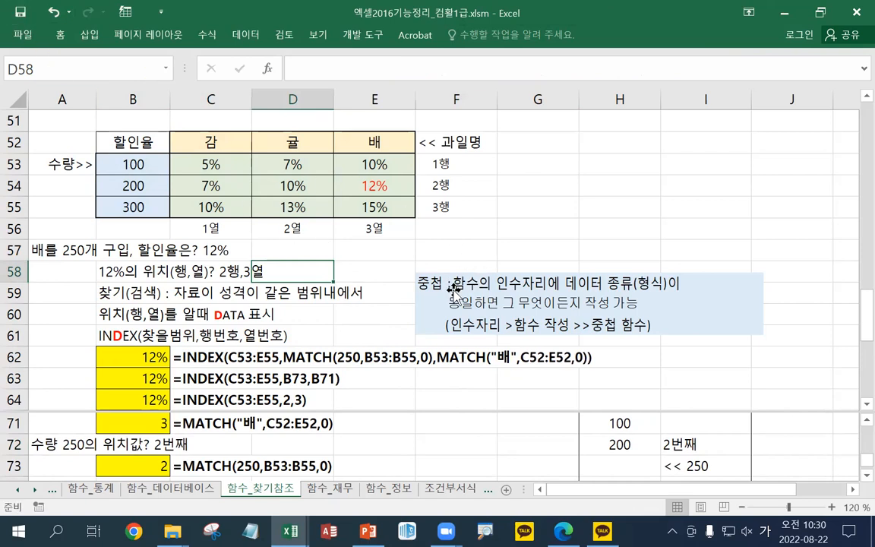
{"action": "left_click", "coordinate": [476, 406]}
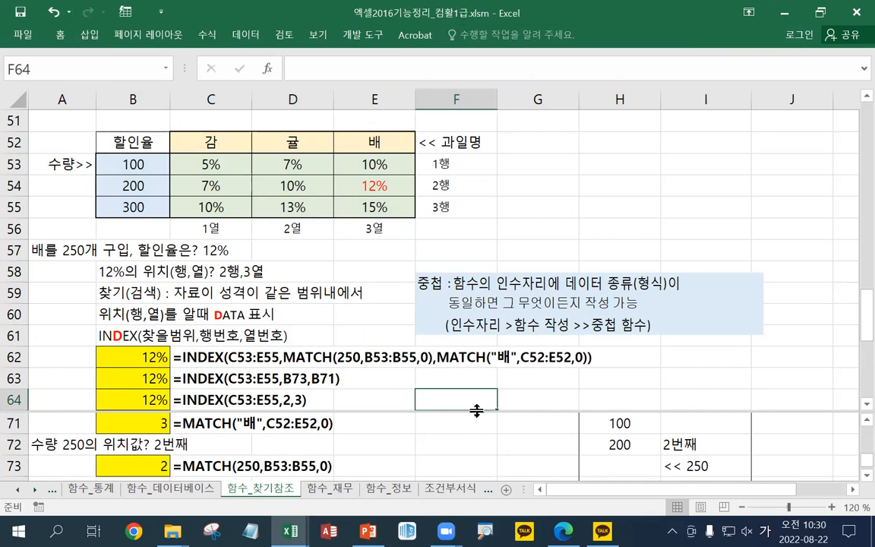
{"action": "double_click", "coordinate": [476, 412]}
{"action": "scroll", "coordinate": [478, 407], "scroll_direction": "down", "scroll_amount": 3}
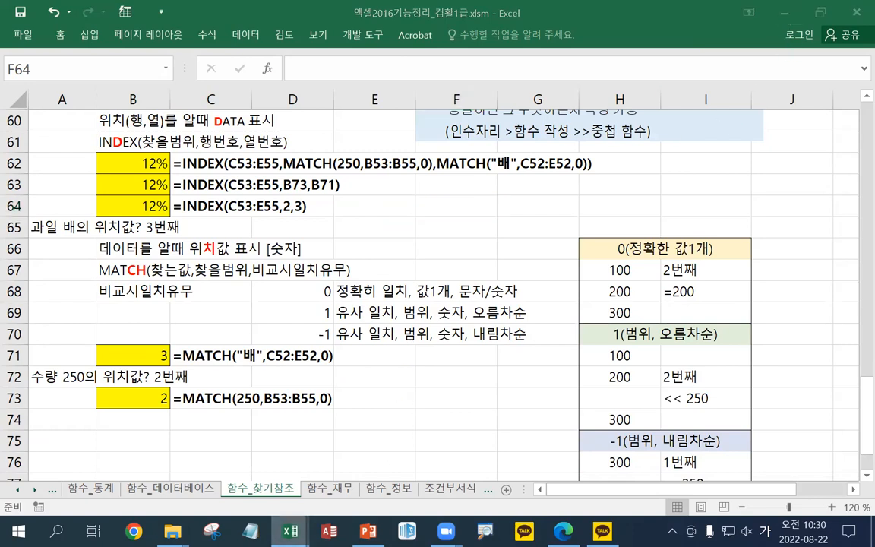
- Switch to the 계산작업.xlsm workbook, showing 표3 and 표4 on the 찾기참조2 sheet
{"action": "mouse_move", "coordinate": [290, 530]}
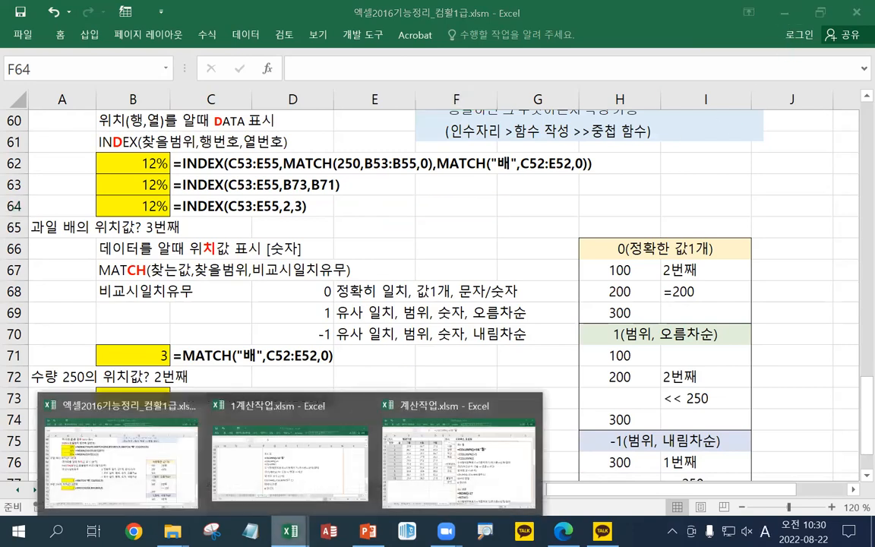
{"action": "left_click", "coordinate": [433, 472]}
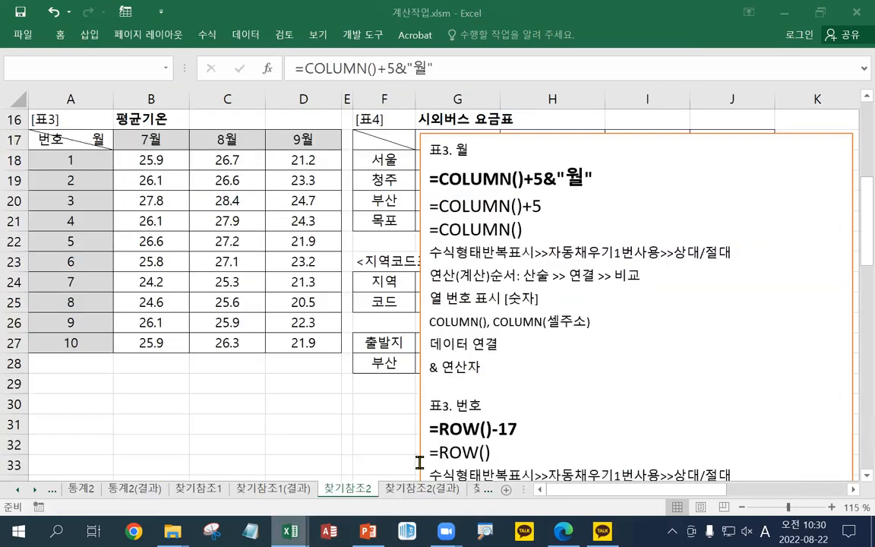
{"action": "key", "text": "ctrl+2"}
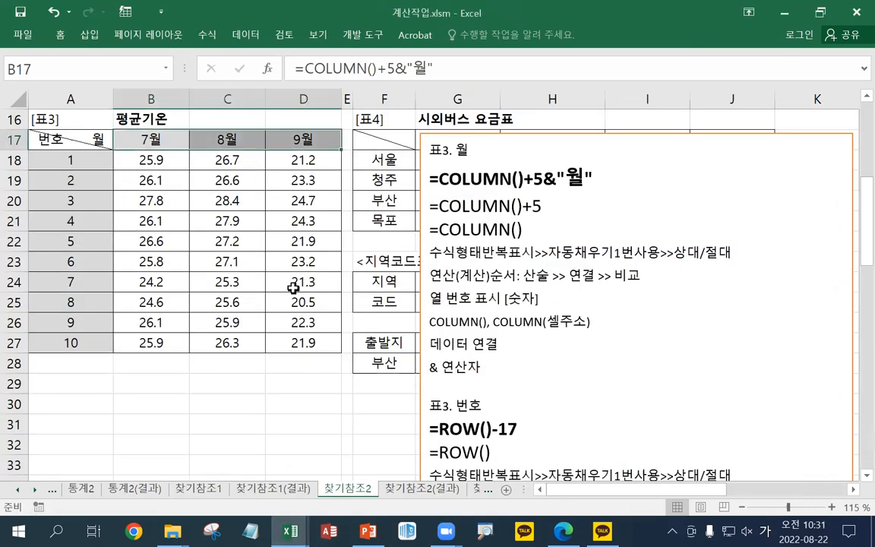
{"action": "left_click", "coordinate": [283, 259]}
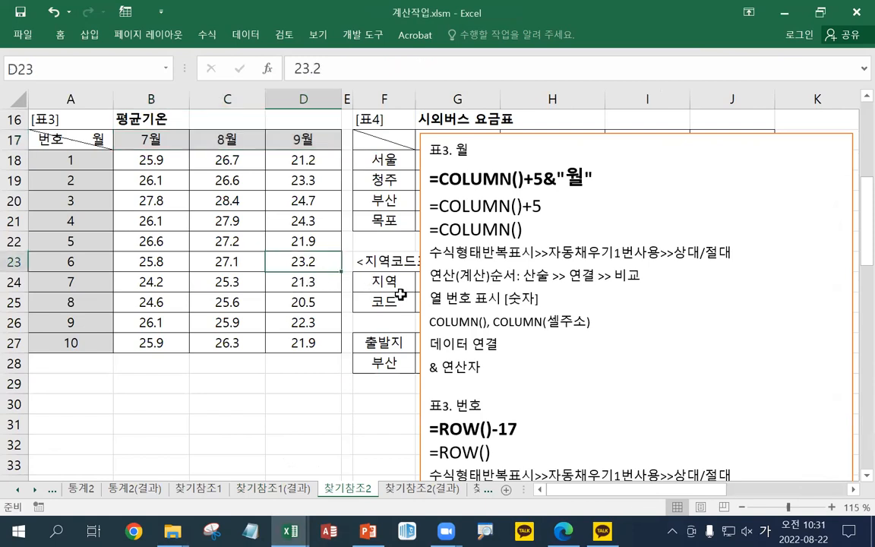
- Move the notes text box off the 시외버스 요금표 table so it starts at column K
{"action": "scroll", "coordinate": [400, 294], "scroll_direction": "up", "scroll_amount": 1}
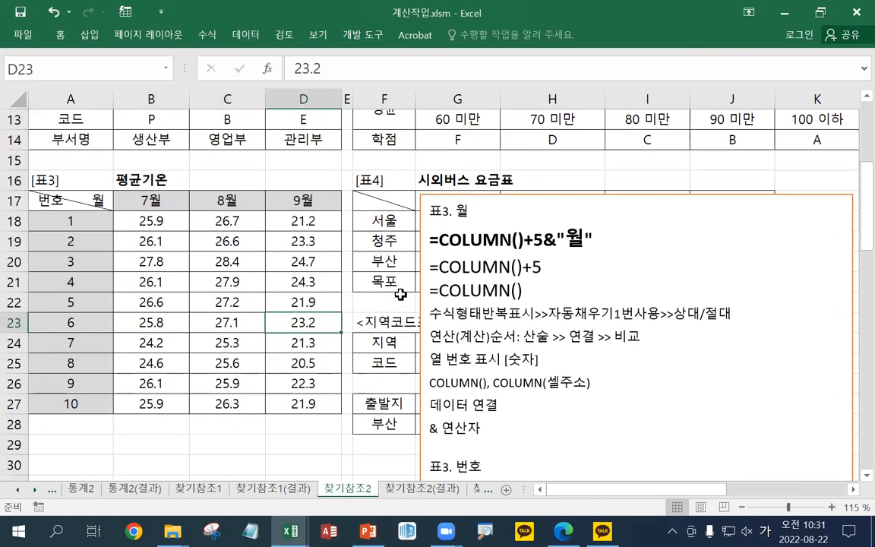
{"action": "scroll", "coordinate": [400, 294], "scroll_direction": "down", "scroll_amount": 1}
{"action": "left_click", "coordinate": [423, 250]}
{"action": "left_click_drag", "start_coordinate": [423, 251], "coordinate": [672, 251]}
{"action": "left_click", "coordinate": [420, 234]}
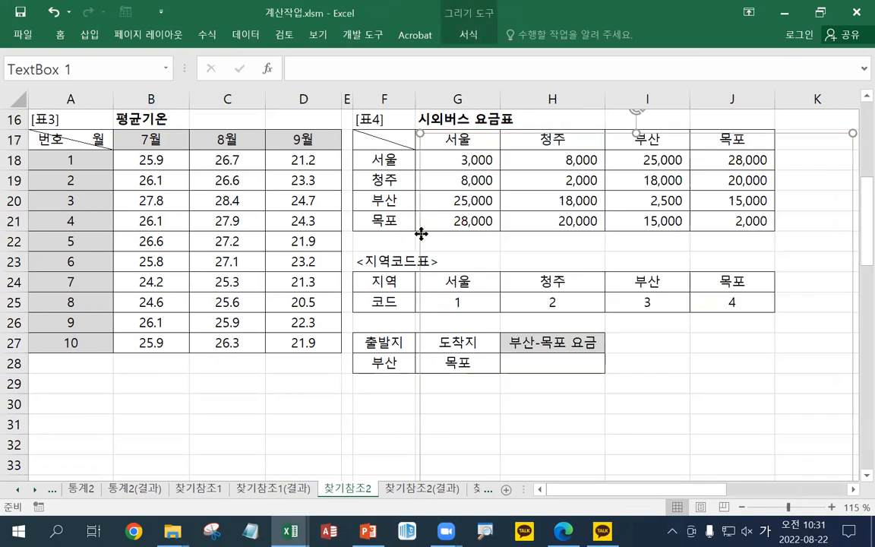
{"action": "left_click_drag", "start_coordinate": [421, 234], "coordinate": [782, 258]}
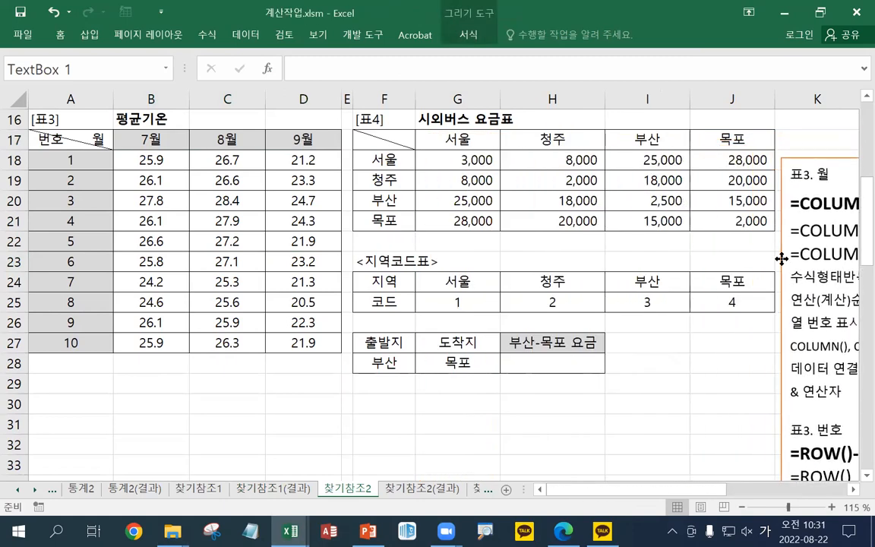
{"action": "left_click", "coordinate": [852, 489]}
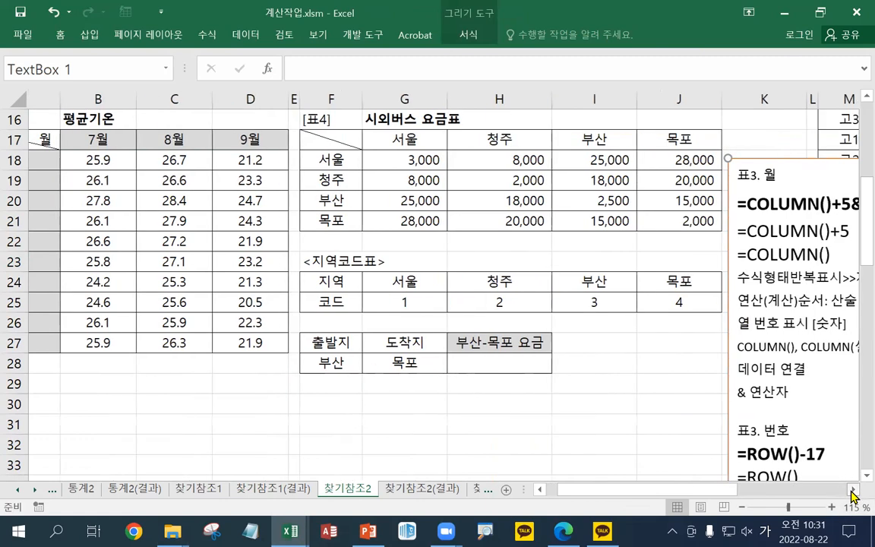
{"action": "left_click", "coordinate": [852, 490]}
{"action": "left_click", "coordinate": [852, 490]}
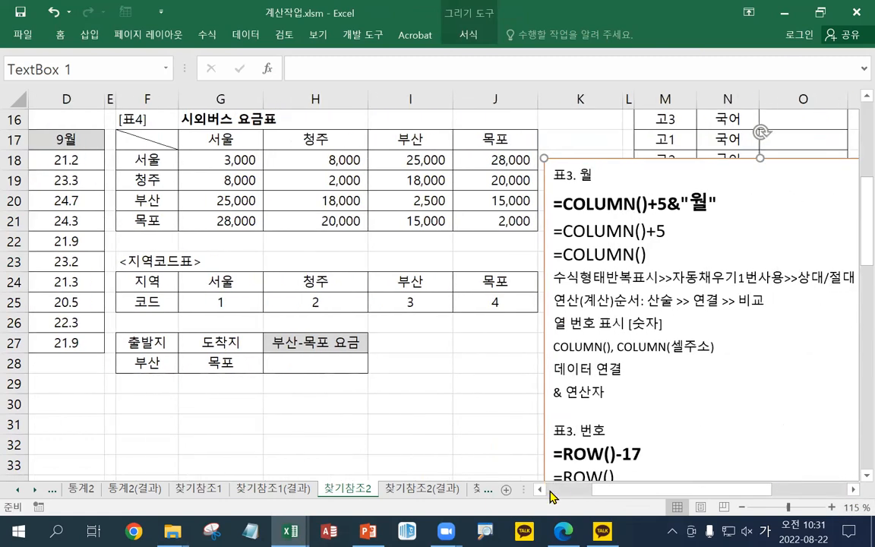
- Copy the red 교재86페이지 label from I1 into I16, above the 시외버스 요금표 table
{"action": "scroll", "coordinate": [492, 439], "scroll_direction": "left", "scroll_amount": 3}
{"action": "scroll", "coordinate": [409, 356], "scroll_direction": "up", "scroll_amount": 5}
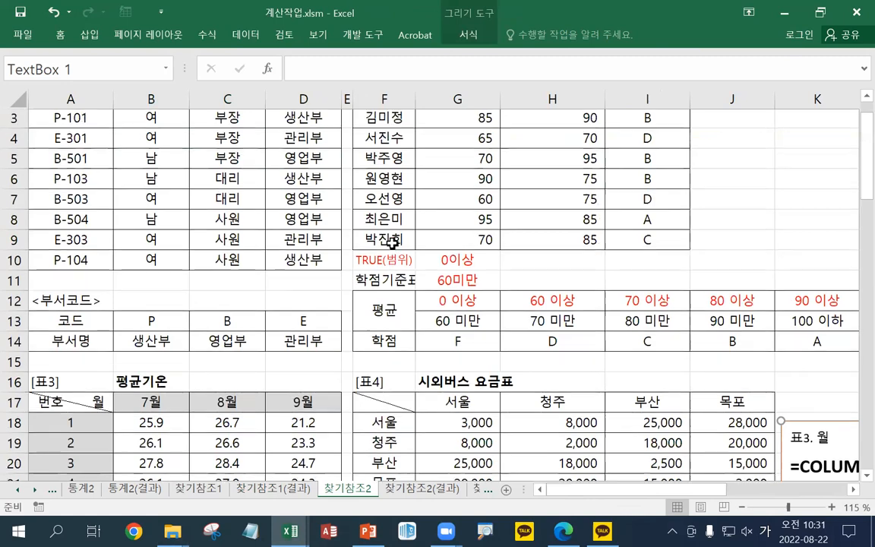
{"action": "scroll", "coordinate": [392, 243], "scroll_direction": "up", "scroll_amount": 1}
{"action": "right_click", "coordinate": [650, 119]}
{"action": "left_click", "coordinate": [674, 126]}
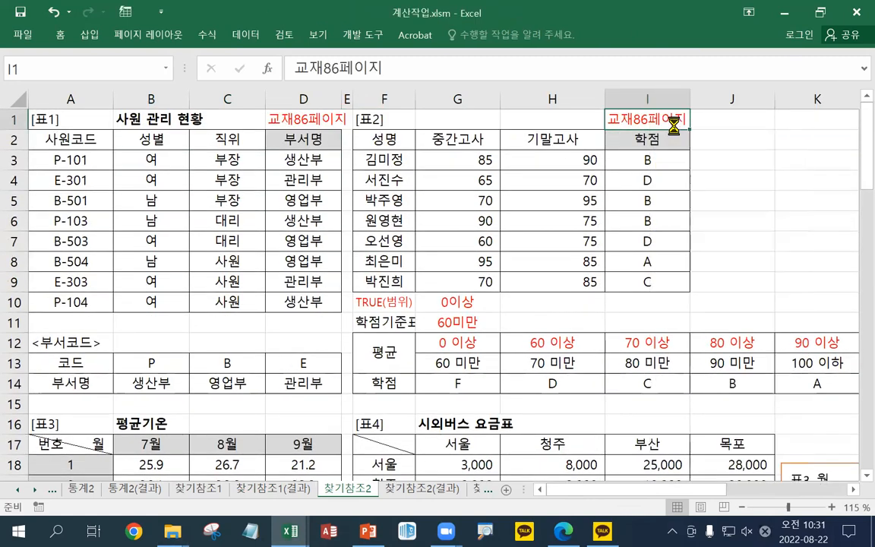
{"action": "scroll", "coordinate": [675, 315], "scroll_direction": "down", "scroll_amount": 3}
{"action": "right_click", "coordinate": [650, 241]}
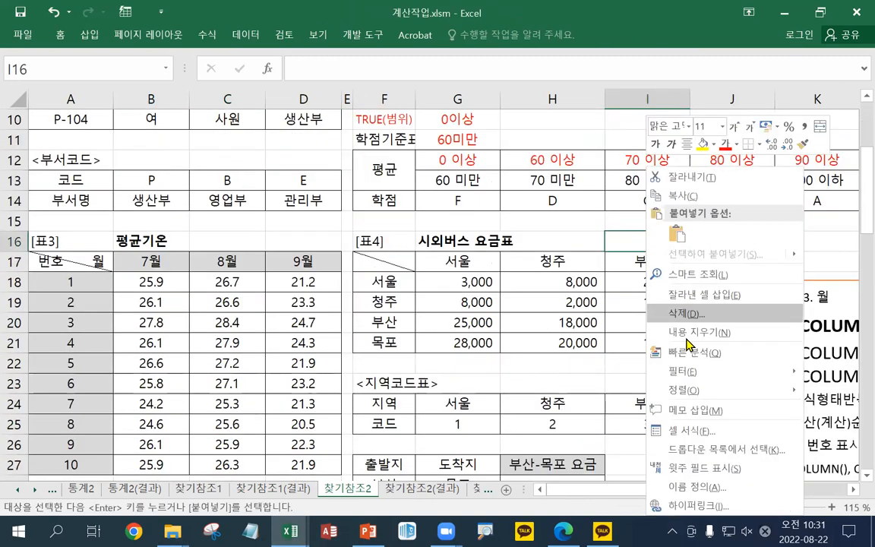
{"action": "left_click", "coordinate": [677, 234]}
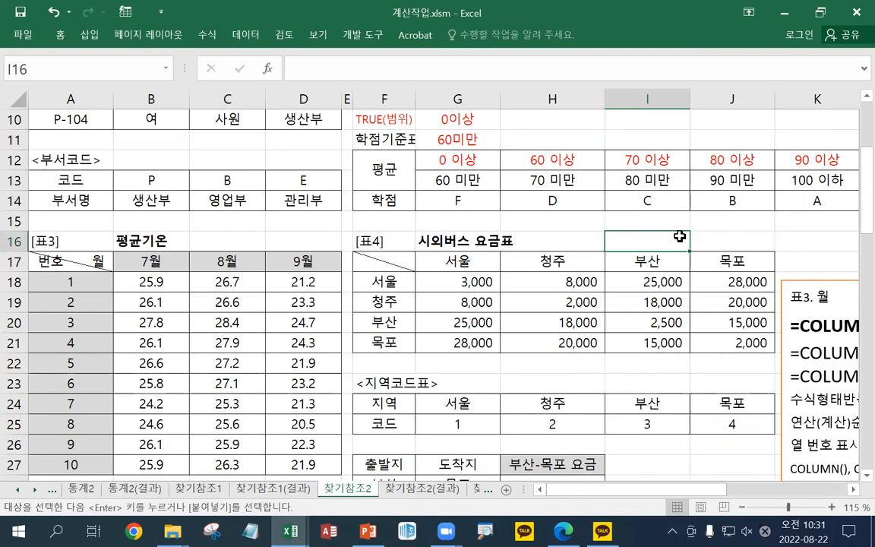
- Insert the heading "표4. 부산-목표 요금" at the start of the notes text box, above the 표3. 월 notes
{"action": "left_click", "coordinate": [852, 489]}
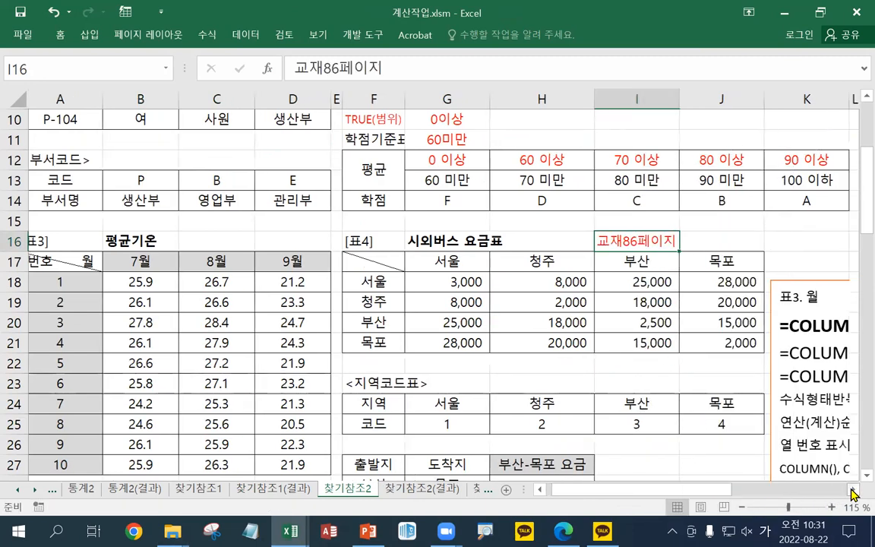
{"action": "left_click", "coordinate": [853, 492]}
{"action": "left_click", "coordinate": [851, 490]}
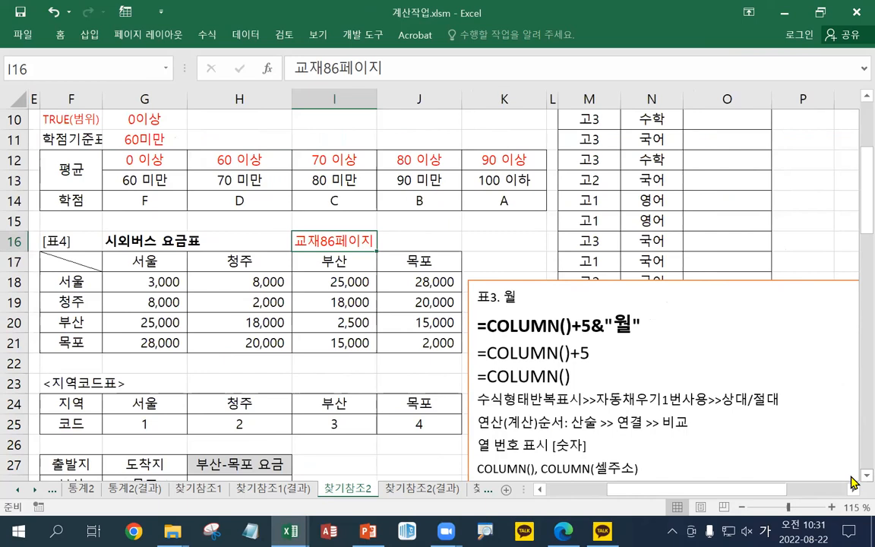
{"action": "scroll", "coordinate": [850, 477], "scroll_direction": "down", "scroll_amount": 2}
{"action": "scroll", "coordinate": [851, 482], "scroll_direction": "down", "scroll_amount": 1}
{"action": "left_click", "coordinate": [600, 301]}
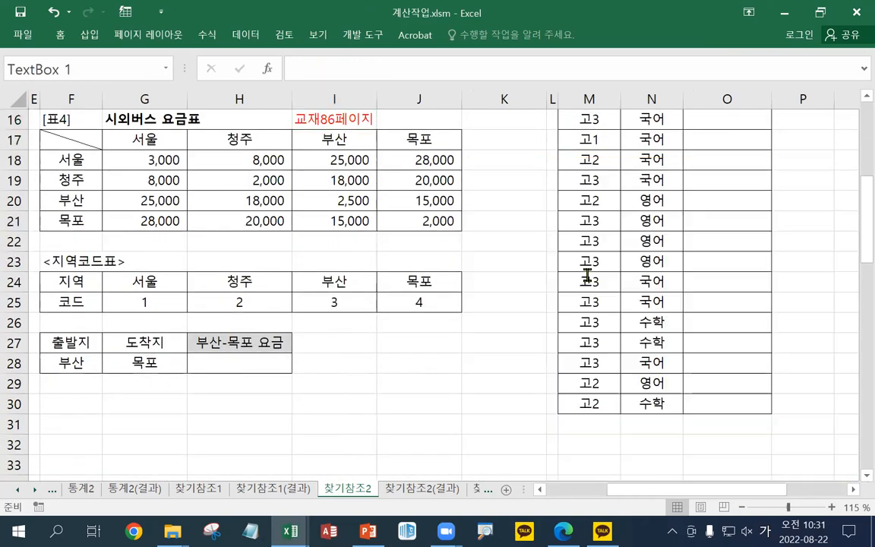
{"action": "key", "text": "ctrl+2"}
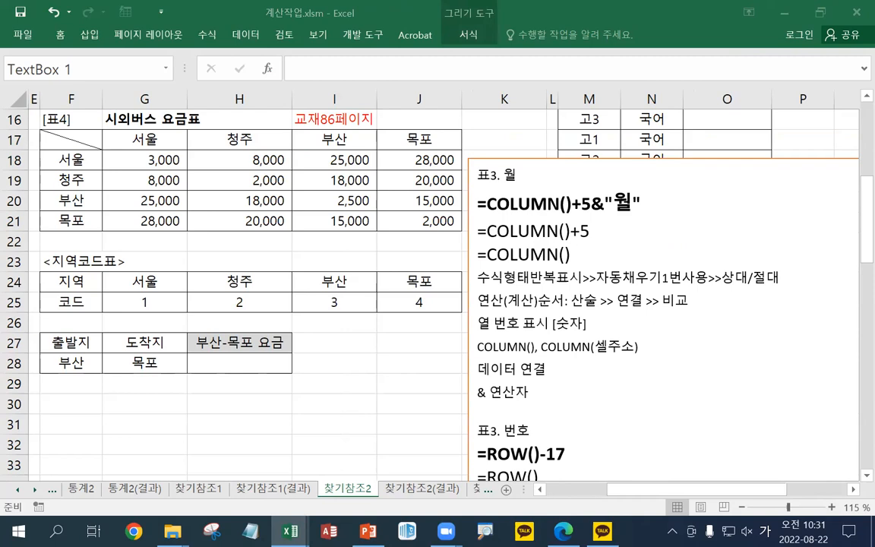
{"action": "left_click", "coordinate": [477, 173]}
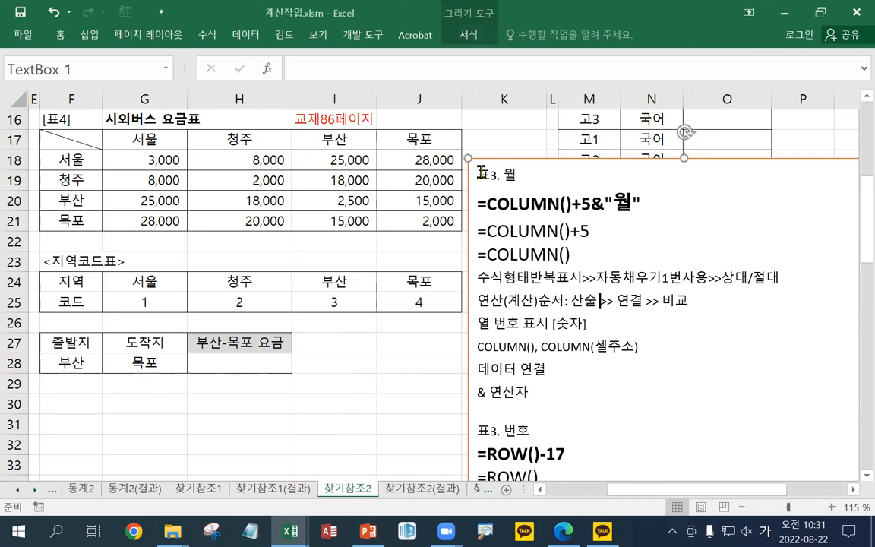
{"action": "key", "text": "Return"}
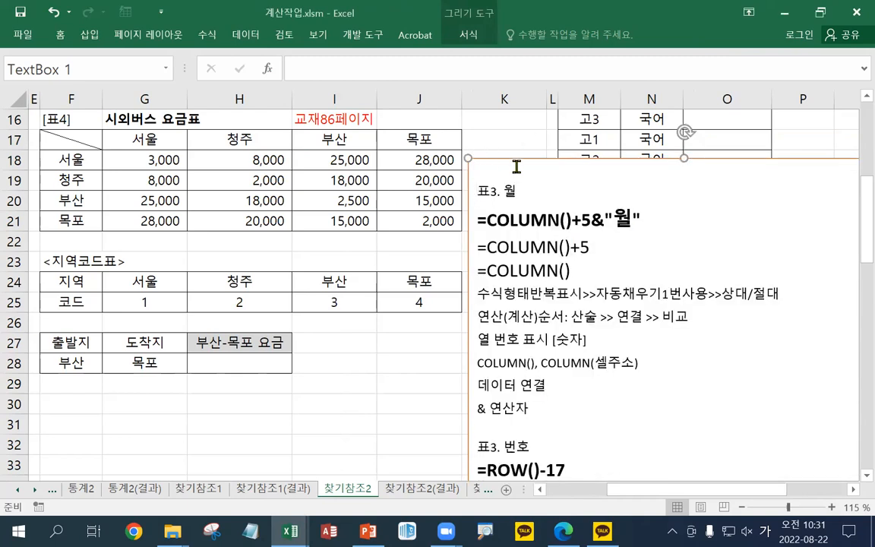
{"action": "type", "text": "표4. 부산-목표 요금"}
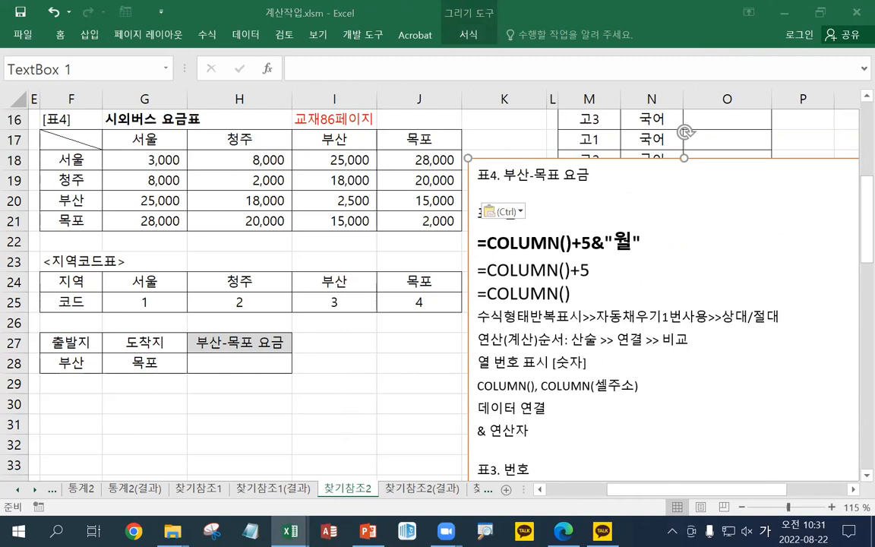
{"action": "key", "text": "Escape"}
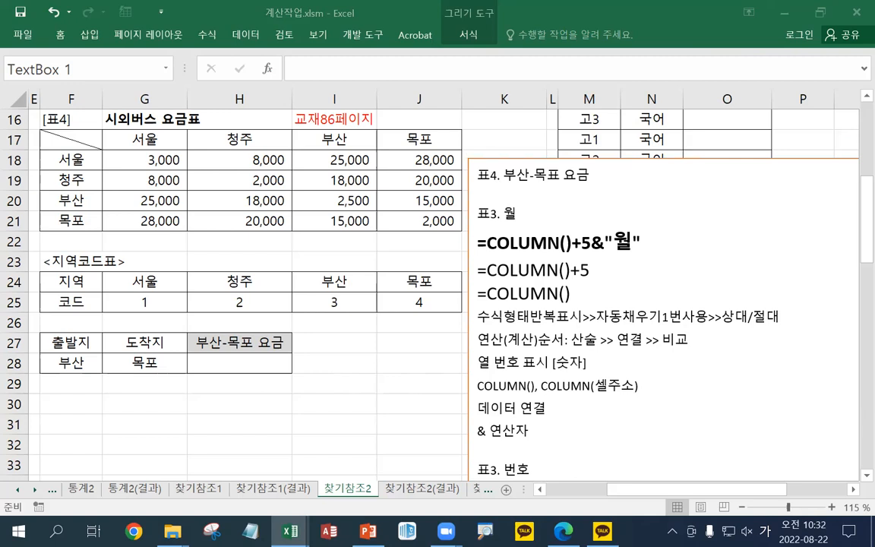
- Add the line "*** 기준표를 이용하는 함수 : VLOOKUP, HLOOKUP, INDEX" below the 표4 heading and highlight the lookup function names
{"action": "left_click", "coordinate": [479, 193]}
{"action": "type", "text": "*** 기준표를 이용하는 함수 : VLOOKUP, HLOOKUP, INDEX"}
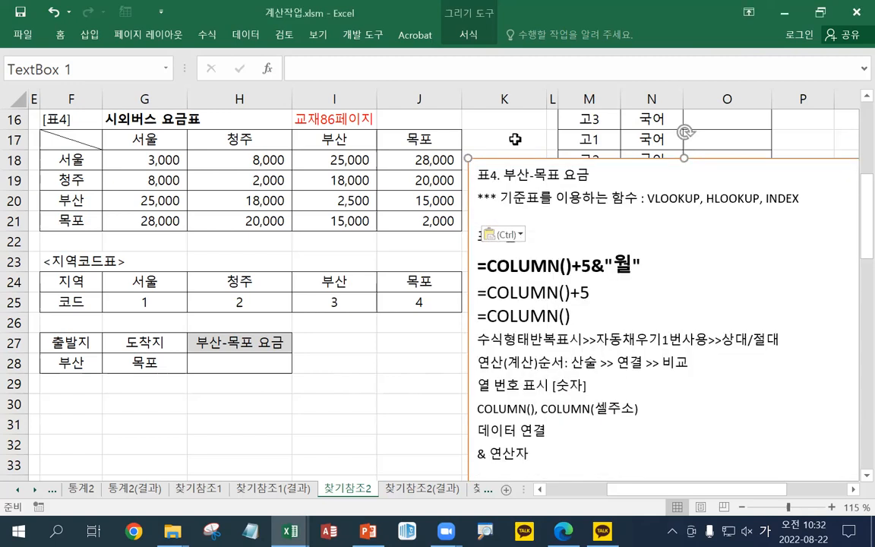
{"action": "left_click", "coordinate": [654, 197]}
{"action": "left_click_drag", "start_coordinate": [714, 198], "coordinate": [754, 204]}
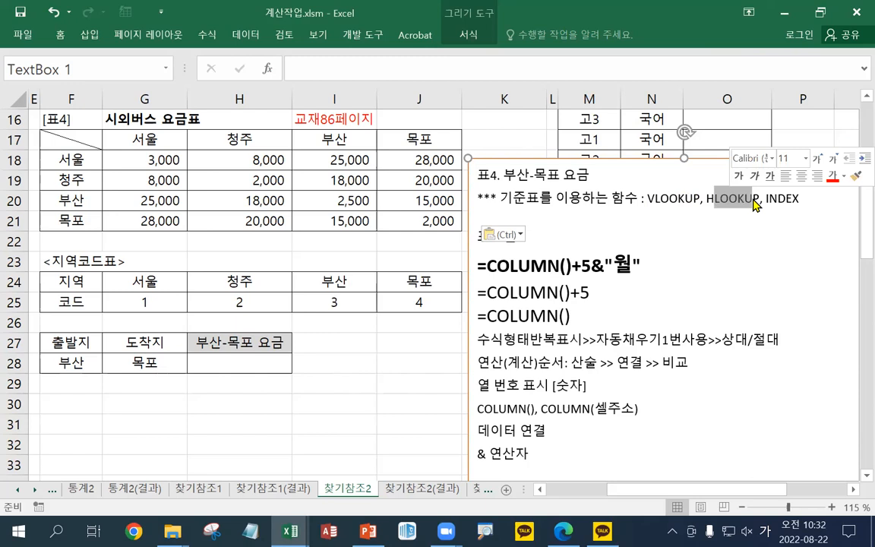
{"action": "left_click_drag", "start_coordinate": [660, 197], "coordinate": [669, 197]}
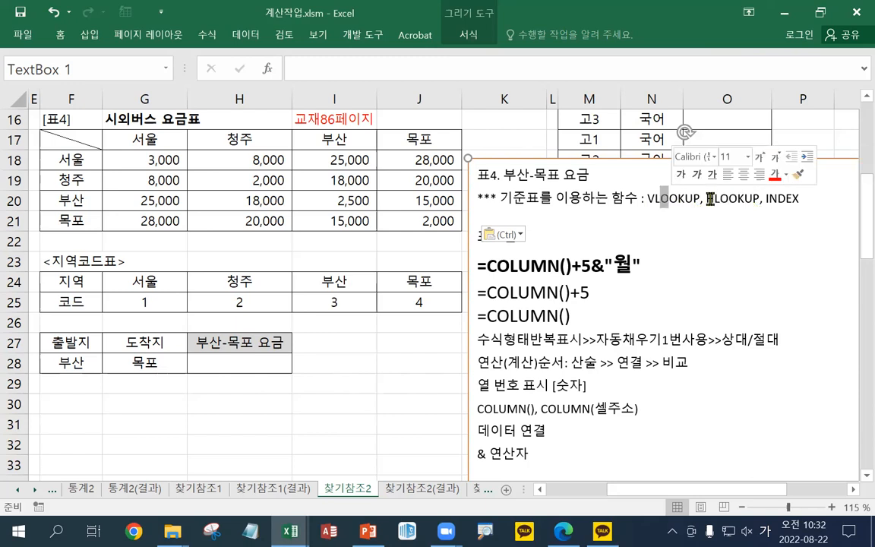
- Add the lines "위치(행,열)를 알때 DATA 표시" and "INDEX(찾을범위,행번호,열번호)" below the lookup-function line, keeping their red letters from the source
{"action": "left_click_drag", "start_coordinate": [784, 199], "coordinate": [793, 198]}
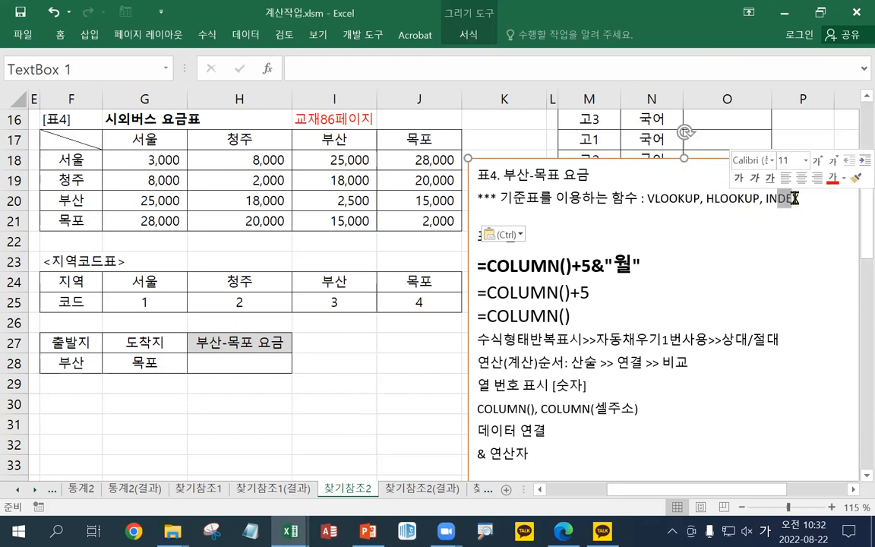
{"action": "left_click", "coordinate": [819, 199]}
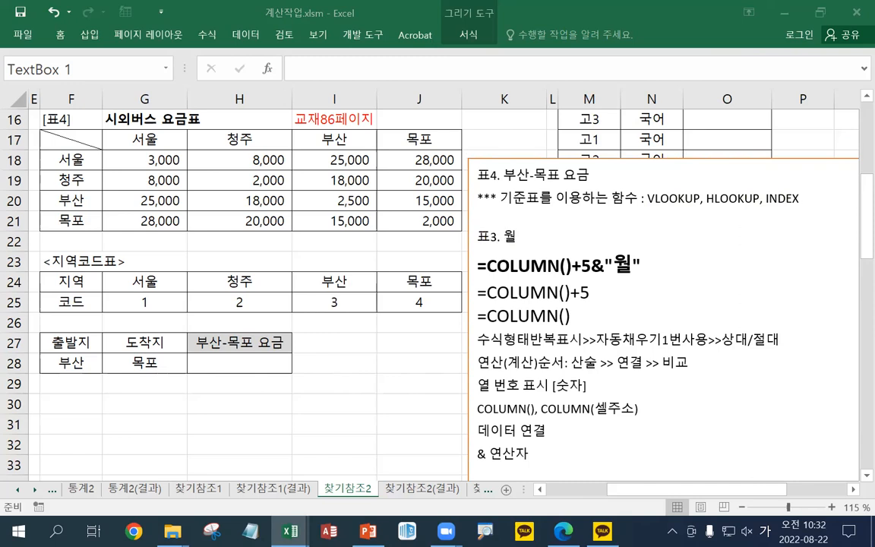
{"action": "left_click", "coordinate": [501, 211]}
{"action": "type", "text": "위치(행,열)를 알때 DATA 표시 INDEX(찾을범위,행번호,열번호)"}
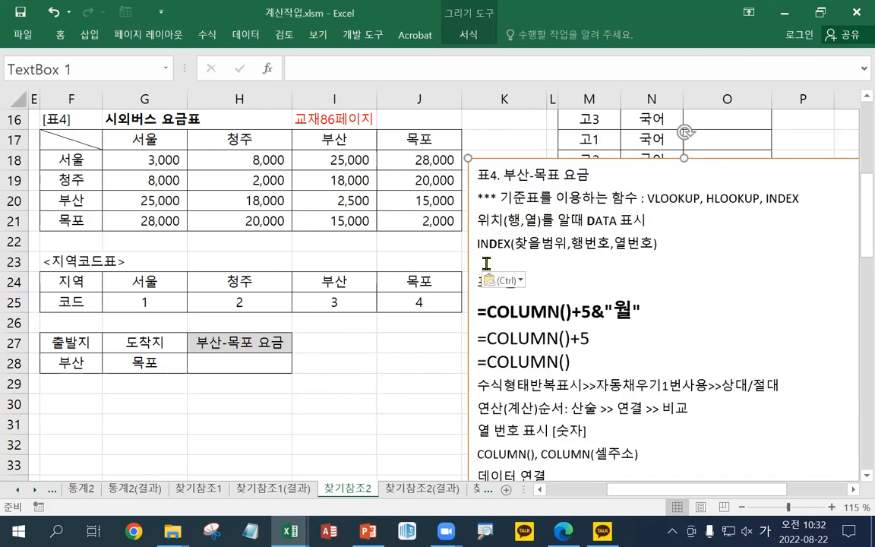
{"action": "left_click", "coordinate": [516, 282]}
{"action": "left_click", "coordinate": [517, 320]}
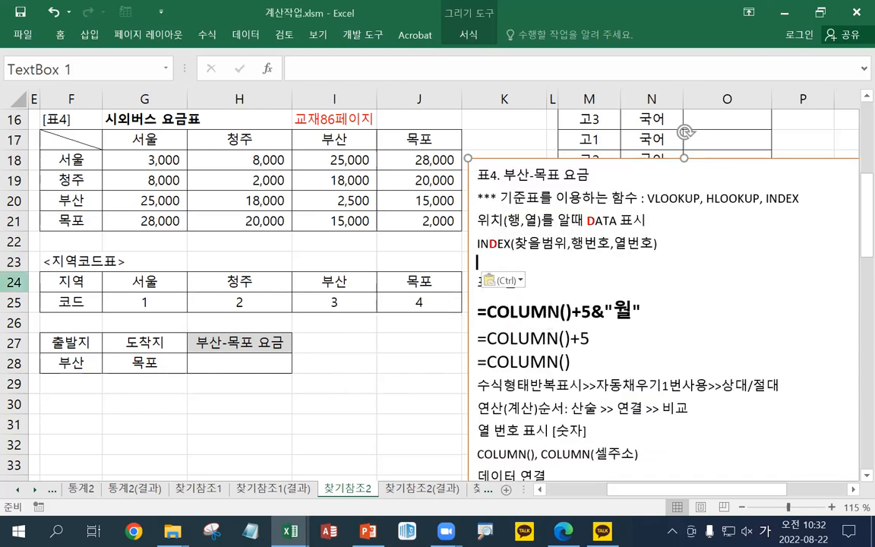
- Insert the HLOOKUP syntax line and the 비교시일치유무 FALSE/TRUE explanations above the INDEX notes in the text box, keeping the INDEX lines
{"action": "key", "text": "alt+Tab"}
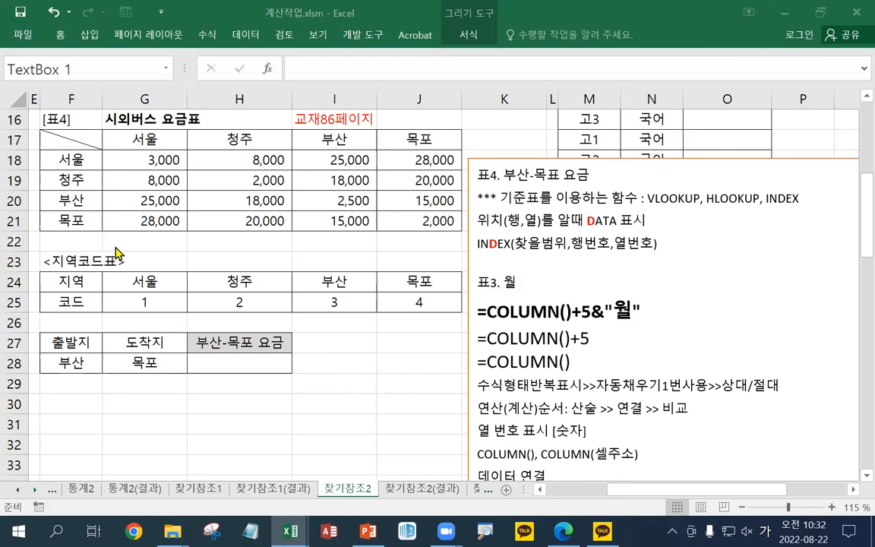
{"action": "left_click_drag", "start_coordinate": [658, 243], "coordinate": [459, 221]}
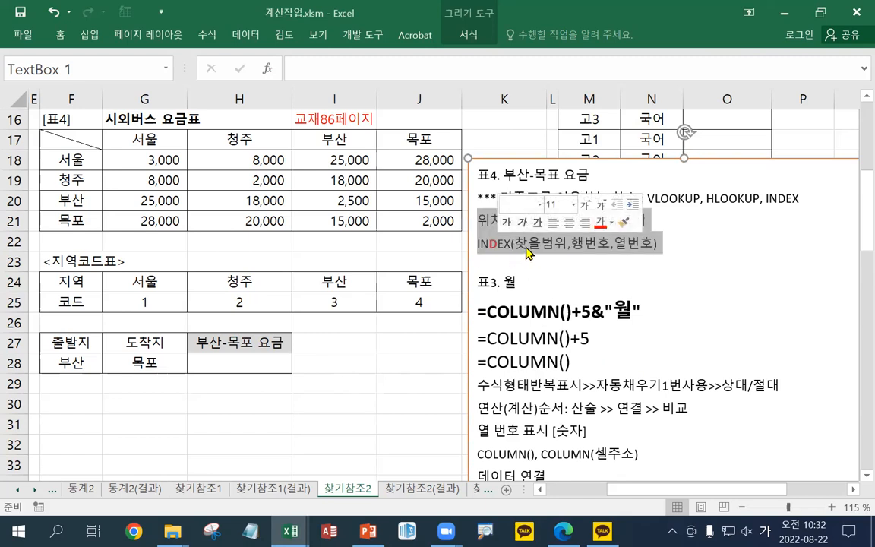
{"action": "right_click", "coordinate": [528, 253]}
{"action": "left_click", "coordinate": [557, 350]}
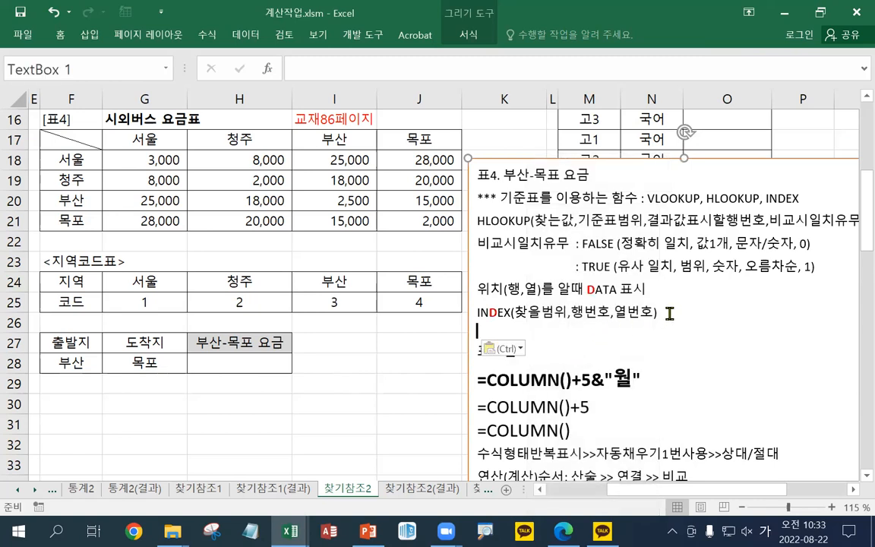
- Copy the coloured 시외버스 요금표 with its 1행–4행 and 1열–4열 labels and paste it over the 표4 table starting at F16
{"action": "left_click", "coordinate": [275, 384]}
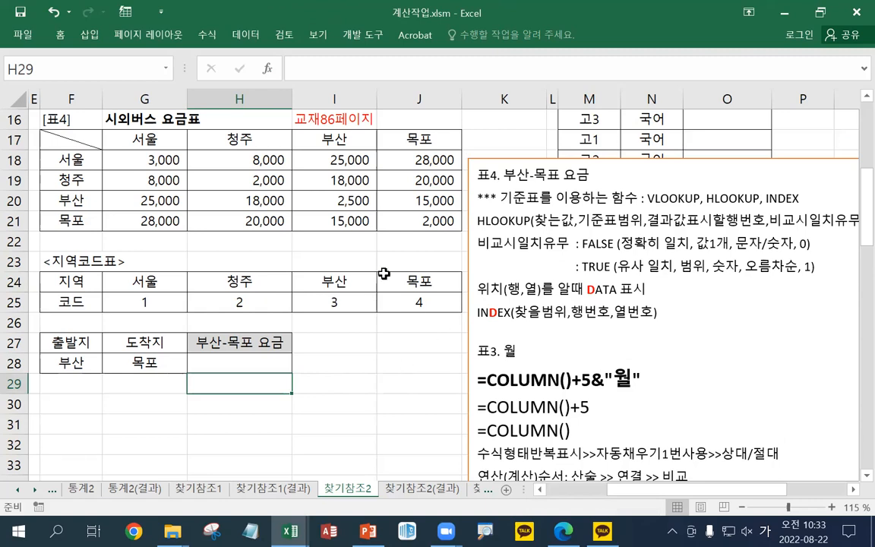
{"action": "left_click", "coordinate": [156, 149]}
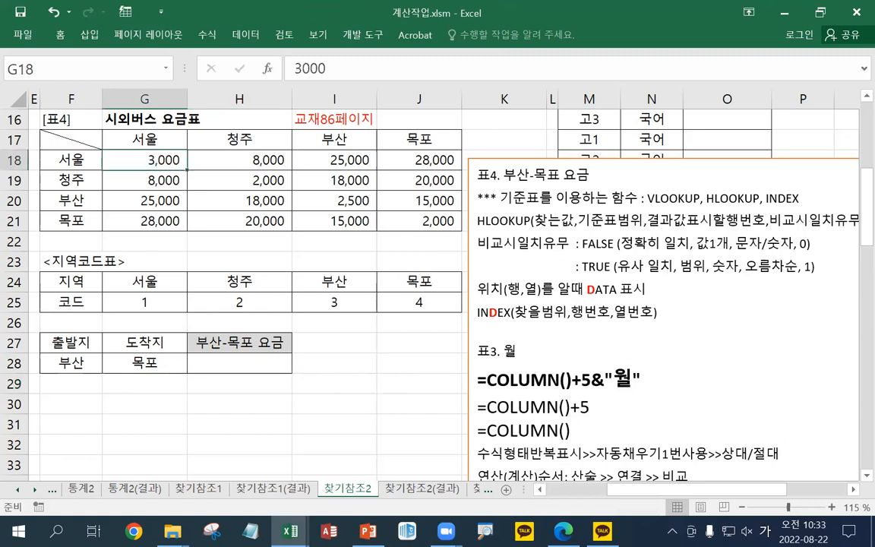
{"action": "left_click", "coordinate": [662, 312]}
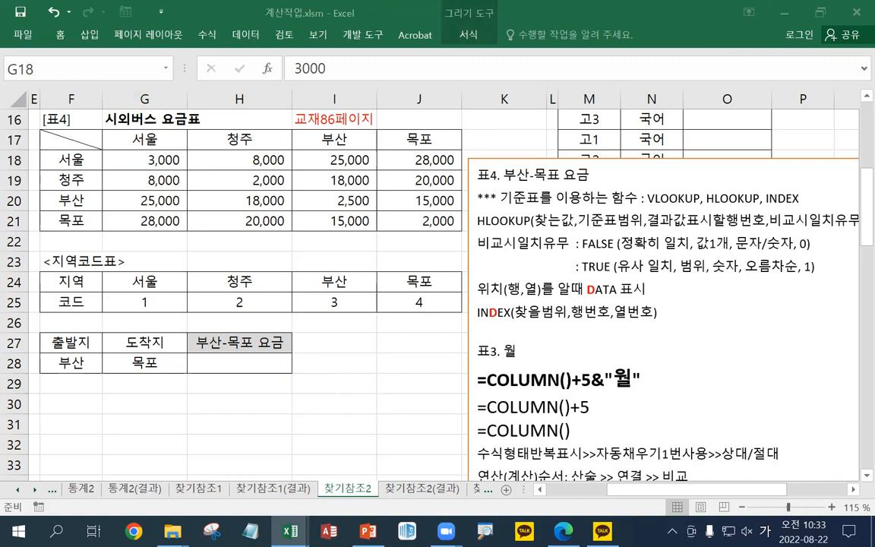
{"action": "key", "text": "ctrl+c"}
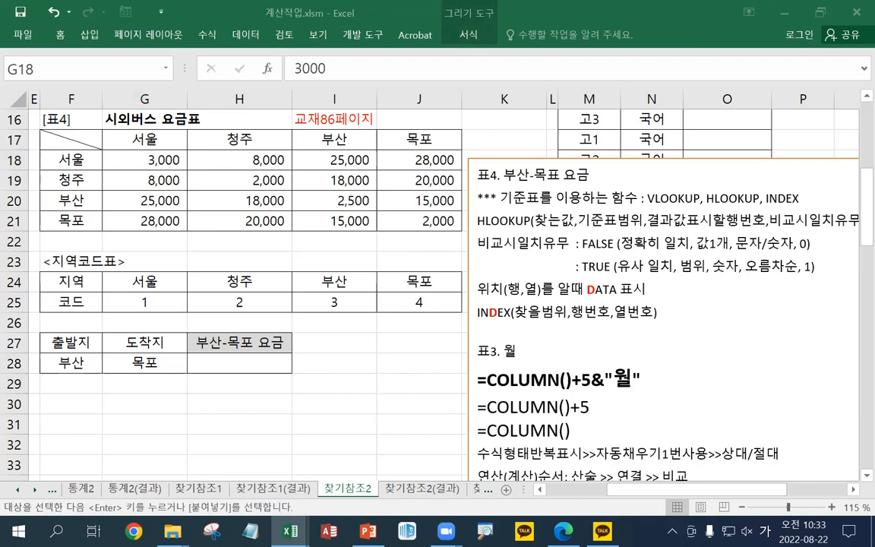
{"action": "left_click", "coordinate": [71, 118]}
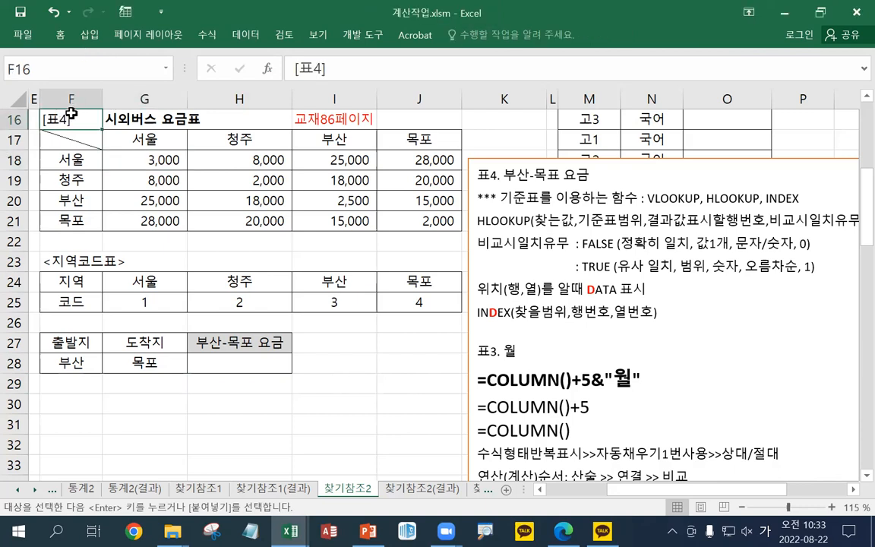
{"action": "key", "text": "ctrl+v"}
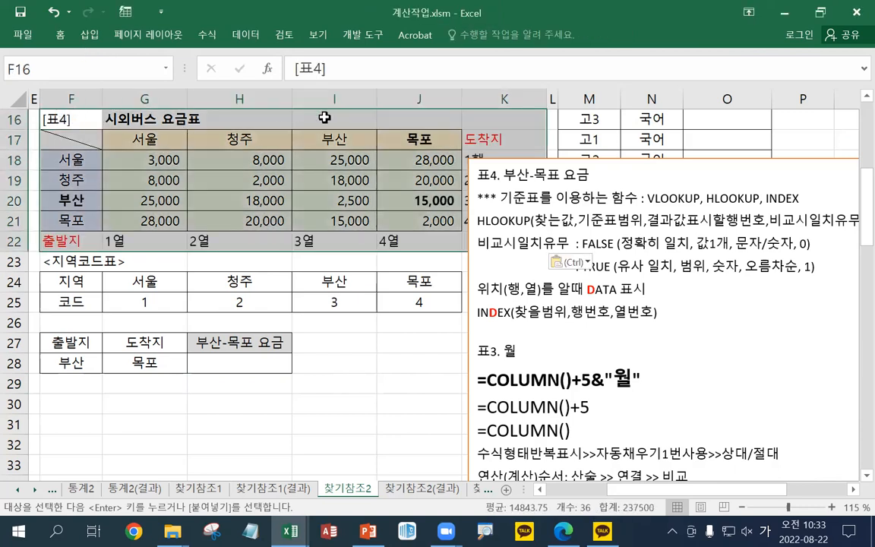
- Enter the label 교재86페이지 in I16 and colour its text red
{"action": "left_click", "coordinate": [323, 116]}
{"action": "type", "text": "교재"}
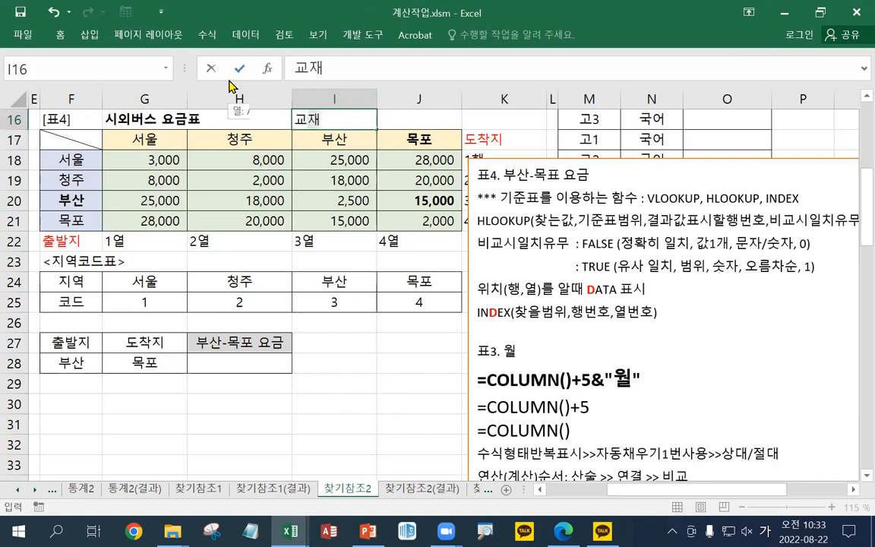
{"action": "type", "text": "86페이지"}
{"action": "key", "text": "Return"}
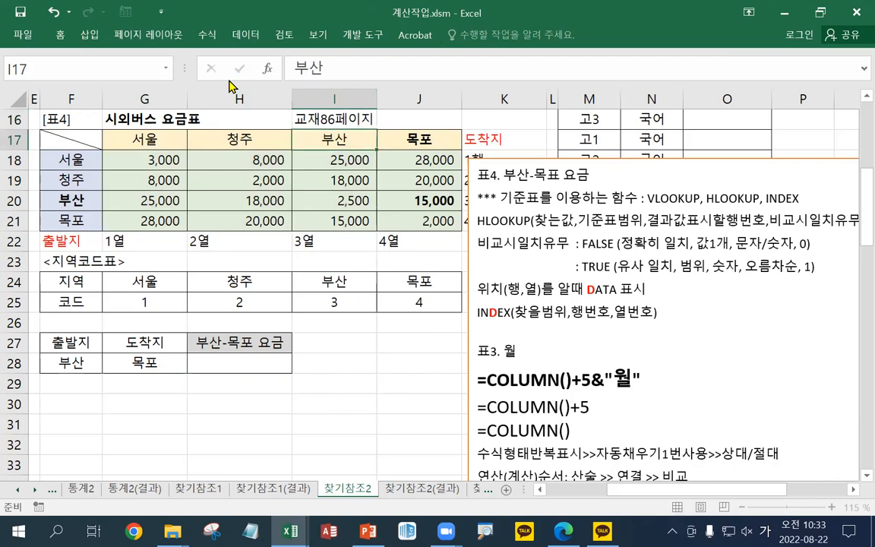
{"action": "right_click", "coordinate": [330, 116]}
{"action": "left_click", "coordinate": [396, 87]}
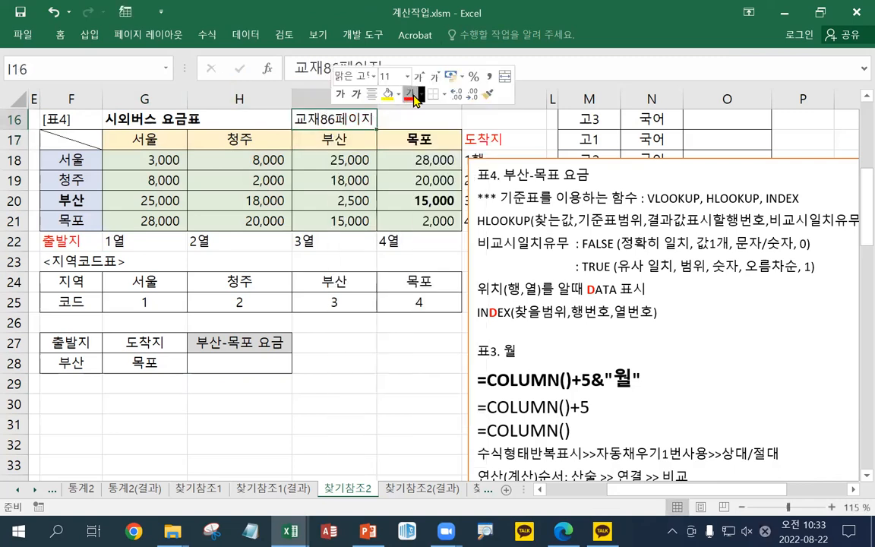
{"action": "left_click", "coordinate": [440, 139]}
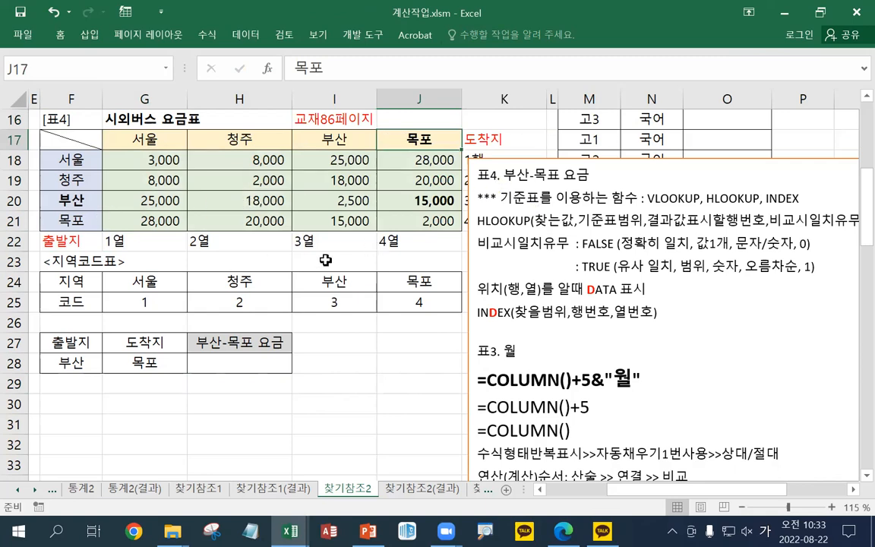
- Move the notes text box off the row labels in column K
{"action": "left_click", "coordinate": [249, 382]}
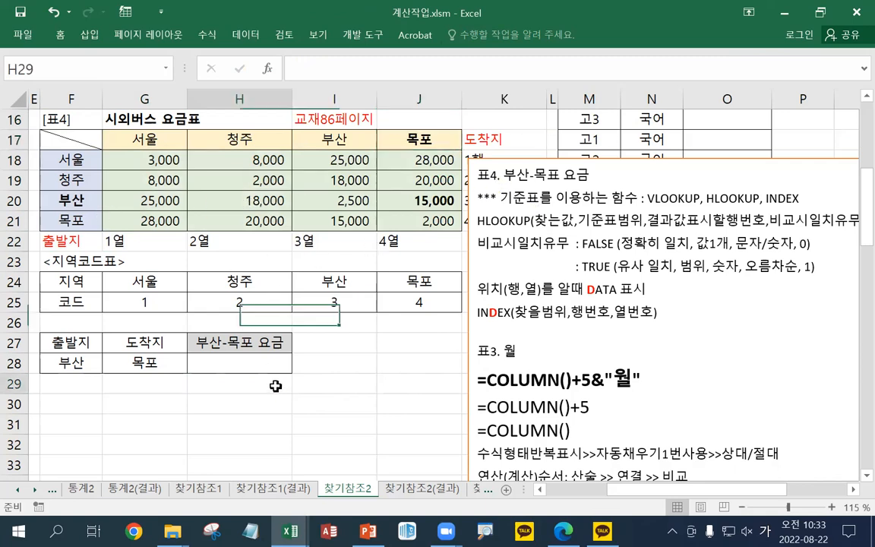
{"action": "left_click", "coordinate": [515, 162]}
{"action": "left_click", "coordinate": [544, 155]}
{"action": "left_click_drag", "start_coordinate": [544, 156], "coordinate": [573, 156]}
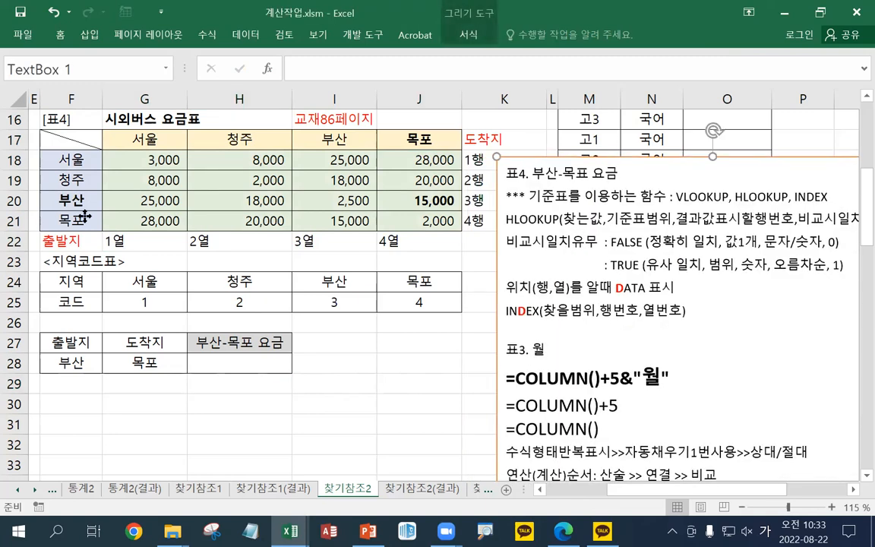
- Look up the 부산-목포 fare in H29 with =INDEX(G18:J21,3,4), using the 부산 row and 목포 column positions
{"action": "left_click", "coordinate": [73, 201]}
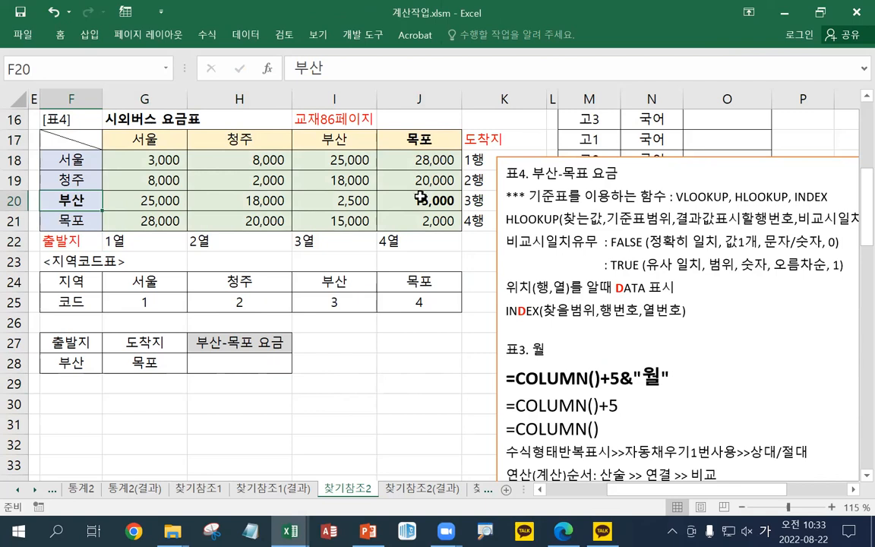
{"action": "left_click", "coordinate": [422, 201]}
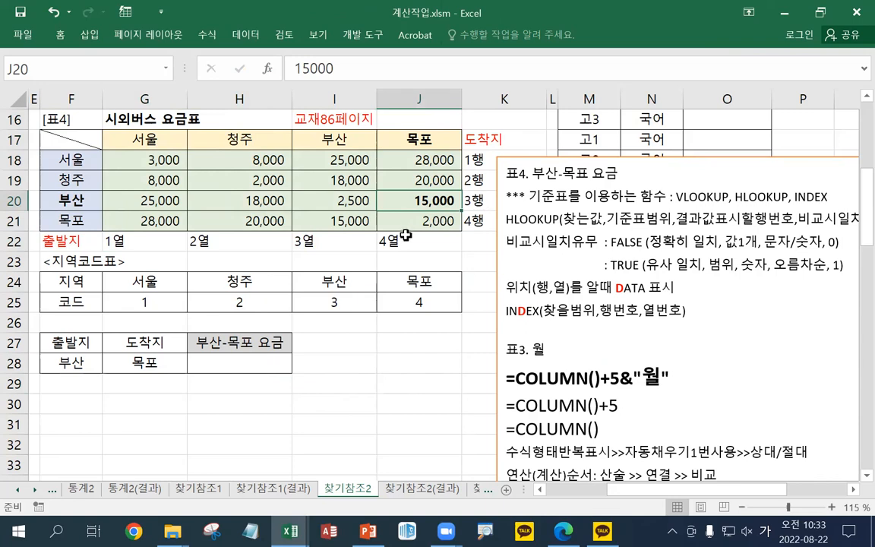
{"action": "left_click", "coordinate": [258, 385]}
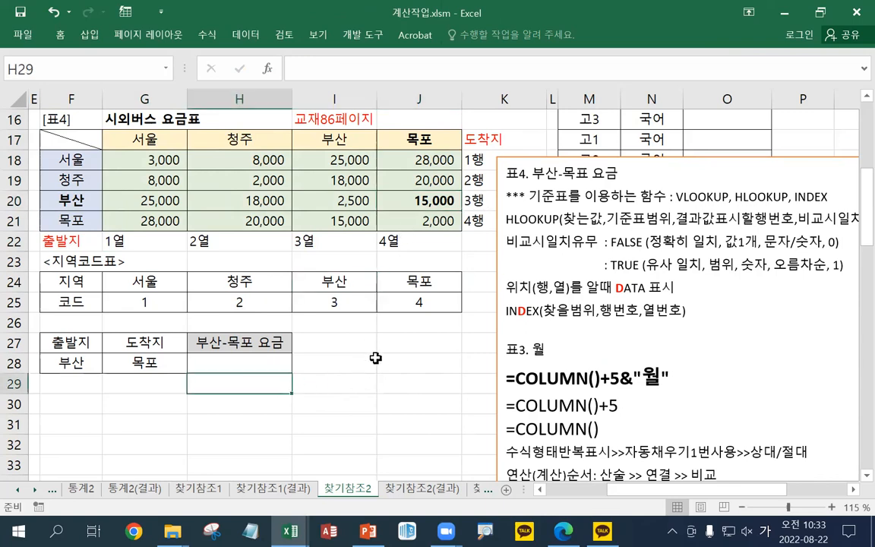
{"action": "key", "text": "Return"}
{"action": "key", "text": "Up"}
{"action": "type", "text": "ㅑㅜㅇㄷ"}
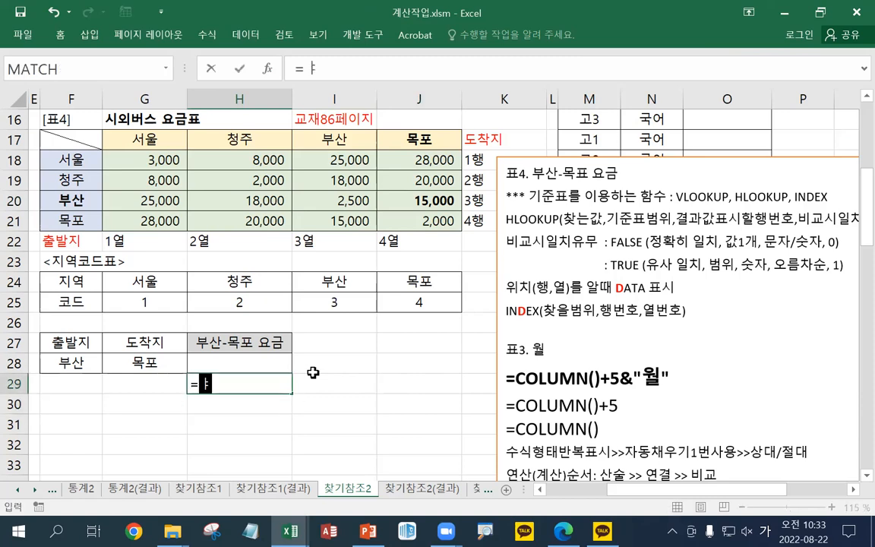
{"action": "key", "text": "BackSpace"}
{"action": "key", "text": "BackSpace"}
{"action": "key", "text": "BackSpace"}
{"action": "key", "text": "BackSpace"}
{"action": "key", "text": "Hangul"}
{"action": "type", "text": "INDEX("}
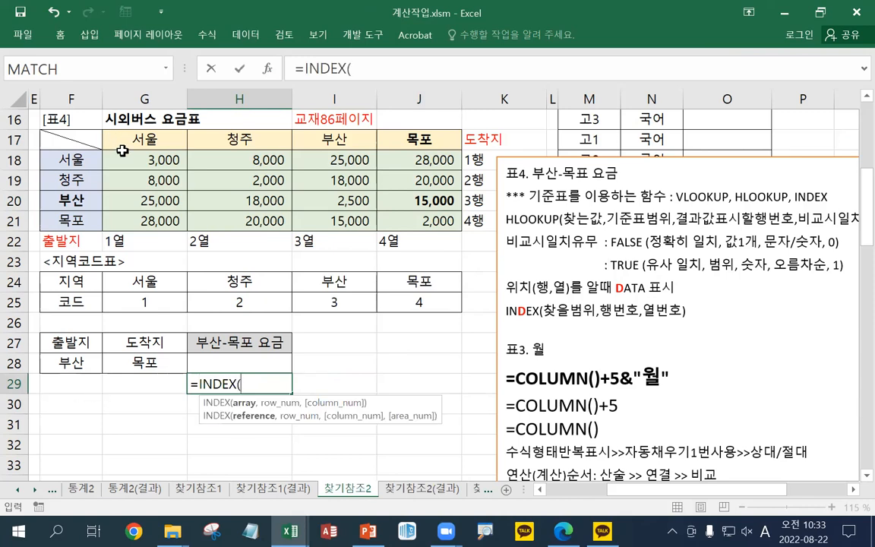
{"action": "left_click_drag", "start_coordinate": [121, 157], "coordinate": [441, 222]}
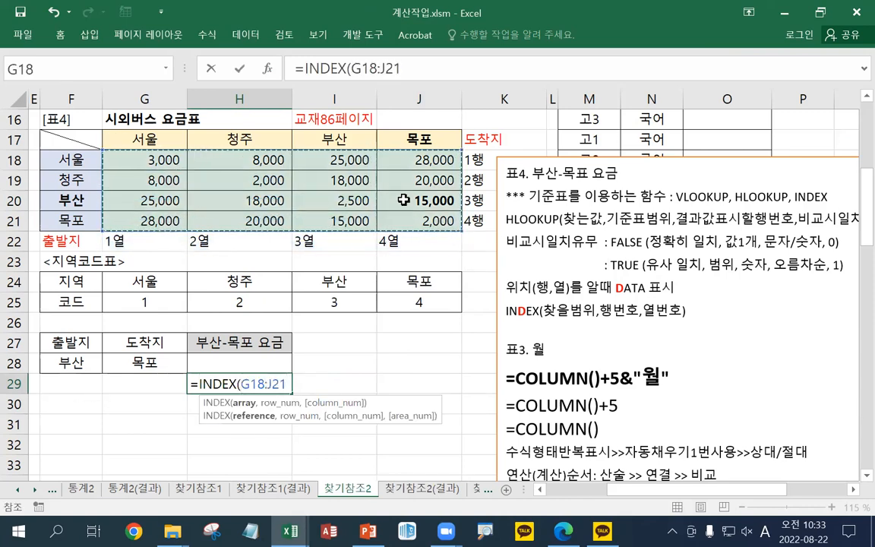
{"action": "type", "text": ",3,4"}
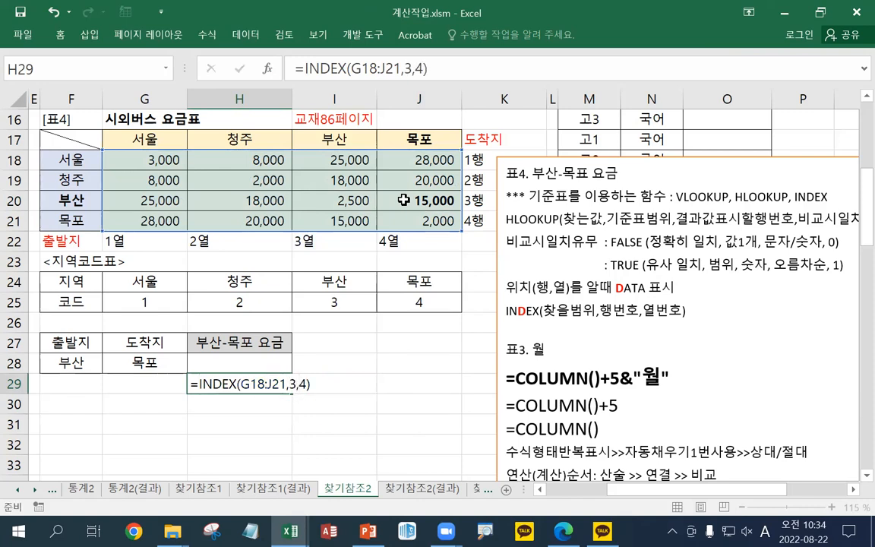
{"action": "key", "text": "ctrl+Return"}
- Copy the INDEX formula from H29 into I29 as literal text and make it bold
{"action": "left_click", "coordinate": [435, 76]}
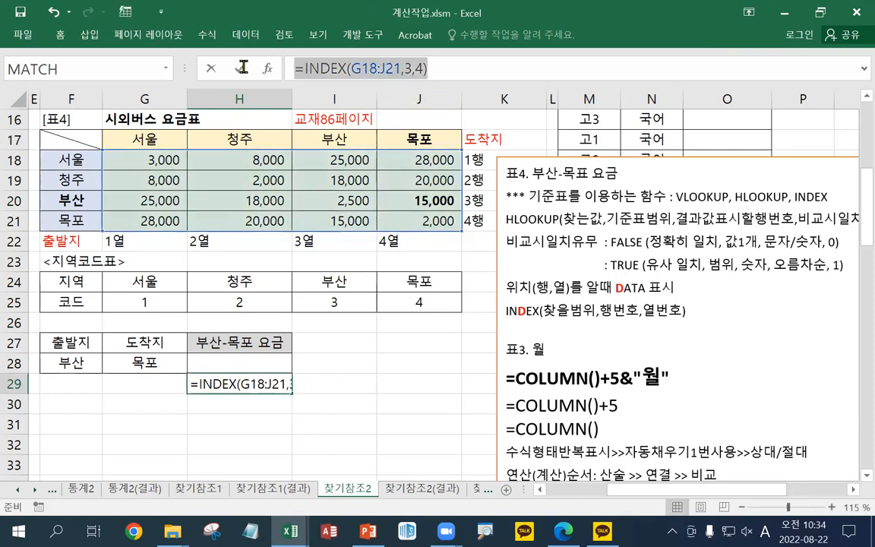
{"action": "key", "text": "Escape"}
{"action": "left_click", "coordinate": [363, 385]}
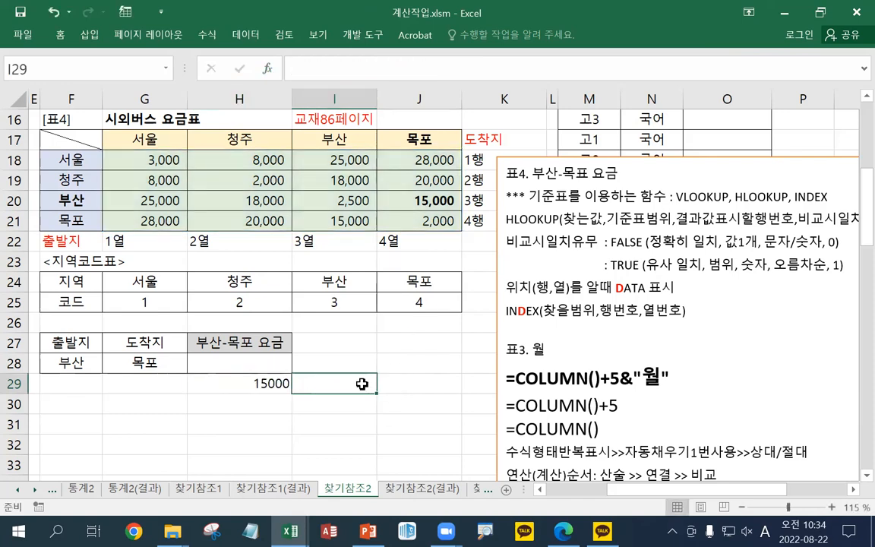
{"action": "type", "text": "'"}
{"action": "key", "text": "ctrl+v"}
{"action": "key", "text": "ctrl+Return"}
{"action": "key", "text": "ctrl+b"}
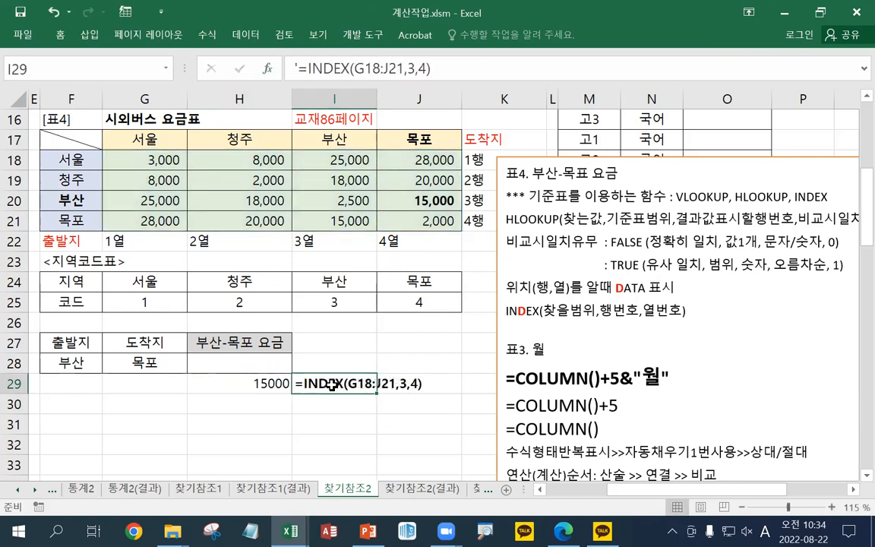
{"action": "left_click", "coordinate": [246, 396]}
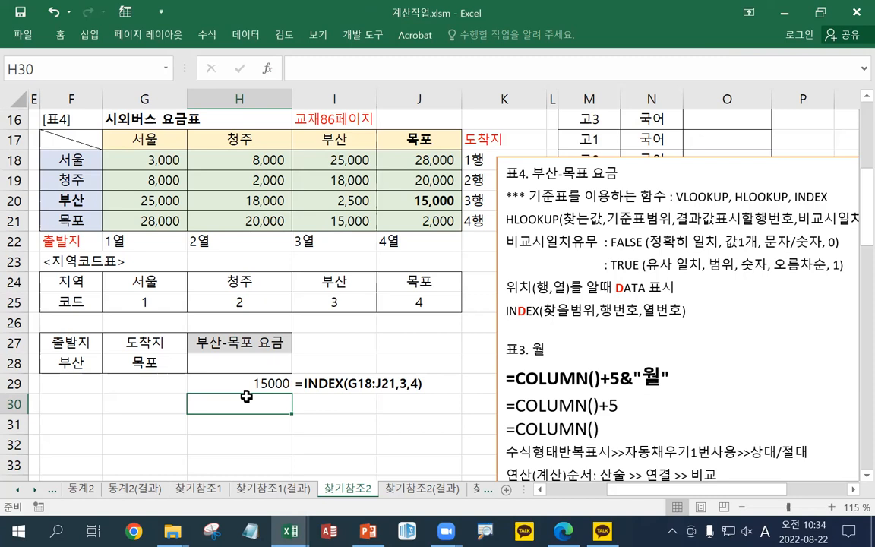
{"action": "type", "text": "="}
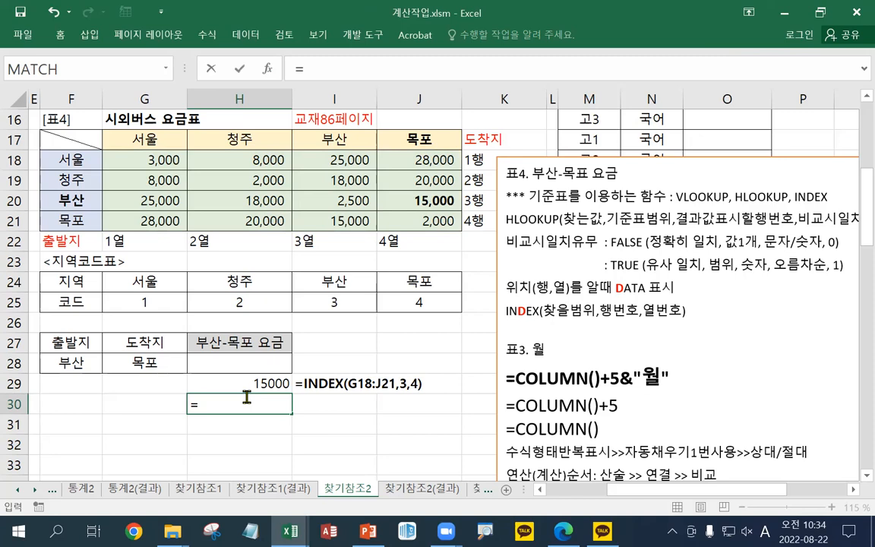
{"action": "type", "text": "MATCH"}
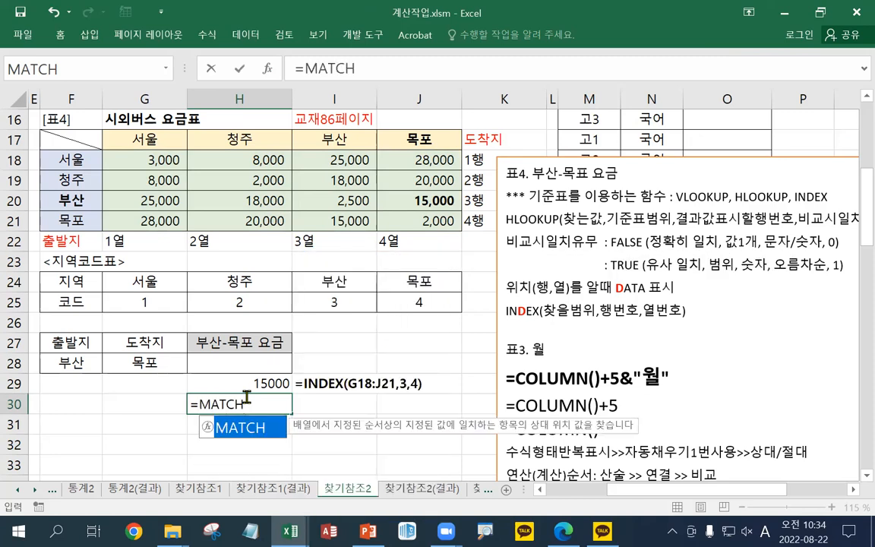
{"action": "key", "text": "Escape"}
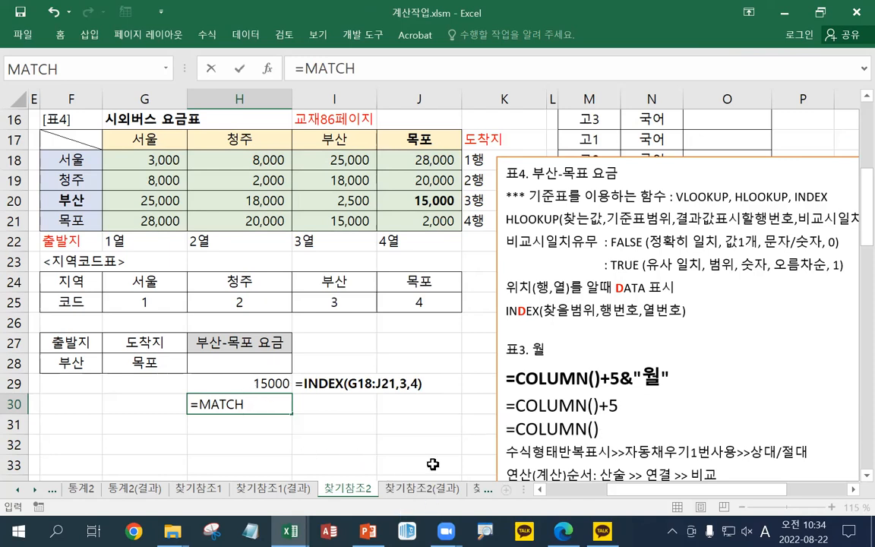
{"action": "key", "text": "Escape"}
- Review the MATCH syntax and match-type notes in 엑셀2016기능정리_컴활1급.xlsm, then return to 계산작업.xlsm
{"action": "mouse_move", "coordinate": [288, 529]}
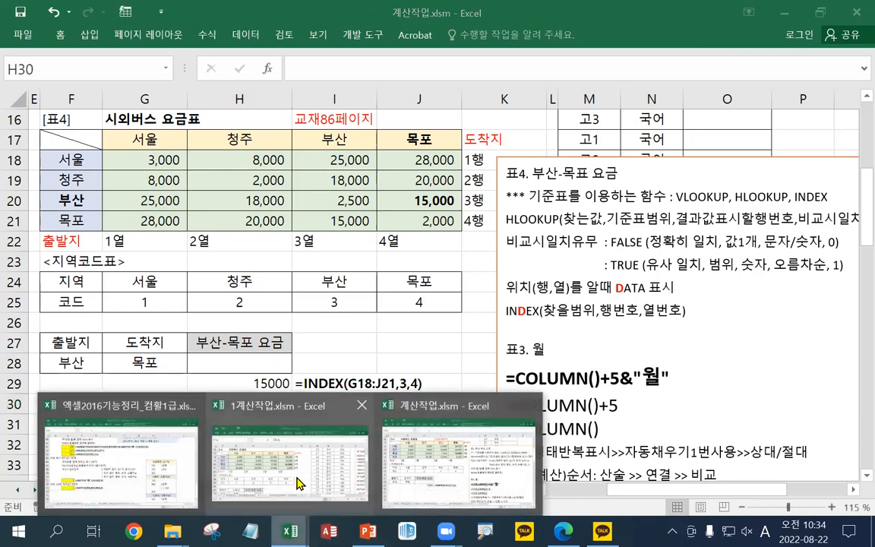
{"action": "left_click", "coordinate": [144, 419]}
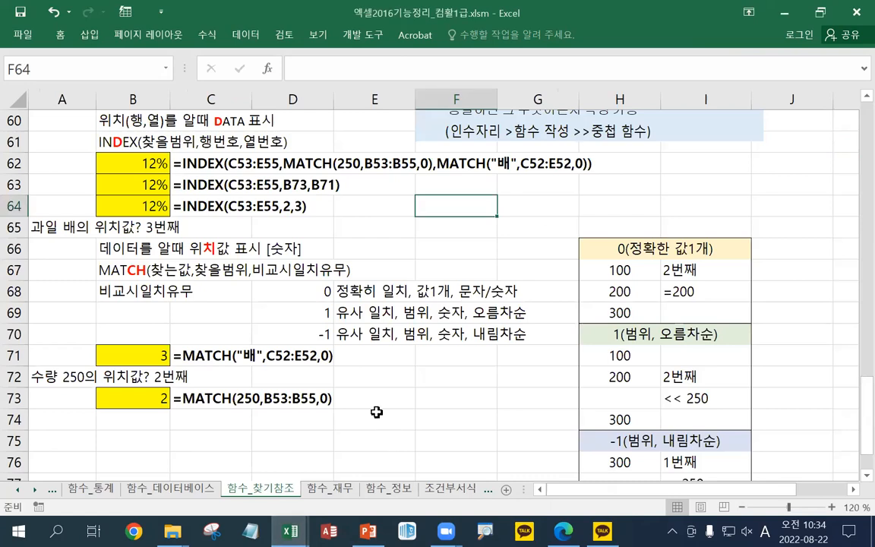
{"action": "scroll", "coordinate": [328, 381], "scroll_direction": "up", "scroll_amount": 1}
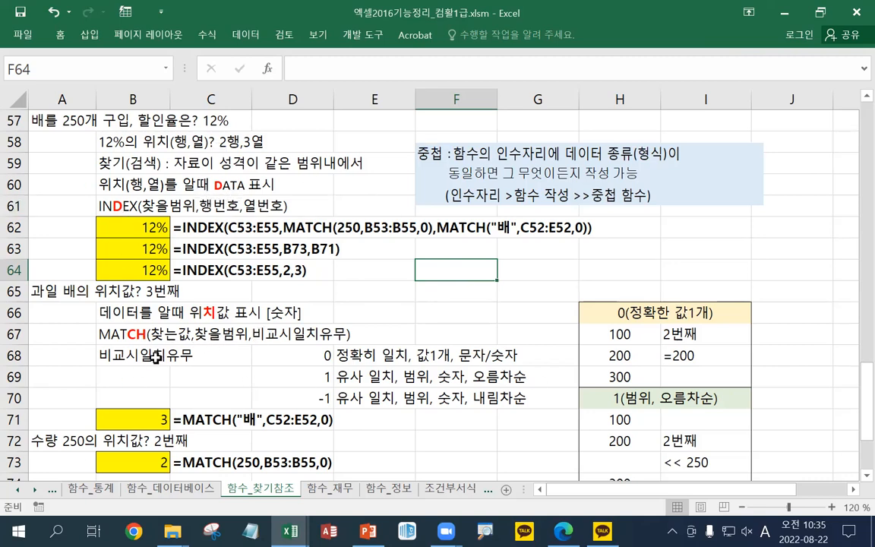
{"action": "left_click", "coordinate": [784, 12]}
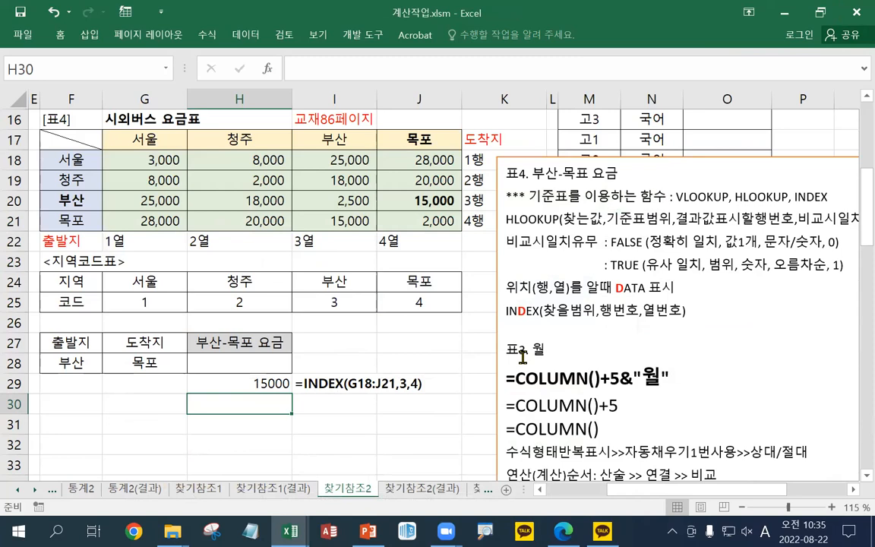
- Find the 부산 row position in H30 with =MATCH(F28,F18:F21,0)
{"action": "type", "text": "=MA"}
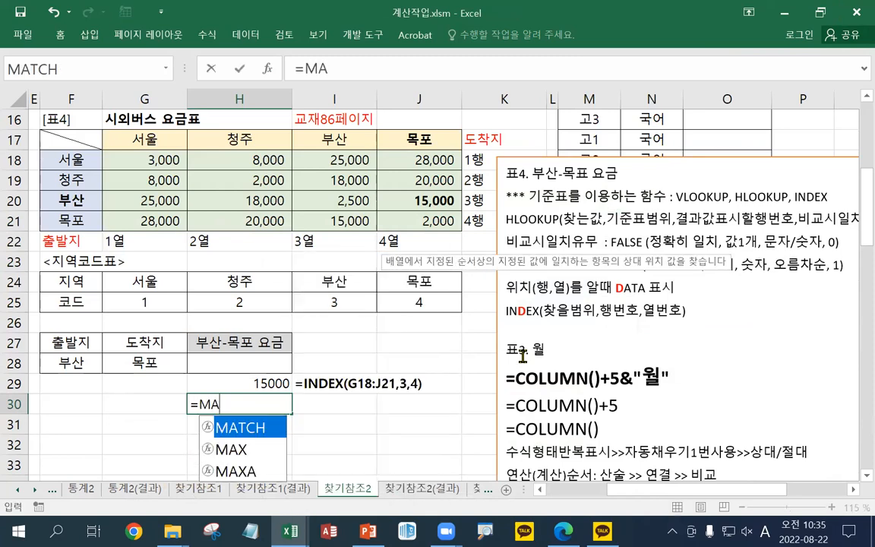
{"action": "type", "text": "TCH("}
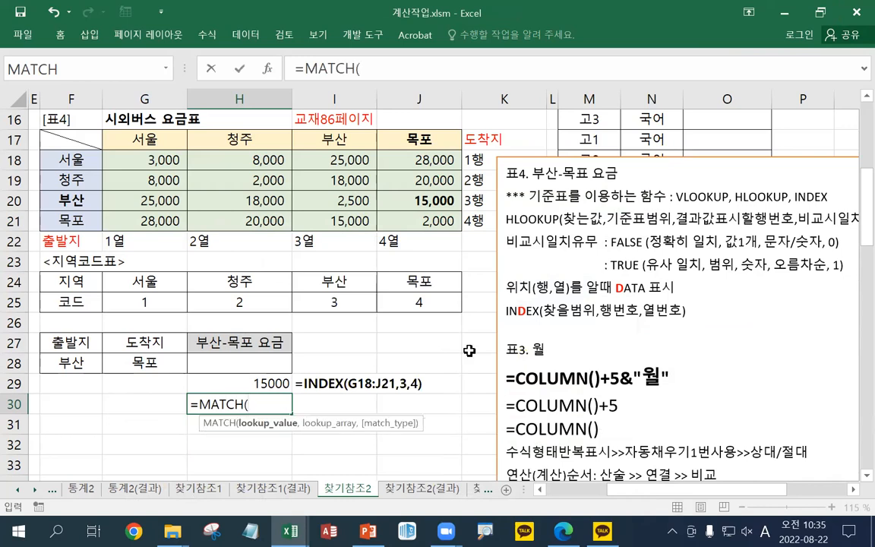
{"action": "left_click", "coordinate": [71, 366]}
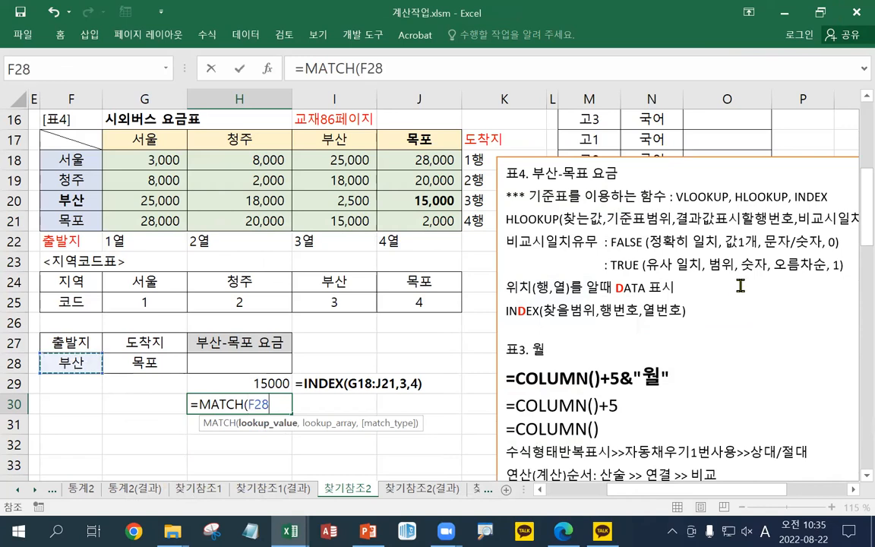
{"action": "type", "text": ","}
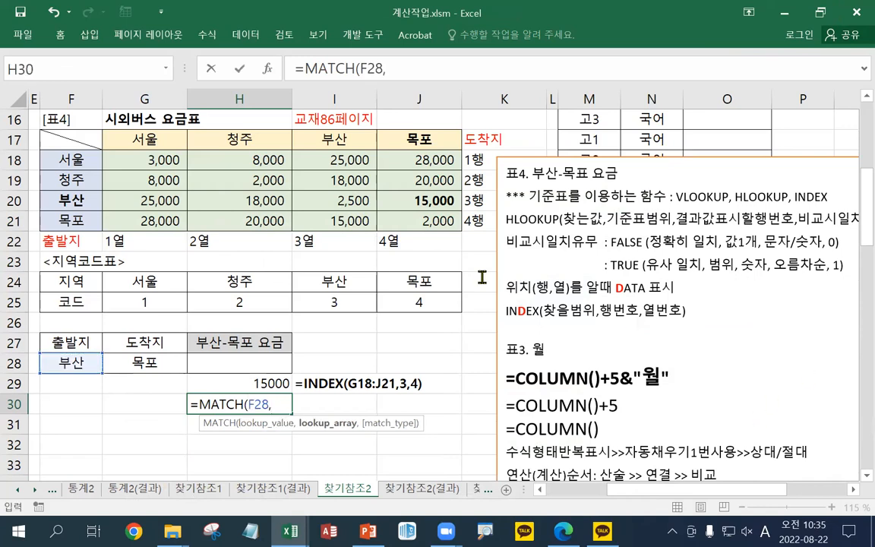
{"action": "left_click_drag", "start_coordinate": [70, 160], "coordinate": [79, 220]}
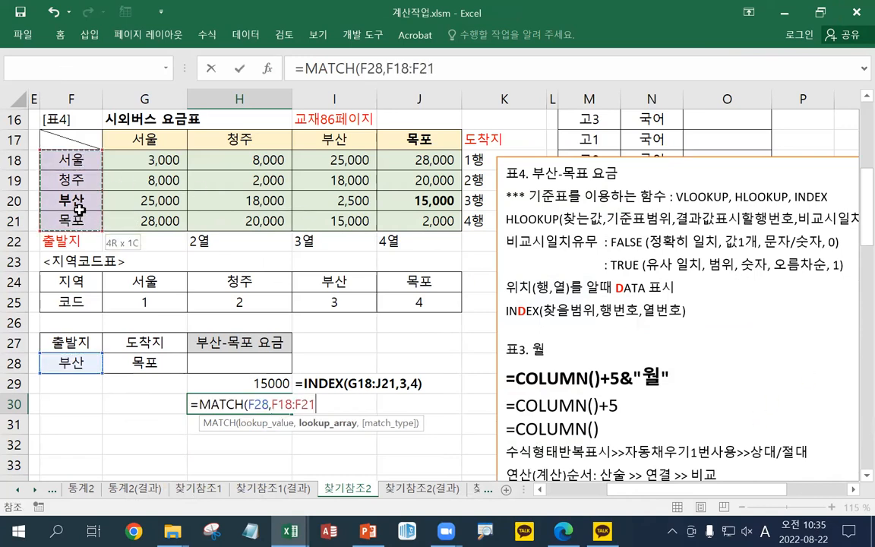
{"action": "type", "text": ","}
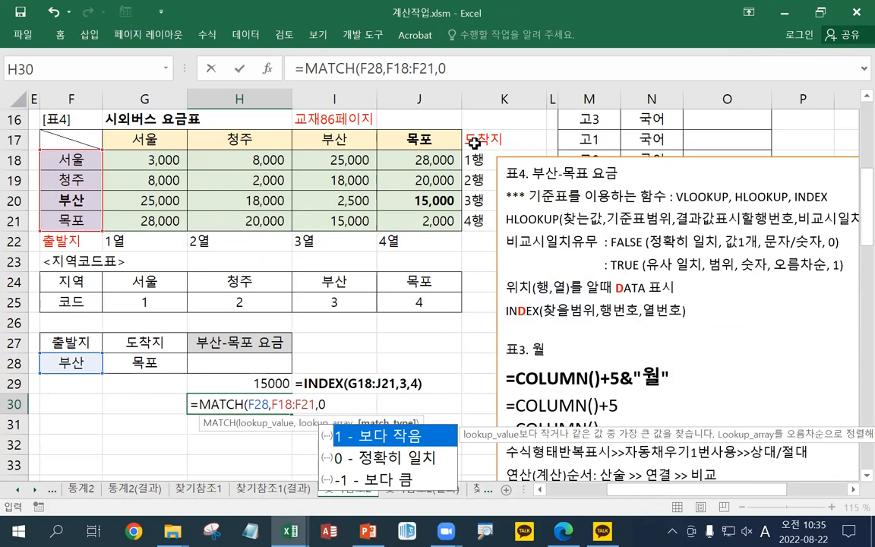
{"action": "type", "text": "0)\\"}
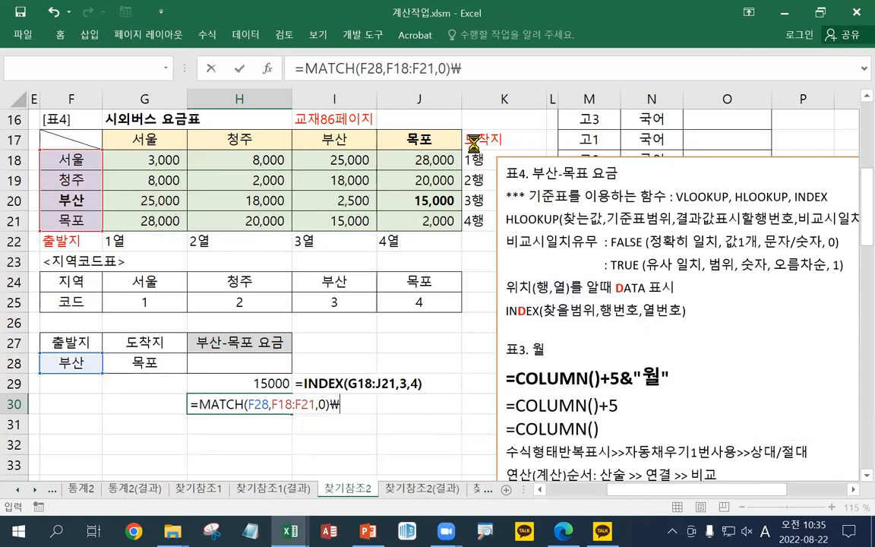
{"action": "key", "text": "Return"}
{"action": "key", "text": "Return"}
{"action": "key", "text": "Return"}
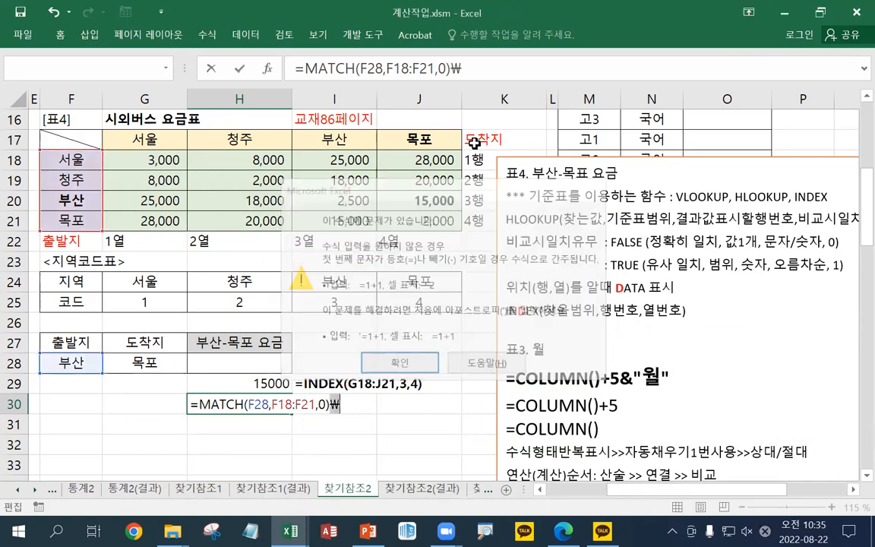
{"action": "key", "text": "BackSpace"}
{"action": "key", "text": "Return"}
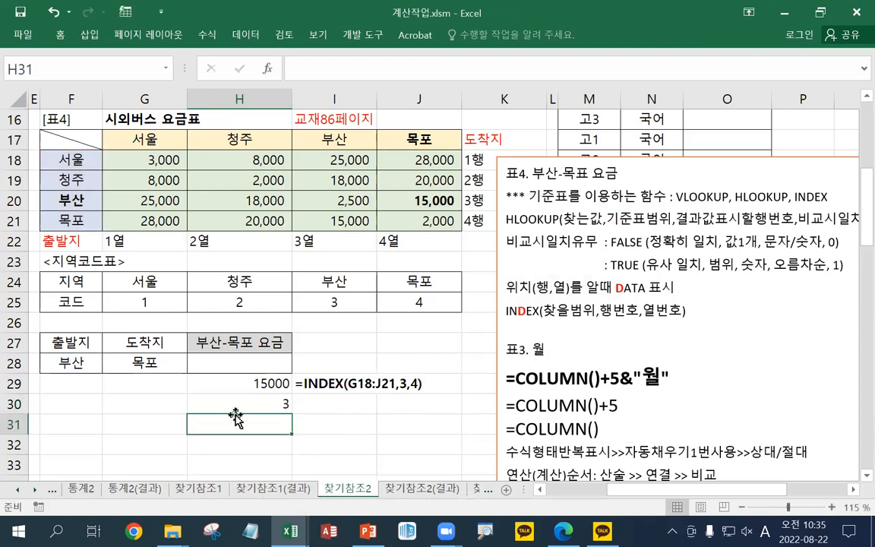
- Copy the MATCH formula from H30 into I30 as literal text
{"action": "key", "text": "Up"}
{"action": "left_click", "coordinate": [408, 68]}
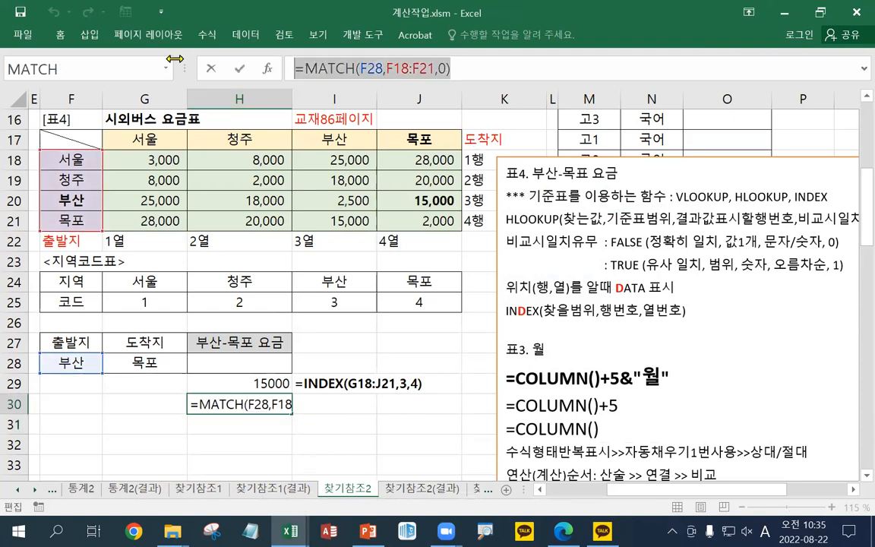
{"action": "key", "text": "Escape"}
{"action": "left_click", "coordinate": [330, 404]}
{"action": "type", "text": "'"}
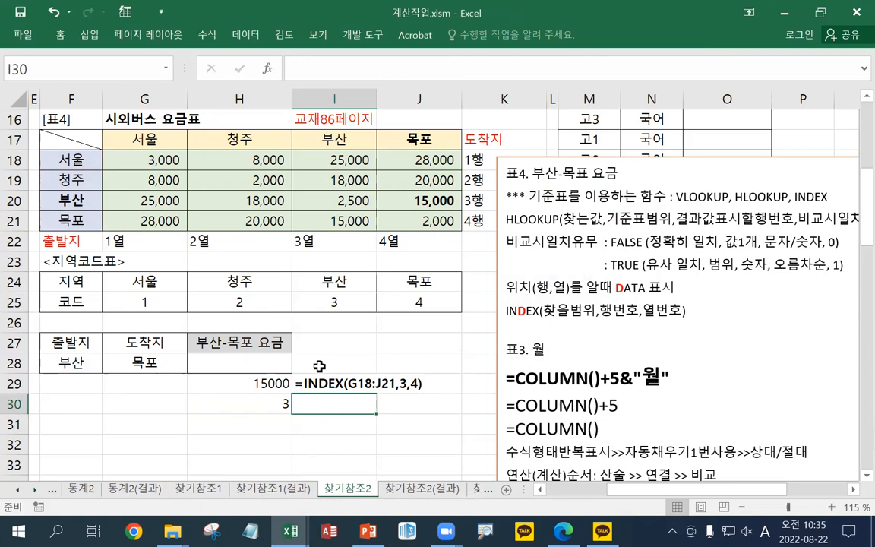
{"action": "type", "text": "=MATCH(F28,F18:F21,0)"}
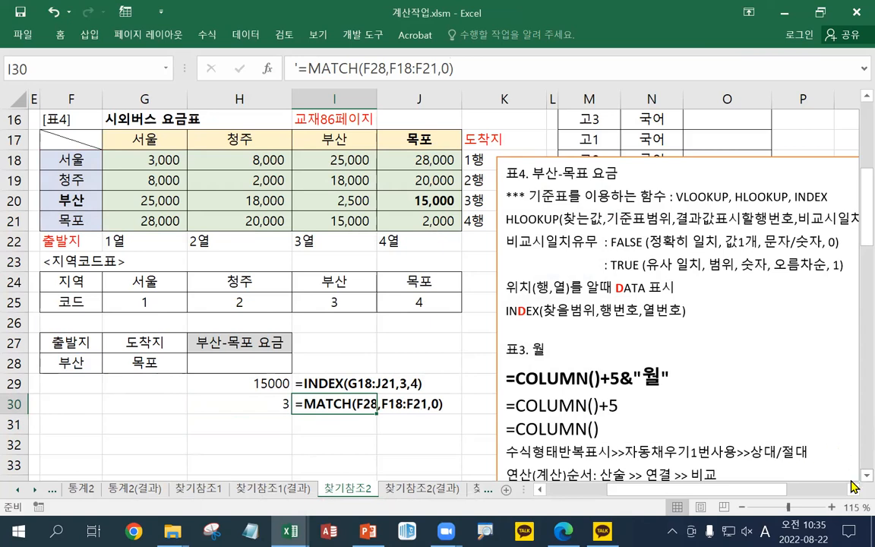
- Find the 목포 column position in H31 with =MATCH(G28,G17:J17,0)
{"action": "scroll", "coordinate": [852, 478], "scroll_direction": "down", "scroll_amount": 1}
{"action": "left_click", "coordinate": [271, 408]}
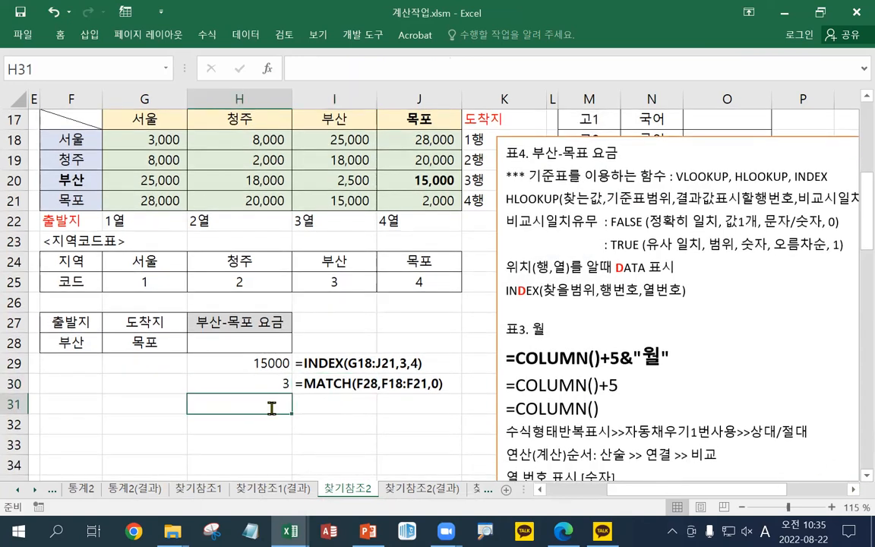
{"action": "type", "text": "="}
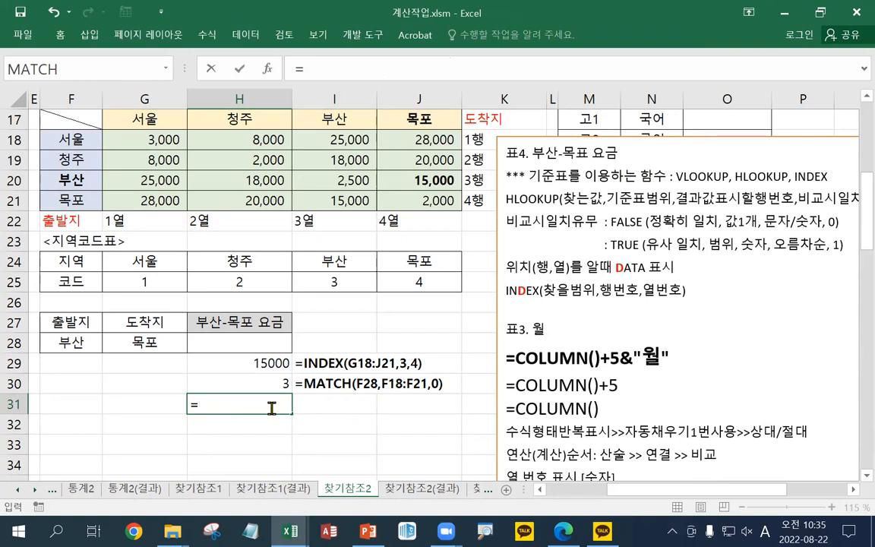
{"action": "type", "text": "MATCH("}
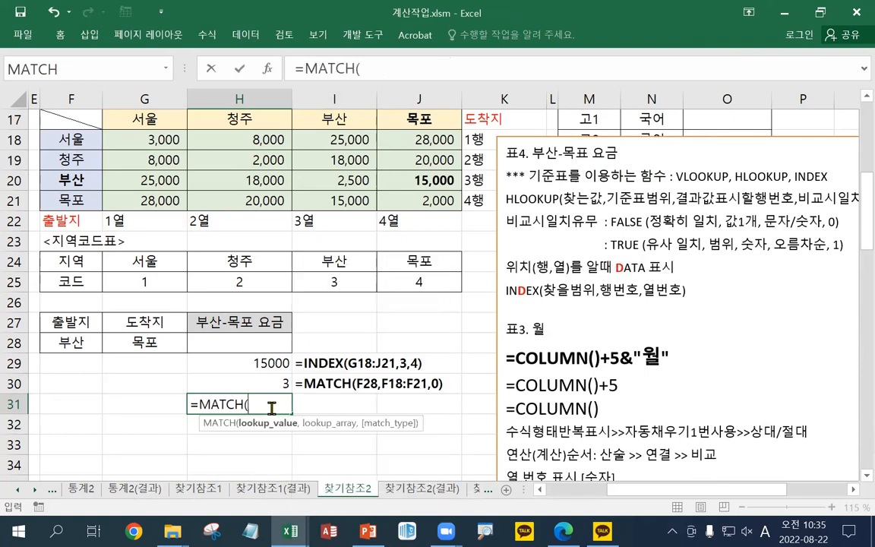
{"action": "left_click", "coordinate": [139, 339]}
{"action": "type", "text": ","}
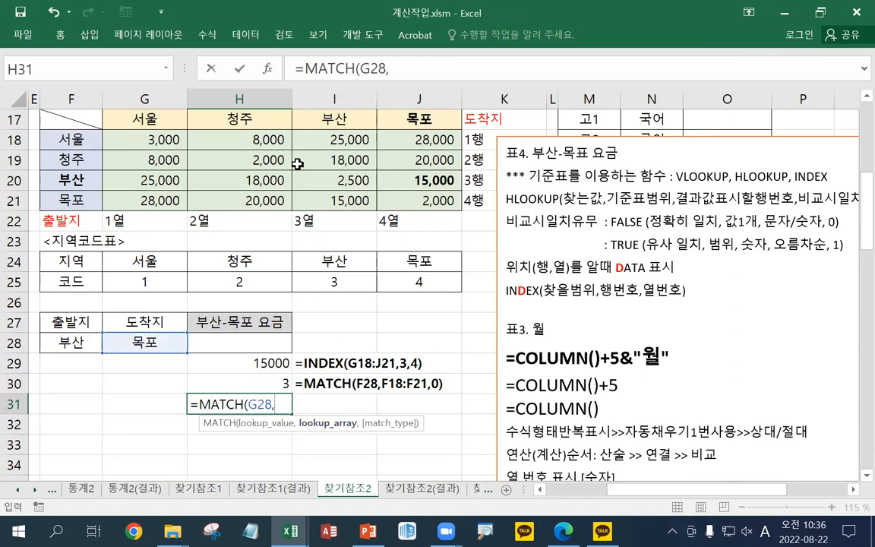
{"action": "left_click_drag", "start_coordinate": [138, 118], "coordinate": [448, 123]}
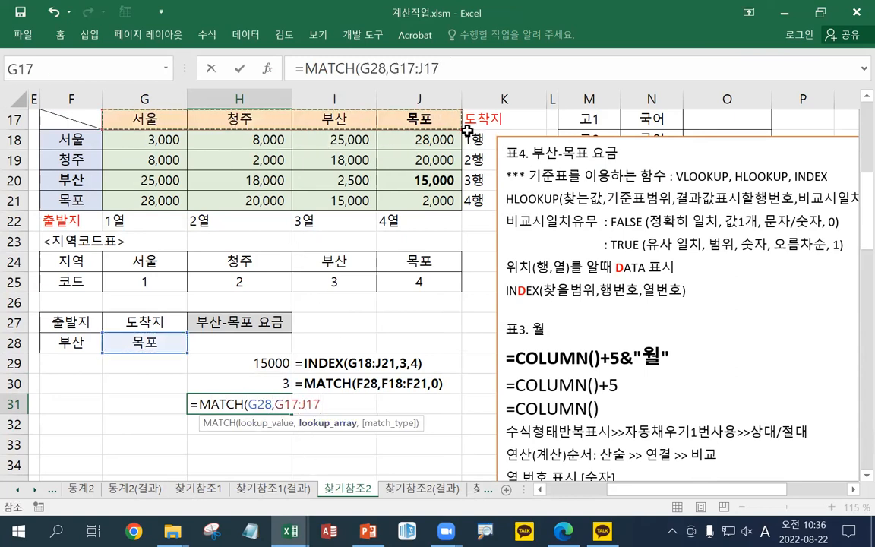
{"action": "type", "text": ","}
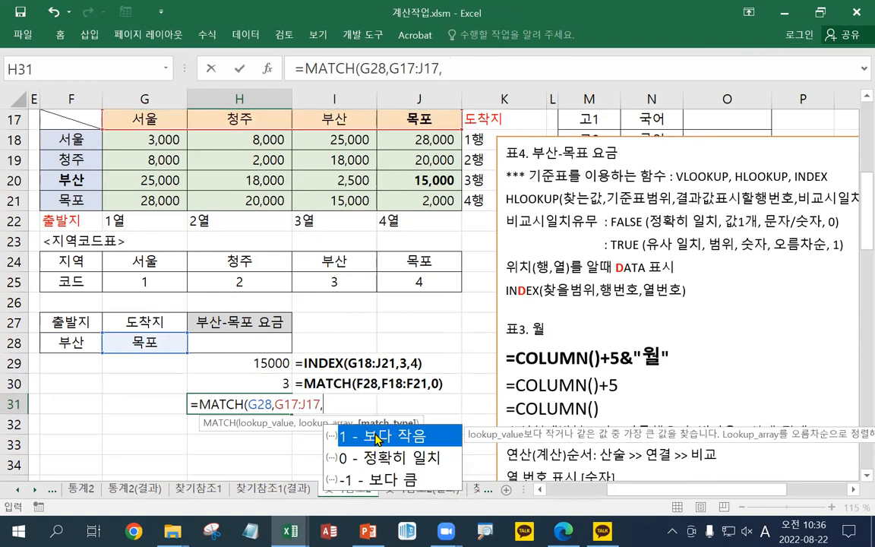
{"action": "type", "text": "0)"}
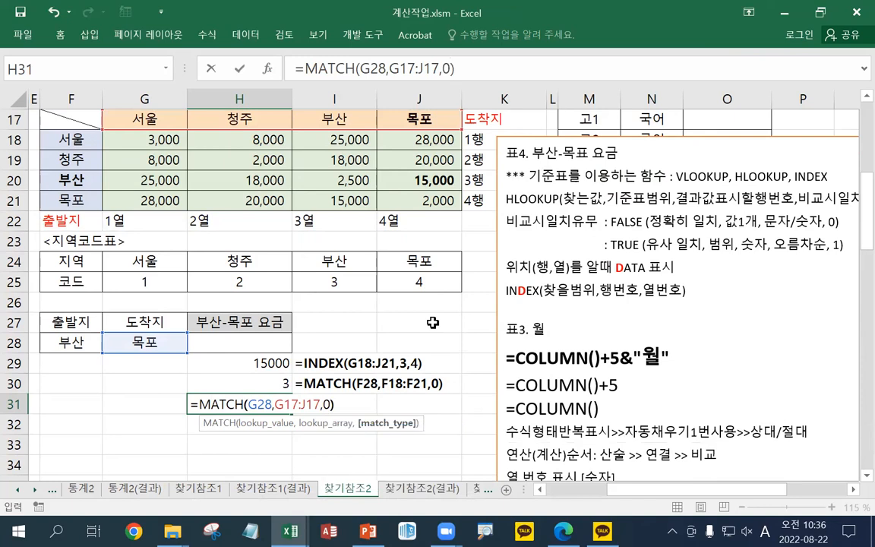
{"action": "key", "text": "Return"}
- Copy the MATCH formula from H31 into I31 as literal text
{"action": "left_click_drag", "start_coordinate": [465, 69], "coordinate": [262, 54]}
{"action": "key", "text": "ctrl+c"}
{"action": "key", "text": "Escape"}
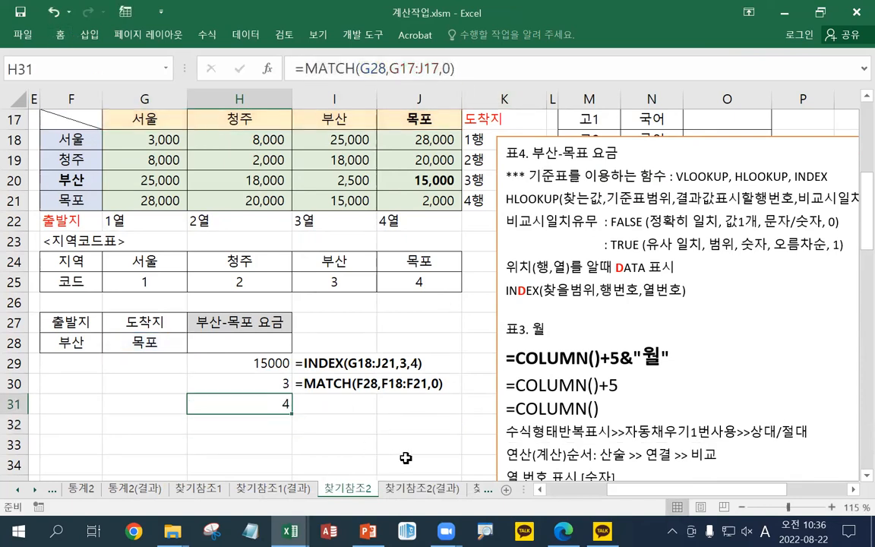
{"action": "left_click", "coordinate": [334, 403]}
{"action": "type", "text": "'"}
{"action": "key", "text": "ctrl+v"}
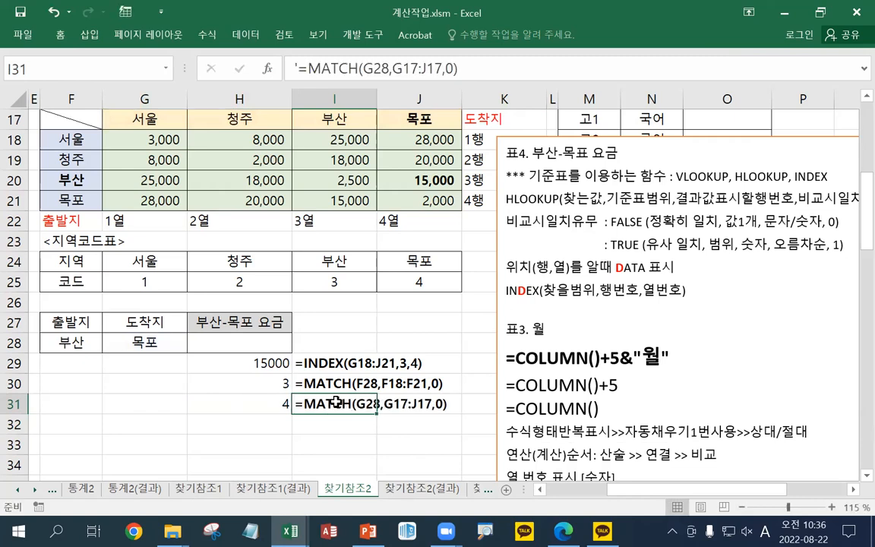
- Begin an INDEX formula in H32 below the two MATCH results
{"action": "left_click", "coordinate": [243, 430]}
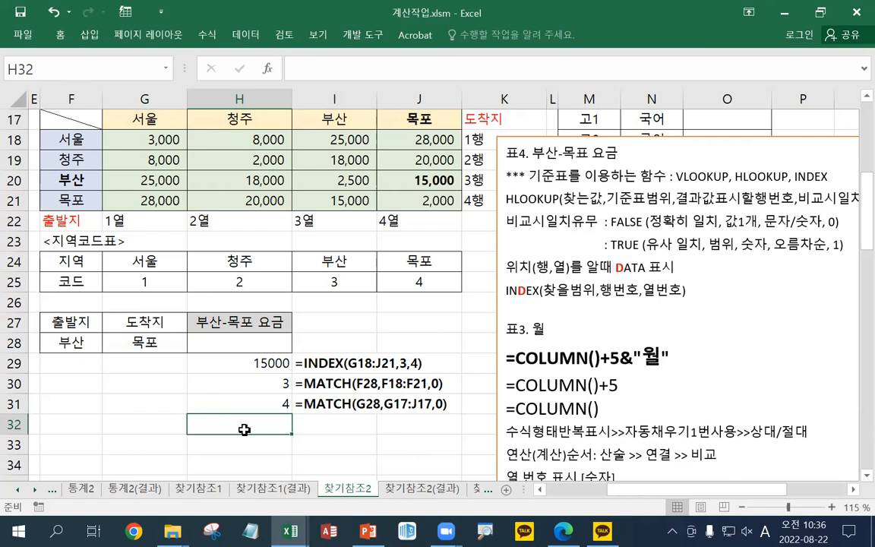
{"action": "left_click_drag", "start_coordinate": [251, 382], "coordinate": [249, 403]}
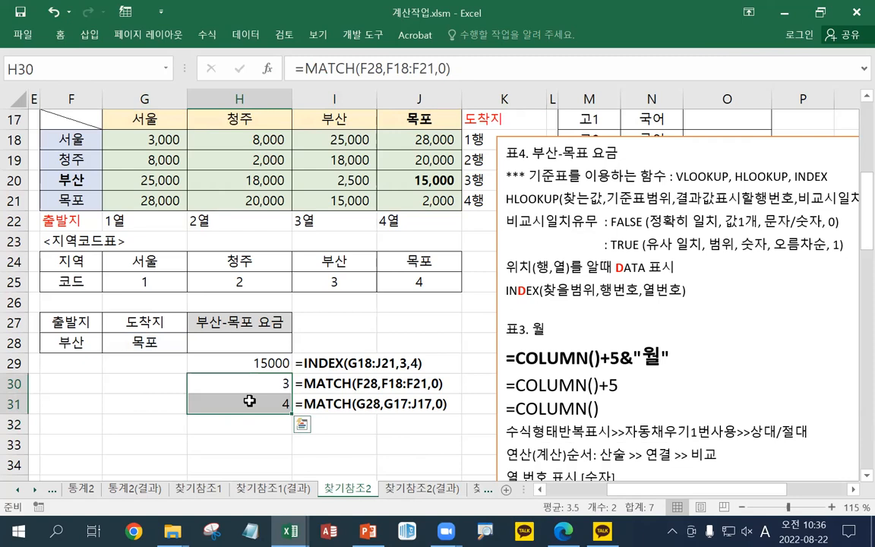
{"action": "left_click", "coordinate": [214, 416]}
{"action": "type", "text": "="}
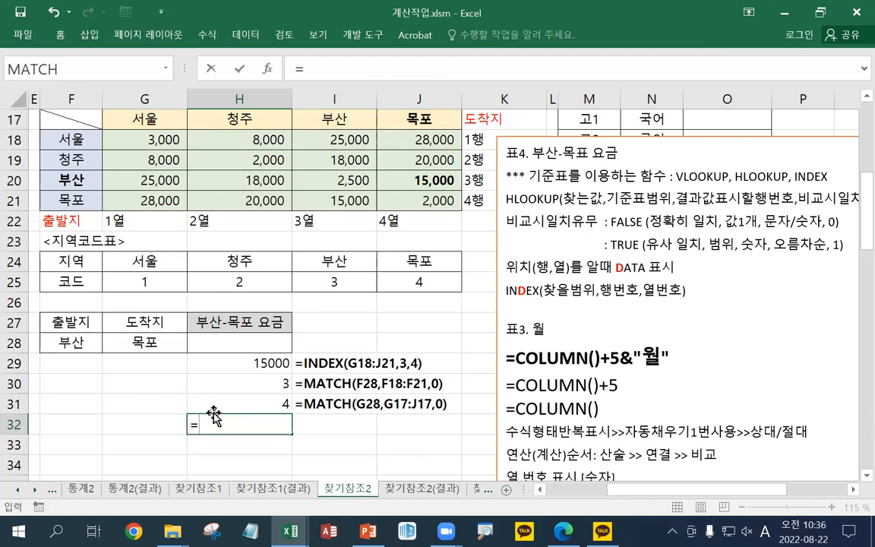
{"action": "type", "text": "INDEX("}
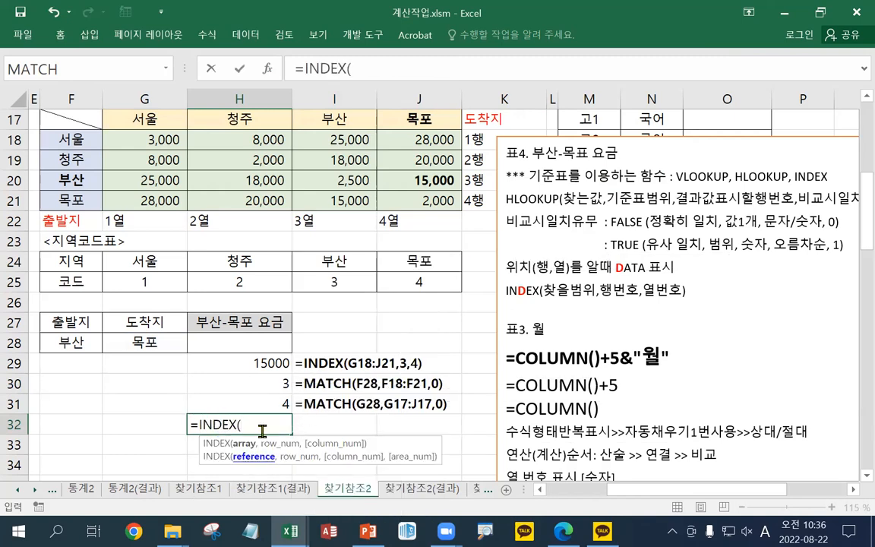
- Complete the H32 formula as =INDEX(G18:J21,H30,H31), taking the row and column numbers from the two MATCH result cells
{"action": "left_click_drag", "start_coordinate": [148, 137], "coordinate": [453, 199]}
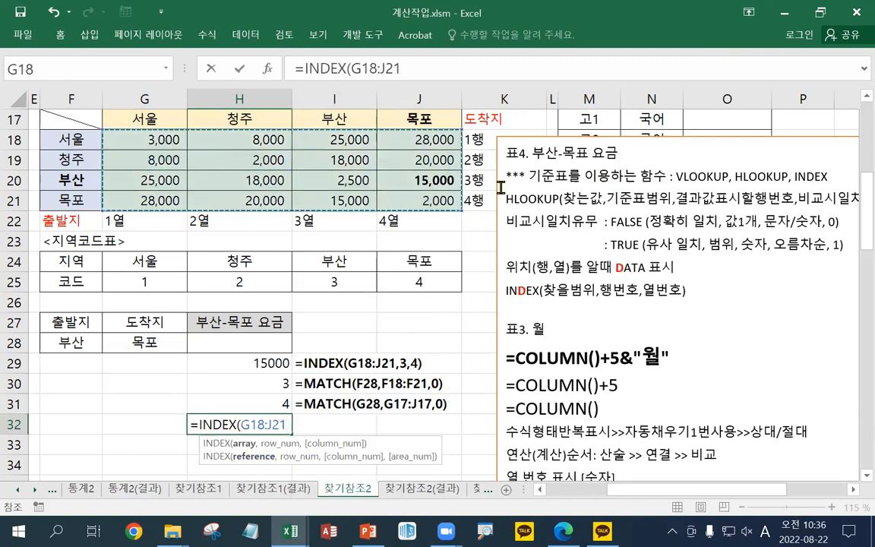
{"action": "type", "text": ","}
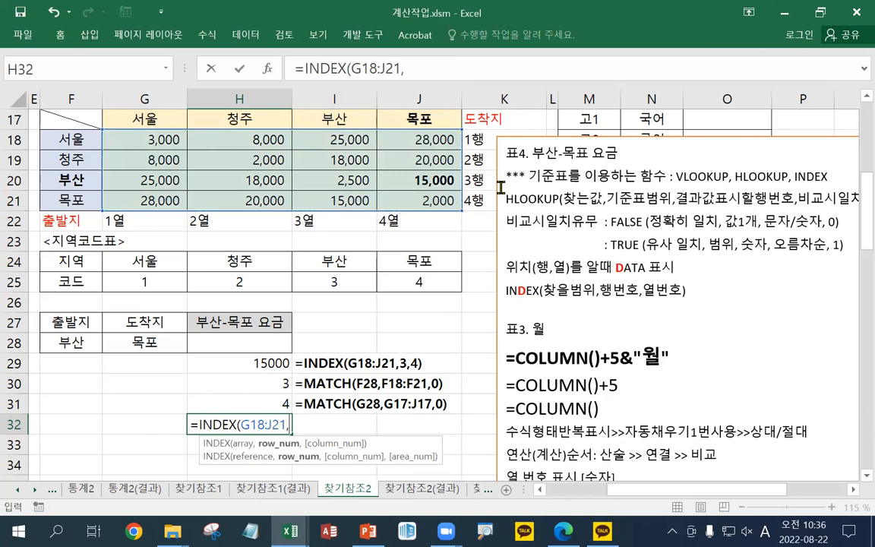
{"action": "left_click", "coordinate": [251, 383]}
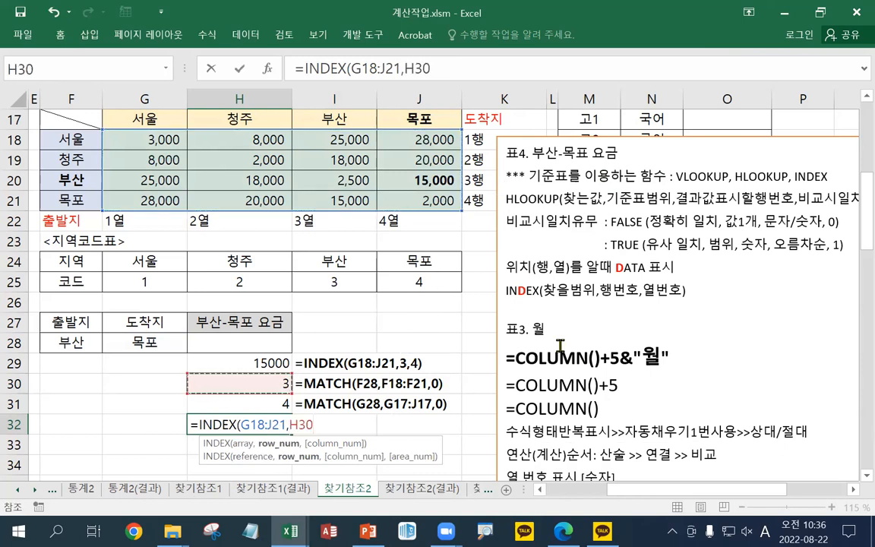
{"action": "type", "text": ","}
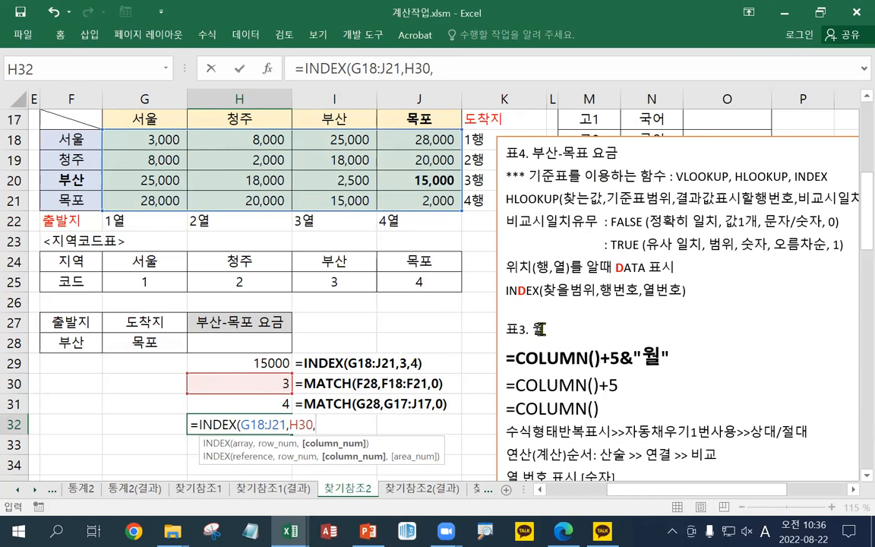
{"action": "left_click", "coordinate": [250, 404]}
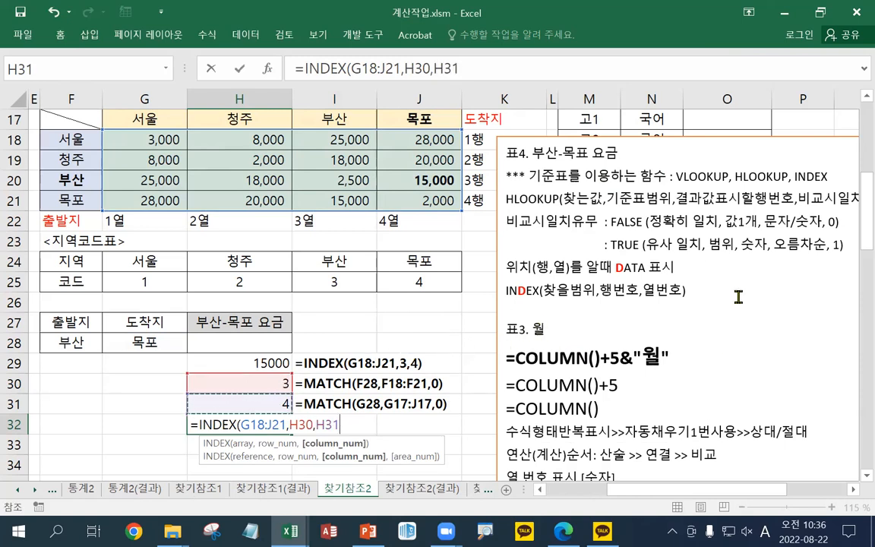
{"action": "type", "text": ")"}
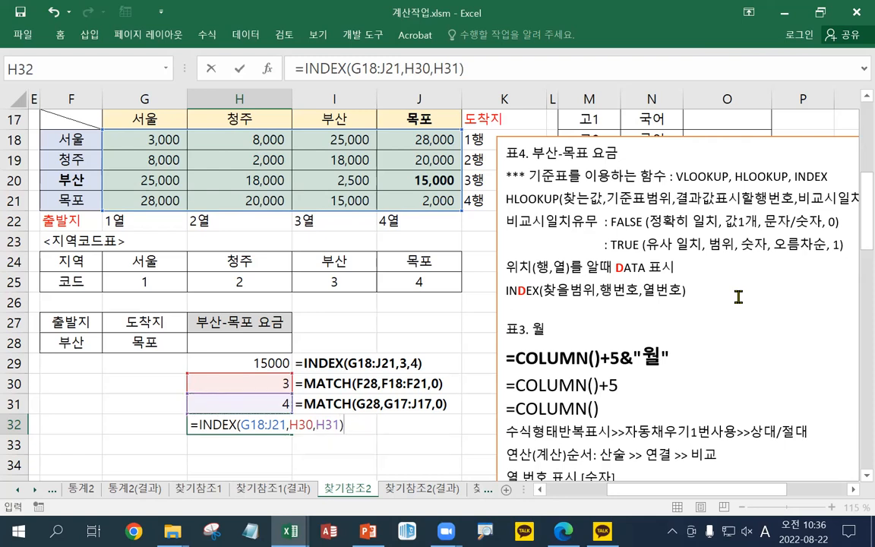
{"action": "key", "text": "Return"}
{"action": "key", "text": "Up"}
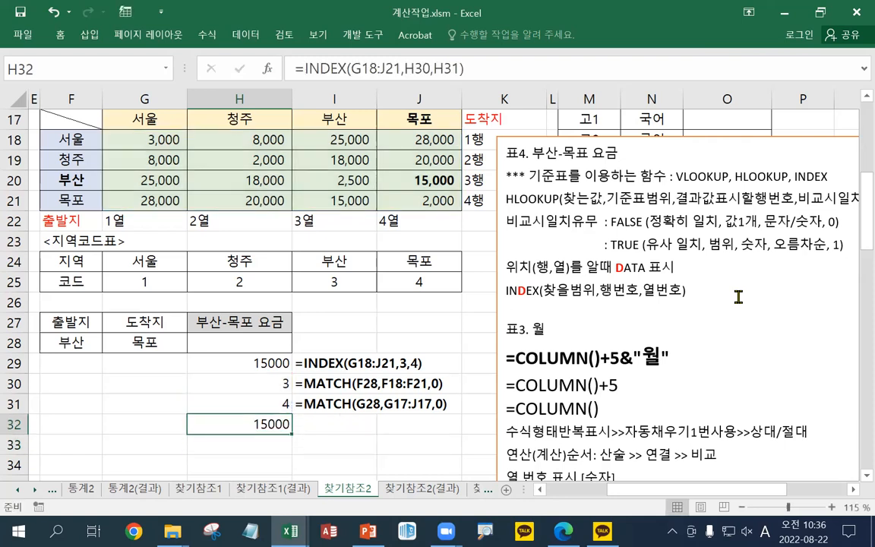
- Copy the H32 formula into I32 as literal text, =INDEX(G18:J21,H30,H31), and make it bold
{"action": "left_click", "coordinate": [484, 70]}
{"action": "key", "text": "Escape"}
{"action": "left_click", "coordinate": [338, 422]}
{"action": "type", "text": "'"}
{"action": "key", "text": "ctrl+v"}
{"action": "key", "text": "ctrl+Return"}
{"action": "key", "text": "ctrl+b"}
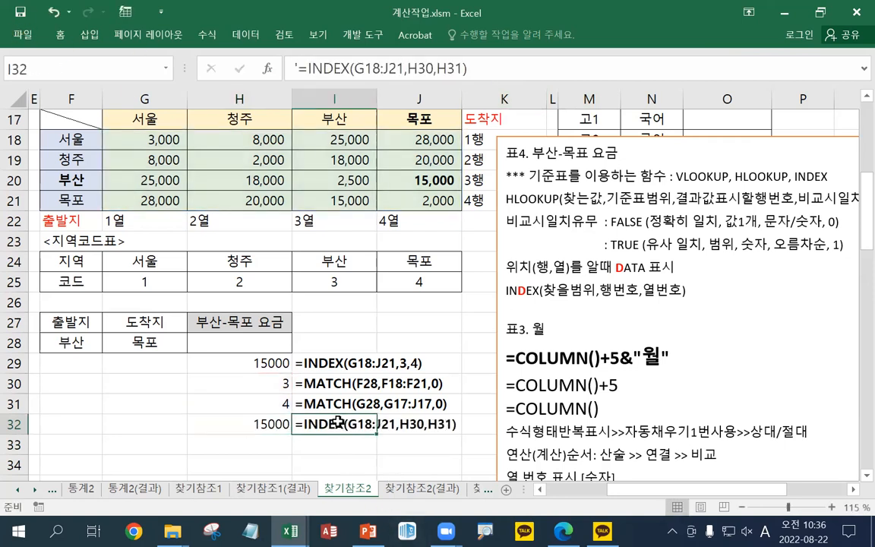
- Split the worksheet window horizontally above row 28
{"action": "left_click", "coordinate": [253, 440]}
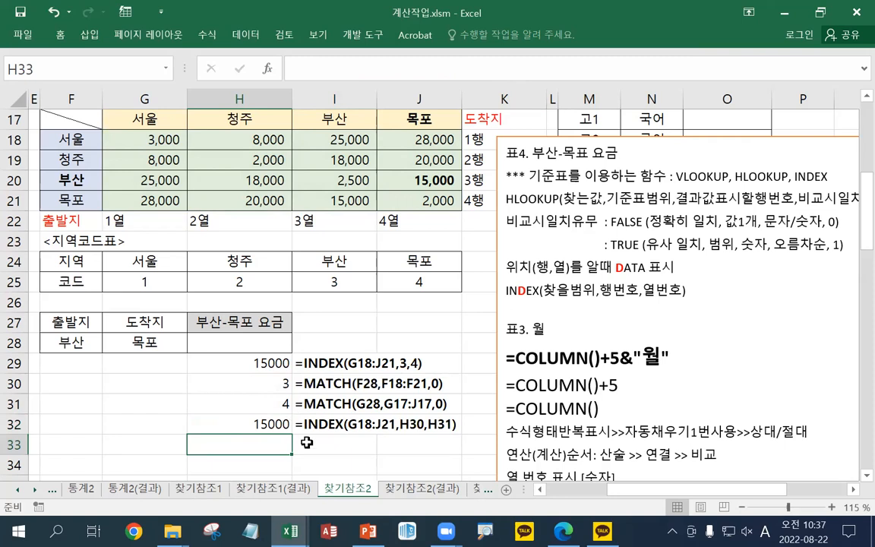
{"action": "left_click", "coordinate": [15, 342]}
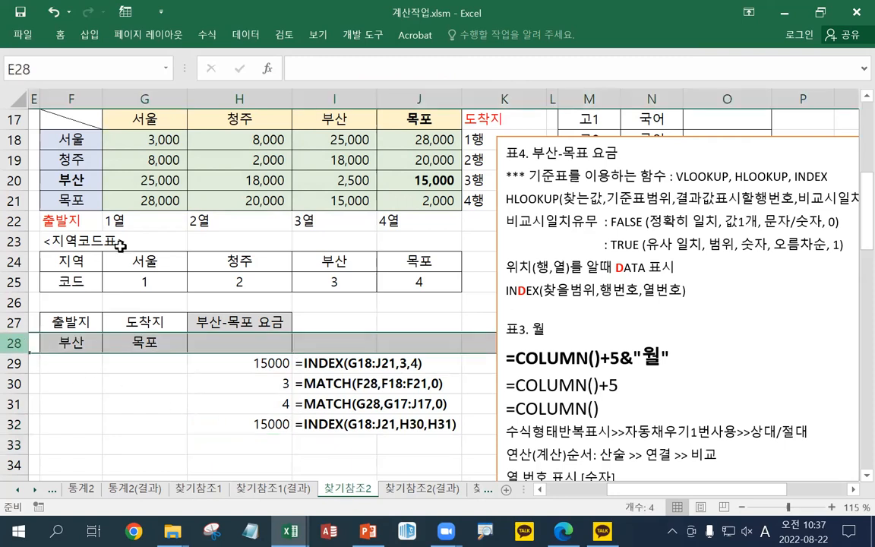
{"action": "double_click", "coordinate": [509, 14]}
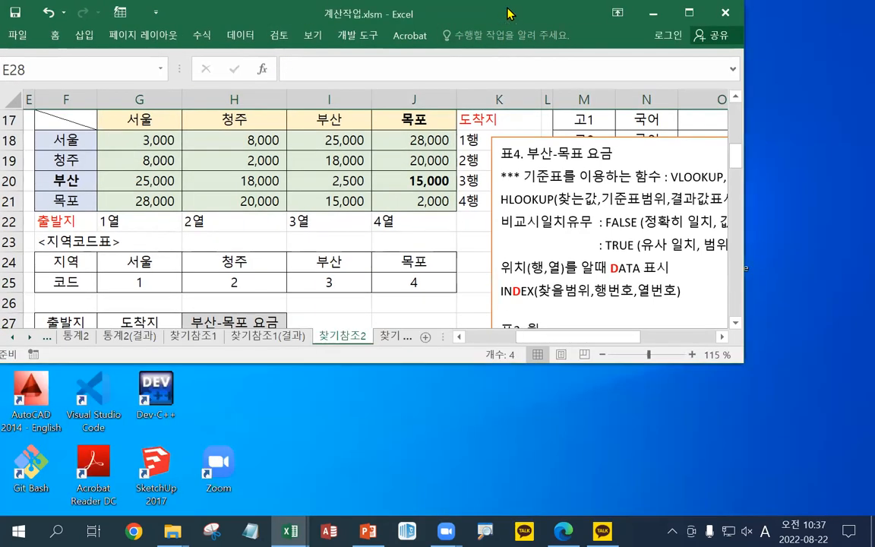
{"action": "double_click", "coordinate": [509, 12]}
{"action": "left_click", "coordinate": [317, 41]}
{"action": "left_click", "coordinate": [540, 58]}
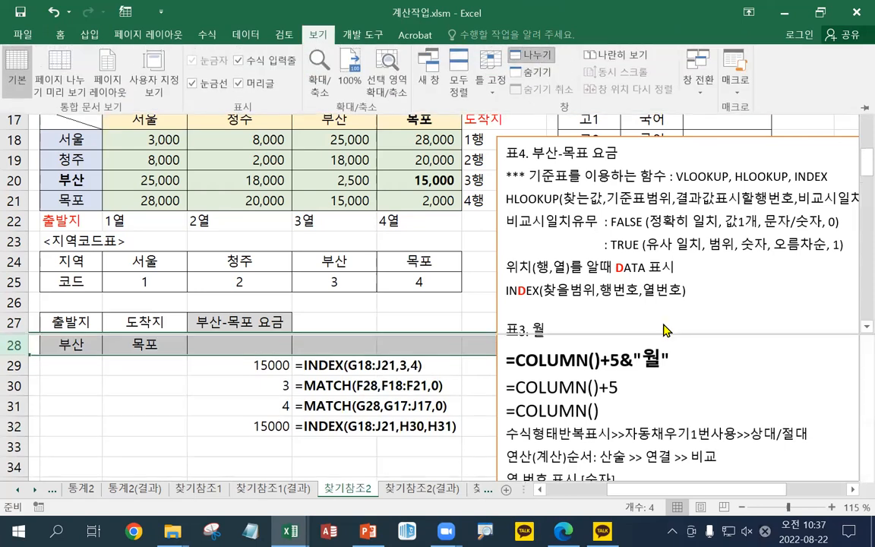
- Begin a formula in H33 with INDEX and the fare range G18:J21 as its array
{"action": "left_click", "coordinate": [865, 474]}
{"action": "scroll", "coordinate": [852, 481], "scroll_direction": "down", "scroll_amount": 1}
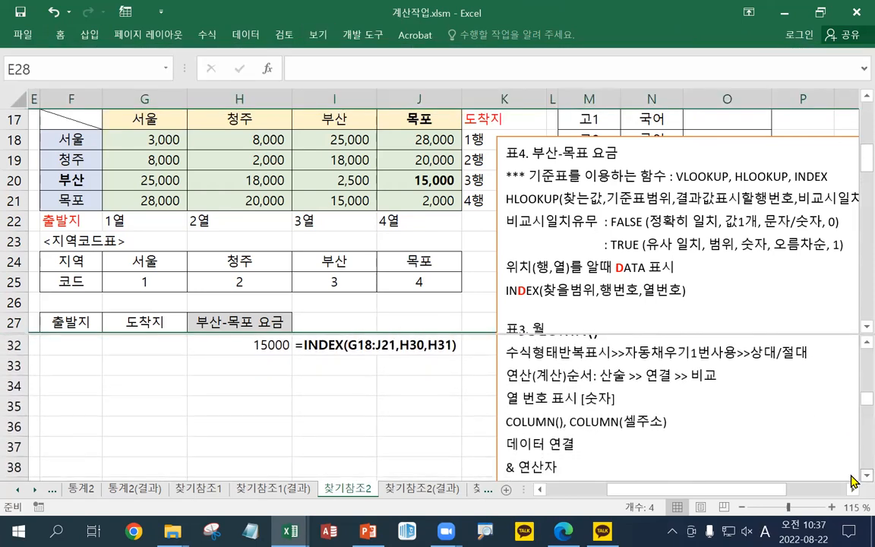
{"action": "scroll", "coordinate": [771, 327], "scroll_direction": "up", "scroll_amount": 2}
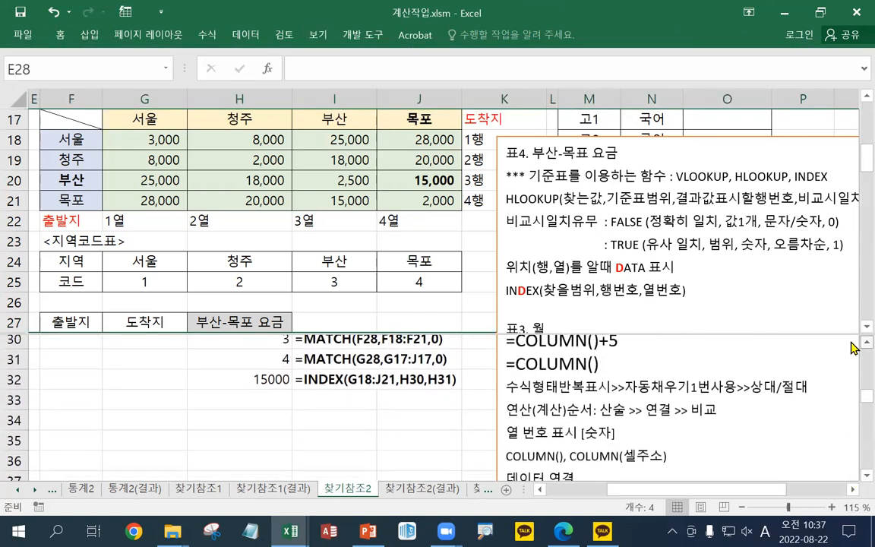
{"action": "left_click", "coordinate": [283, 400]}
{"action": "type", "text": "="}
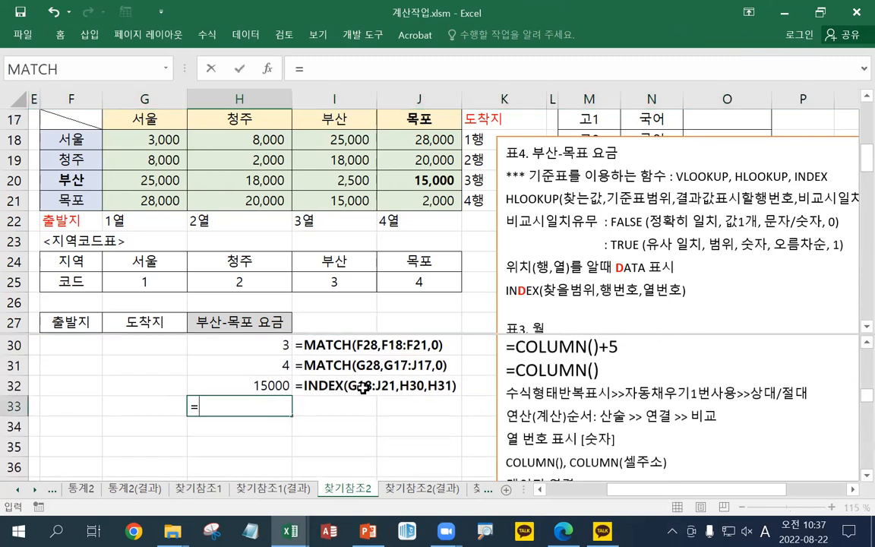
{"action": "type", "text": "INDEX"}
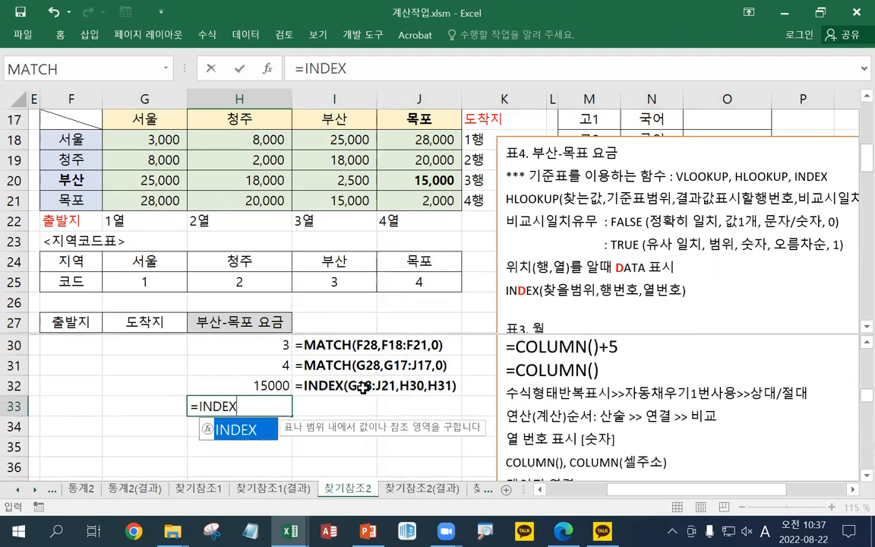
{"action": "type", "text": "("}
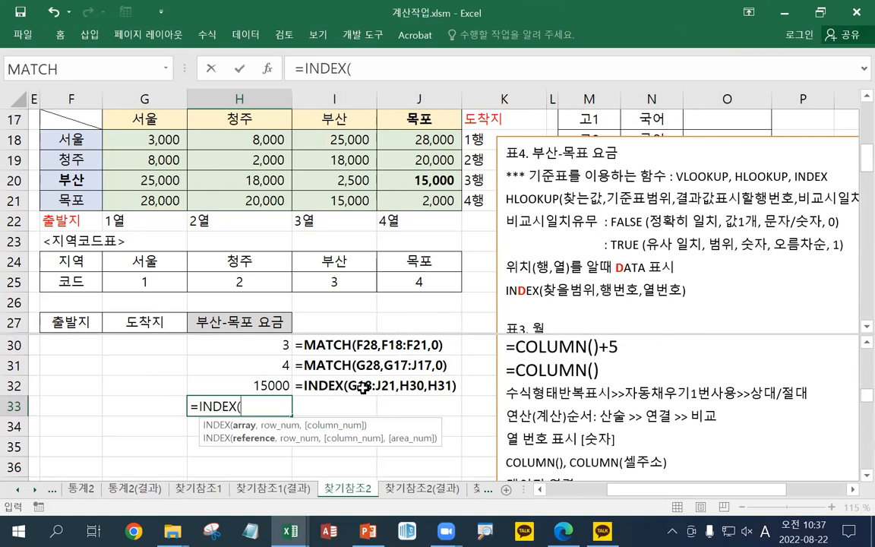
{"action": "left_click_drag", "start_coordinate": [160, 139], "coordinate": [401, 195]}
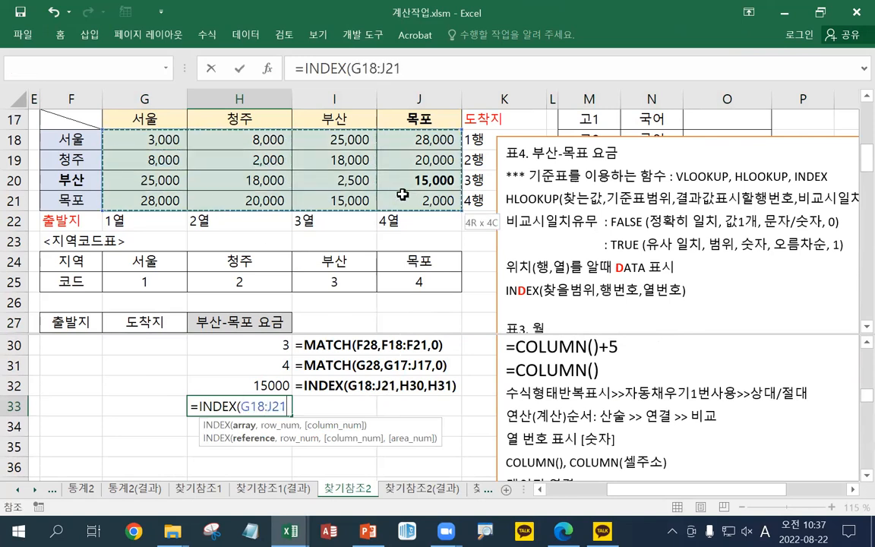
{"action": "type", "text": ","}
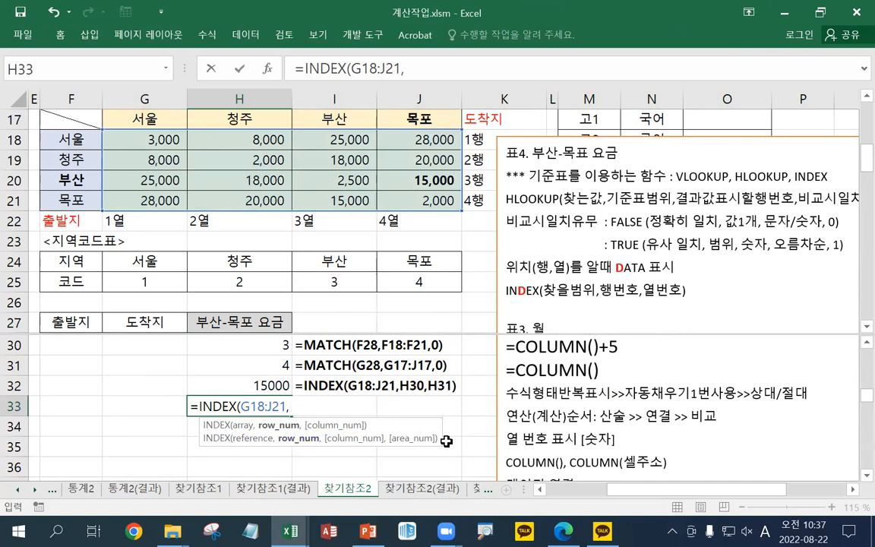
- Add MATCH(F28,F18:F21,0) as the row number argument of the INDEX formula in H33
{"action": "type", "text": "MATCH("}
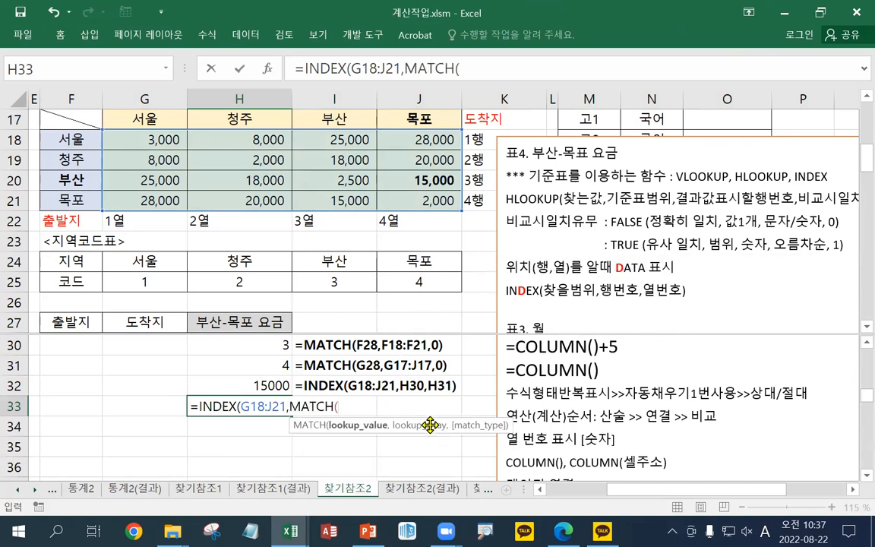
{"action": "scroll", "coordinate": [210, 303], "scroll_direction": "down", "scroll_amount": 1}
{"action": "scroll", "coordinate": [210, 304], "scroll_direction": "up", "scroll_amount": 1}
{"action": "scroll", "coordinate": [214, 342], "scroll_direction": "up", "scroll_amount": 1}
{"action": "left_click", "coordinate": [72, 364]}
{"action": "type", "text": ","}
{"action": "left_click_drag", "start_coordinate": [67, 139], "coordinate": [78, 200]}
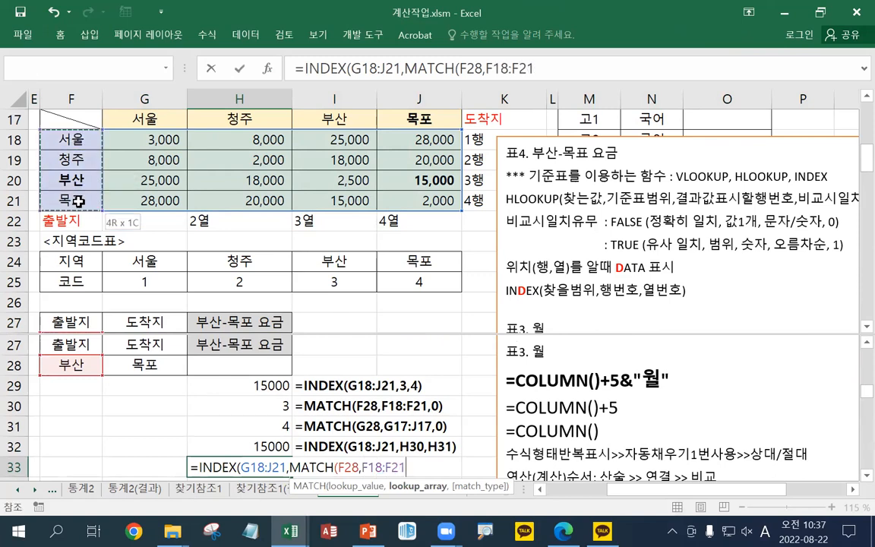
{"action": "type", "text": ",0),"}
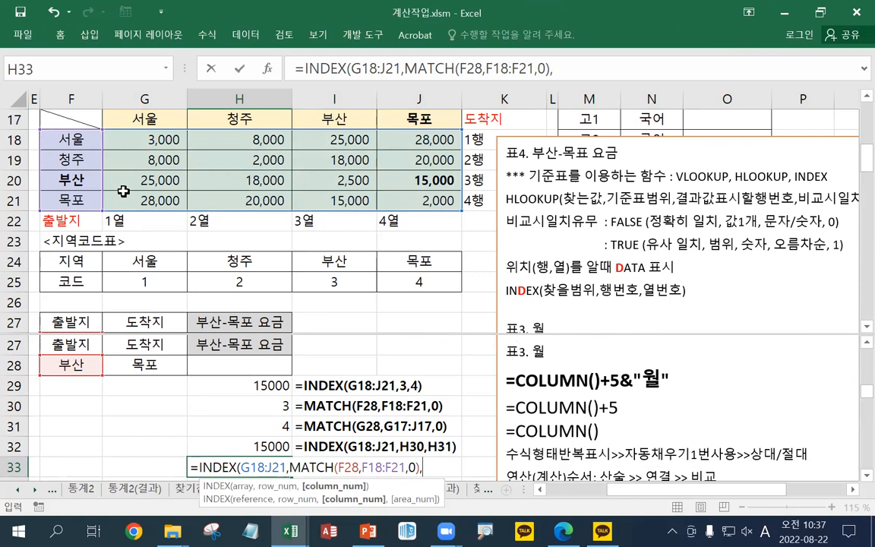
- Add MATCH(G28,G17:J17,0) as the column number argument and complete the INDEX formula in H33
{"action": "type", "text": "MATHC("}
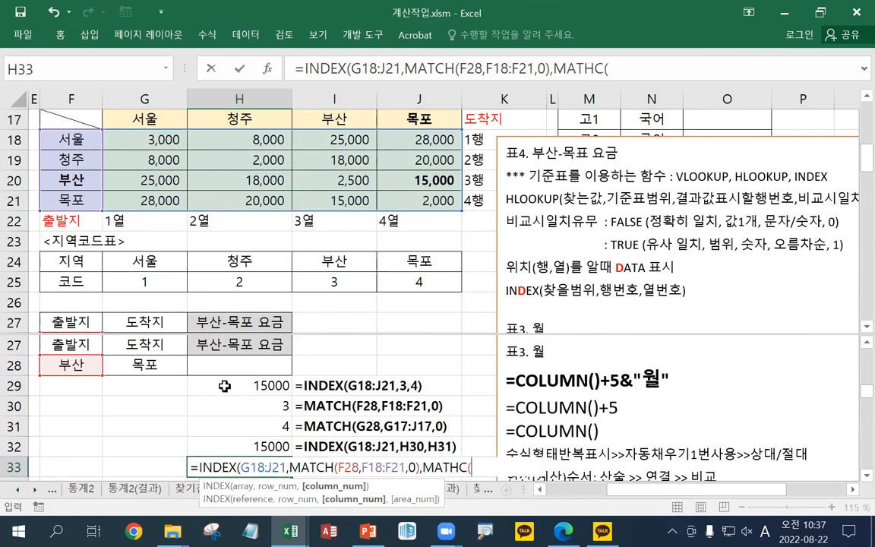
{"action": "key", "text": "BackSpace"}
{"action": "key", "text": "BackSpace"}
{"action": "key", "text": "BackSpace"}
{"action": "type", "text": "CH("}
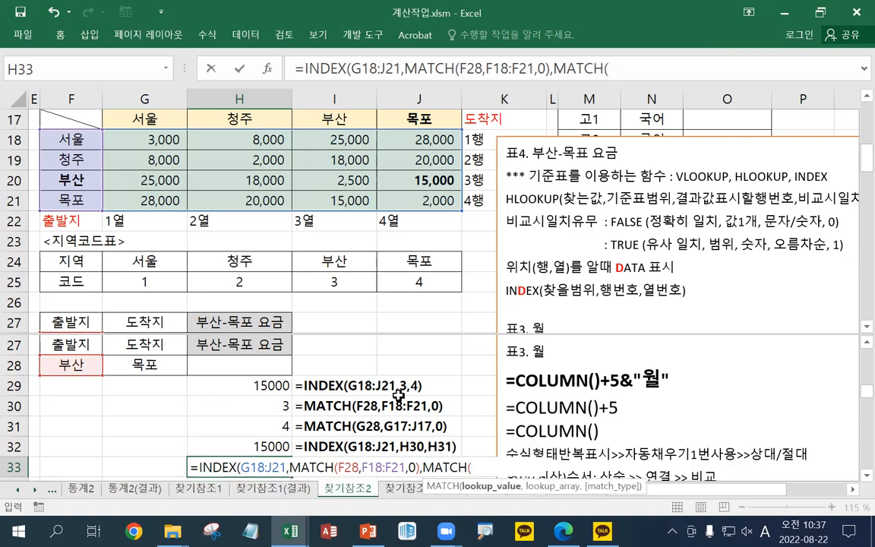
{"action": "left_click", "coordinate": [168, 365]}
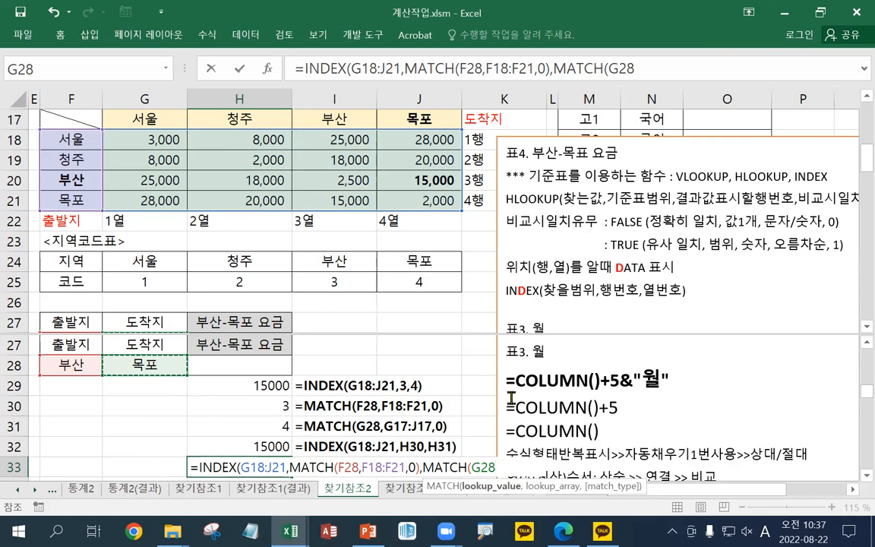
{"action": "type", "text": ","}
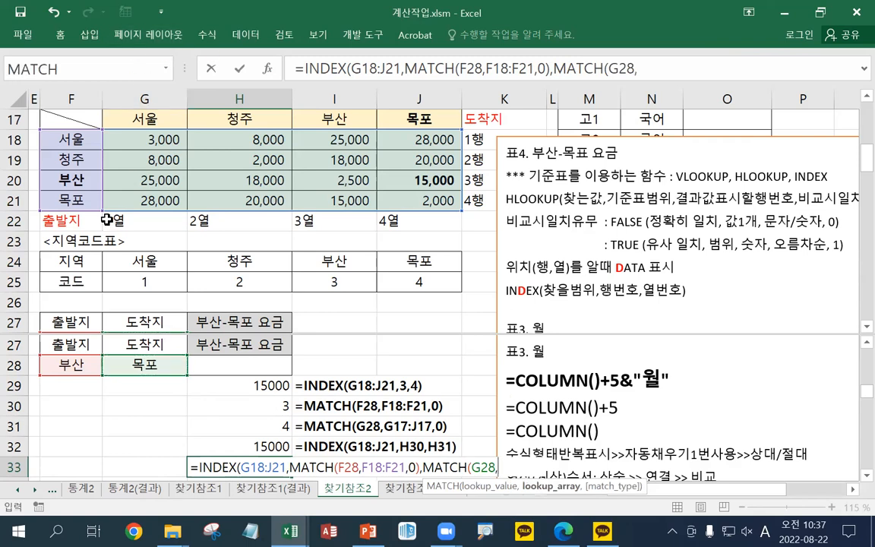
{"action": "left_click_drag", "start_coordinate": [163, 119], "coordinate": [416, 116]}
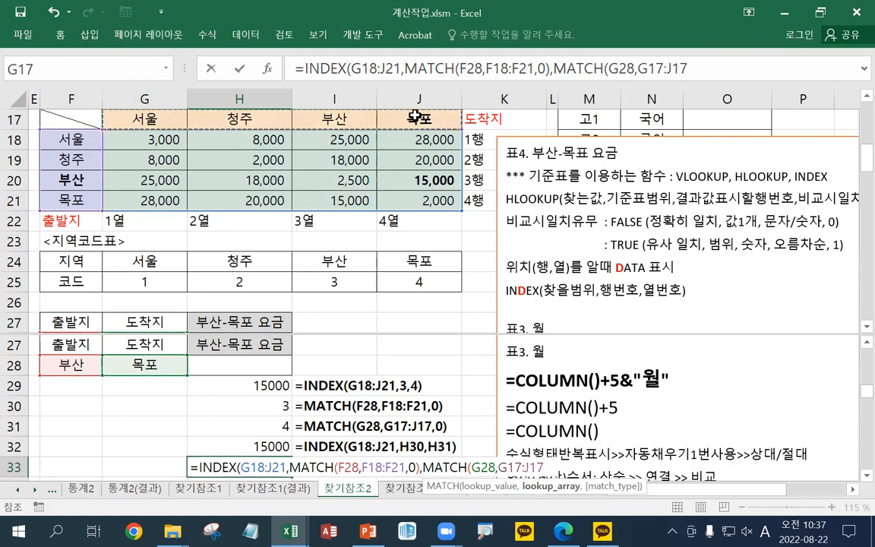
{"action": "type", "text": ","}
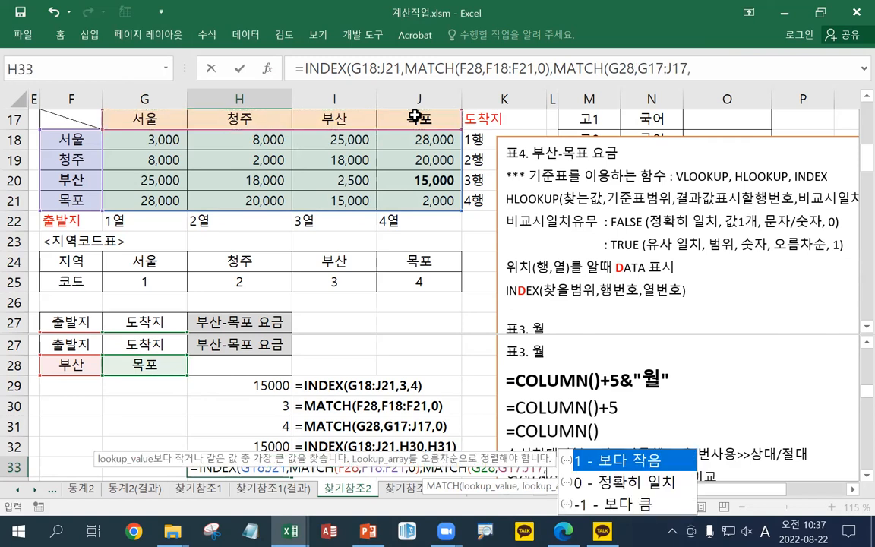
{"action": "type", "text": "0)"}
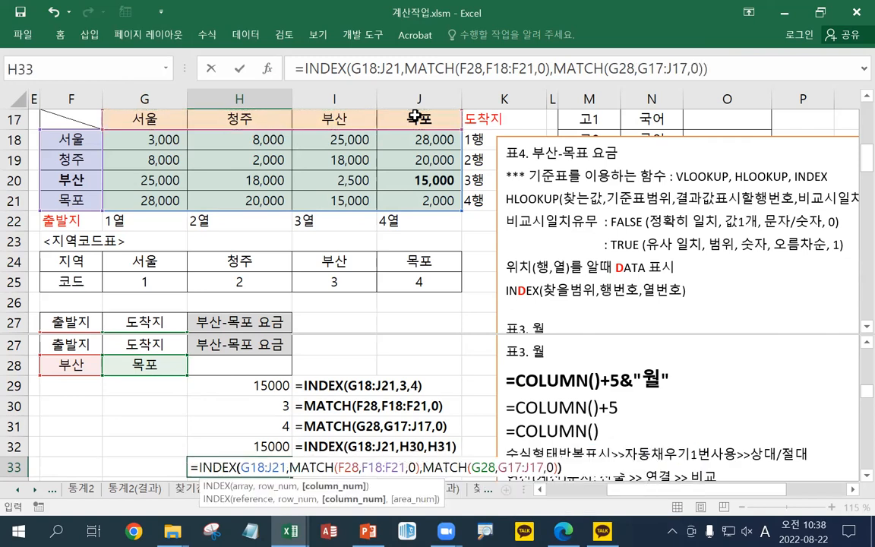
{"action": "key", "text": "Return"}
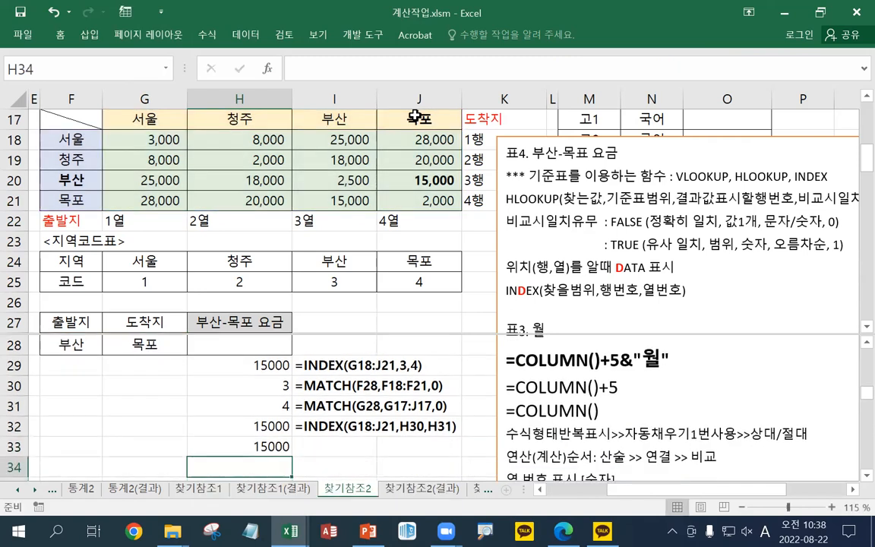
- Copy the H33 formula into I33 as literal text, =INDEX(G18:J21,MATCH(F28,F18:F21,0),MATCH(G28,G17:J17,0))
{"action": "scroll", "coordinate": [585, 377], "scroll_direction": "down", "scroll_amount": 1}
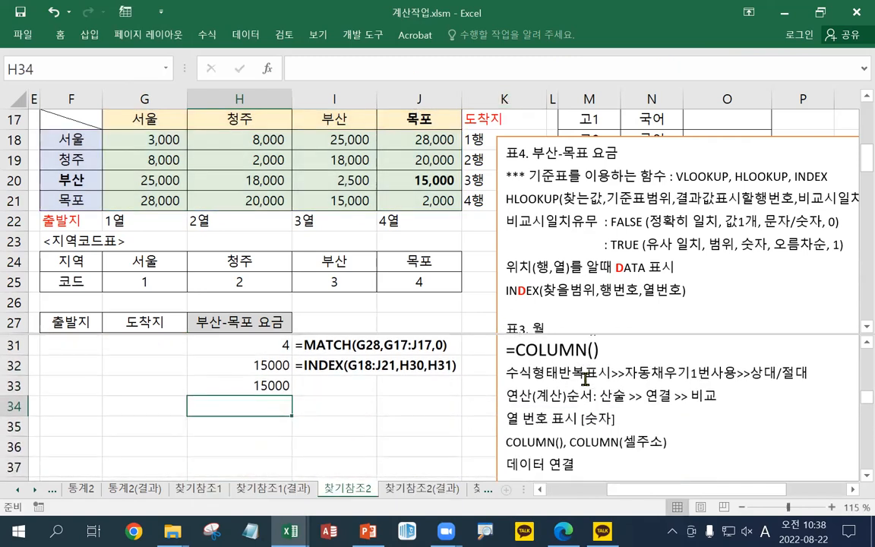
{"action": "left_click", "coordinate": [500, 375]}
{"action": "left_click", "coordinate": [266, 385]}
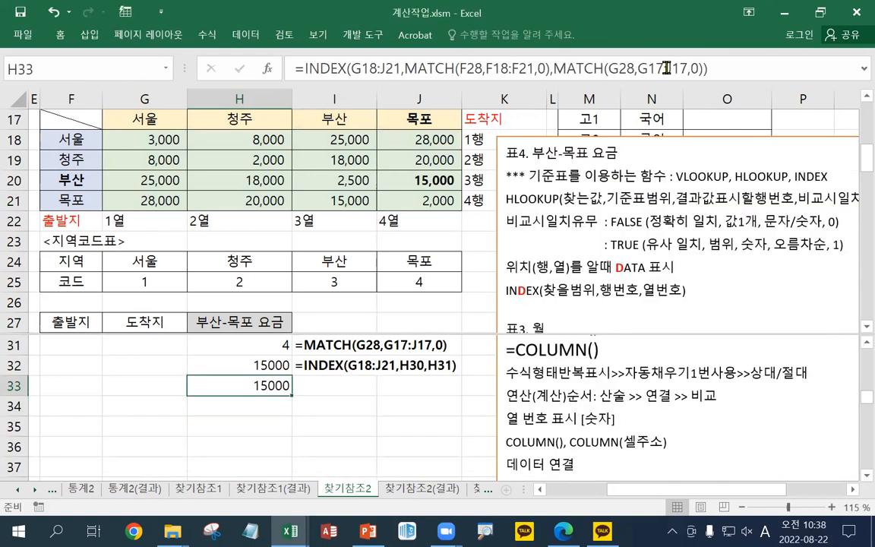
{"action": "left_click", "coordinate": [727, 65]}
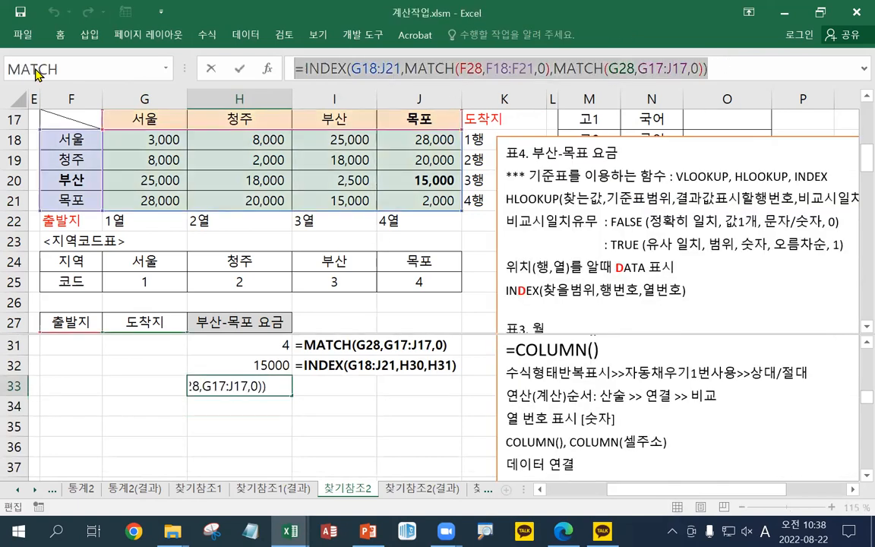
{"action": "left_click", "coordinate": [328, 382]}
{"action": "key", "text": "Escape"}
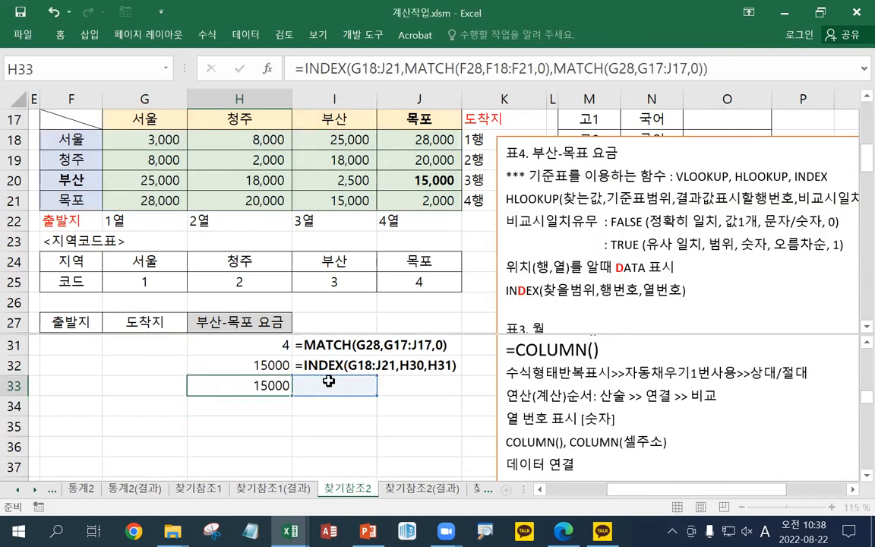
{"action": "left_click", "coordinate": [329, 381]}
{"action": "type", "text": "'"}
{"action": "type", "text": "=INDEX(G18:J21,MATCH(F28,F18:F21,0),MATCH(G28,G17:J17,0))"}
{"action": "key", "text": "ctrl+Return"}
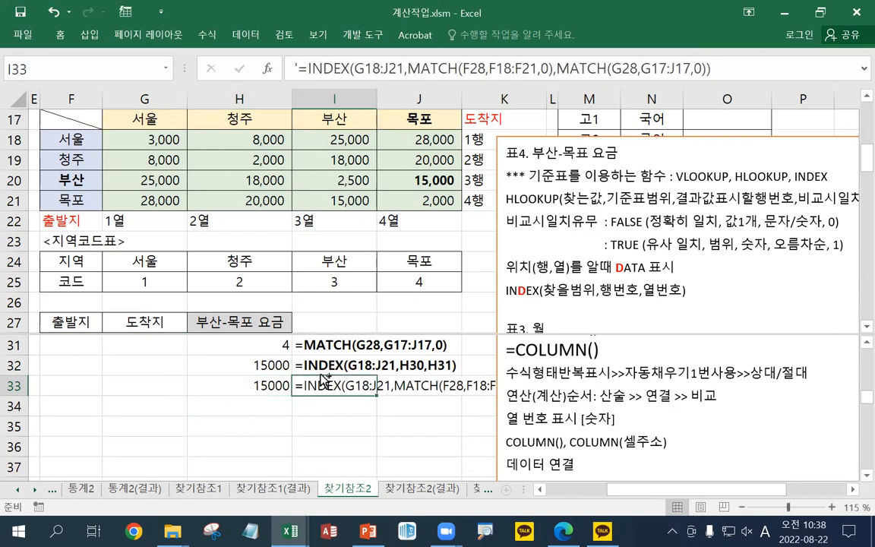
- Bold the formula text in I33 and remove the worksheet's horizontal pane split
{"action": "key", "text": "ctrl+b"}
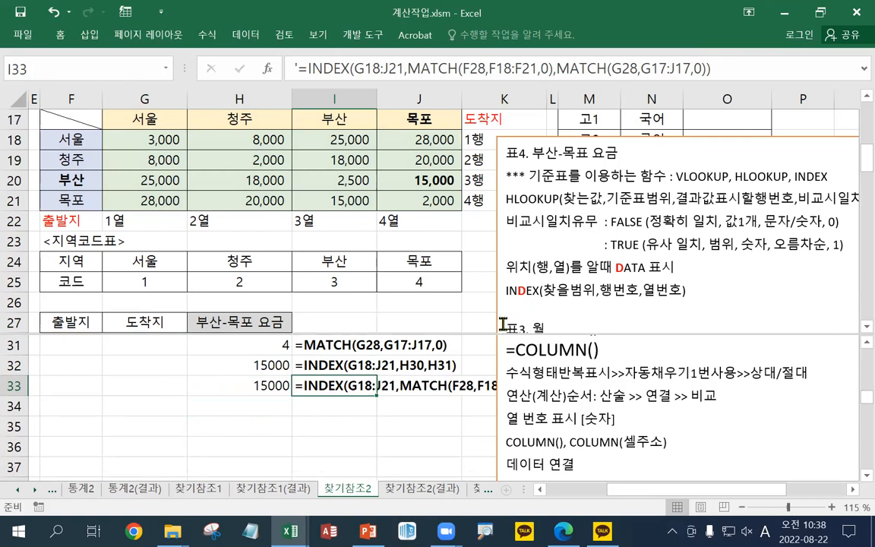
{"action": "double_click", "coordinate": [482, 335]}
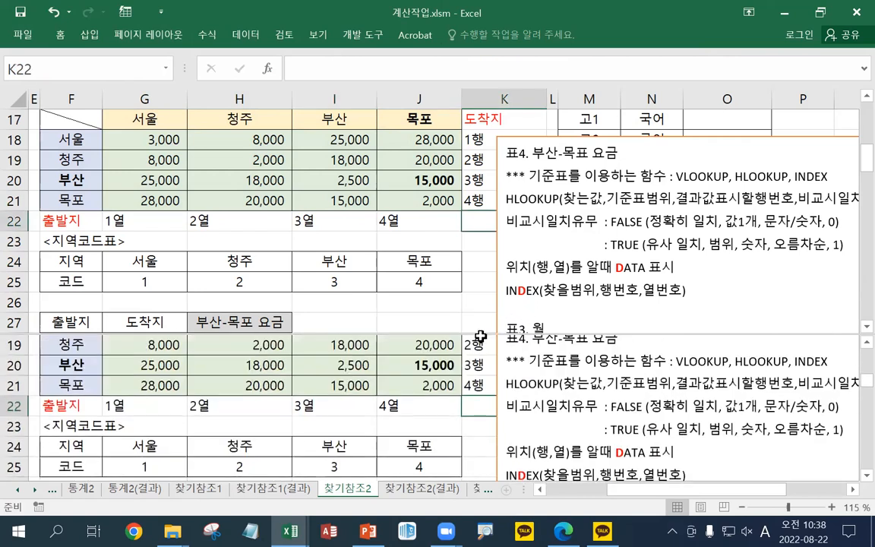
{"action": "double_click", "coordinate": [478, 334]}
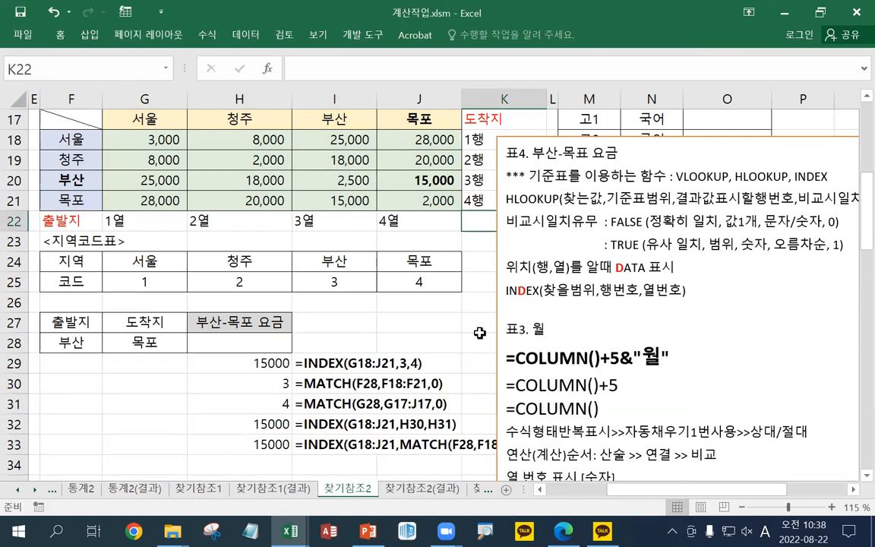
- Copy the formula text from I33 onto a new line under the 표4. 부산-목포 요금 heading in the note text box, moving the box nearer the table
{"action": "scroll", "coordinate": [478, 332], "scroll_direction": "down", "scroll_amount": 1}
{"action": "left_click", "coordinate": [327, 378]}
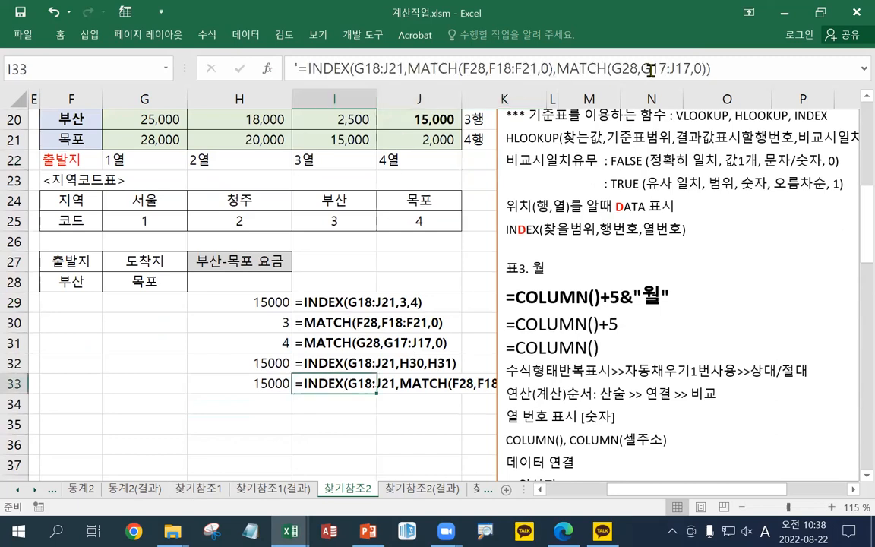
{"action": "left_click_drag", "start_coordinate": [719, 69], "coordinate": [302, 69]}
{"action": "key", "text": "ctrl+c"}
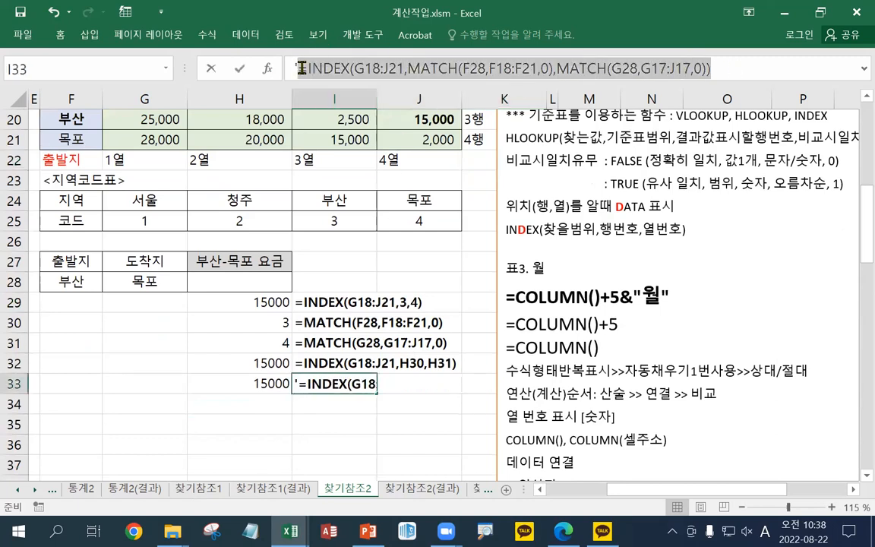
{"action": "key", "text": "Escape"}
{"action": "scroll", "coordinate": [524, 194], "scroll_direction": "up", "scroll_amount": 1}
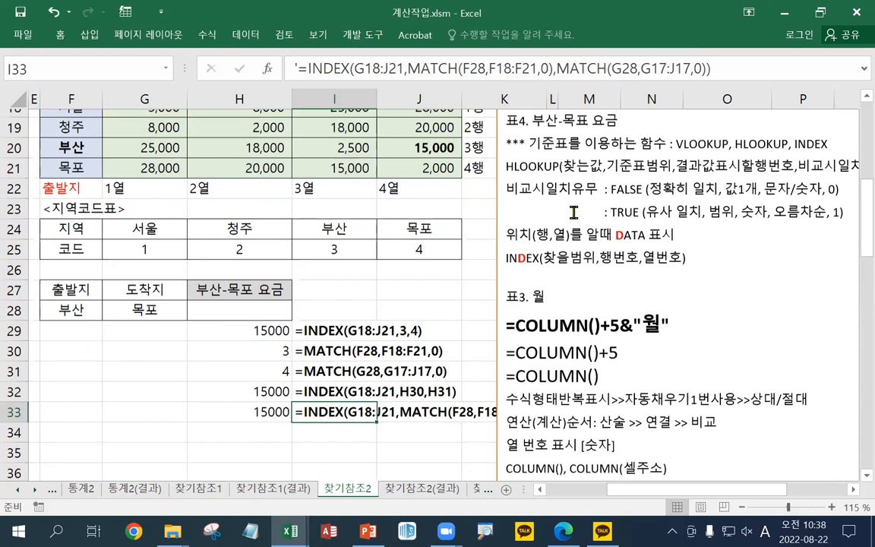
{"action": "mouse_move", "coordinate": [554, 133]}
{"action": "left_mouse_down"}
{"action": "mouse_move", "coordinate": [397, 305]}
{"action": "mouse_move", "coordinate": [399, 296]}
{"action": "left_mouse_up"}
{"action": "left_click", "coordinate": [479, 324]}
{"action": "key", "text": "Return"}
{"action": "key", "text": "ctrl+v"}
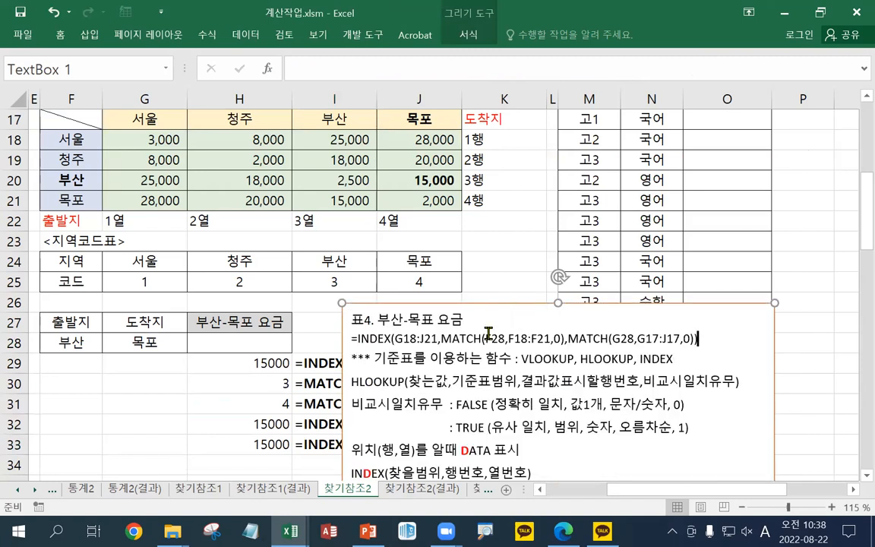
- Enlarge the pasted formula line to size 14 with a blank line above it, and shift the note text box slightly
{"action": "triple_click", "coordinate": [488, 335]}
{"action": "left_click", "coordinate": [577, 296]}
{"action": "left_click", "coordinate": [577, 296]}
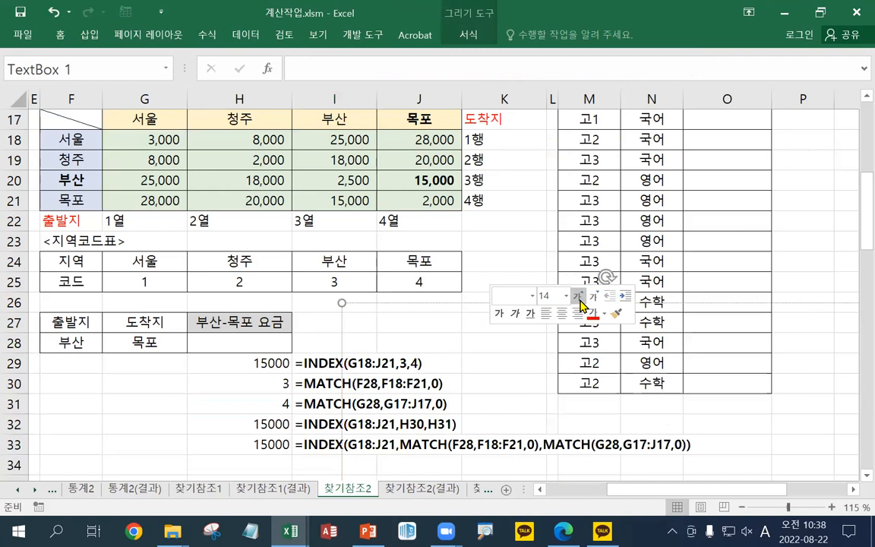
{"action": "left_click", "coordinate": [523, 314]}
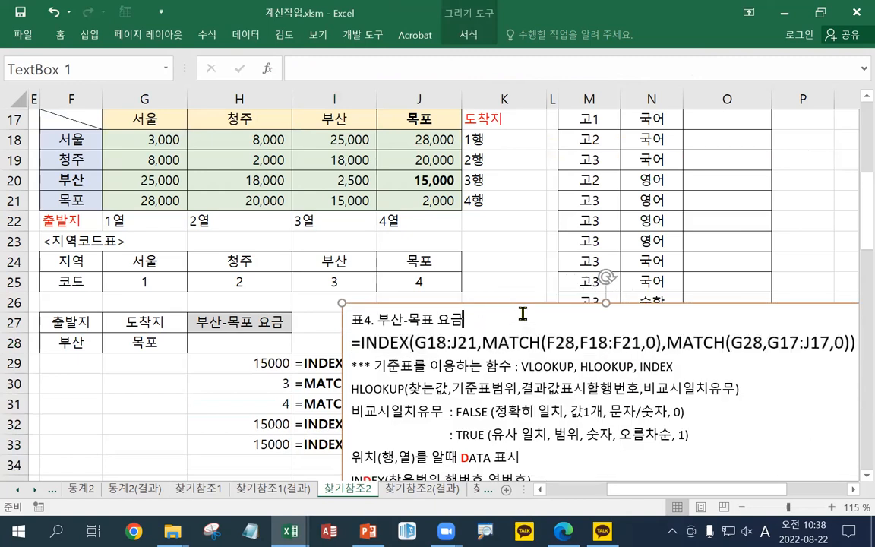
{"action": "key", "text": "Return"}
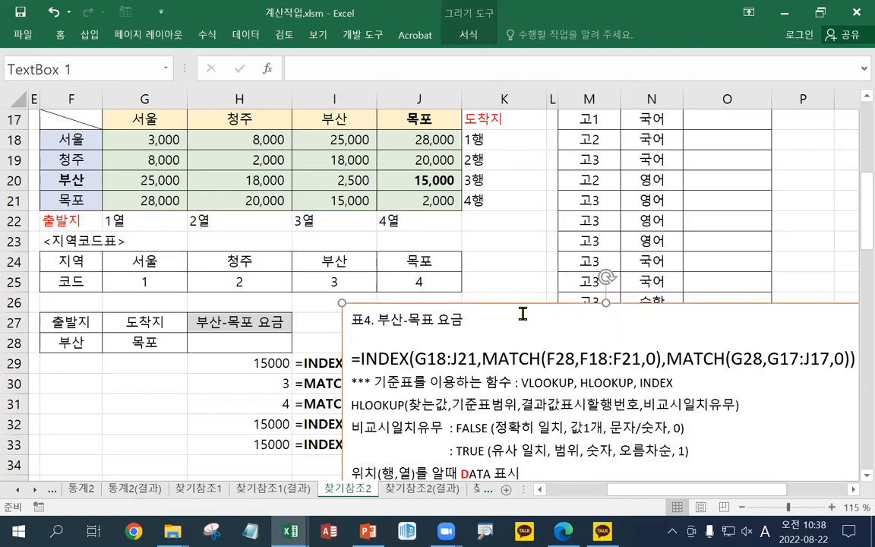
{"action": "left_click_drag", "start_coordinate": [496, 301], "coordinate": [465, 300]}
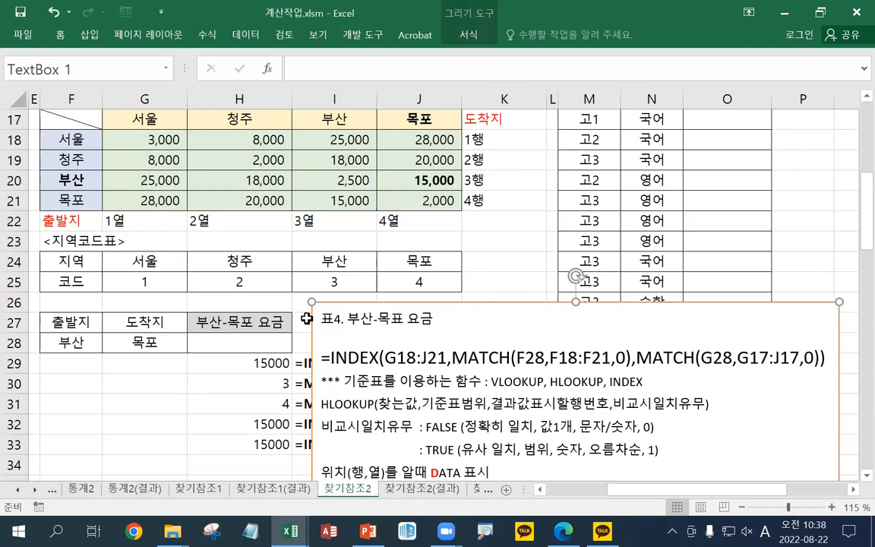
- Examine the 부산 and 목포 codes and the region names in the 지역코드표 table, G24:J25
{"action": "left_click", "coordinate": [240, 340]}
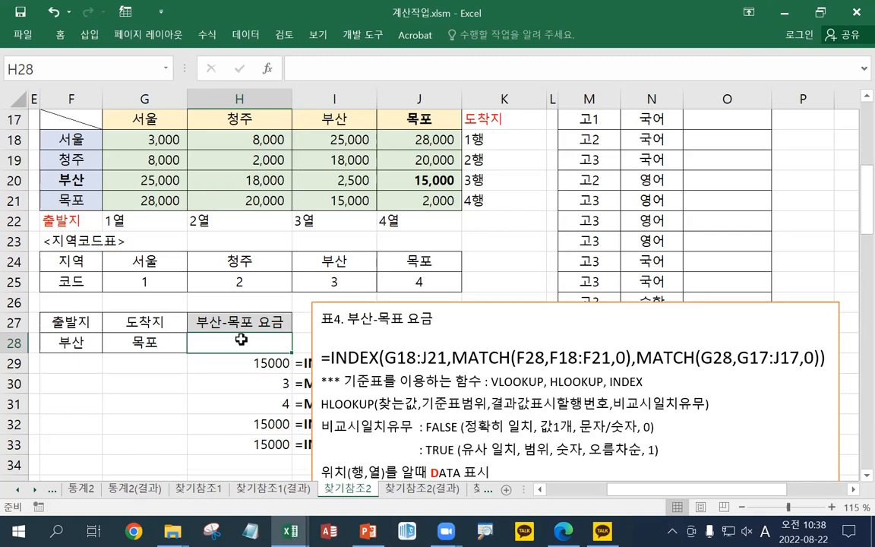
{"action": "left_click", "coordinate": [364, 283]}
{"action": "left_click", "coordinate": [384, 284]}
{"action": "left_click", "coordinate": [372, 282]}
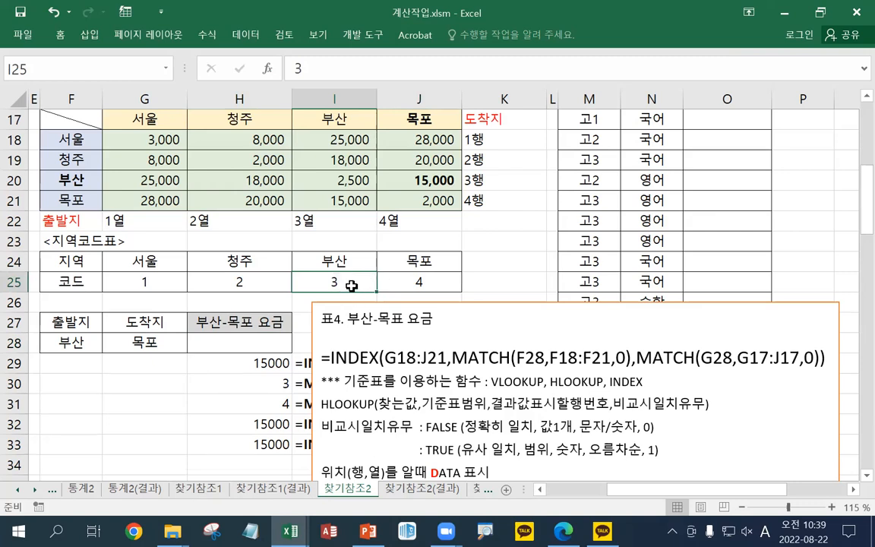
{"action": "left_click", "coordinate": [399, 282]}
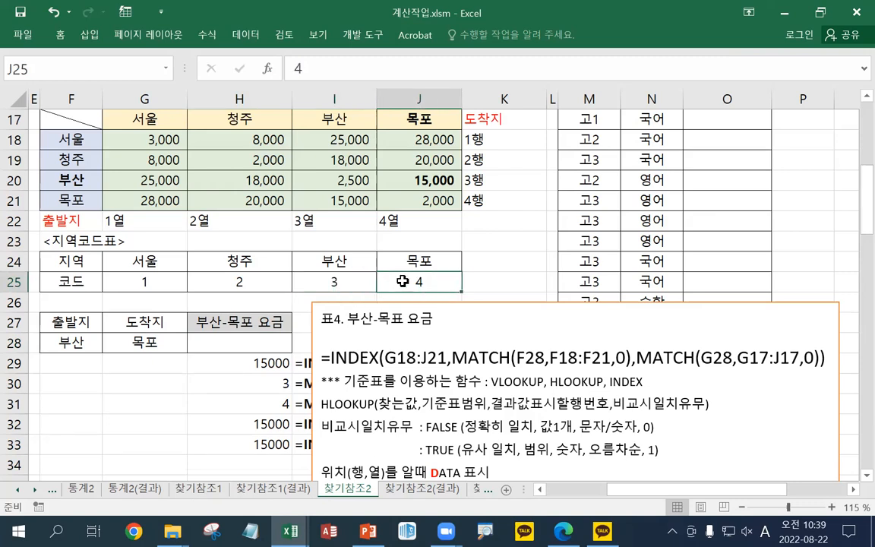
{"action": "left_click", "coordinate": [360, 286]}
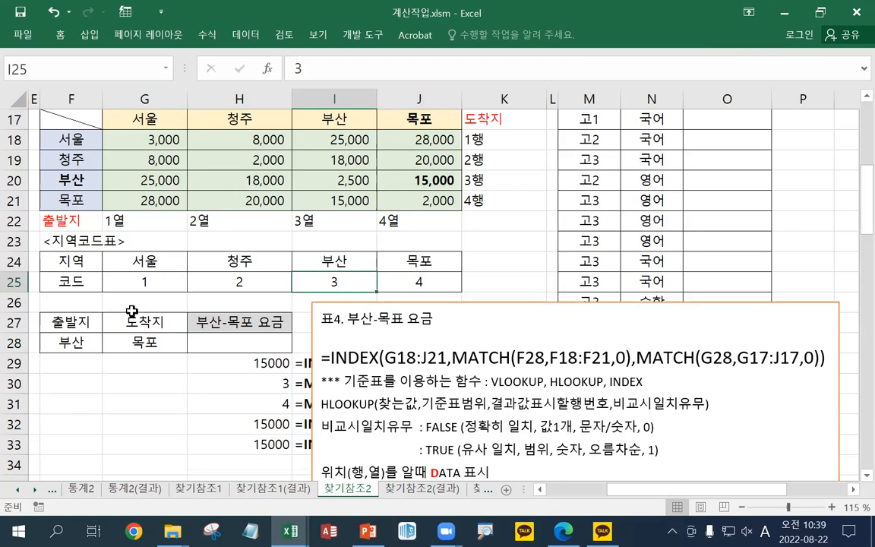
{"action": "left_click_drag", "start_coordinate": [146, 264], "coordinate": [448, 258]}
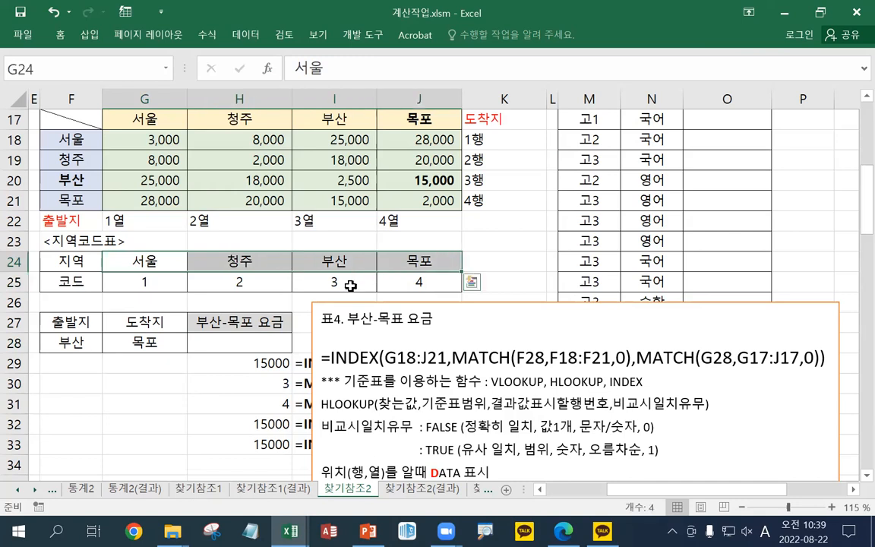
{"action": "left_click", "coordinate": [330, 284]}
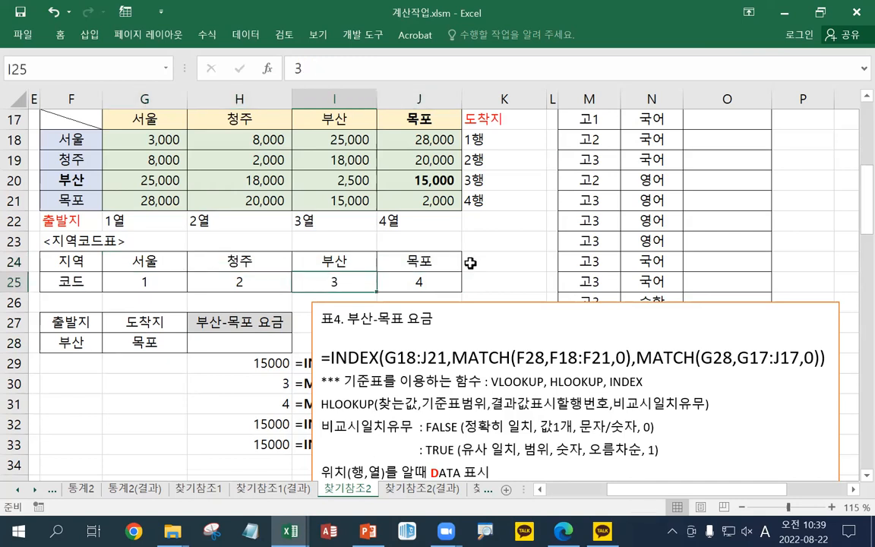
- Begin a formula in H28 with INDEX and the fare range G18:J21 as its array
{"action": "left_click", "coordinate": [240, 341]}
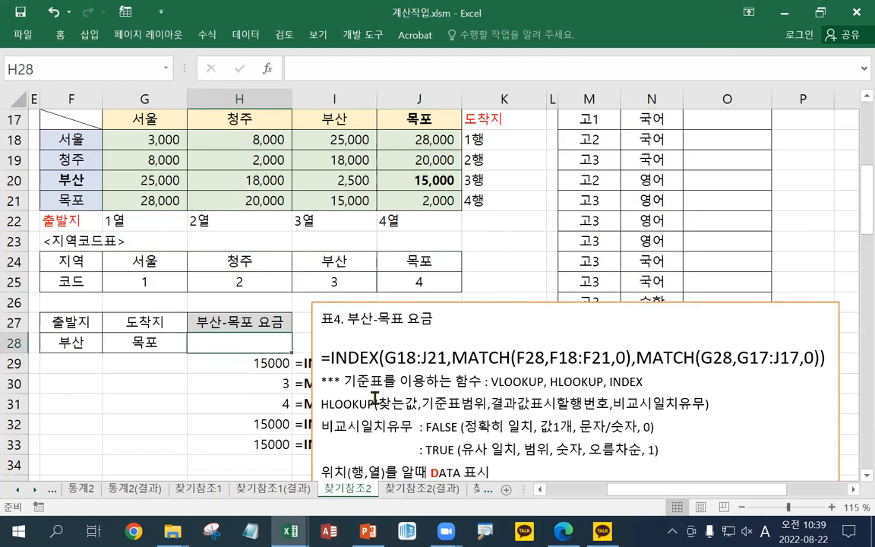
{"action": "type", "text": "=INDEX("}
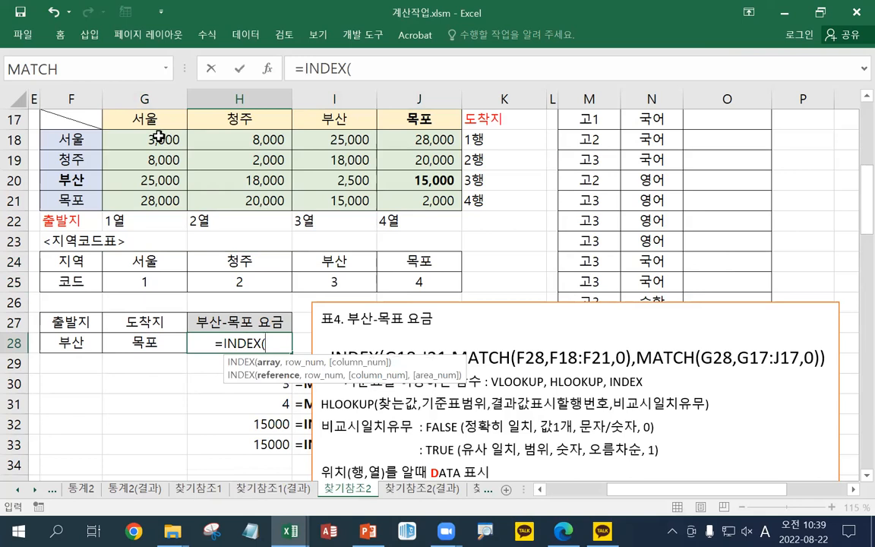
{"action": "left_click_drag", "start_coordinate": [146, 136], "coordinate": [440, 200]}
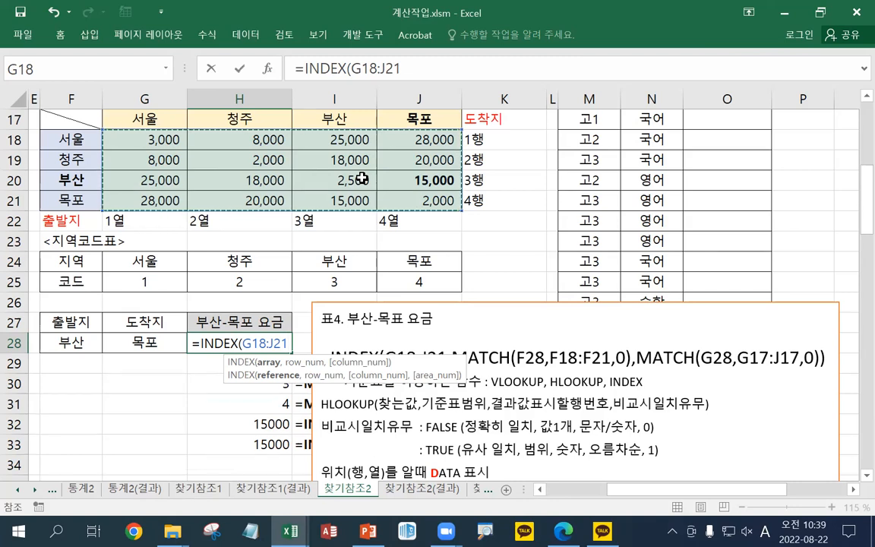
{"action": "type", "text": ","}
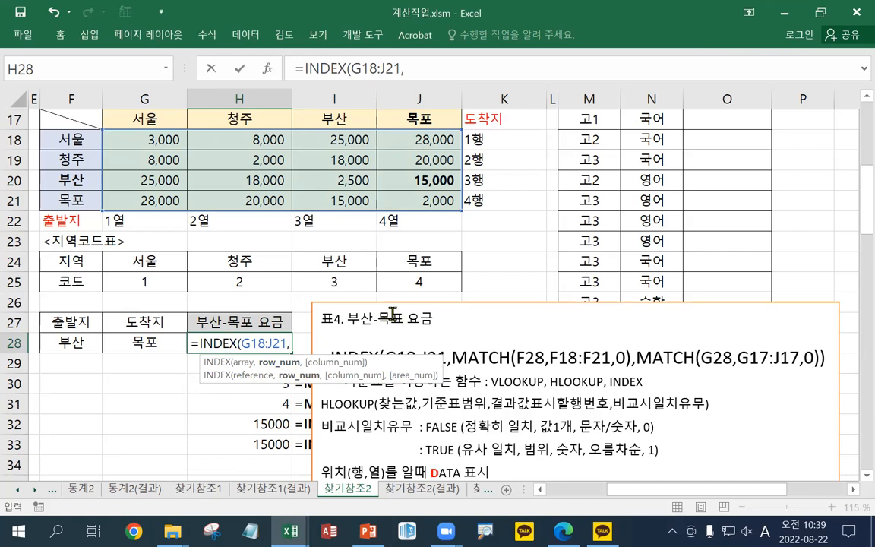
- Add HLOOKUP(F28,G24:J25,2,FALSE) as the row number argument of the INDEX formula in H28
{"action": "type", "text": "HLOO"}
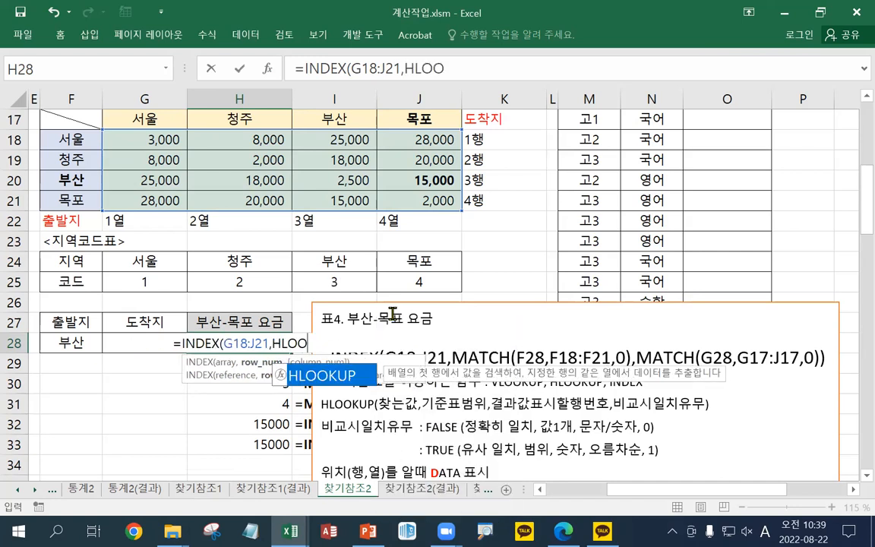
{"action": "type", "text": "KUP("}
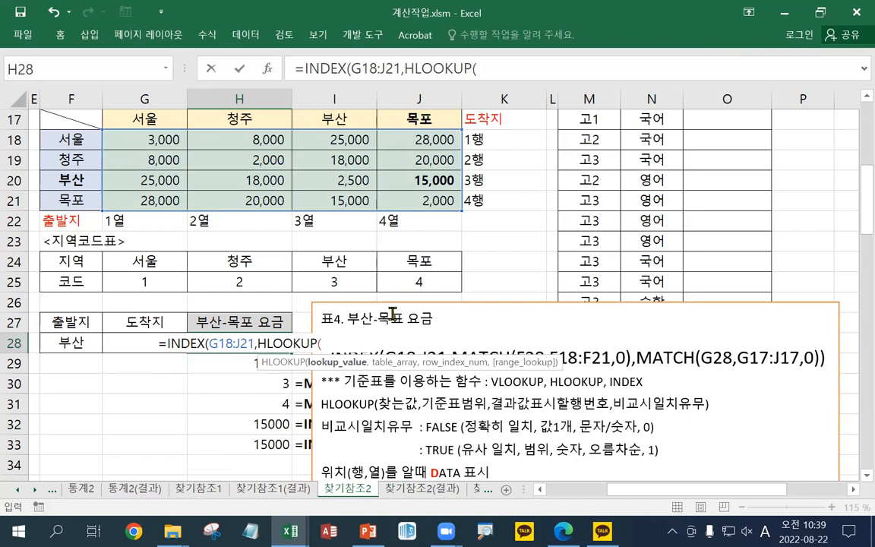
{"action": "left_click", "coordinate": [62, 340]}
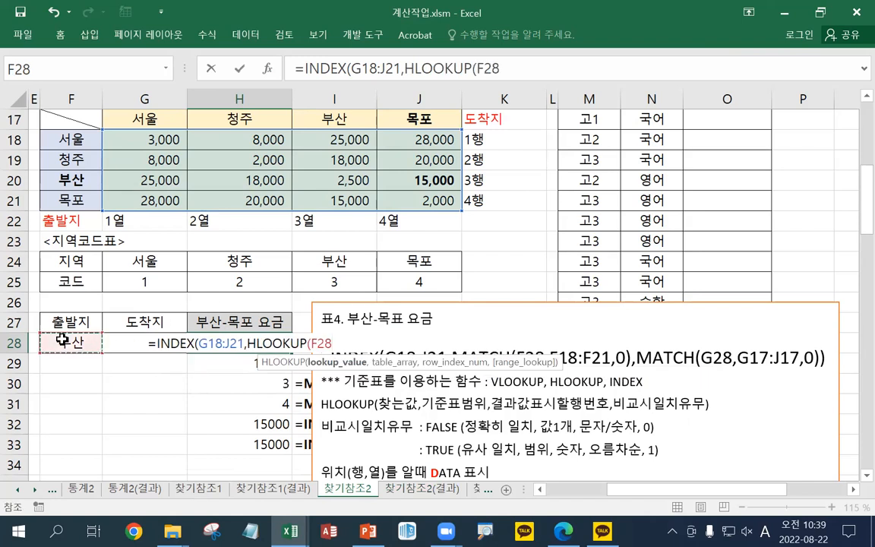
{"action": "type", "text": ","}
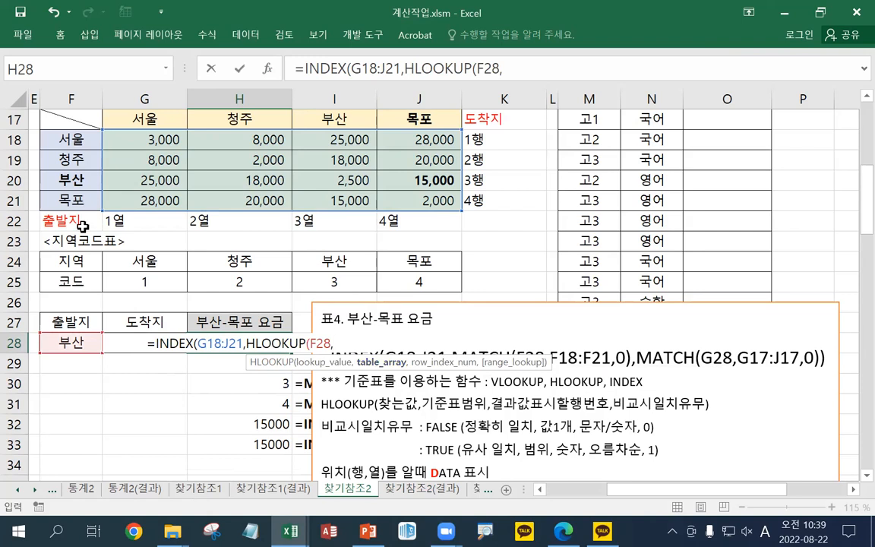
{"action": "left_click_drag", "start_coordinate": [175, 256], "coordinate": [444, 279]}
{"action": "type", "text": ","}
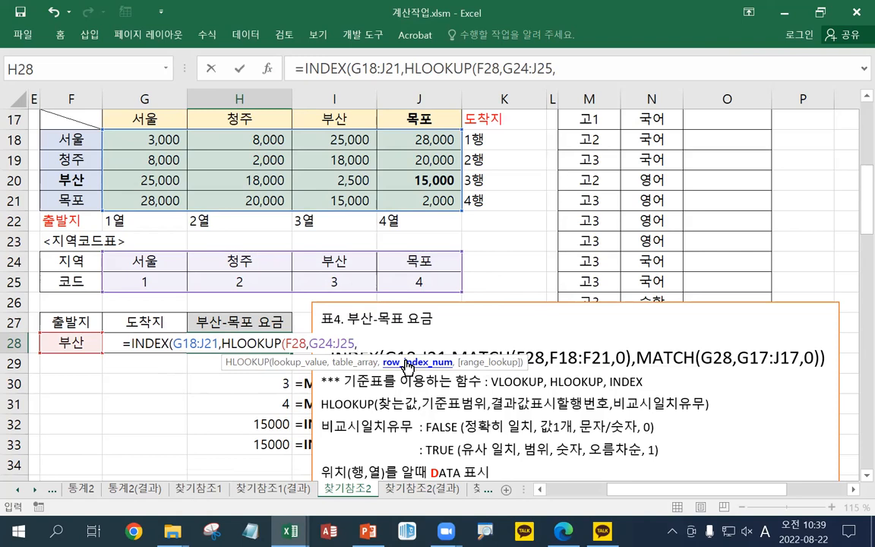
{"action": "type", "text": "2"}
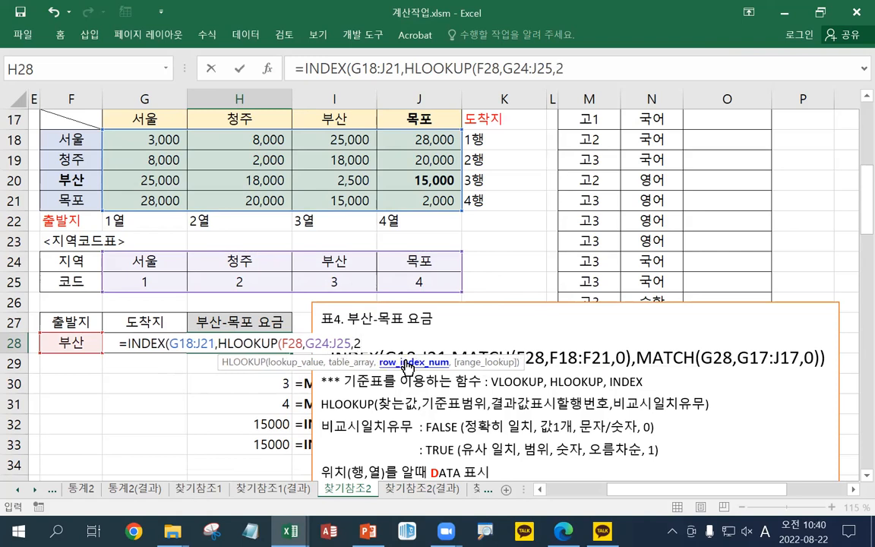
{"action": "type", "text": ","}
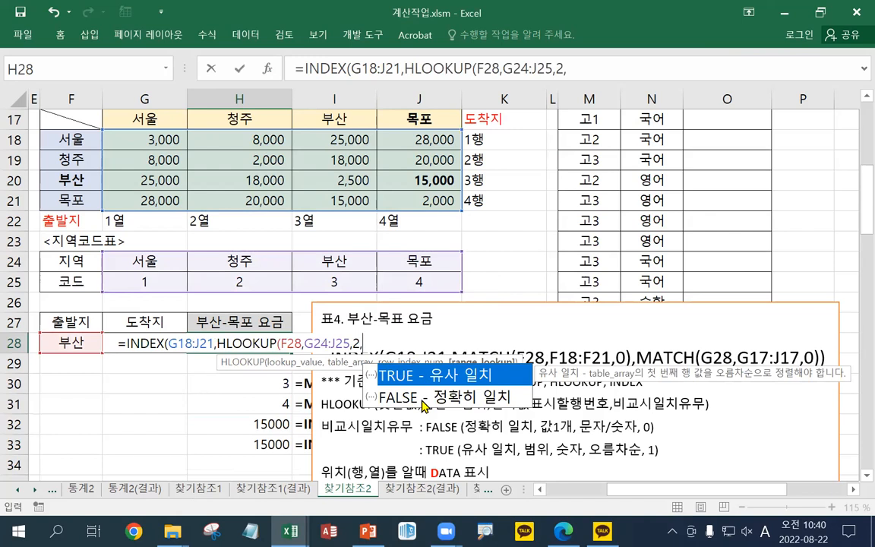
{"action": "type", "text": "FASLE"}
{"action": "key", "text": "BackSpace"}
{"action": "key", "text": "BackSpace"}
{"action": "key", "text": "BackSpace"}
{"action": "type", "text": "LSE"}
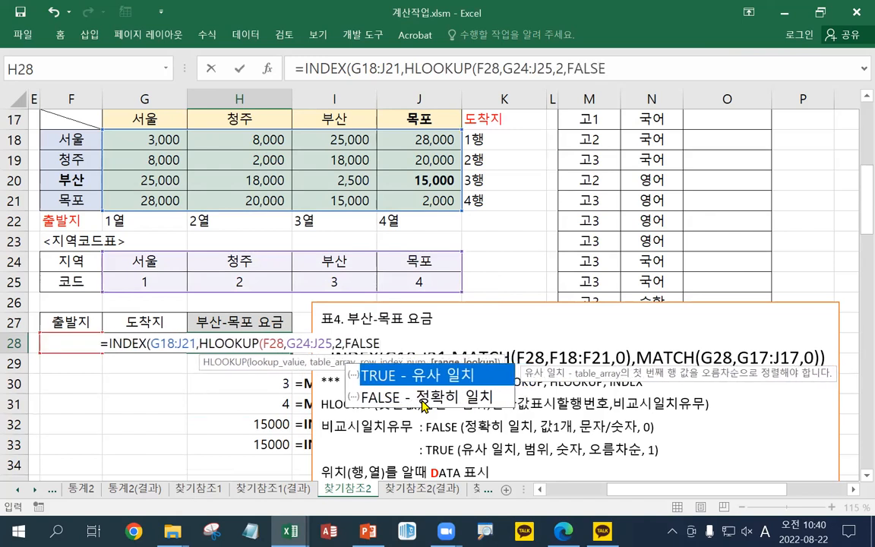
{"action": "type", "text": ")"}
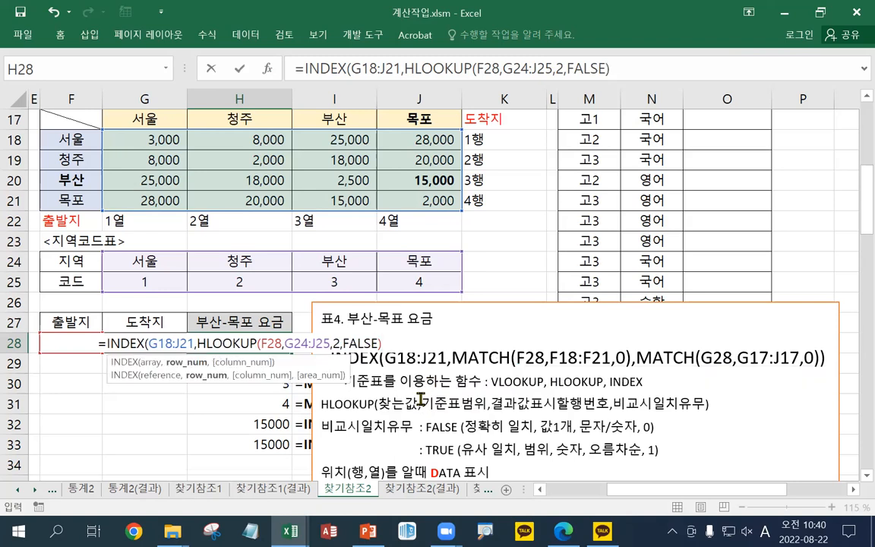
{"action": "type", "text": ","}
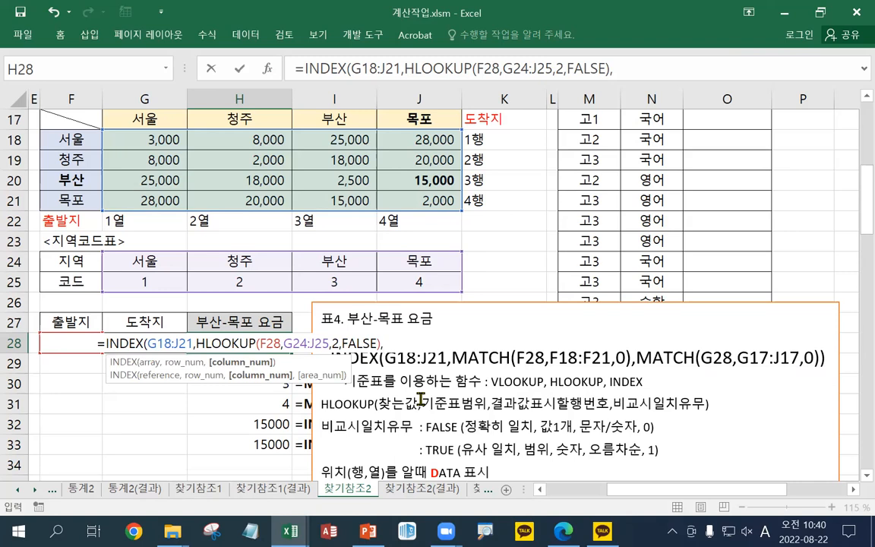
- Start a second HLOOKUP as the column number argument in H28, looking up G28 in the table range G24:J25
{"action": "type", "text": "HLOOKUP"}
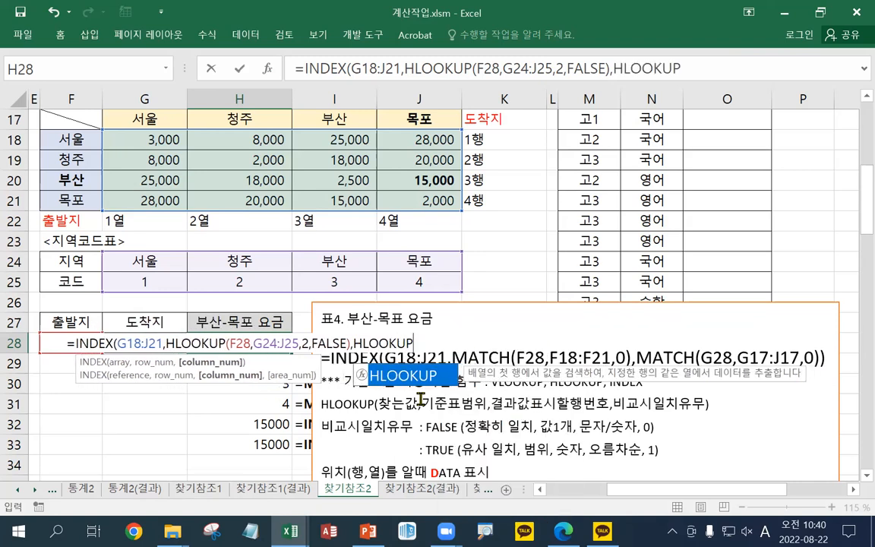
{"action": "type", "text": "("}
{"action": "left_click", "coordinate": [143, 322]}
{"action": "key", "text": "Down"}
{"action": "type", "text": ","}
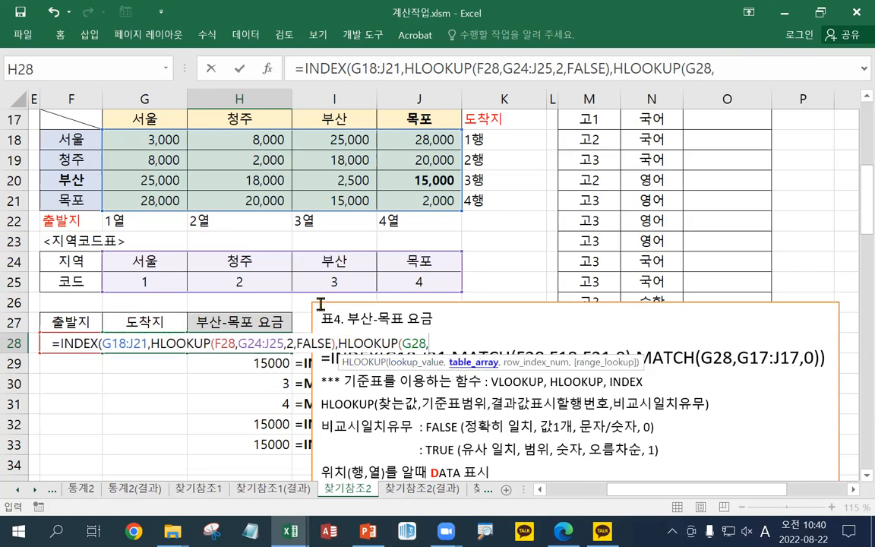
{"action": "left_click_drag", "start_coordinate": [156, 261], "coordinate": [410, 262]}
{"action": "left_click_drag", "start_coordinate": [440, 263], "coordinate": [448, 282]}
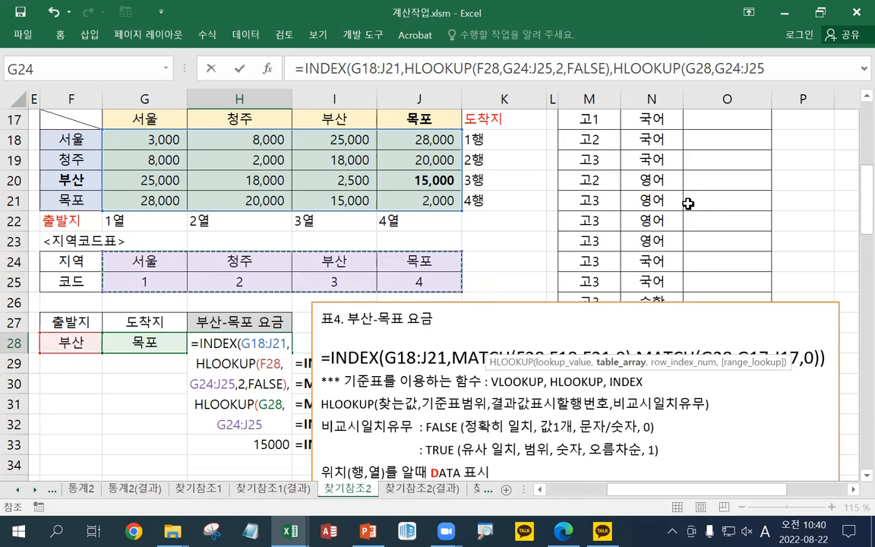
- Finish the second HLOOKUP with row index 2 and FALSE, then close and enter the INDEX formula in H28
{"action": "type", "text": ","}
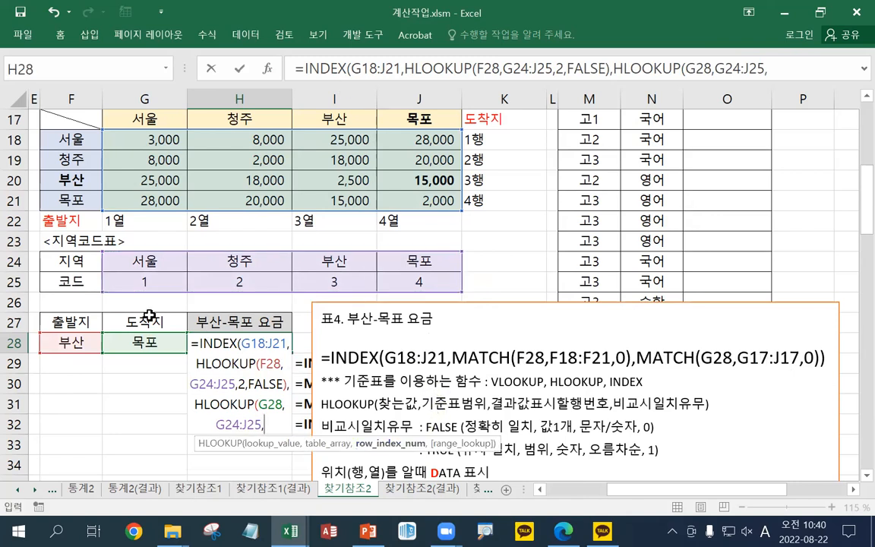
{"action": "type", "text": "2"}
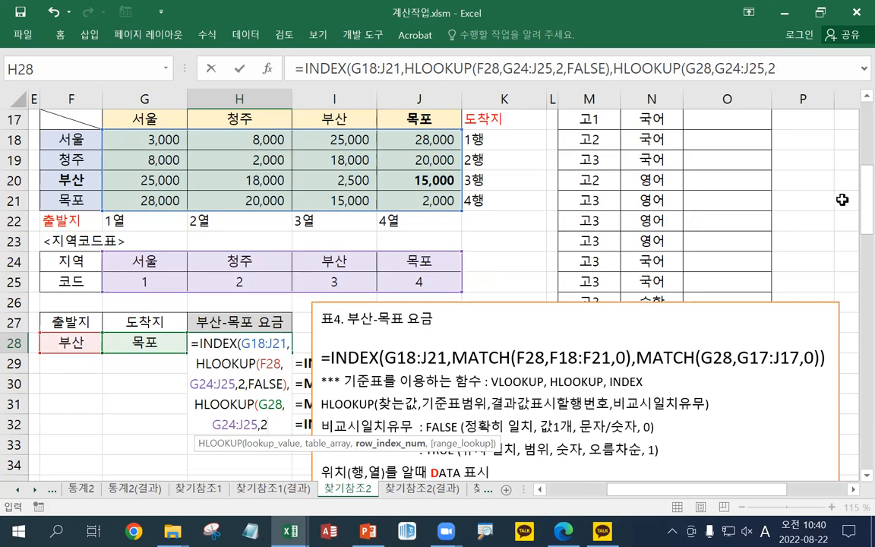
{"action": "type", "text": ","}
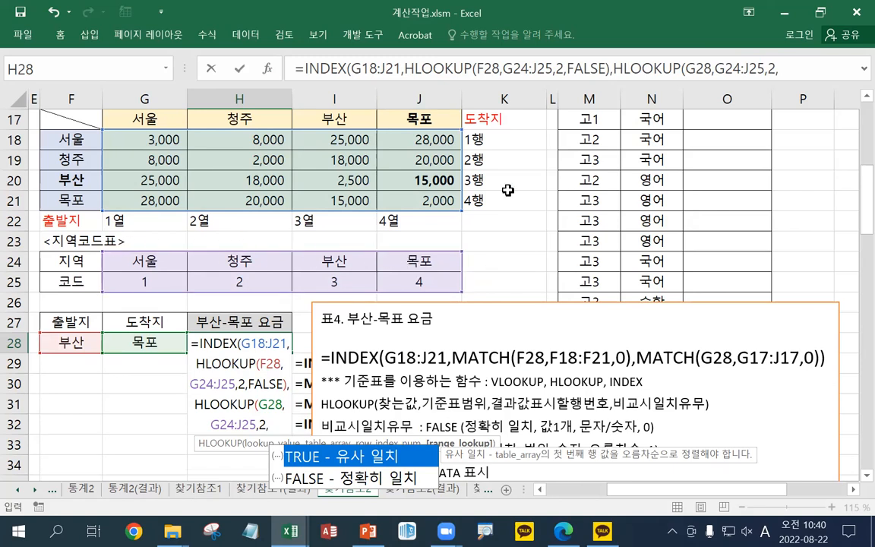
{"action": "type", "text": "FALSE)"}
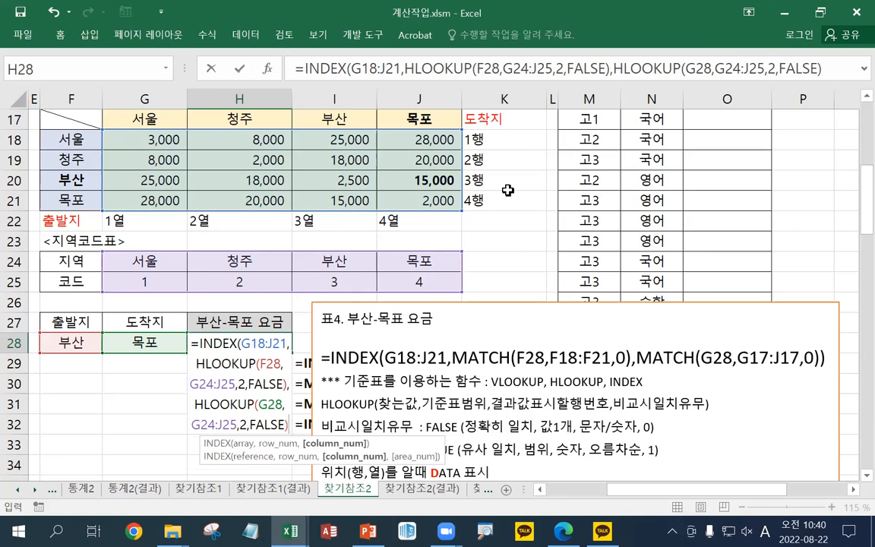
{"action": "type", "text": ")"}
{"action": "key", "text": "Return"}
{"action": "key", "text": "Up"}
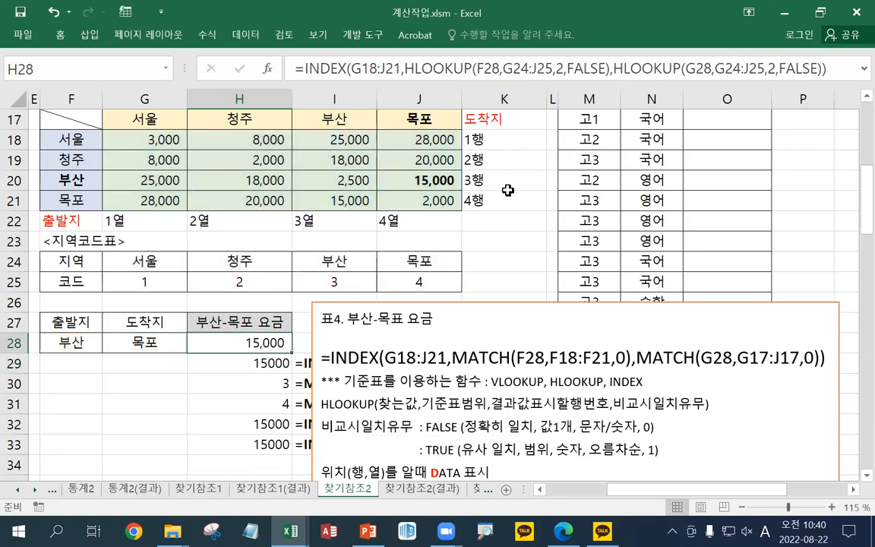
- Copy the INDEX and HLOOKUP formula from H28 into the blank line under the 표4. 부산-목포 요금 note heading
{"action": "key", "text": "F2"}
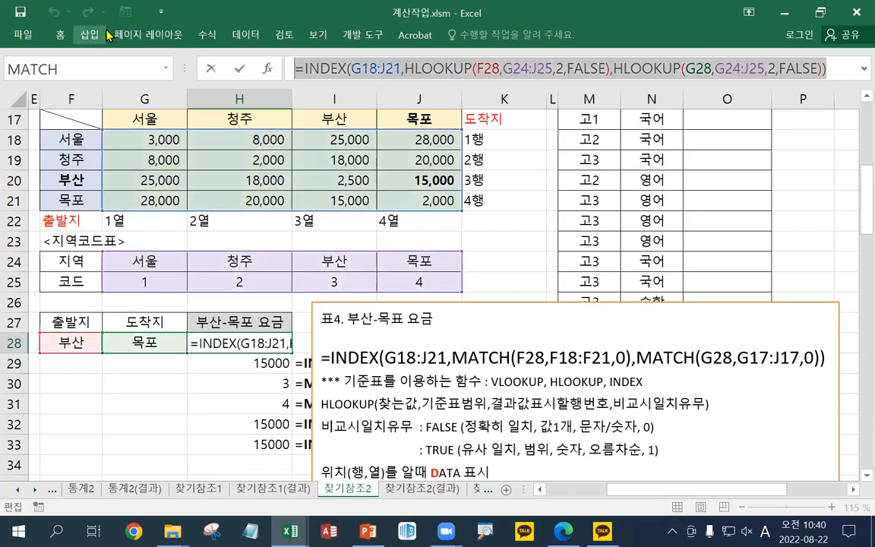
{"action": "left_click", "coordinate": [349, 335]}
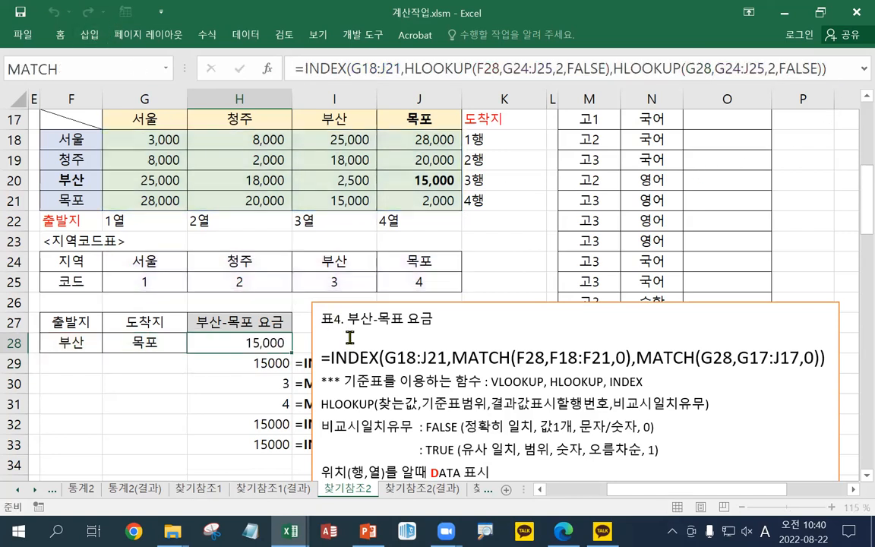
{"action": "type", "text": "=INDEX(G18:J21,HLOOKUP(F28,G24:J25,2,FALSE),HLOOKUP(G28,G24:J25,2,FALSE))"}
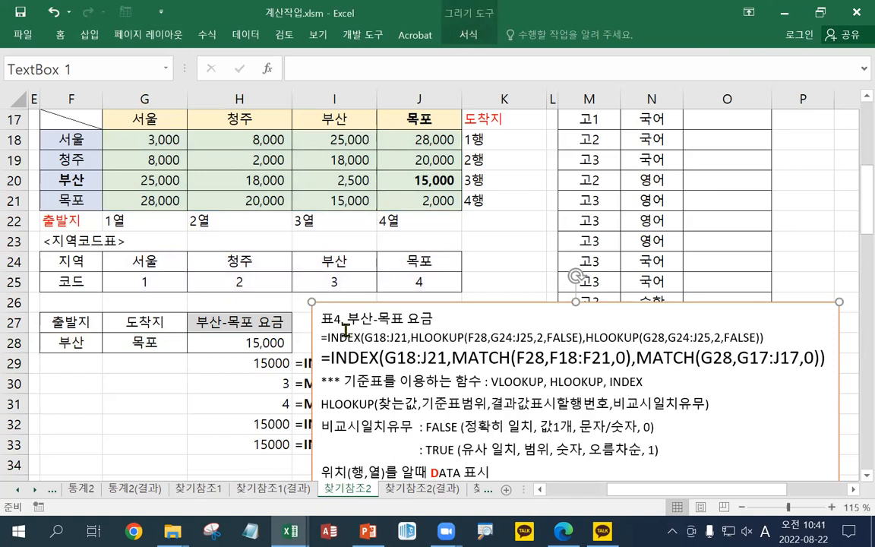
- Set the pasted HLOOKUP formula line to font size 16 and move the note text box over the 출발지 and 도착지 table
{"action": "left_click_drag", "start_coordinate": [327, 337], "coordinate": [601, 337]}
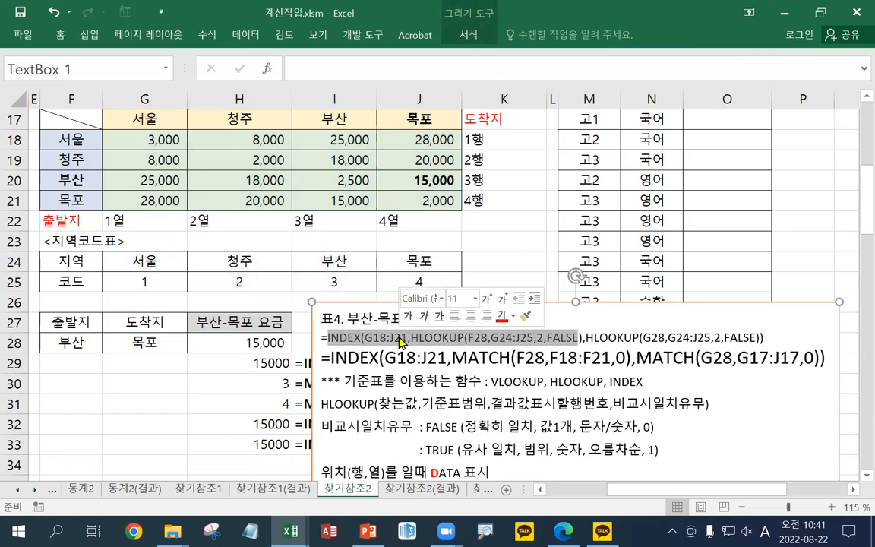
{"action": "left_click", "coordinate": [488, 304]}
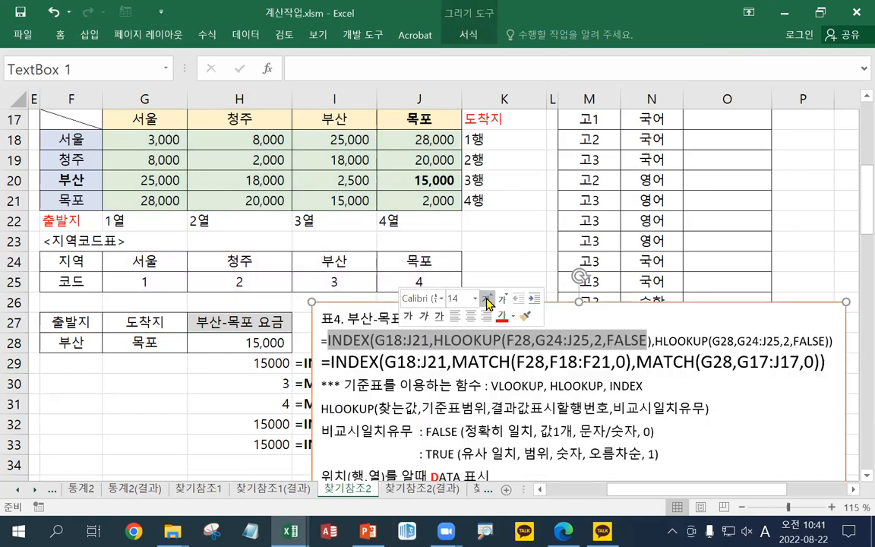
{"action": "left_click", "coordinate": [488, 304]}
{"action": "left_click_drag", "start_coordinate": [558, 303], "coordinate": [353, 329]}
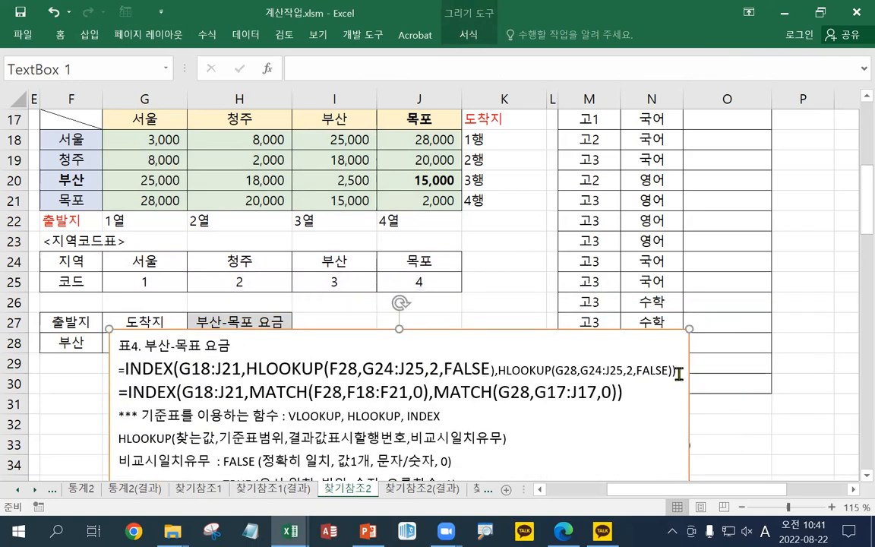
{"action": "left_click_drag", "start_coordinate": [363, 370], "coordinate": [68, 361]}
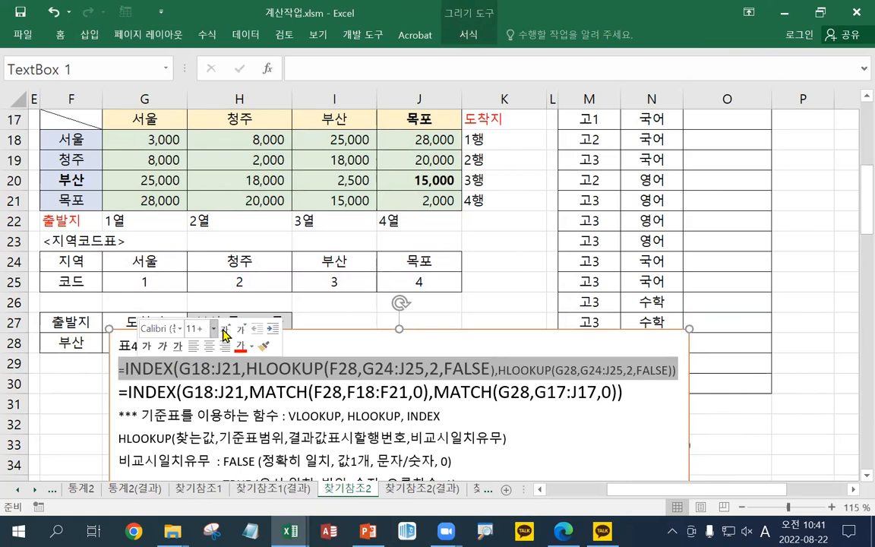
{"action": "left_click", "coordinate": [215, 331]}
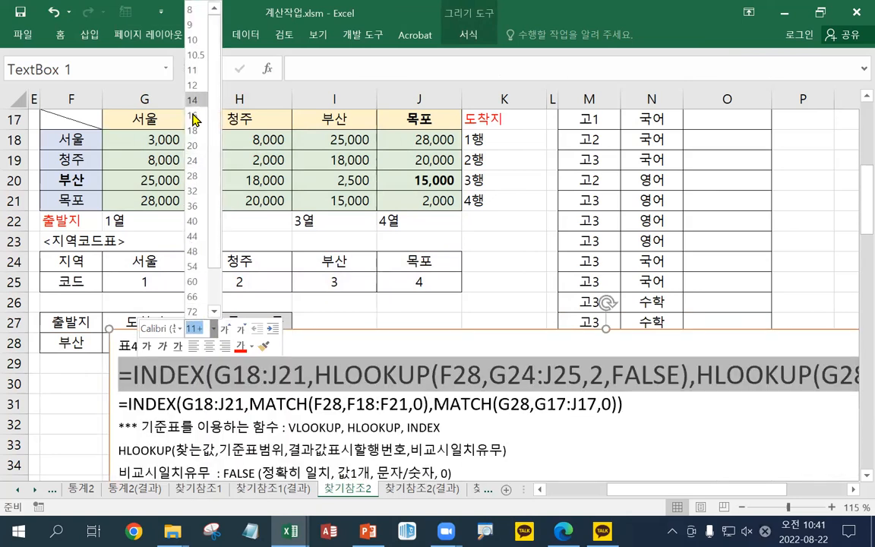
{"action": "left_click", "coordinate": [192, 114]}
{"action": "left_click", "coordinate": [387, 370]}
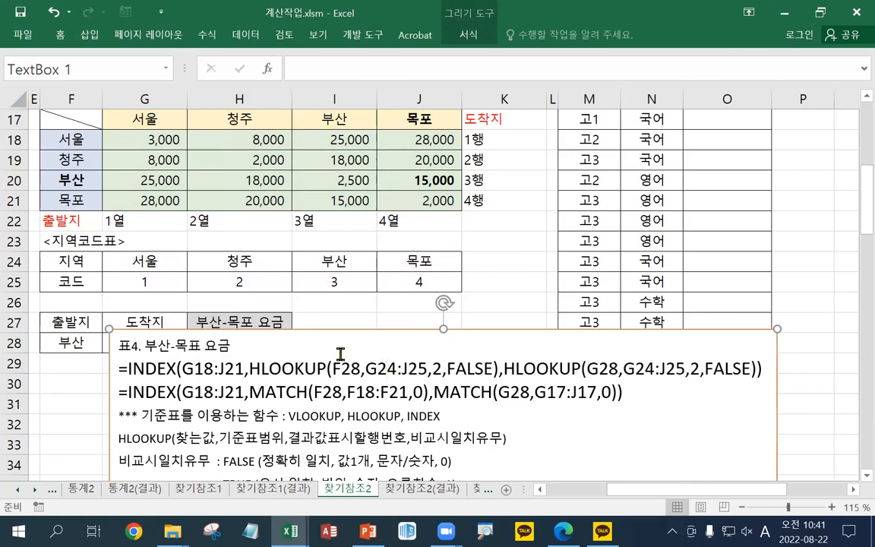
- Make the INDEX and HLOOKUP formula line in the note bold and save the workbook
{"action": "triple_click", "coordinate": [147, 369]}
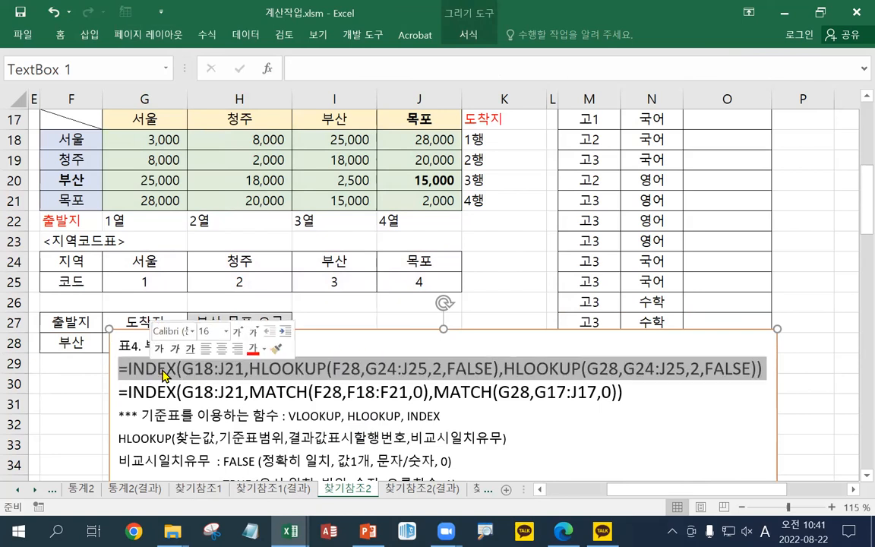
{"action": "left_click", "coordinate": [159, 350]}
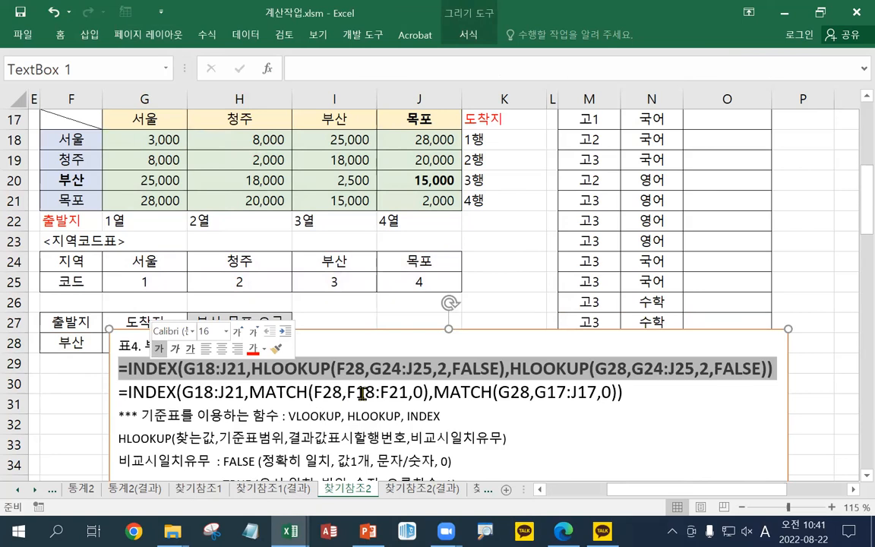
{"action": "left_click", "coordinate": [434, 392]}
{"action": "left_click_drag", "start_coordinate": [128, 369], "coordinate": [760, 369]}
{"action": "left_click", "coordinate": [644, 396]}
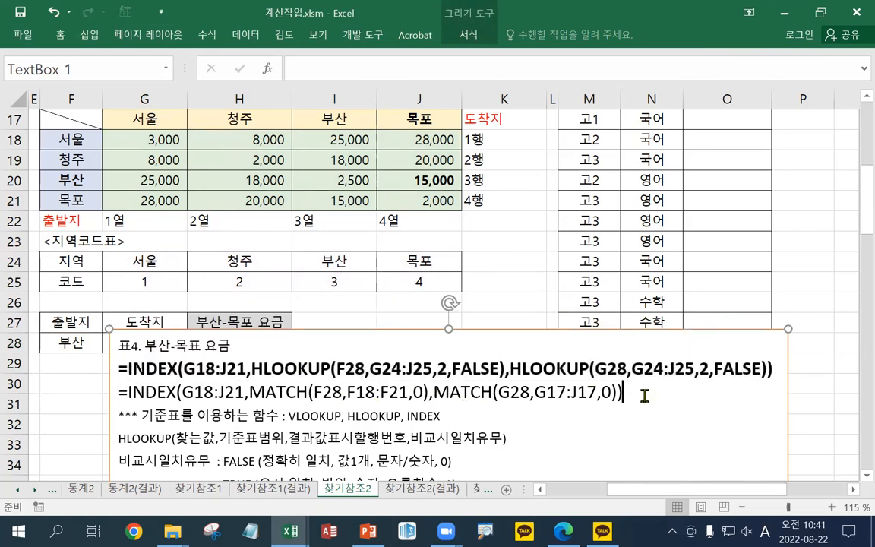
{"action": "left_click", "coordinate": [21, 13]}
- On the 찾기참조1 sheet, move the note text box beside [표4] and examine the 급여지급현황 table
{"action": "left_click", "coordinate": [200, 489]}
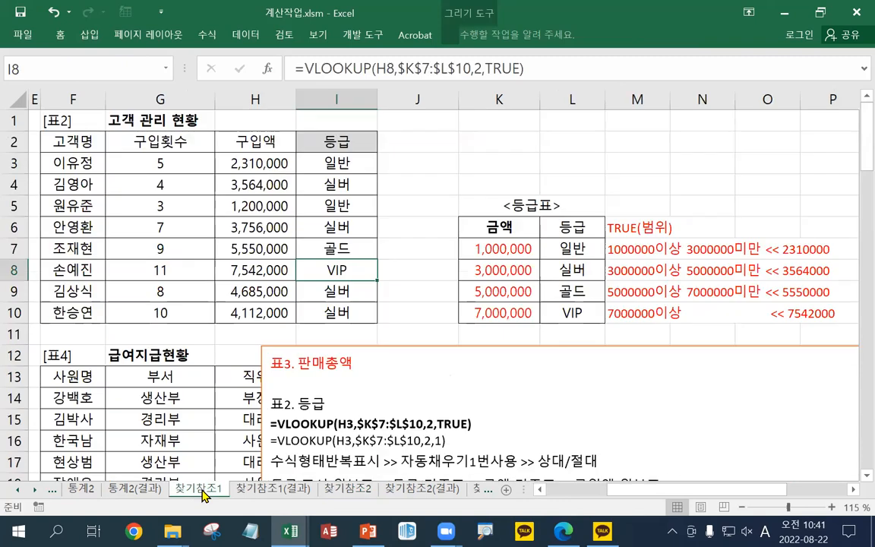
{"action": "left_click_drag", "start_coordinate": [298, 347], "coordinate": [502, 344]}
{"action": "scroll", "coordinate": [554, 432], "scroll_direction": "down", "scroll_amount": 2}
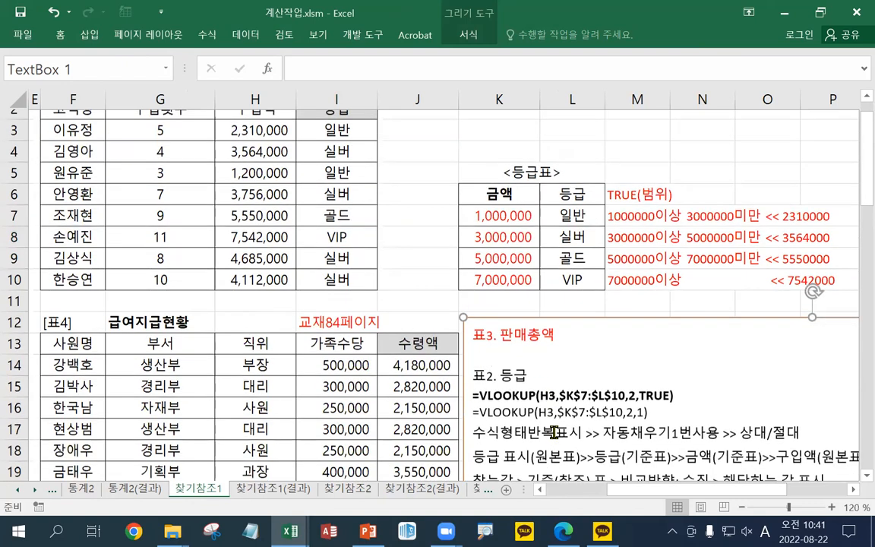
{"action": "scroll", "coordinate": [554, 432], "scroll_direction": "down", "scroll_amount": 1}
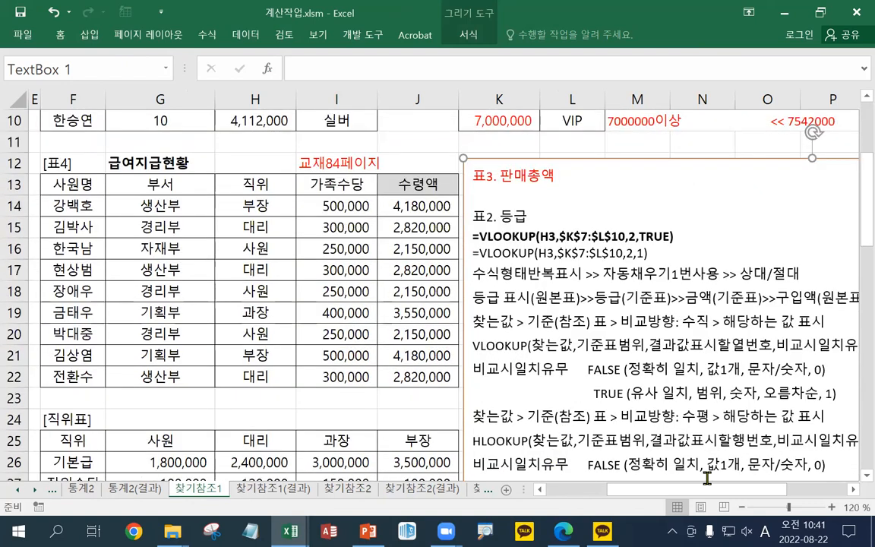
{"action": "scroll", "coordinate": [852, 477], "scroll_direction": "down", "scroll_amount": 1}
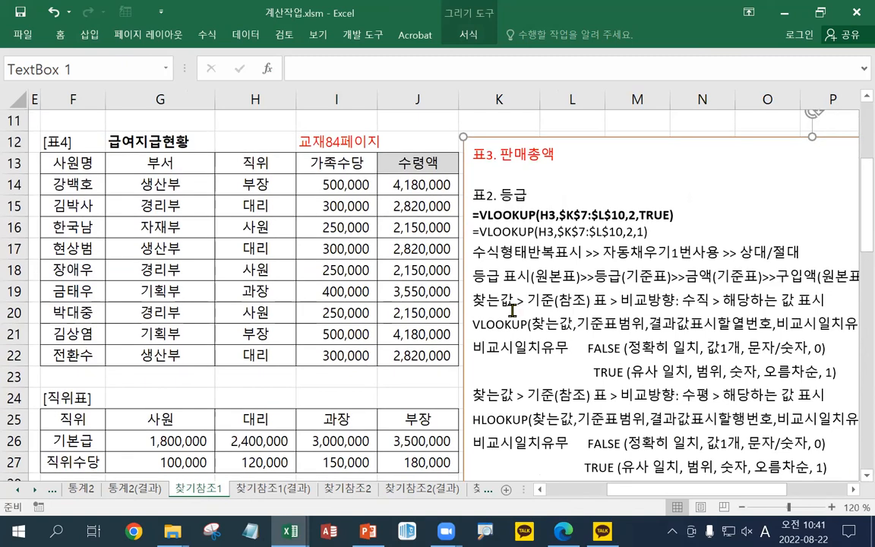
{"action": "left_click", "coordinate": [318, 166]}
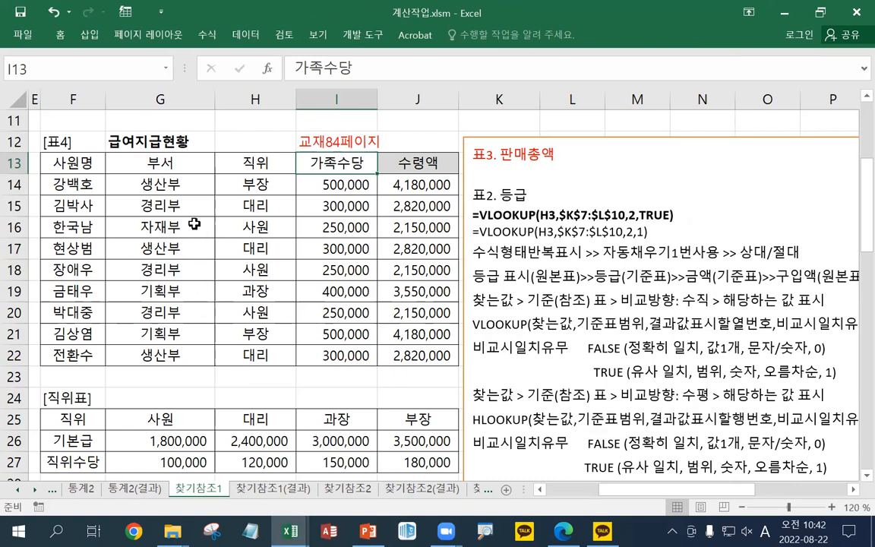
{"action": "left_click_drag", "start_coordinate": [64, 162], "coordinate": [421, 338]}
{"action": "left_click", "coordinate": [337, 270]}
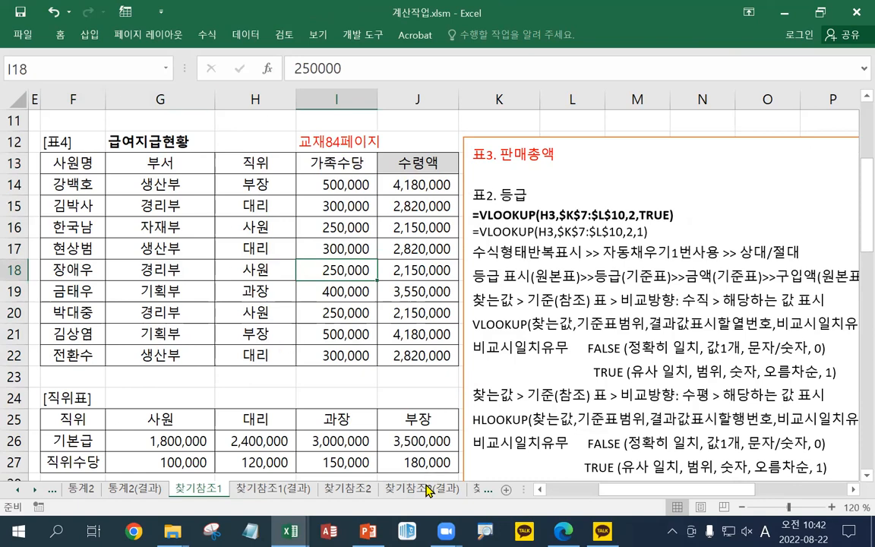
- Move the note text box over the [표4] table, next to the [표3] 의류 판매 현황 table
{"action": "left_click", "coordinate": [524, 138]}
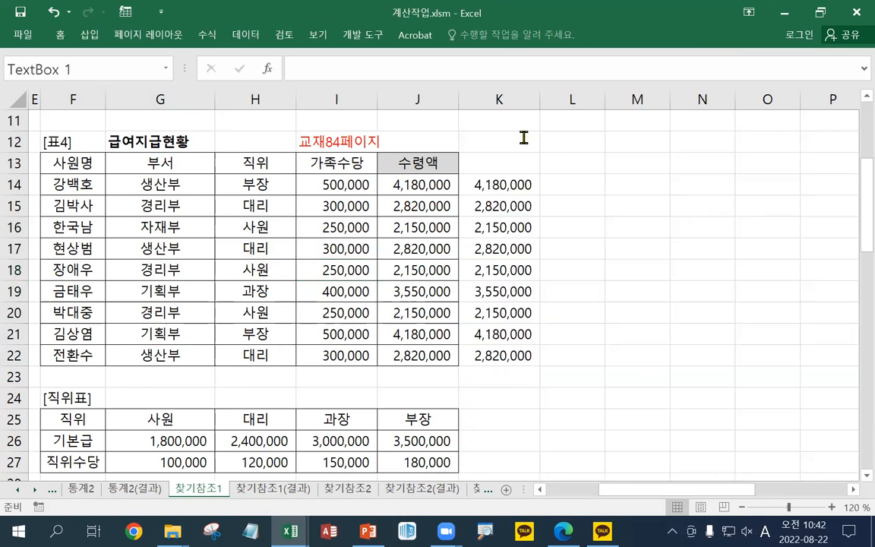
{"action": "left_click_drag", "start_coordinate": [523, 135], "coordinate": [125, 135]}
{"action": "scroll", "coordinate": [328, 394], "scroll_direction": "left", "scroll_amount": 2}
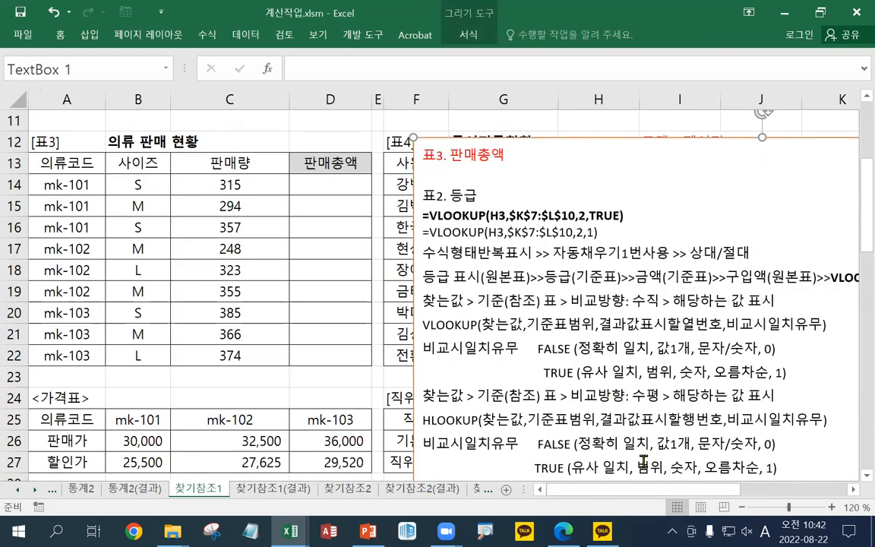
- Copy the red 교재84페이지 label from D1 to D12 above the 판매총액 column
{"action": "scroll", "coordinate": [508, 350], "scroll_direction": "up", "scroll_amount": 4}
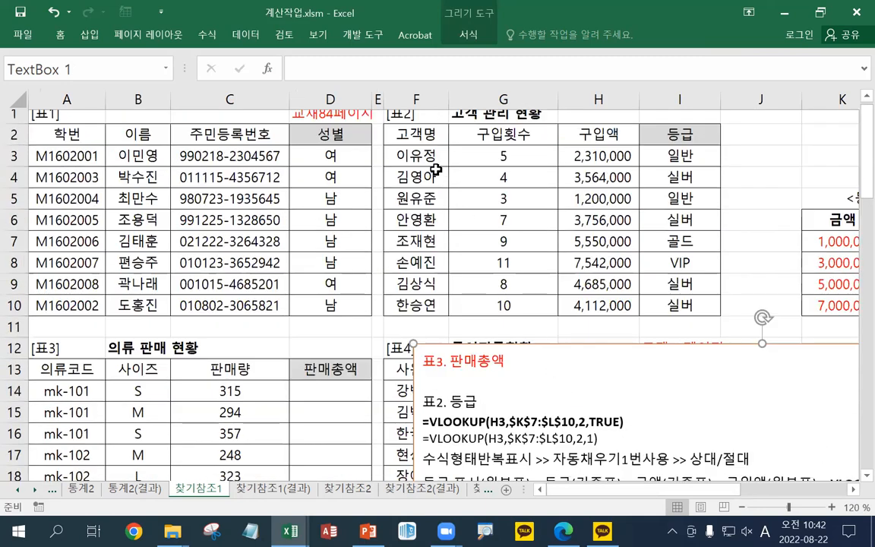
{"action": "left_click", "coordinate": [330, 120]}
{"action": "key", "text": "ctrl+c"}
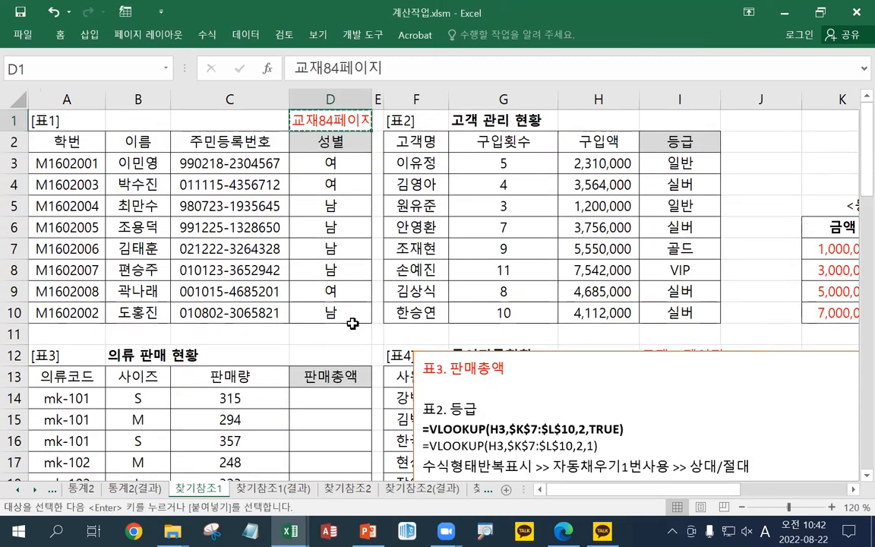
{"action": "left_click", "coordinate": [336, 353]}
{"action": "key", "text": "ctrl+v"}
- Examine the [표3] 의류 판매 현황 table and its 가격표 lookup table
{"action": "scroll", "coordinate": [341, 355], "scroll_direction": "down", "scroll_amount": 2}
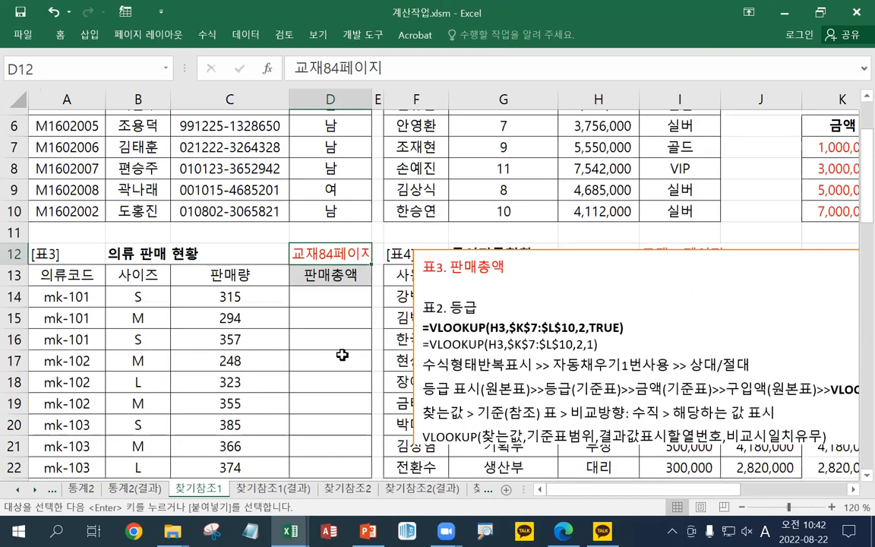
{"action": "scroll", "coordinate": [740, 445], "scroll_direction": "down", "scroll_amount": 2}
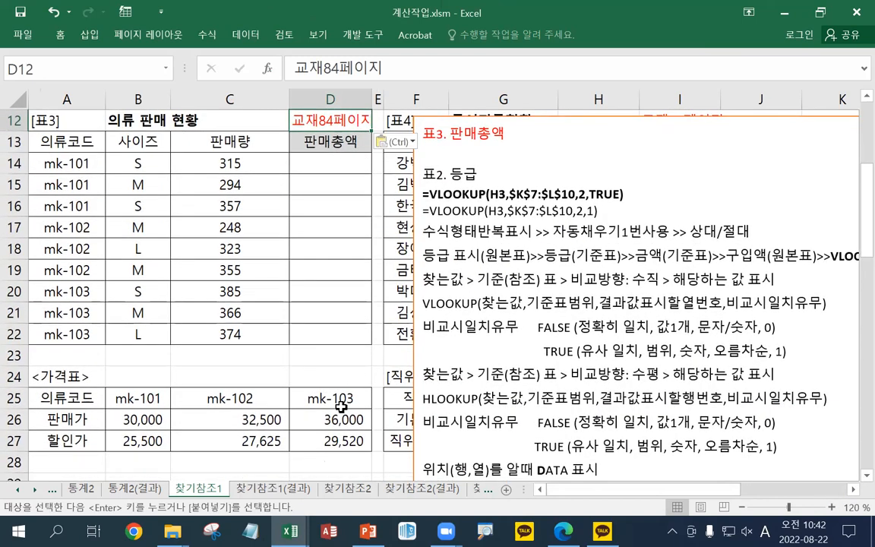
{"action": "key", "text": "ctrl"}
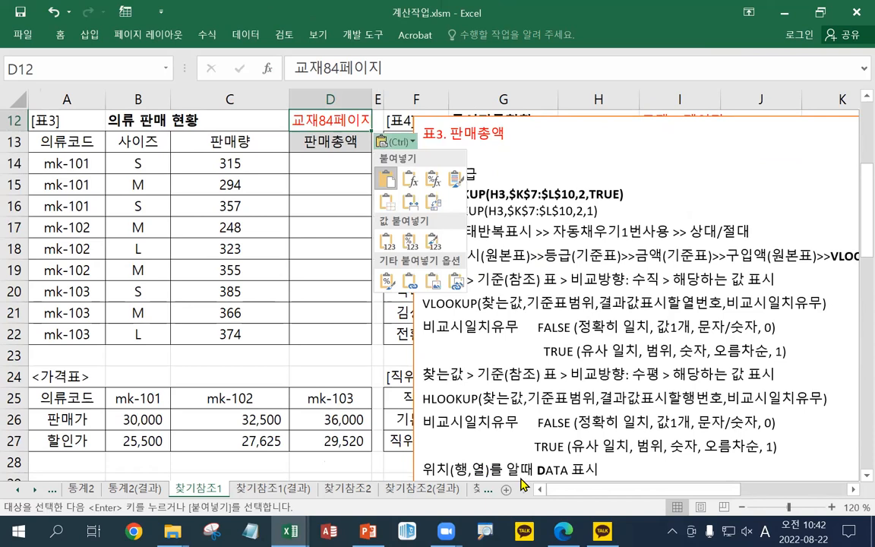
{"action": "left_click", "coordinate": [221, 359]}
{"action": "left_click", "coordinate": [221, 359]}
{"action": "scroll", "coordinate": [221, 359], "scroll_direction": "down", "scroll_amount": 2}
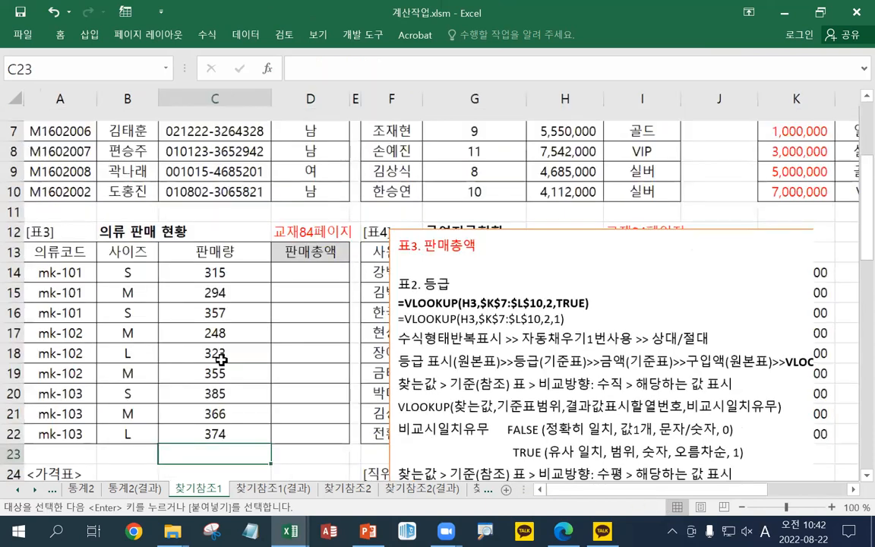
{"action": "scroll", "coordinate": [467, 393], "scroll_direction": "up", "scroll_amount": 1}
{"action": "scroll", "coordinate": [524, 424], "scroll_direction": "up", "scroll_amount": 1}
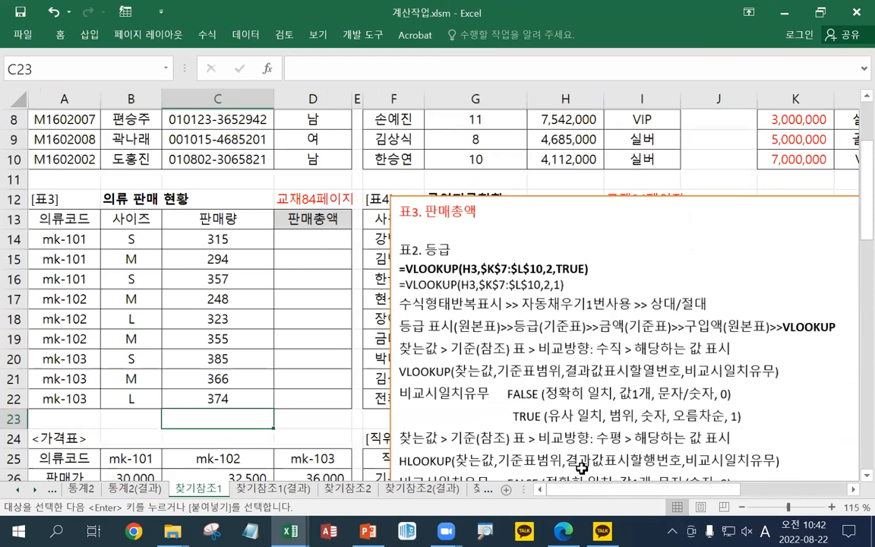
- Replace the red 표3. 판매총액 heading in the note text box with the copied INDEX/MATCH notes in source formatting, and shift the box slightly
{"action": "scroll", "coordinate": [580, 461], "scroll_direction": "down", "scroll_amount": 1}
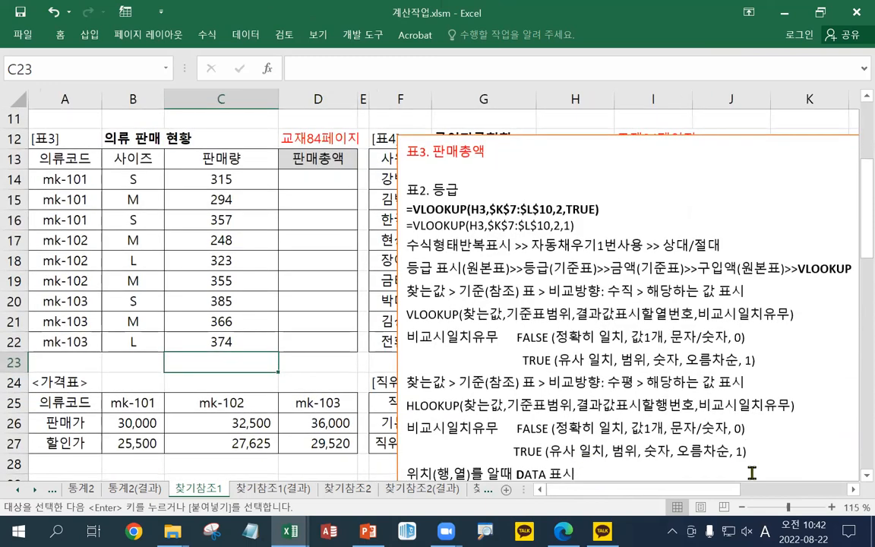
{"action": "scroll", "coordinate": [856, 472], "scroll_direction": "down", "scroll_amount": 1}
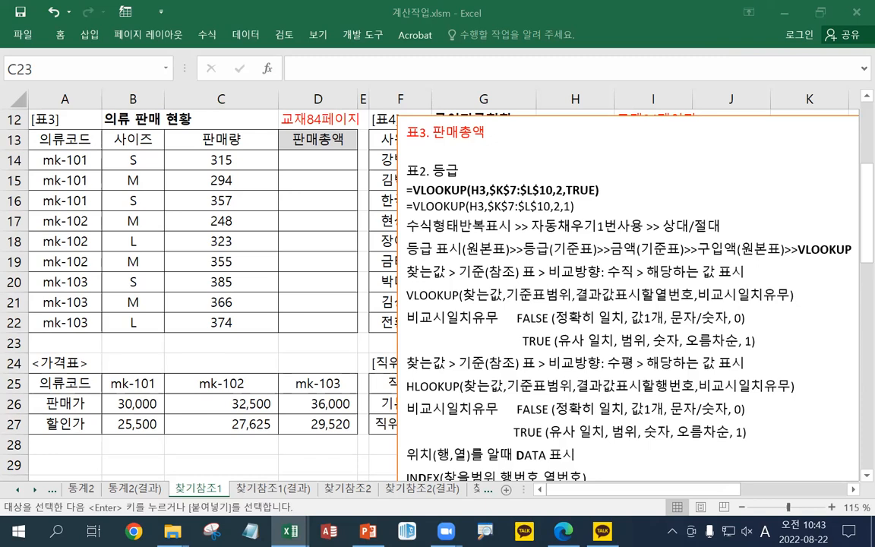
{"action": "left_click", "coordinate": [435, 134]}
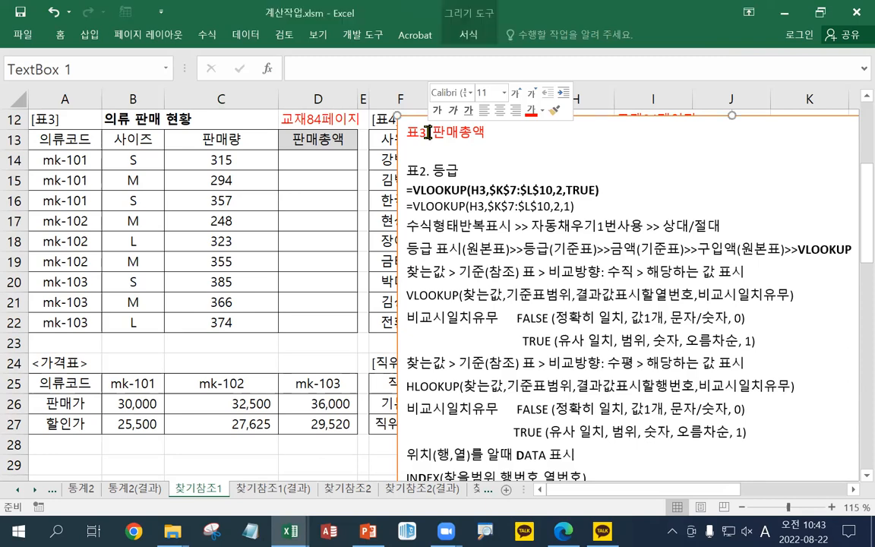
{"action": "triple_click", "coordinate": [428, 132]}
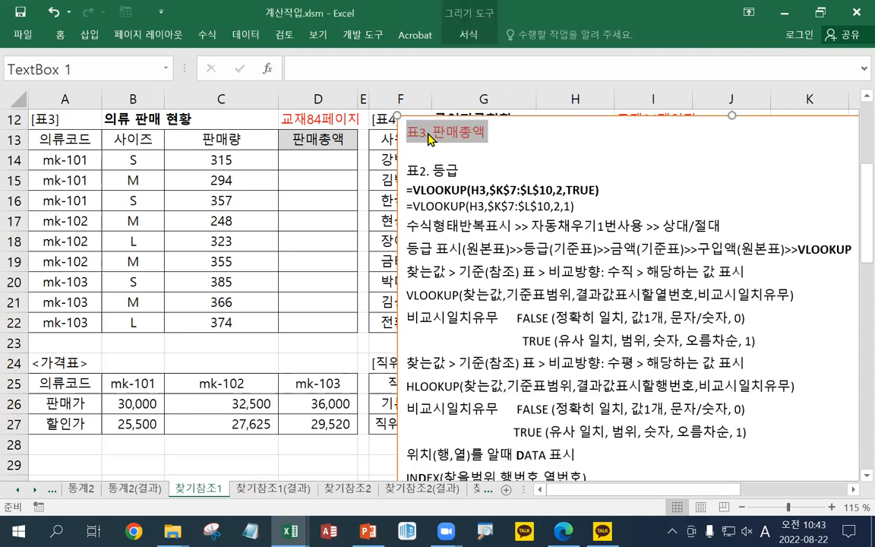
{"action": "key", "text": "ctrl+v"}
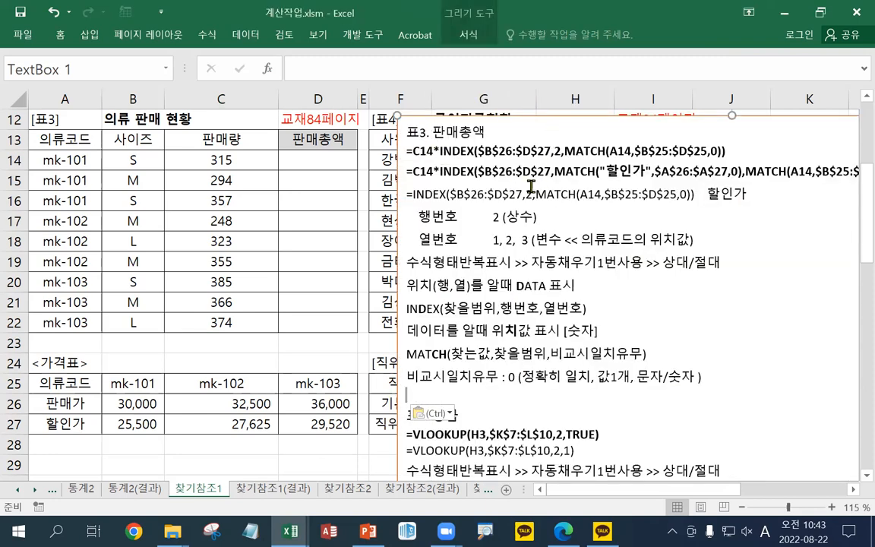
{"action": "left_click", "coordinate": [451, 414]}
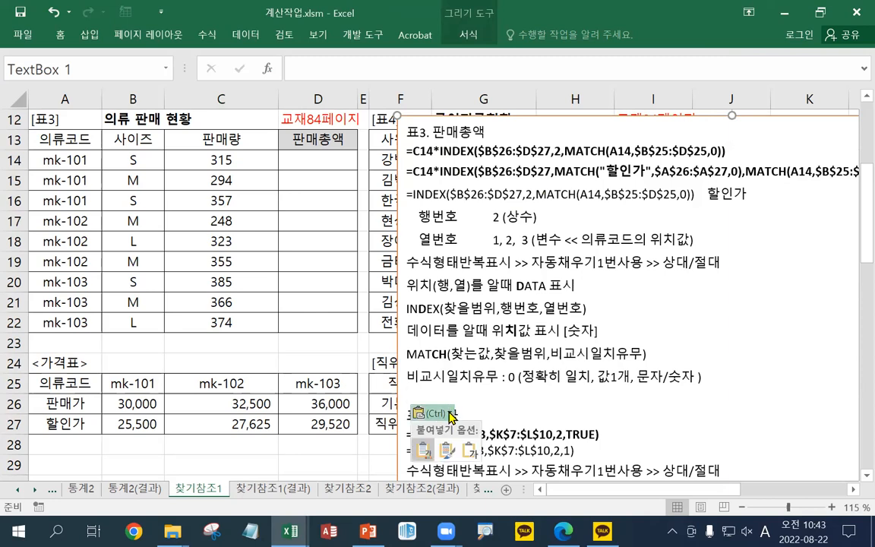
{"action": "left_click", "coordinate": [448, 446]}
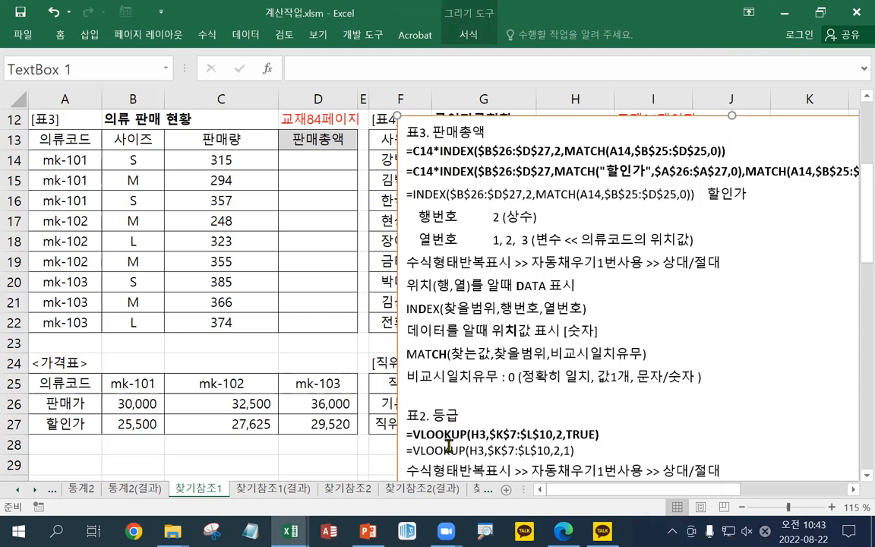
{"action": "mouse_move", "coordinate": [534, 113]}
{"action": "left_mouse_down"}
{"action": "mouse_move", "coordinate": [447, 117]}
{"action": "mouse_move", "coordinate": [532, 121]}
{"action": "left_mouse_up"}
- Draft the first 판매총액 formula in D14 in words as =판매량*할인가
{"action": "left_click", "coordinate": [343, 160]}
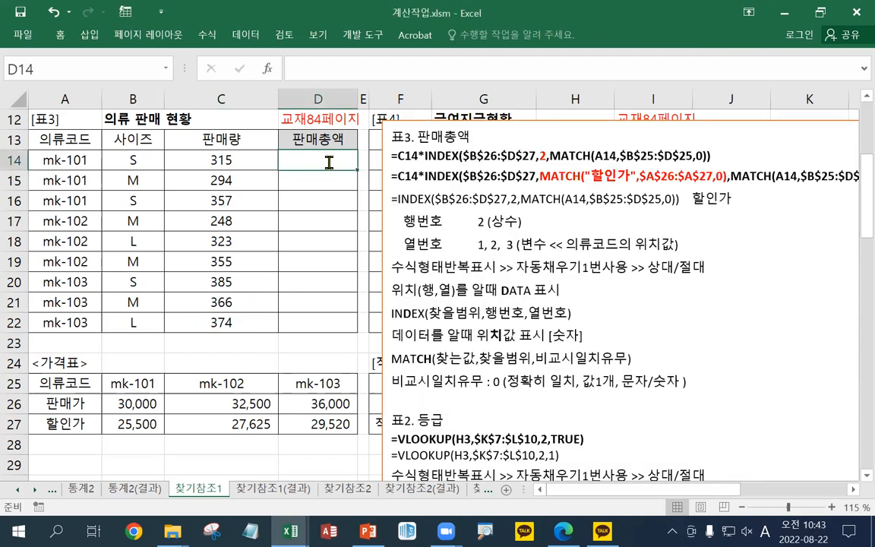
{"action": "type", "text": "="}
{"action": "left_click", "coordinate": [225, 157]}
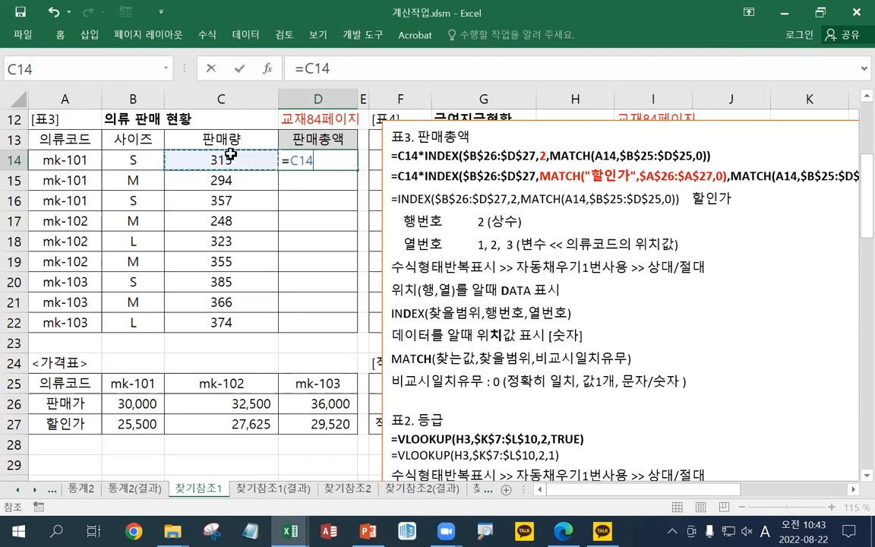
{"action": "key", "text": "BackSpace"}
{"action": "key", "text": "BackSpace"}
{"action": "key", "text": "BackSpace"}
{"action": "type", "text": "VKSAO"}
{"action": "key", "text": "BackSpace"}
{"action": "key", "text": "BackSpace"}
{"action": "key", "text": "BackSpace"}
{"action": "key", "text": "BackSpace"}
{"action": "key", "text": "BackSpace"}
{"action": "key", "text": "Hangul"}
{"action": "type", "text": "파ㅁ"}
{"action": "key", "text": "BackSpace"}
{"action": "type", "text": "ㄴ맬"}
{"action": "key", "text": "BackSpace"}
{"action": "type", "text": "량*할ㅇ니"}
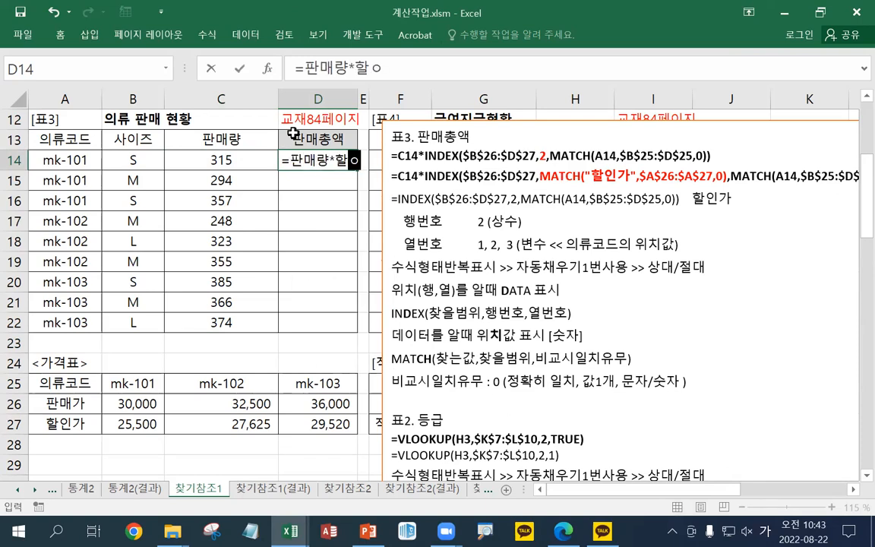
{"action": "key", "text": "BackSpace"}
{"action": "key", "text": "BackSpace"}
{"action": "key", "text": "BackSpace"}
{"action": "type", "text": "인ㄱㅏ"}
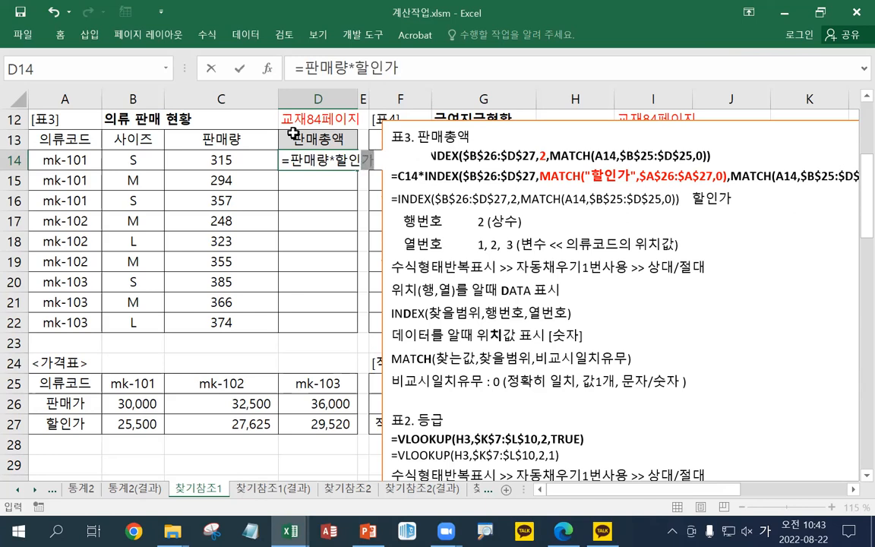
- Replace 판매량 in the D14 draft with a reference to C14, and discard the entry
{"action": "left_click_drag", "start_coordinate": [325, 162], "coordinate": [289, 161]}
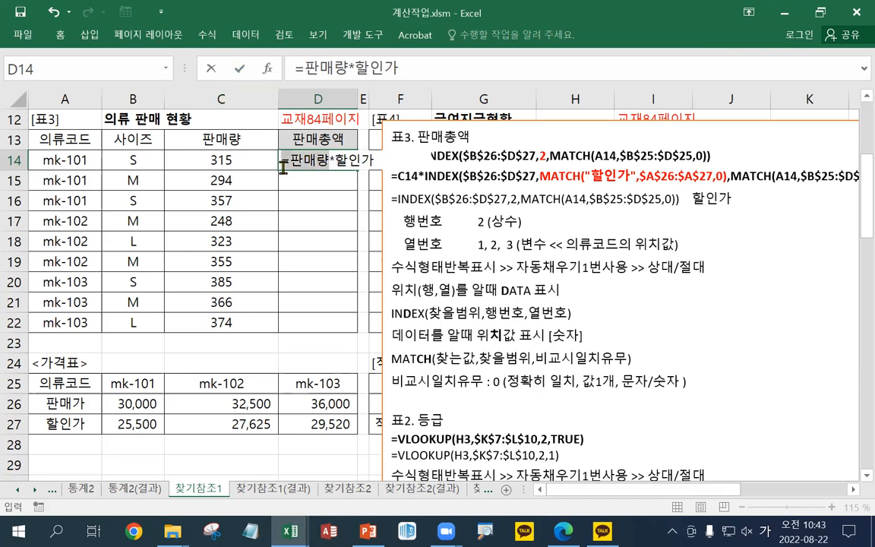
{"action": "left_click", "coordinate": [196, 157]}
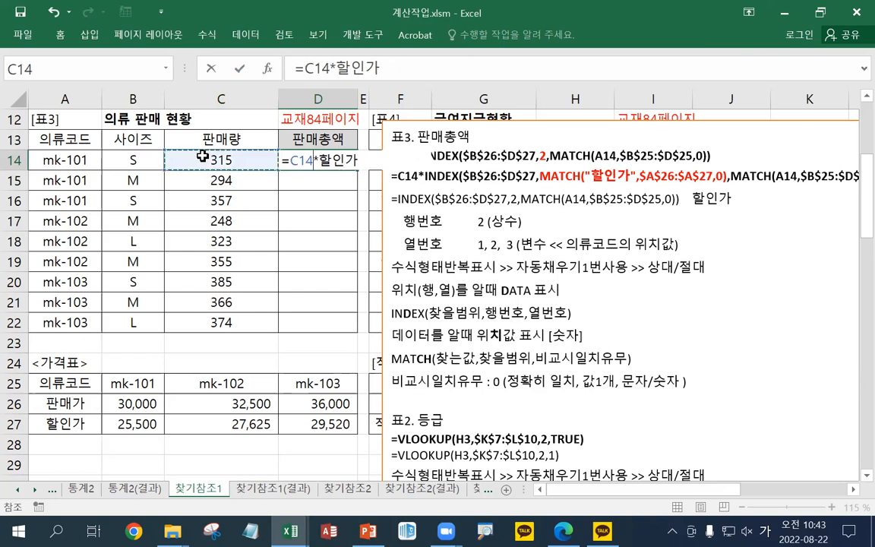
{"action": "left_click", "coordinate": [355, 159]}
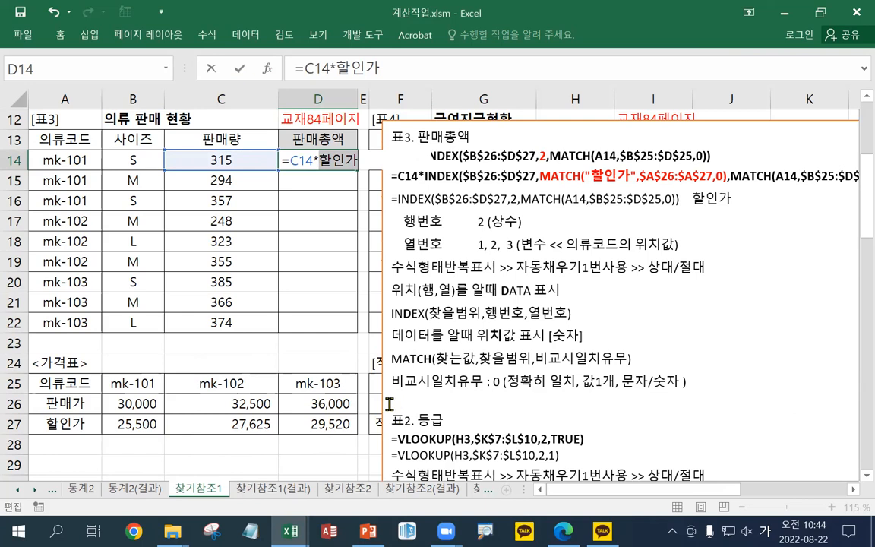
{"action": "scroll", "coordinate": [388, 403], "scroll_direction": "down", "scroll_amount": 2}
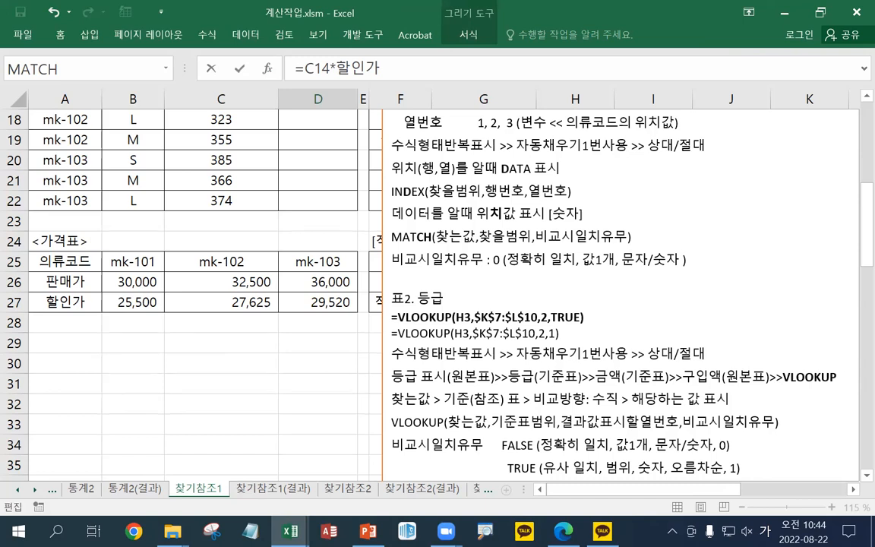
{"action": "left_click_drag", "start_coordinate": [363, 282], "coordinate": [363, 303]}
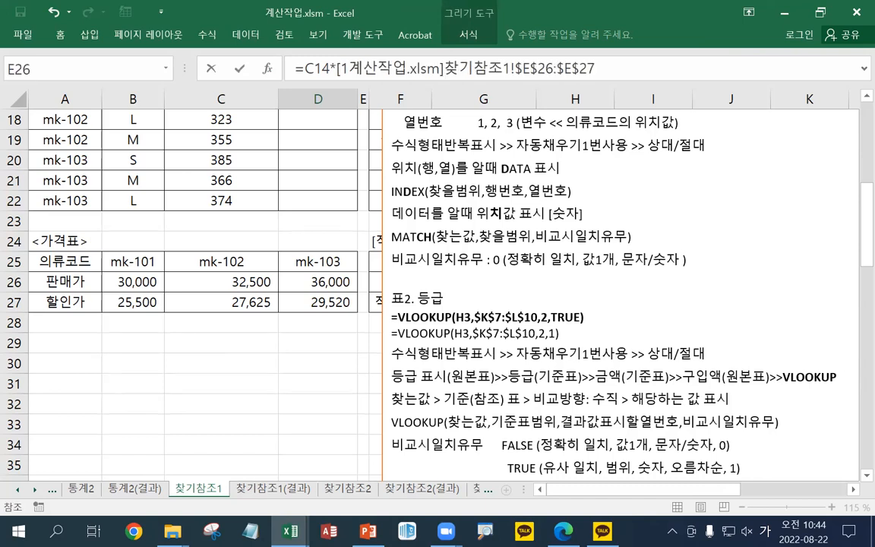
{"action": "key", "text": "Escape"}
- Highlight the 판매가 values B26:D26 and the 할인가 values B27:D27 in the 가격표 table in turn
{"action": "scroll", "coordinate": [122, 245], "scroll_direction": "up", "scroll_amount": 1}
{"action": "scroll", "coordinate": [122, 244], "scroll_direction": "up", "scroll_amount": 1}
{"action": "scroll", "coordinate": [122, 245], "scroll_direction": "down", "scroll_amount": 3}
{"action": "left_click_drag", "start_coordinate": [126, 244], "coordinate": [331, 240]}
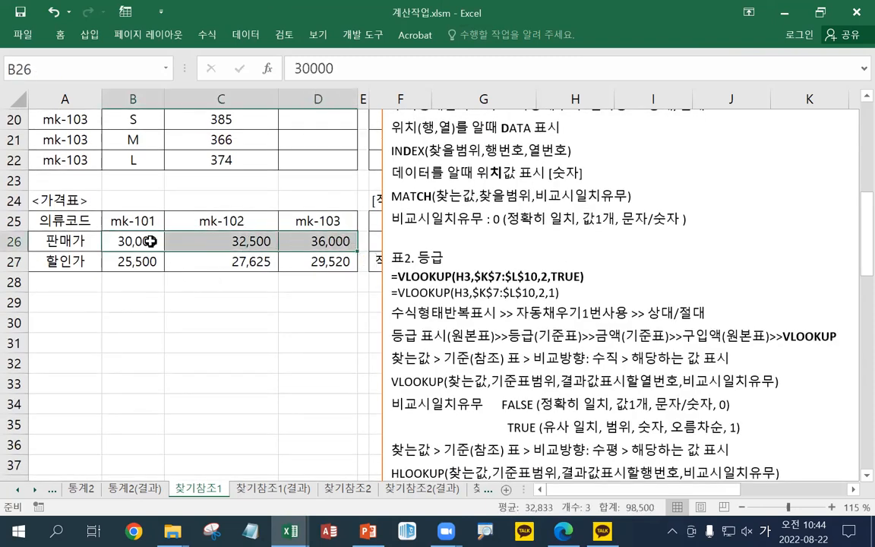
{"action": "left_click_drag", "start_coordinate": [137, 259], "coordinate": [335, 258]}
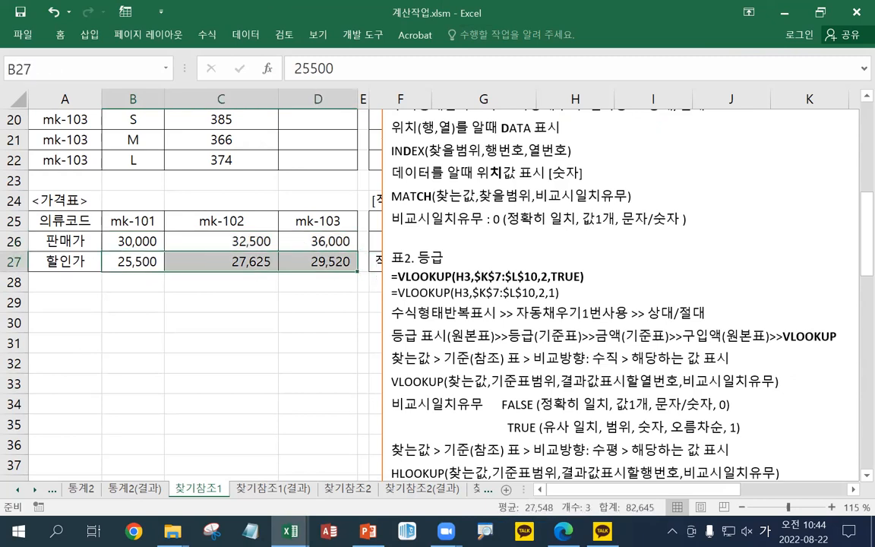
- Paste the row labels 1행 and 2행 into E26:E27 beside the 가격표 table and fit column E to them
{"action": "left_click", "coordinate": [561, 450]}
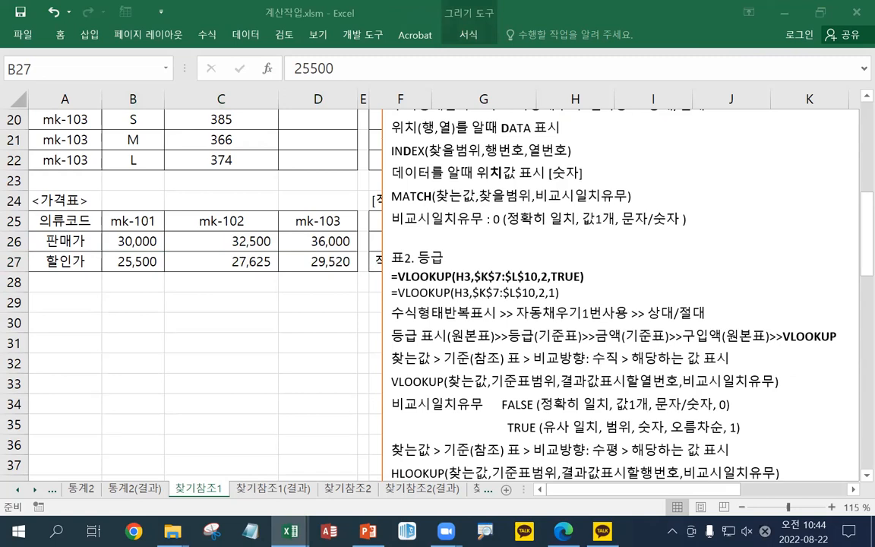
{"action": "left_click", "coordinate": [363, 240]}
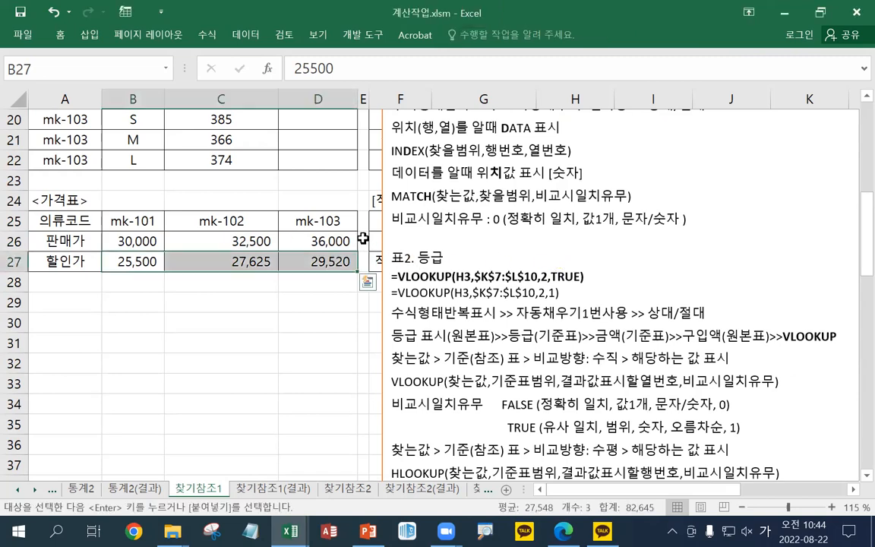
{"action": "right_click", "coordinate": [363, 245]}
{"action": "left_click", "coordinate": [379, 219]}
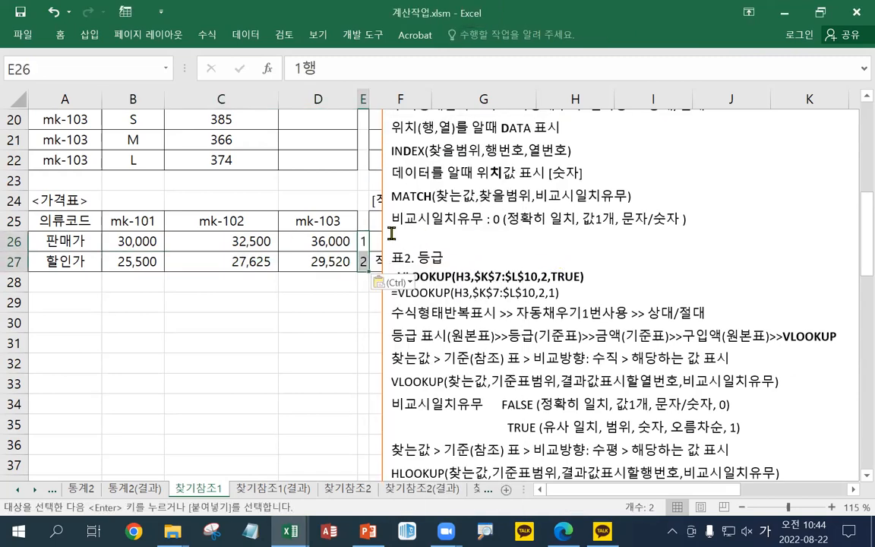
{"action": "double_click", "coordinate": [369, 100]}
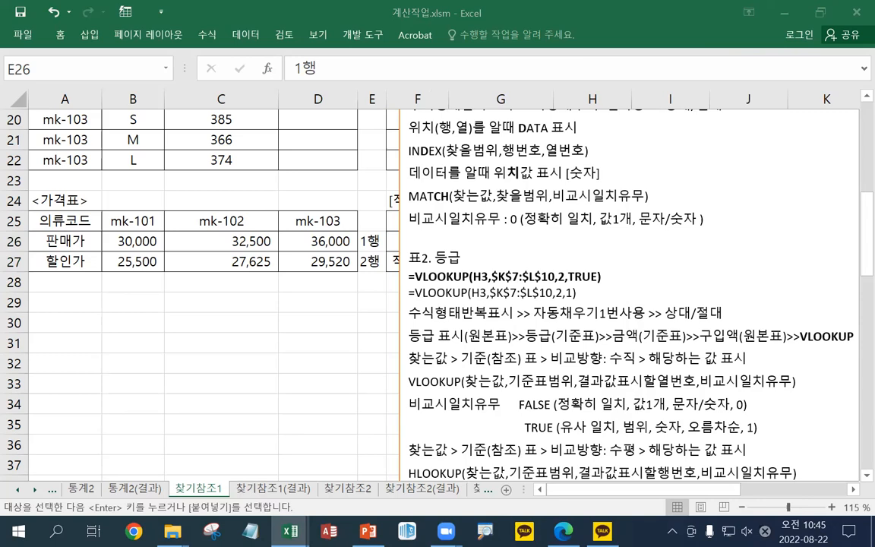
- Paste the column labels 1열, 2열 and 3열 into B28:D28 below the 가격표 table
{"action": "left_click", "coordinate": [137, 279]}
{"action": "right_click", "coordinate": [137, 279]}
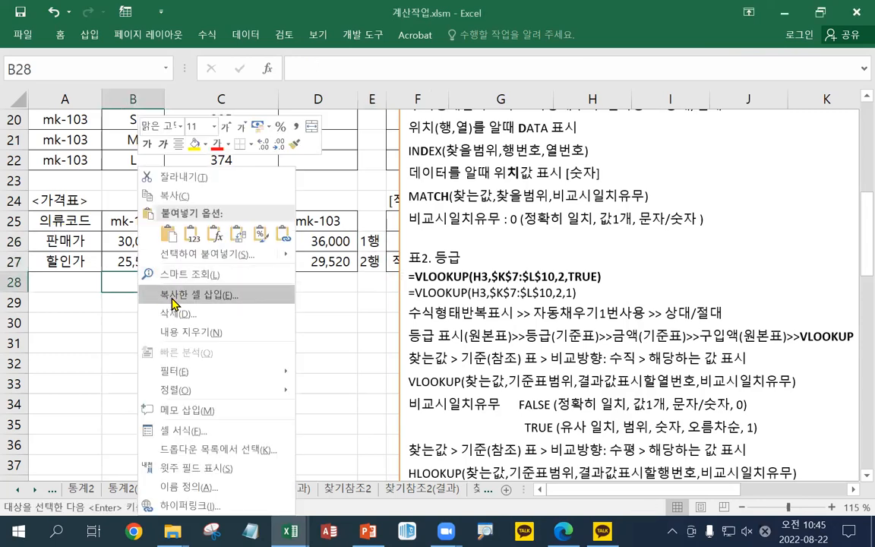
{"action": "left_click", "coordinate": [164, 236]}
- Fill the 가격표 price range B26:D27 with light green
{"action": "left_click", "coordinate": [162, 243]}
{"action": "left_click_drag", "start_coordinate": [162, 243], "coordinate": [323, 259]}
{"action": "right_click", "coordinate": [320, 260]}
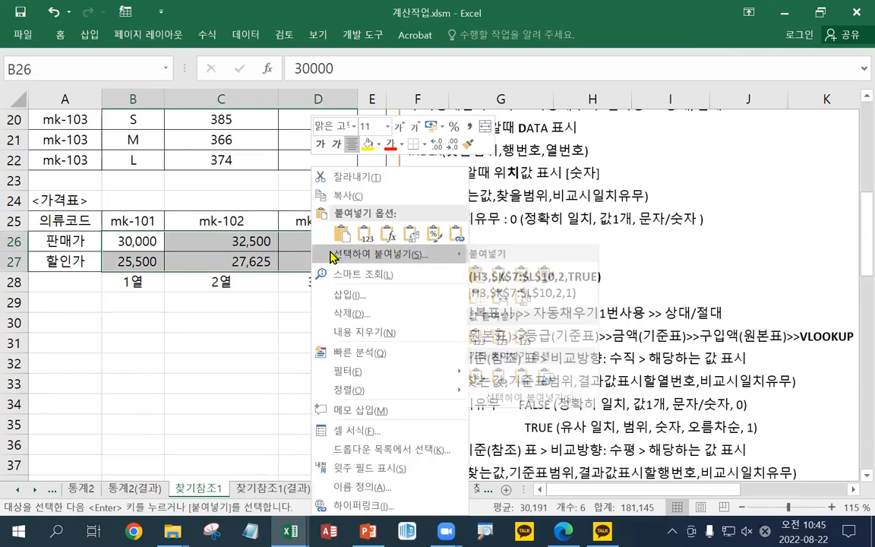
{"action": "left_click", "coordinate": [378, 145]}
{"action": "left_click", "coordinate": [477, 194]}
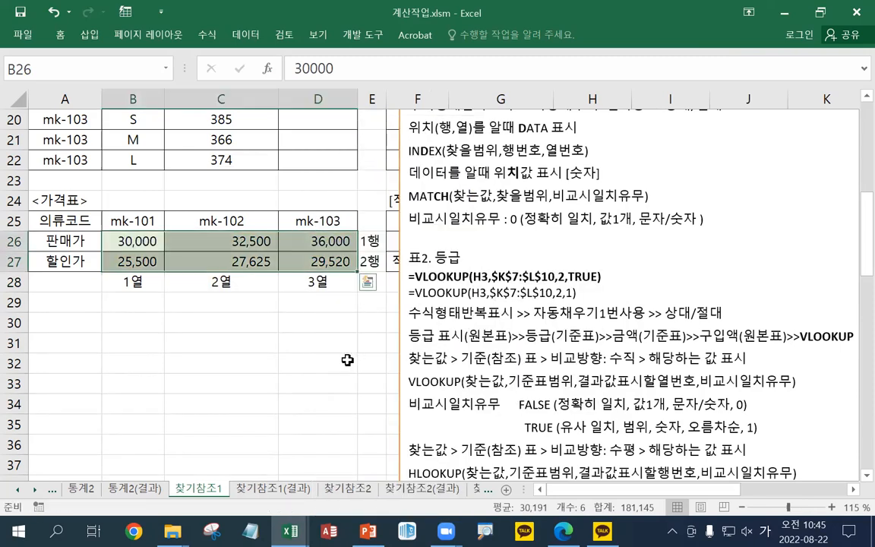
{"action": "left_click", "coordinate": [317, 363]}
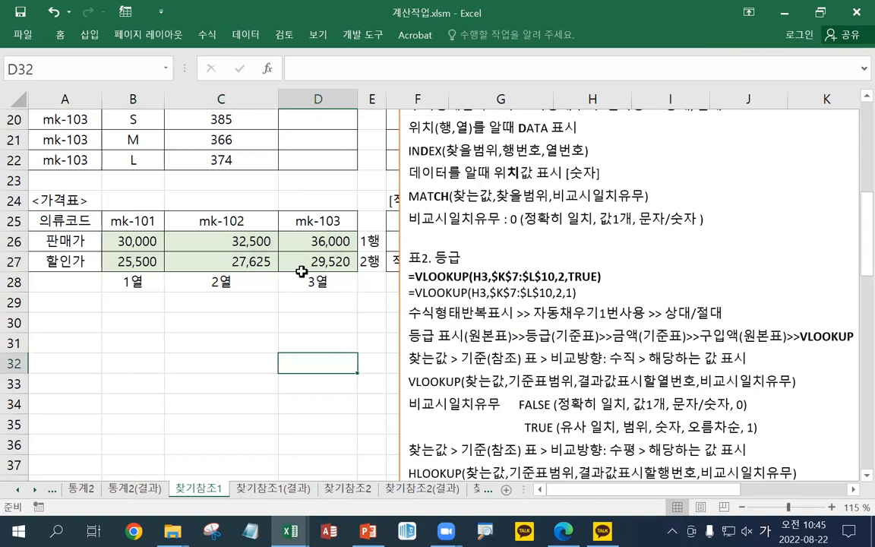
- Examine the empty 판매총액 cells against the 가격표 table with its row and column labels
{"action": "scroll", "coordinate": [294, 282], "scroll_direction": "up", "scroll_amount": 3}
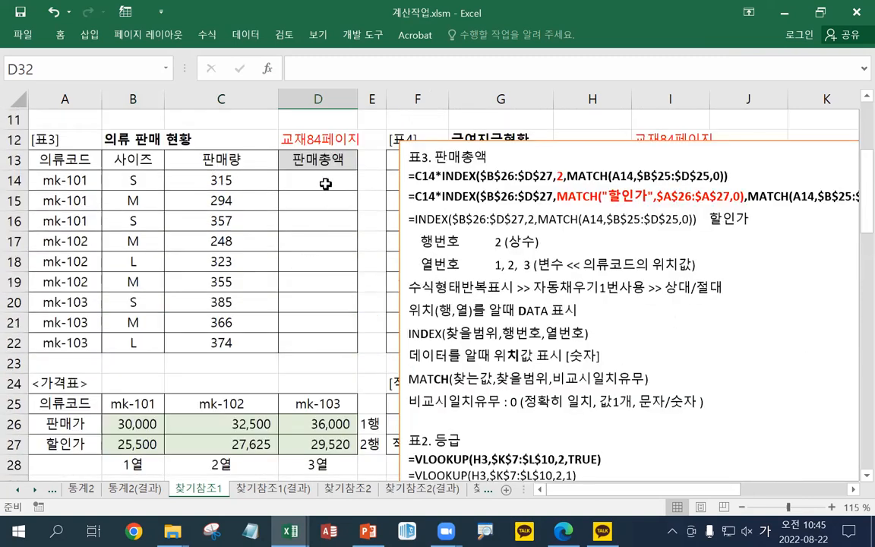
{"action": "left_click", "coordinate": [300, 180]}
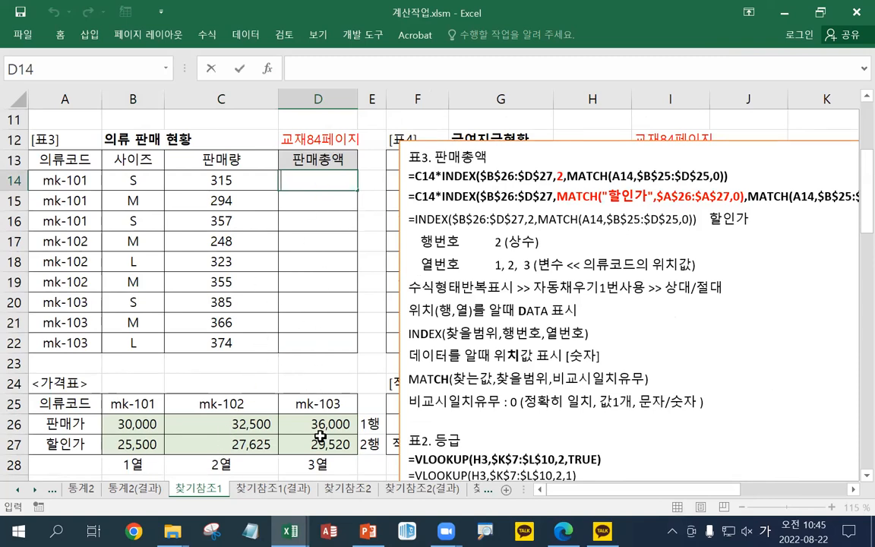
{"action": "scroll", "coordinate": [317, 400], "scroll_direction": "down", "scroll_amount": 2}
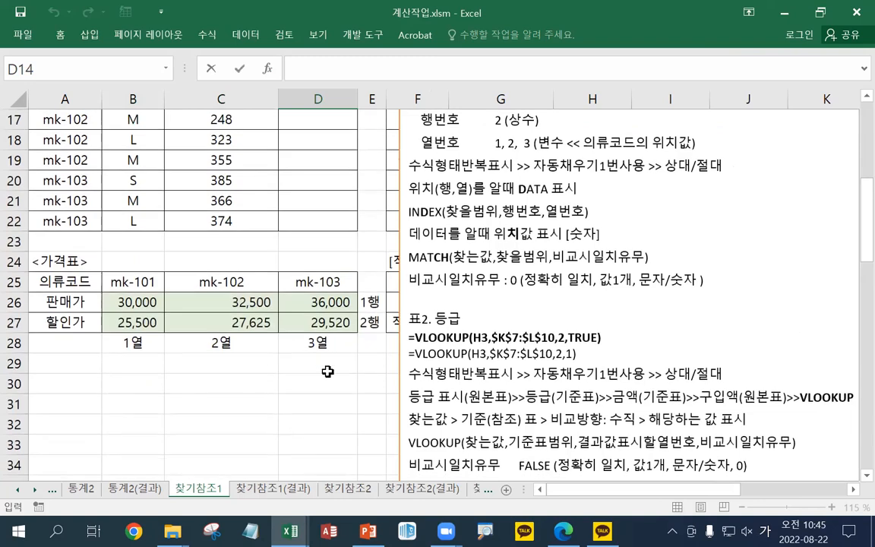
{"action": "scroll", "coordinate": [329, 369], "scroll_direction": "up", "scroll_amount": 1}
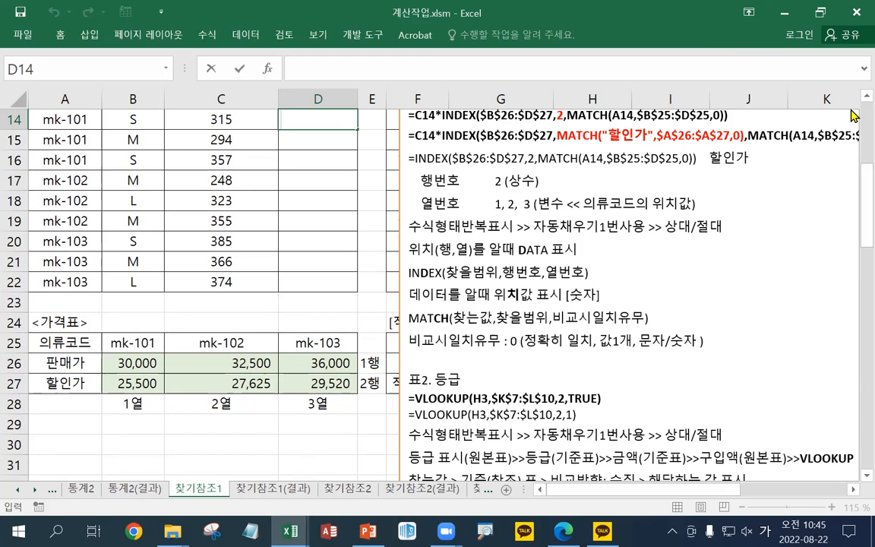
{"action": "scroll", "coordinate": [852, 114], "scroll_direction": "up", "scroll_amount": 1}
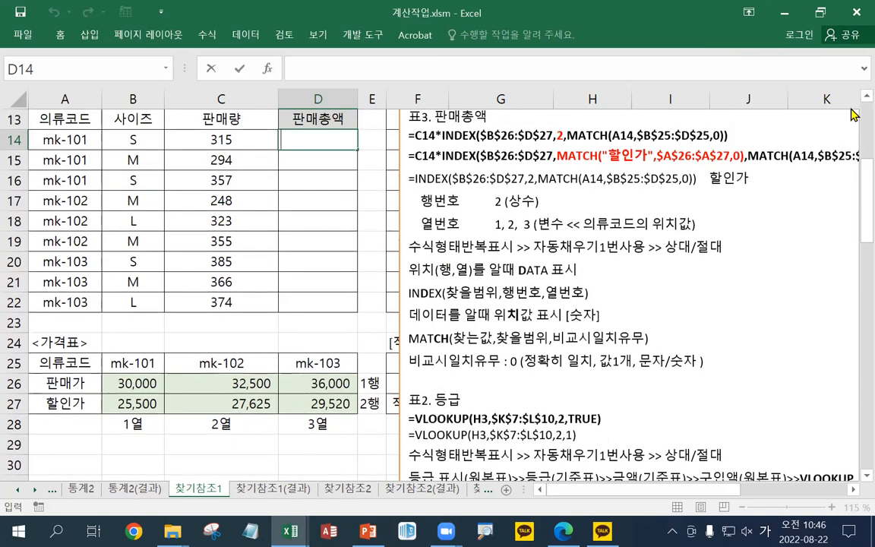
{"action": "scroll", "coordinate": [584, 267], "scroll_direction": "up", "scroll_amount": 1}
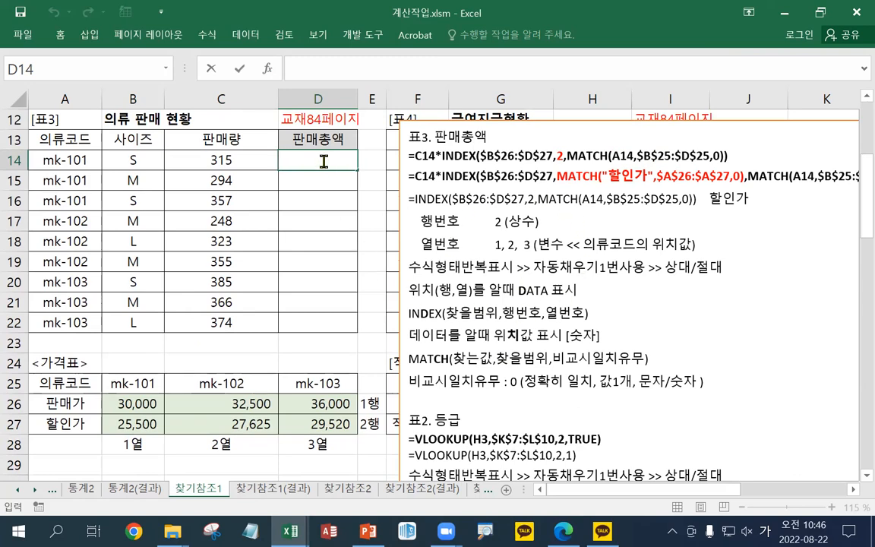
{"action": "left_click", "coordinate": [327, 220]}
- Start a formula in the first 판매총액 cell, D14
{"action": "left_click", "coordinate": [329, 160]}
{"action": "type", "text": "="}
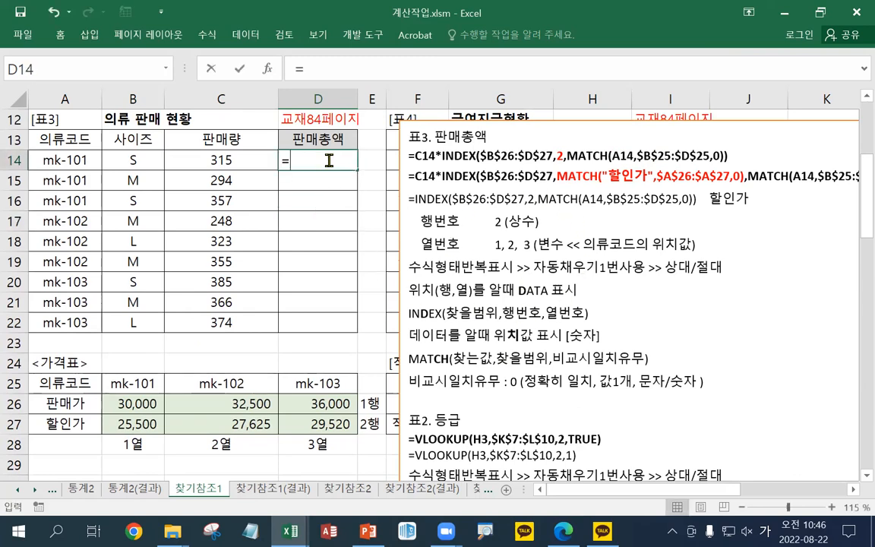
{"action": "left_click", "coordinate": [247, 158]}
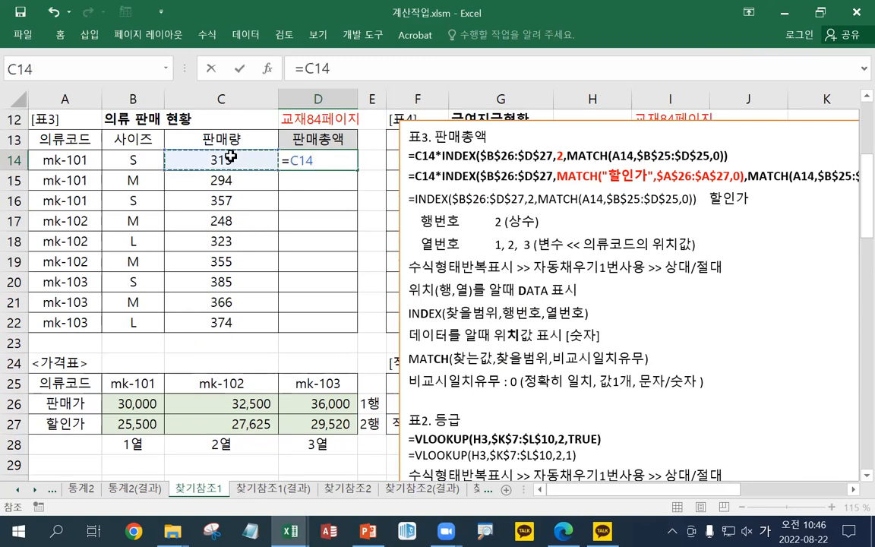
{"action": "key", "text": "BackSpace"}
{"action": "key", "text": "BackSpace"}
{"action": "key", "text": "BackSpace"}
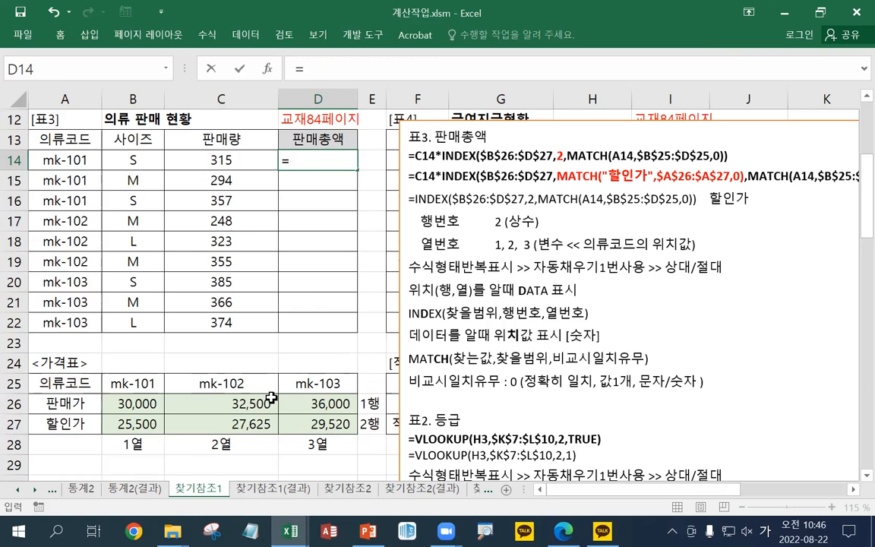
- Begin the D14 formula with INDEX over the 가격표 prices, using the absolute range $B$26:$D$27
{"action": "type", "text": "ㅑㅜㅇ"}
{"action": "key", "text": "BackSpace"}
{"action": "key", "text": "BackSpace"}
{"action": "key", "text": "BackSpace"}
{"action": "key", "text": "Hangul"}
{"action": "type", "text": "INDEX("}
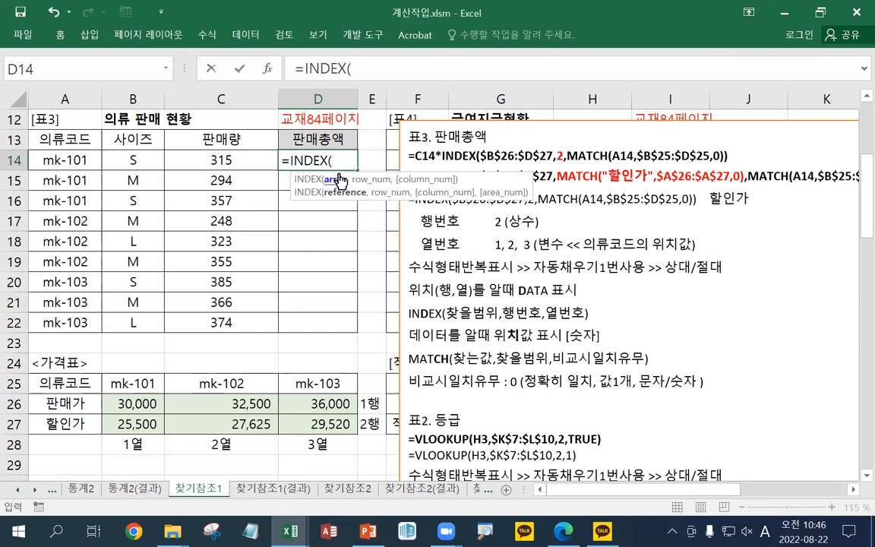
{"action": "left_click_drag", "start_coordinate": [133, 405], "coordinate": [300, 423]}
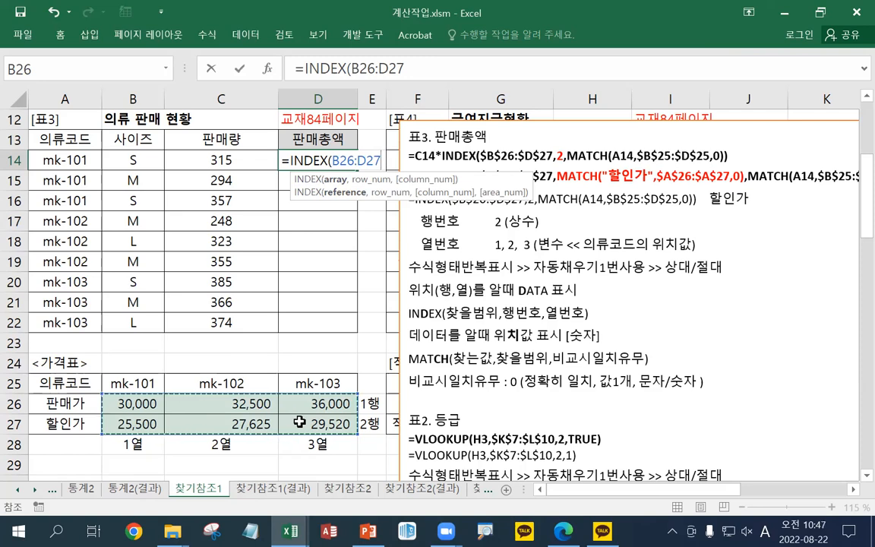
{"action": "key", "text": "F4"}
{"action": "type", "text": ","}
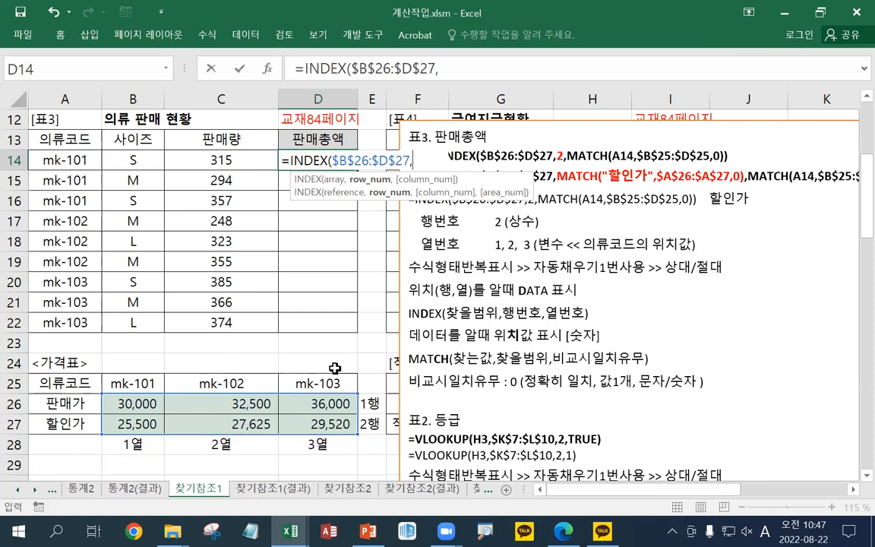
- Add the INDEX row number as MATCH("할인가",A26:A27,0)
{"action": "type", "text": "MATCH(\""}
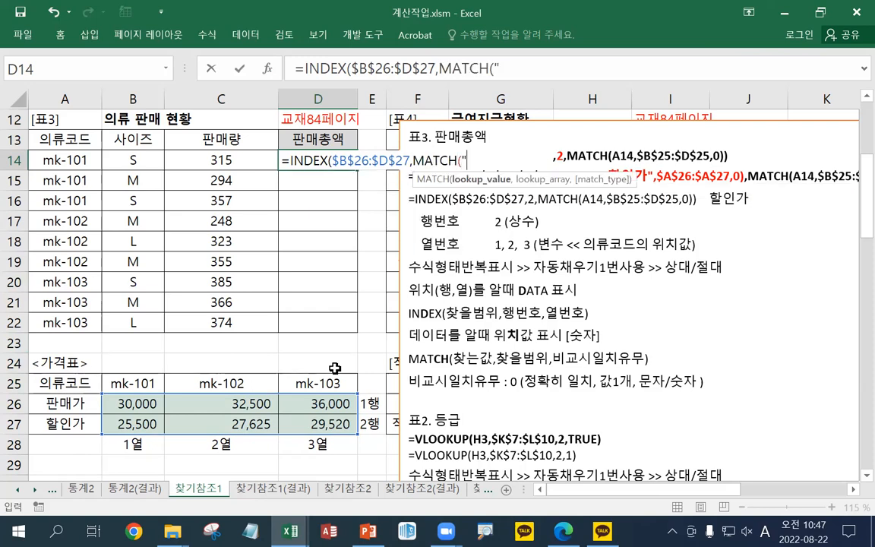
{"action": "key", "text": "Hangul"}
{"action": "type", "text": "하ㄹ인가\","}
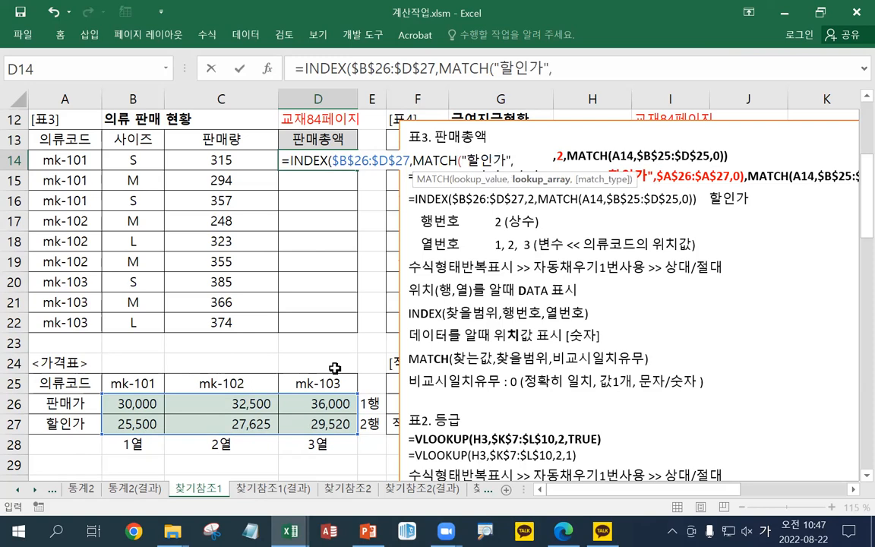
{"action": "left_click_drag", "start_coordinate": [68, 404], "coordinate": [73, 425]}
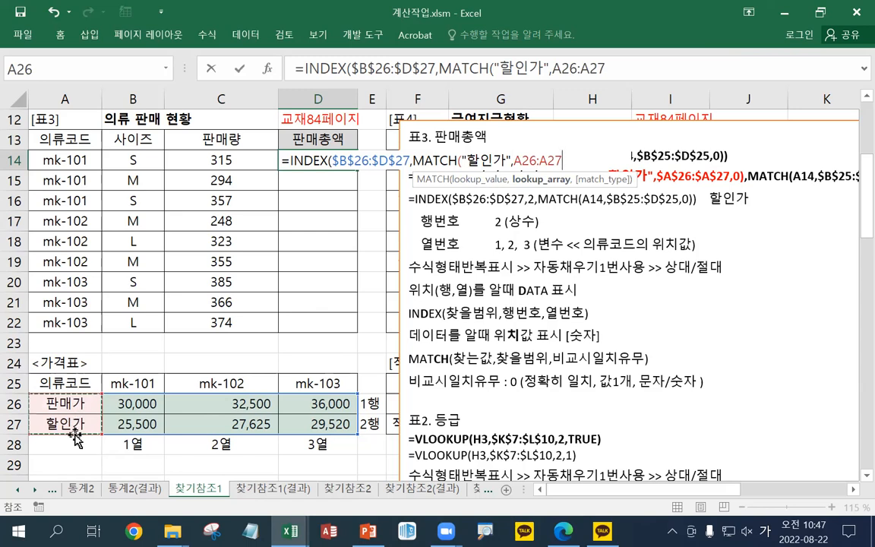
{"action": "type", "text": ","}
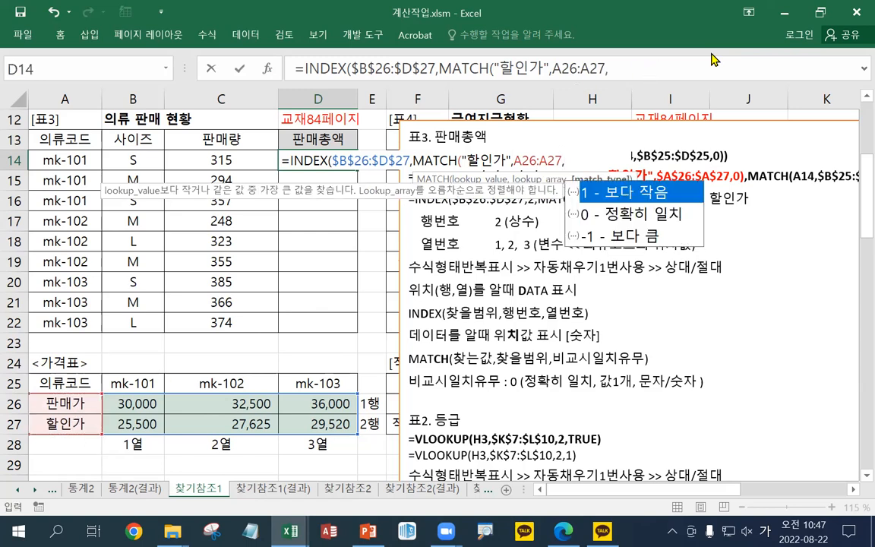
{"action": "type", "text": "0),"}
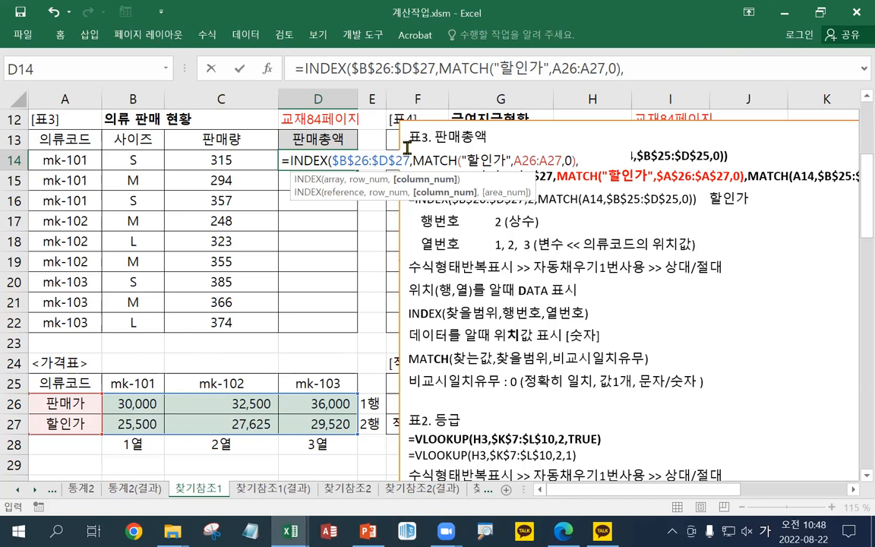
- Add the INDEX column number as a second MATCH looking up 의류코드 A14 in the code headers B25:D25
{"action": "type", "text": "ㅡㅁ"}
{"action": "key", "text": "BackSpace"}
{"action": "key", "text": "BackSpace"}
{"action": "key", "text": "Hangul"}
{"action": "type", "text": "MATCH"}
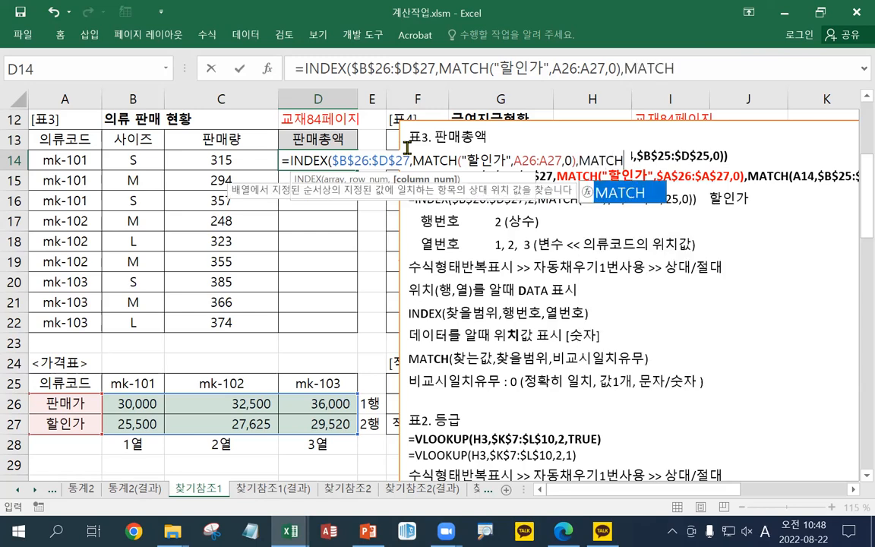
{"action": "type", "text": "("}
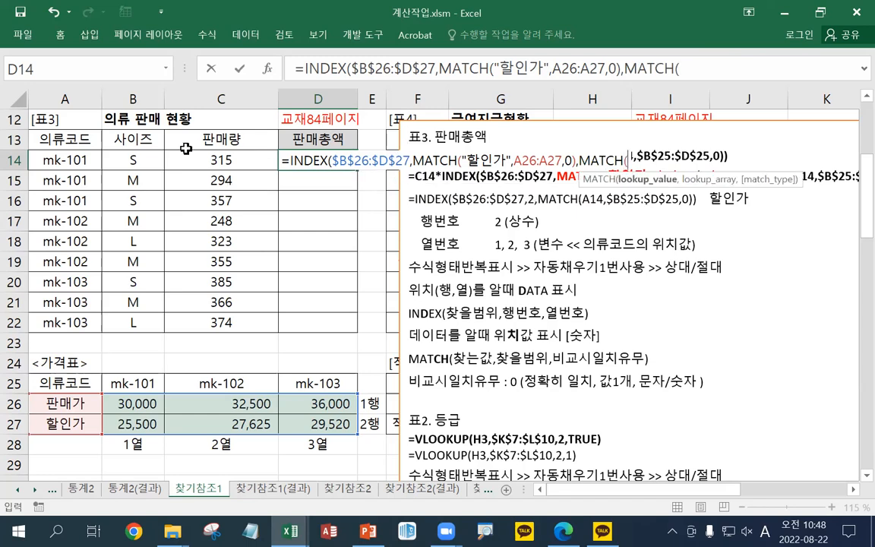
{"action": "left_click", "coordinate": [60, 159]}
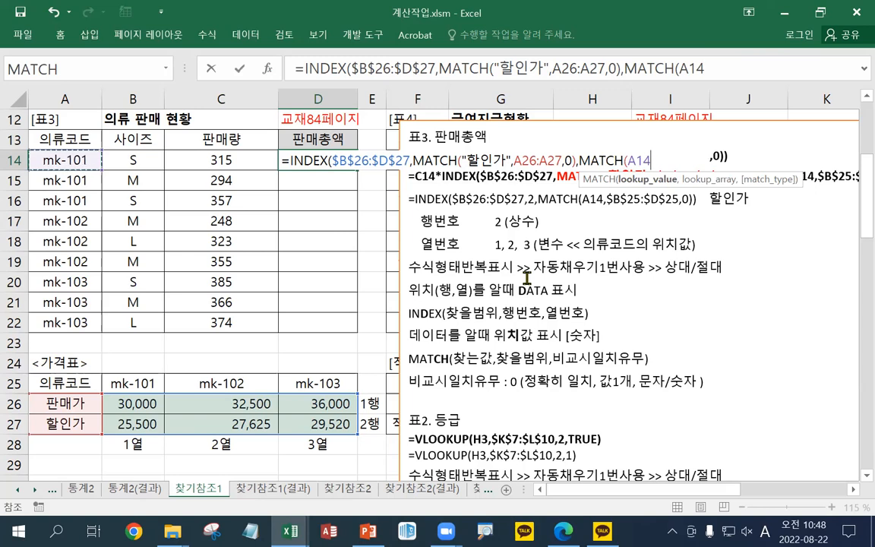
{"action": "type", "text": ","}
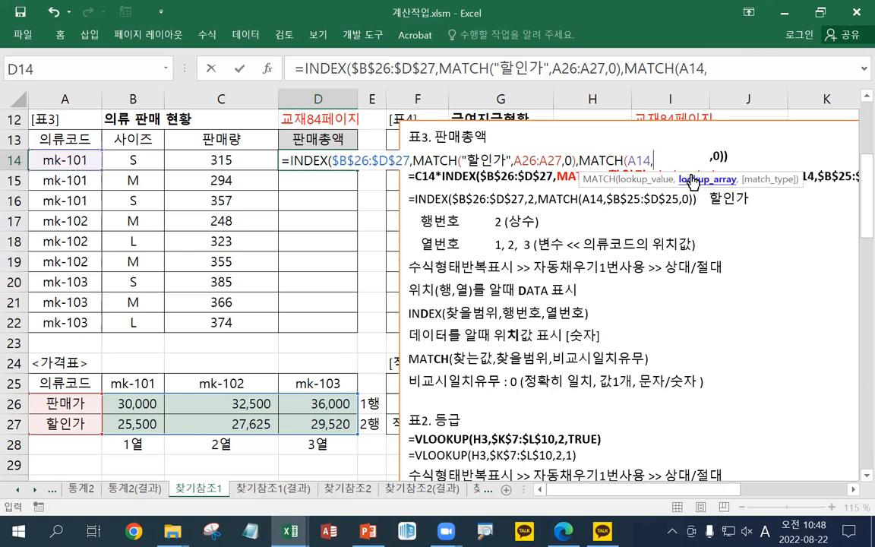
{"action": "left_click_drag", "start_coordinate": [114, 383], "coordinate": [289, 383]}
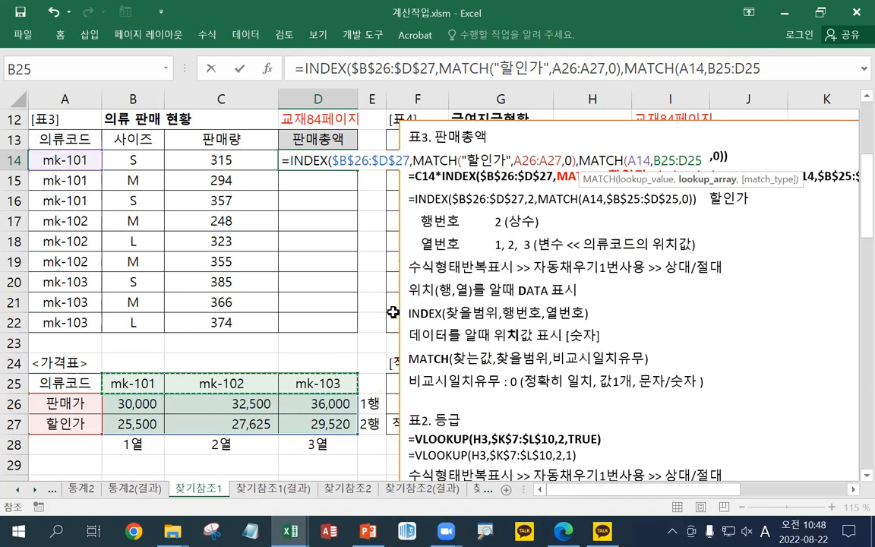
{"action": "type", "text": ","}
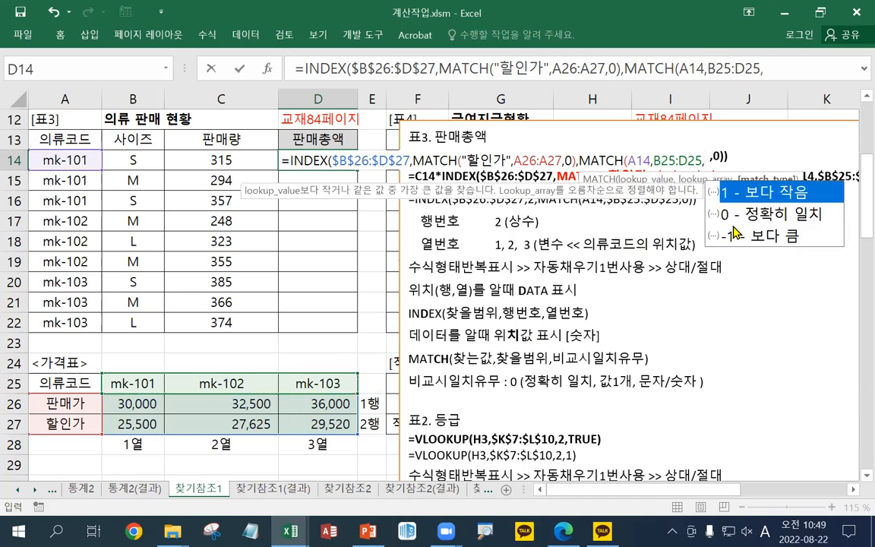
{"action": "key", "text": "BackSpace"}
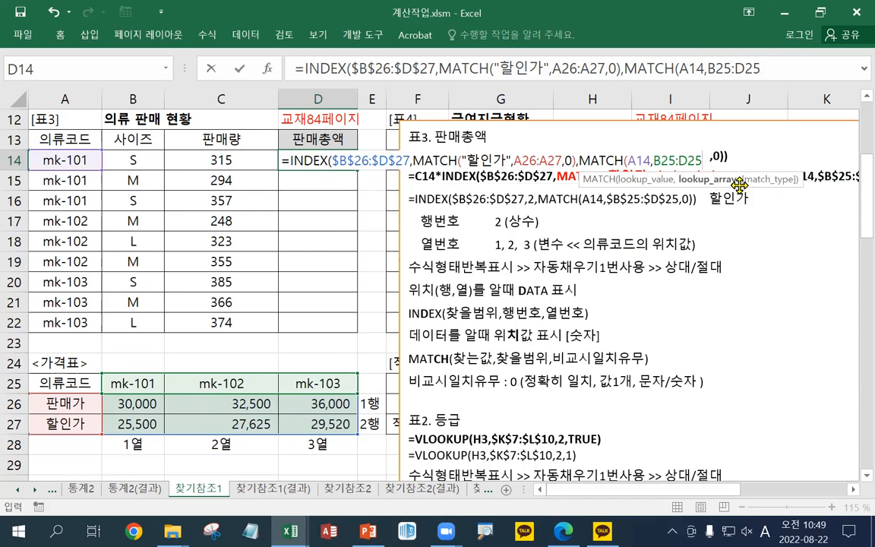
{"action": "left_click_drag", "start_coordinate": [655, 161], "coordinate": [703, 159]}
{"action": "left_click", "coordinate": [703, 157]}
{"action": "type", "text": ","}
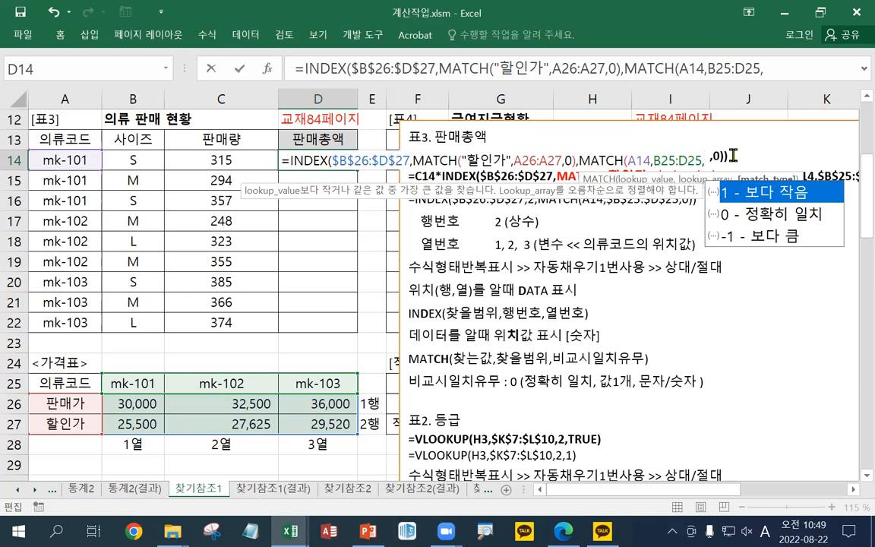
{"action": "key", "text": "BackSpace"}
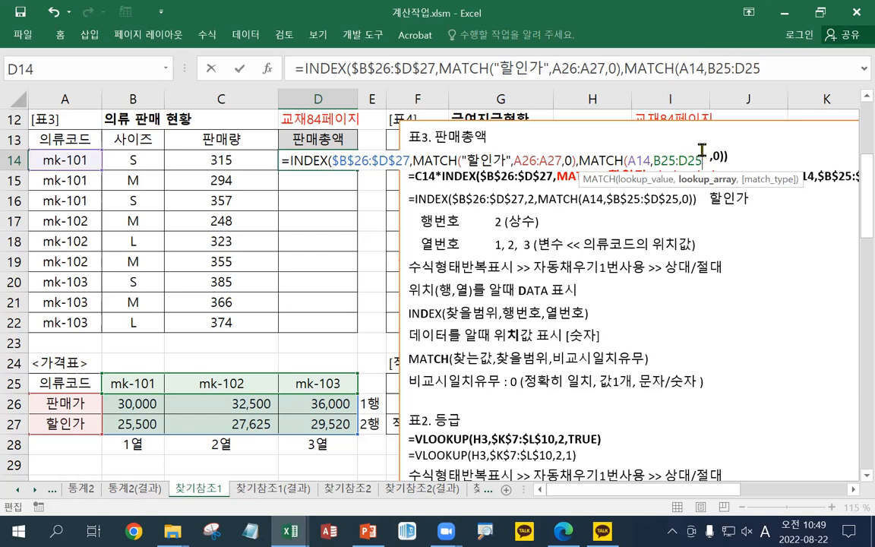
{"action": "type", "text": ","}
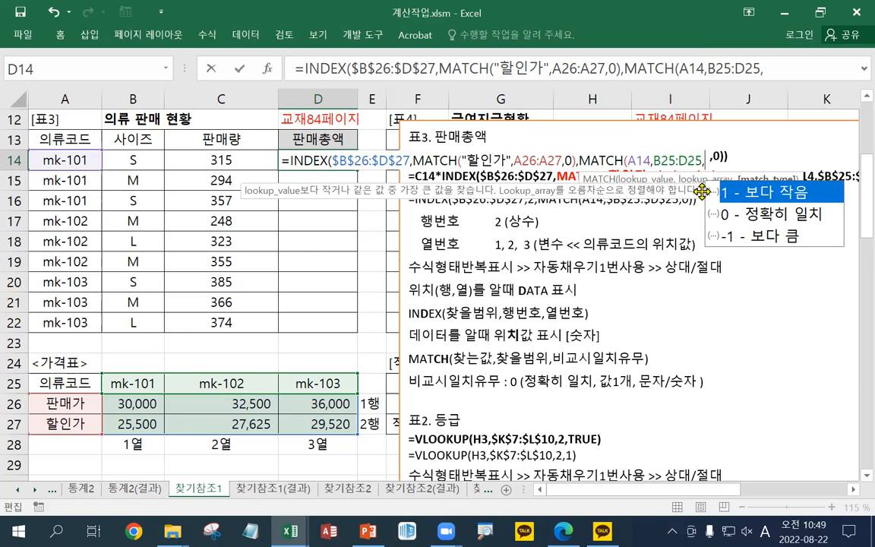
{"action": "key", "text": "BackSpace"}
- Try relative and mixed reference forms on the second MATCH's B25:D25 range, as a whole and for each end separately
{"action": "left_click_drag", "start_coordinate": [661, 161], "coordinate": [695, 158]}
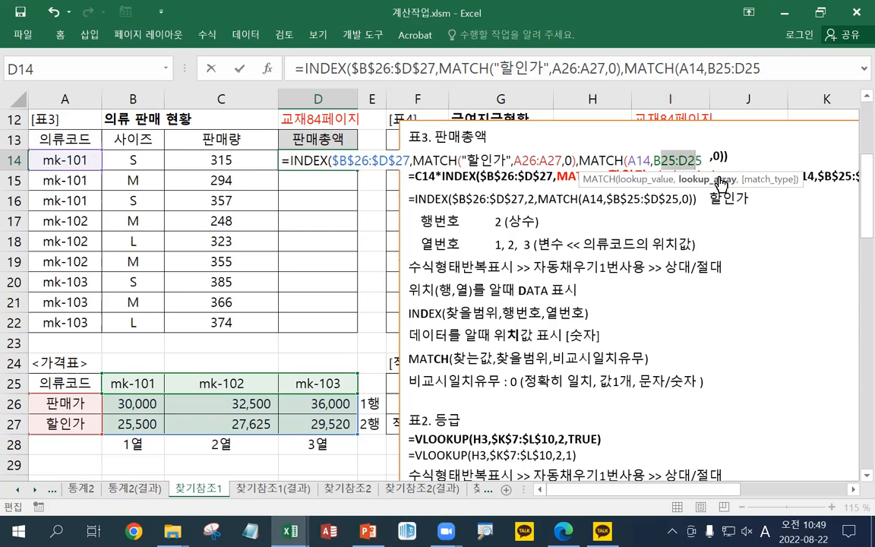
{"action": "key", "text": "F4"}
{"action": "key", "text": "F4"}
{"action": "key", "text": "F4"}
{"action": "key", "text": "F4"}
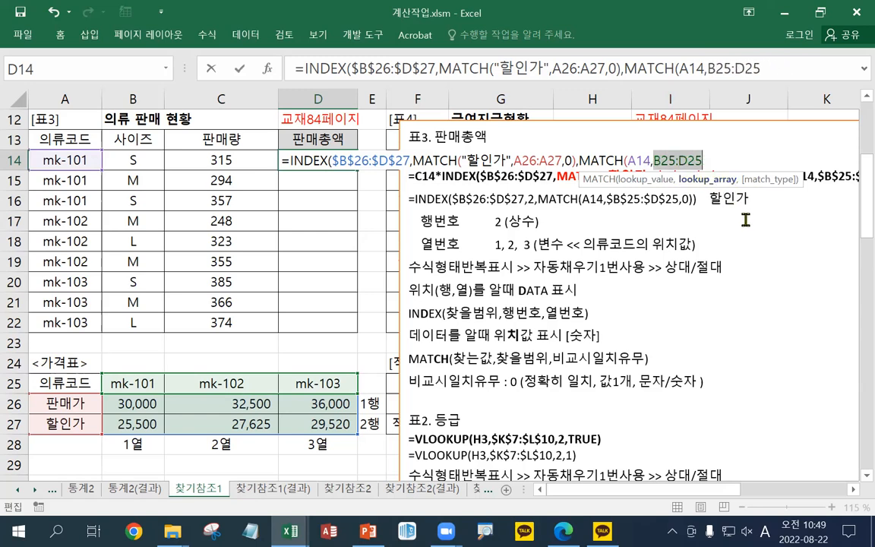
{"action": "left_click", "coordinate": [665, 161]}
{"action": "key", "text": "F4"}
{"action": "key", "text": "F4"}
{"action": "key", "text": "F4"}
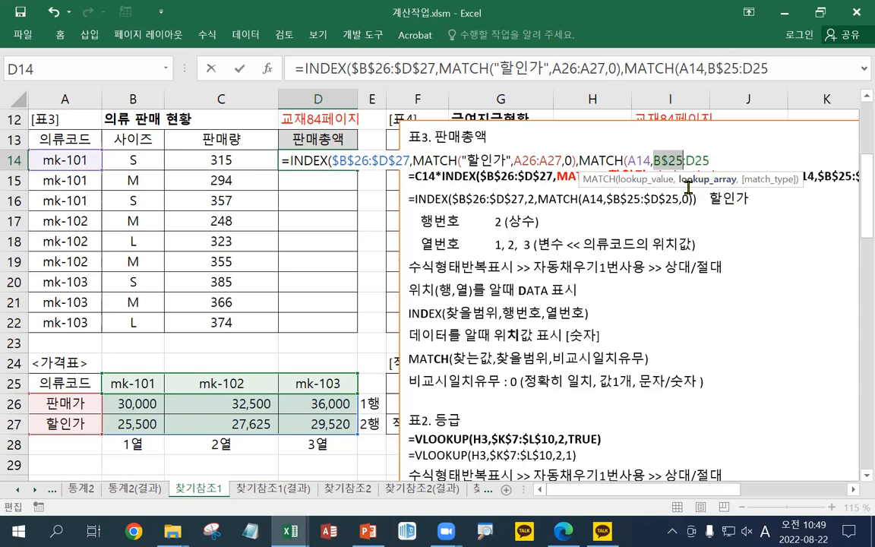
{"action": "left_click", "coordinate": [692, 161]}
{"action": "key", "text": "F4"}
{"action": "key", "text": "F4"}
{"action": "key", "text": "F4"}
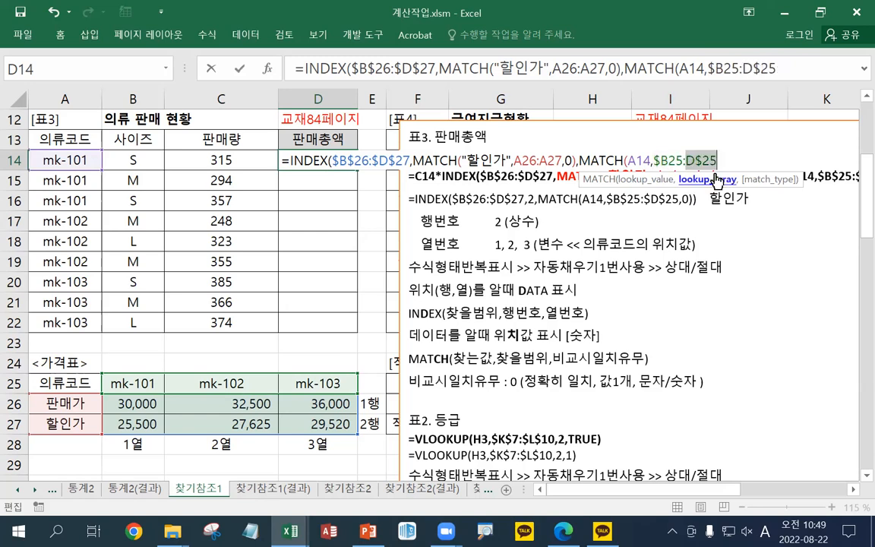
- Make the second MATCH's range absolute as $B$25:$D$25 and finish the formula with exact match 0 and its closing parentheses
{"action": "left_click_drag", "start_coordinate": [668, 160], "coordinate": [703, 159]}
{"action": "key", "text": "F4"}
{"action": "key", "text": "F4"}
{"action": "key", "text": "F4"}
{"action": "key", "text": "F4"}
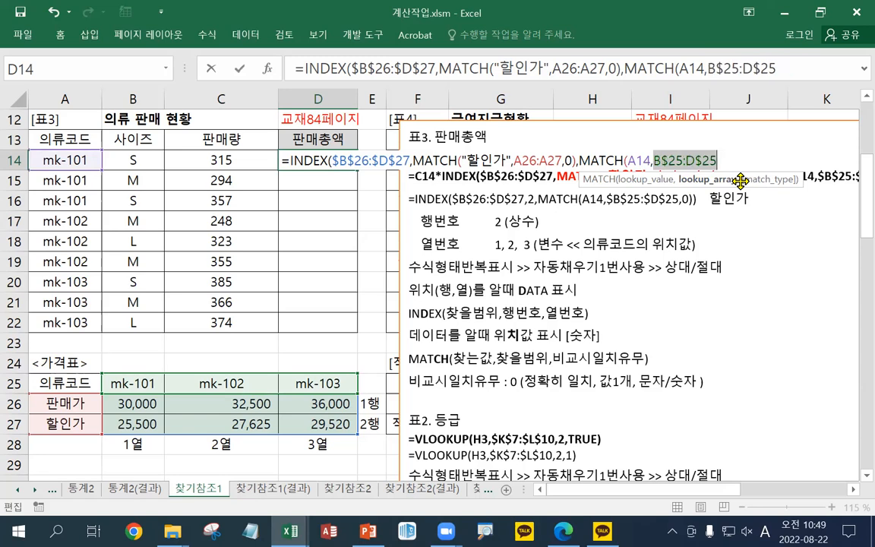
{"action": "key", "text": "F4"}
{"action": "key", "text": "F4"}
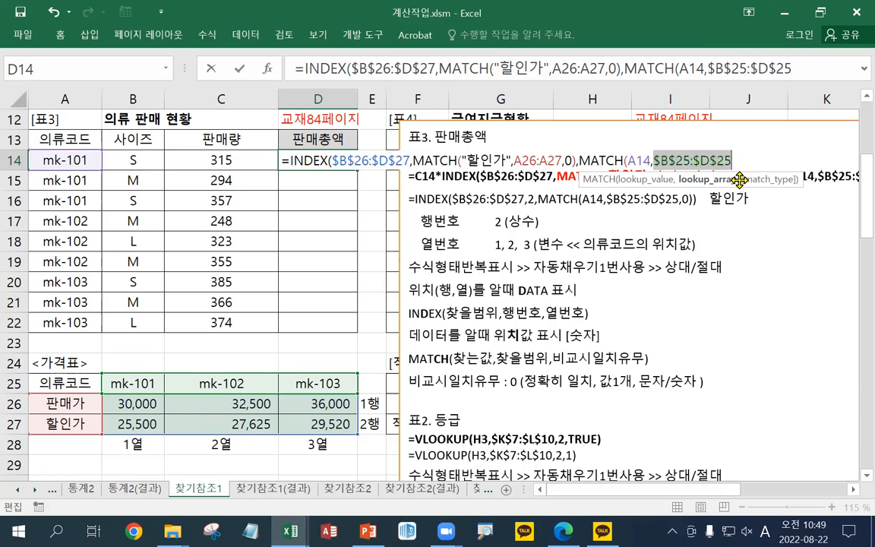
{"action": "left_click", "coordinate": [741, 160]}
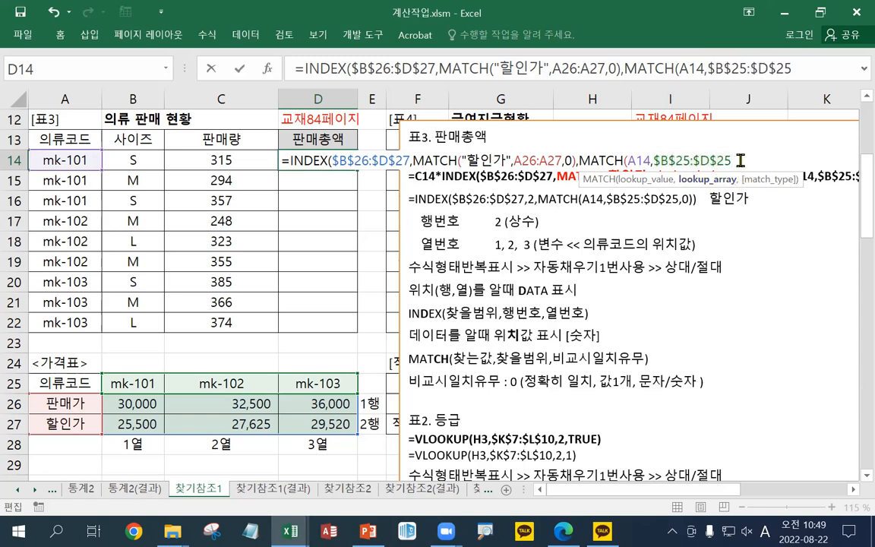
{"action": "type", "text": ","}
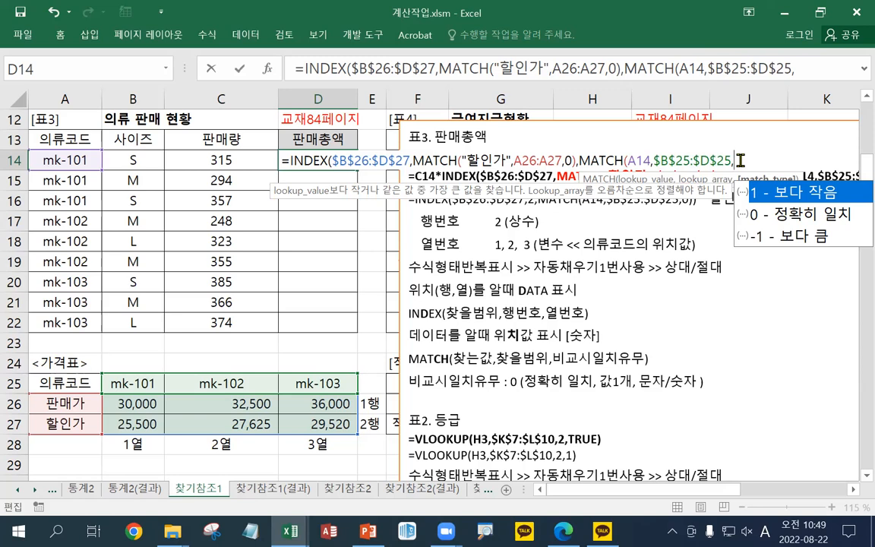
{"action": "type", "text": "0))"}
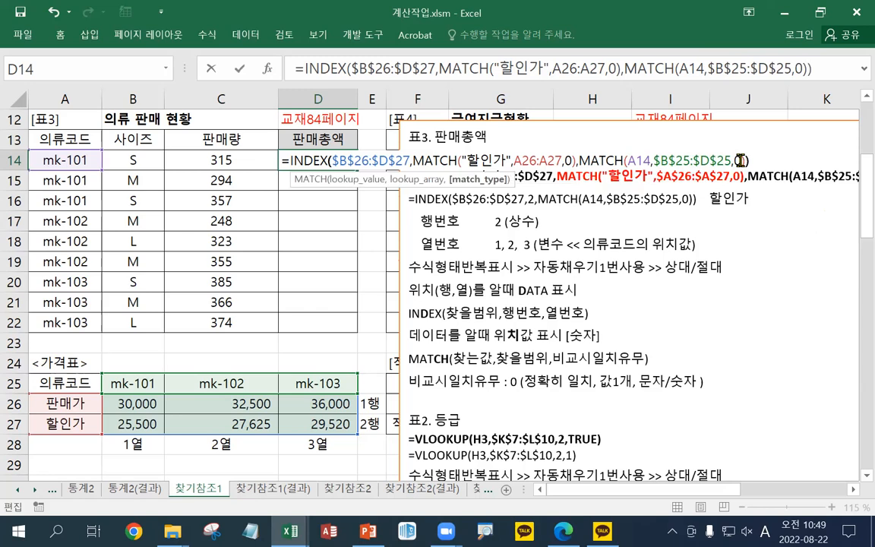
- Enter the D14 formula and fill it down through D22
{"action": "key", "text": "Return"}
{"action": "key", "text": "Up"}
{"action": "left_click_drag", "start_coordinate": [355, 173], "coordinate": [357, 332]}
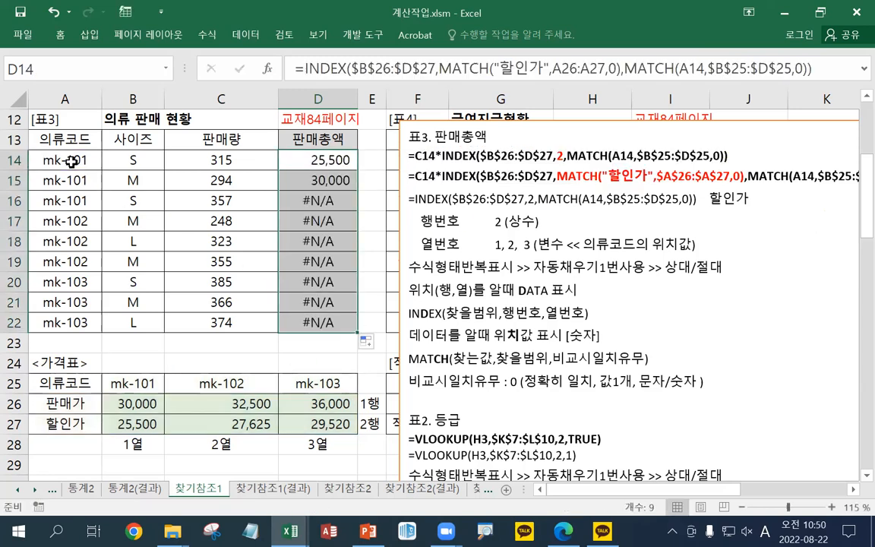
- Compare the filled formulas in D14 and D16 to check how the first MATCH's lookup range shifts
{"action": "left_click", "coordinate": [293, 154]}
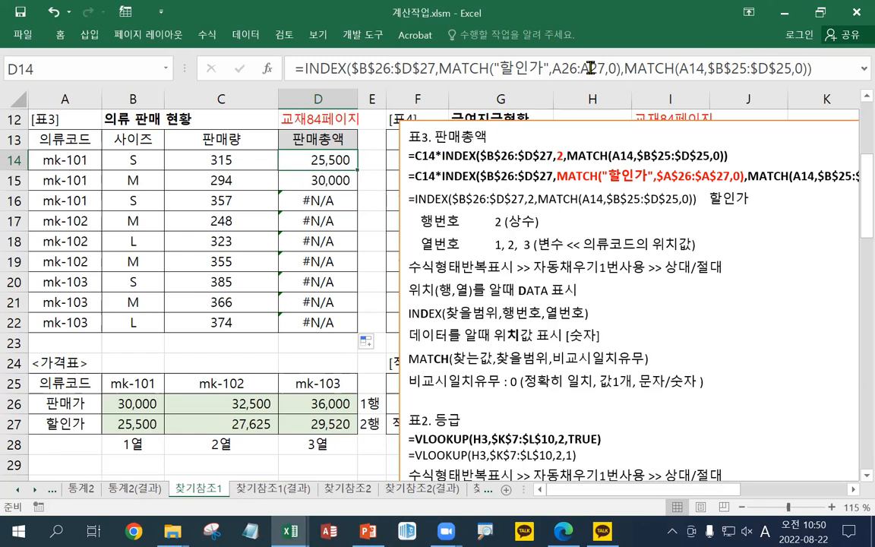
{"action": "left_click", "coordinate": [323, 206]}
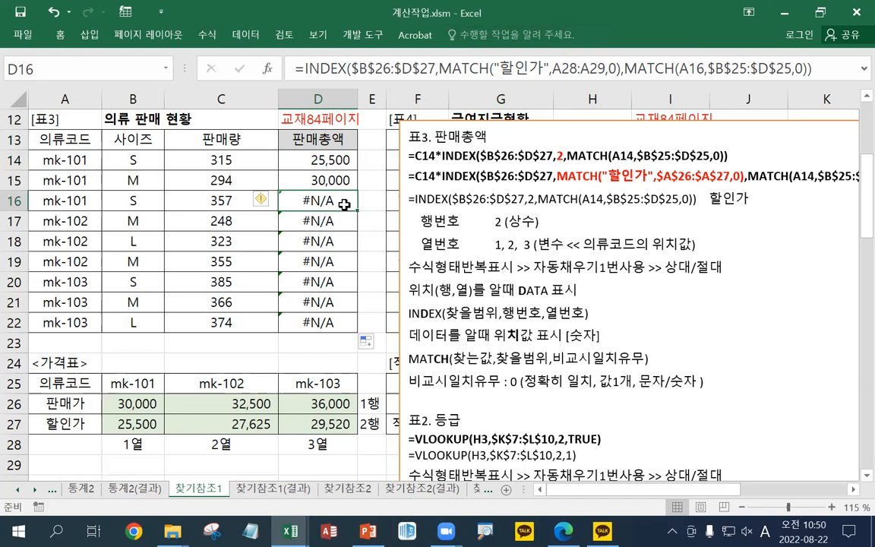
{"action": "left_click", "coordinate": [325, 158]}
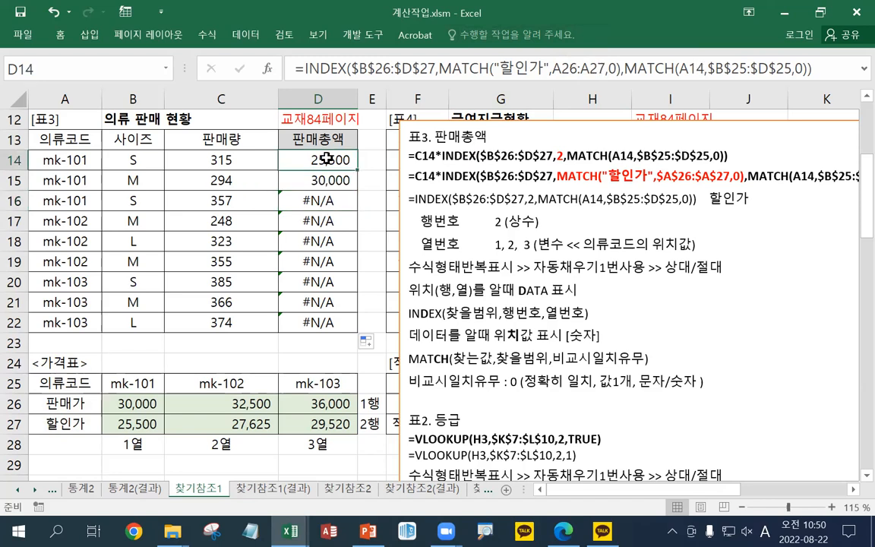
- Make the first MATCH's lookup range in the D14 formula absolute as $A$26:$A$27
{"action": "double_click", "coordinate": [347, 166]}
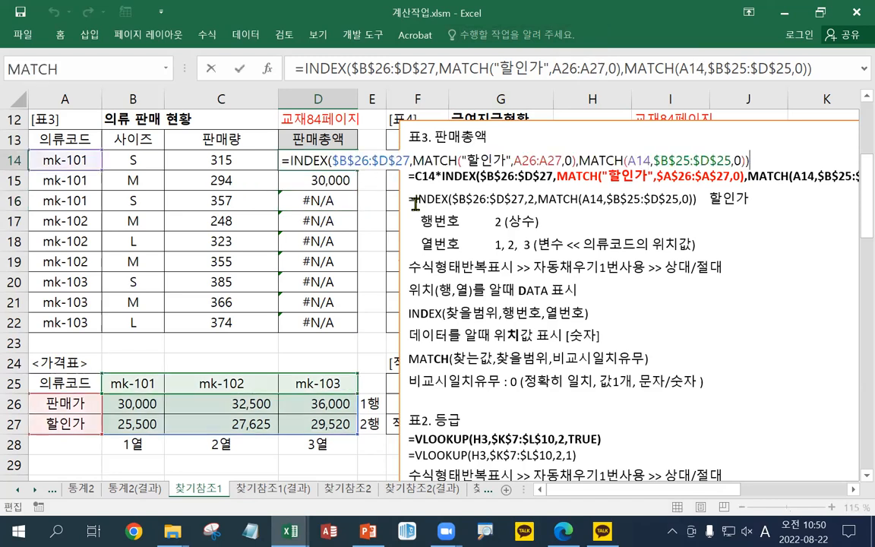
{"action": "left_click_drag", "start_coordinate": [519, 160], "coordinate": [555, 161]}
{"action": "key", "text": "F4"}
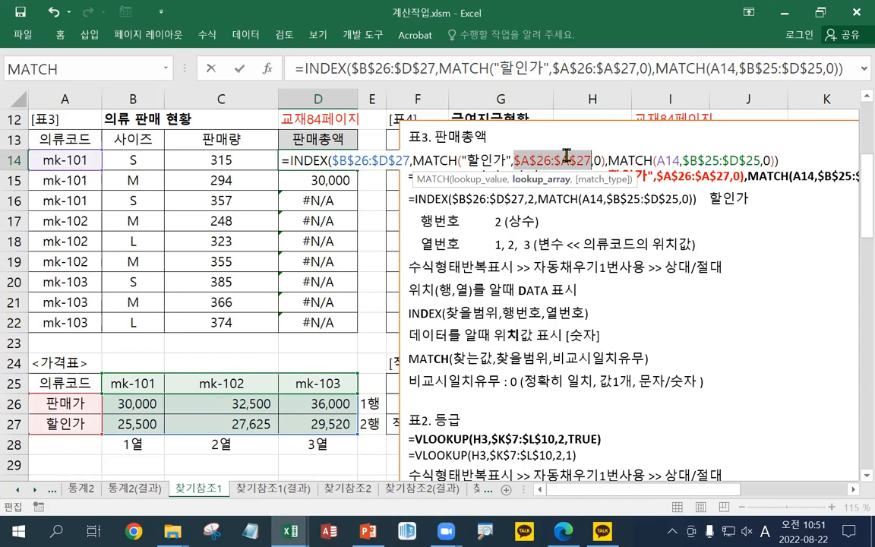
{"action": "left_click", "coordinate": [792, 163]}
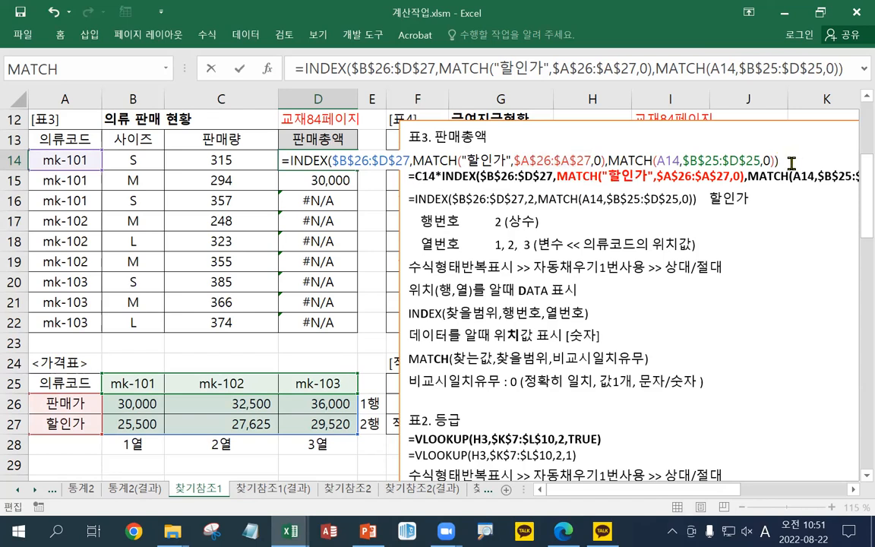
{"action": "left_click", "coordinate": [577, 155]}
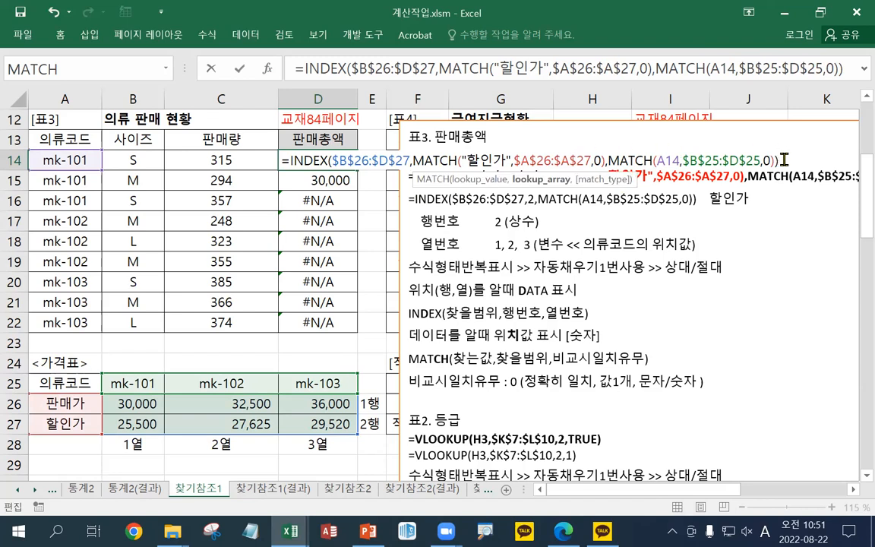
{"action": "left_click", "coordinate": [783, 160]}
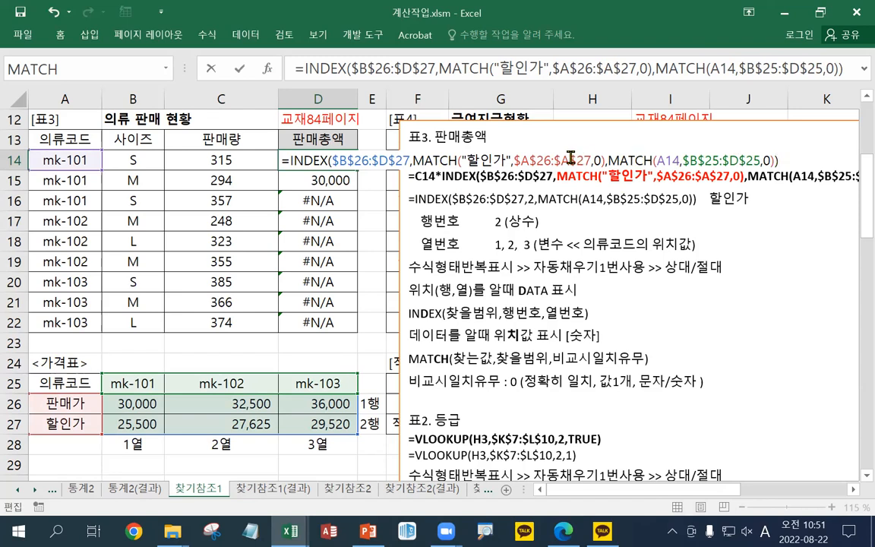
{"action": "left_click", "coordinate": [513, 158]}
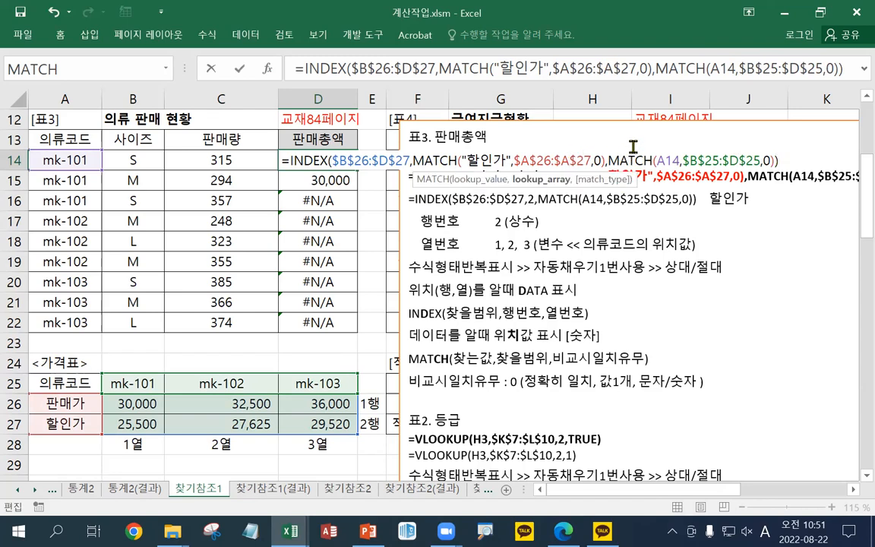
- Enter the corrected INDEX formula in D14 and fill it down through D22
{"action": "key", "text": "Return"}
{"action": "left_click", "coordinate": [319, 161]}
{"action": "left_click_drag", "start_coordinate": [357, 172], "coordinate": [319, 326]}
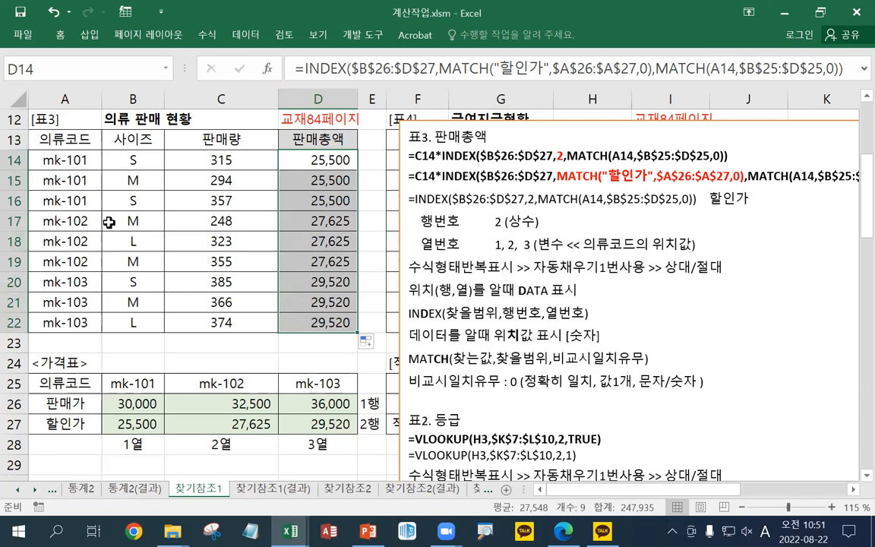
- Multiply the D14 formula by the 판매량 in C14, placing C14* before INDEX, and refill it down through D22
{"action": "left_click", "coordinate": [307, 67]}
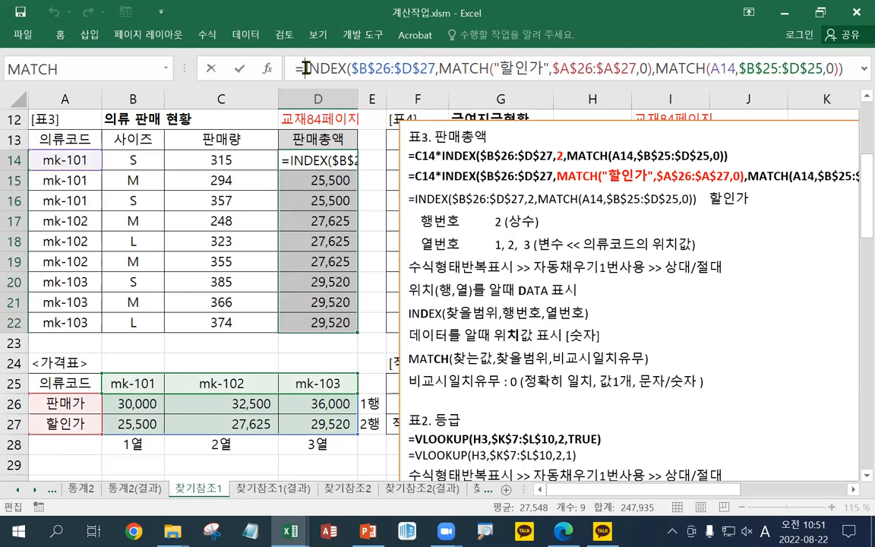
{"action": "left_click", "coordinate": [215, 154]}
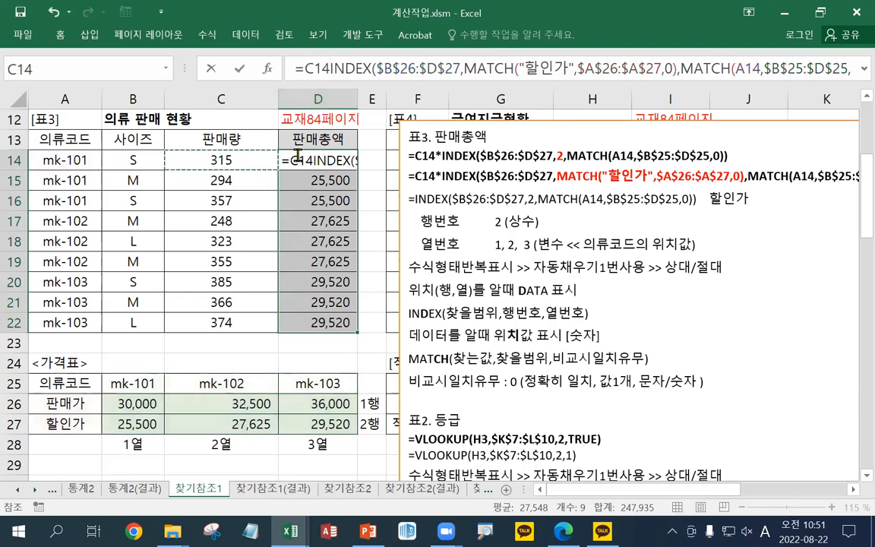
{"action": "type", "text": "*"}
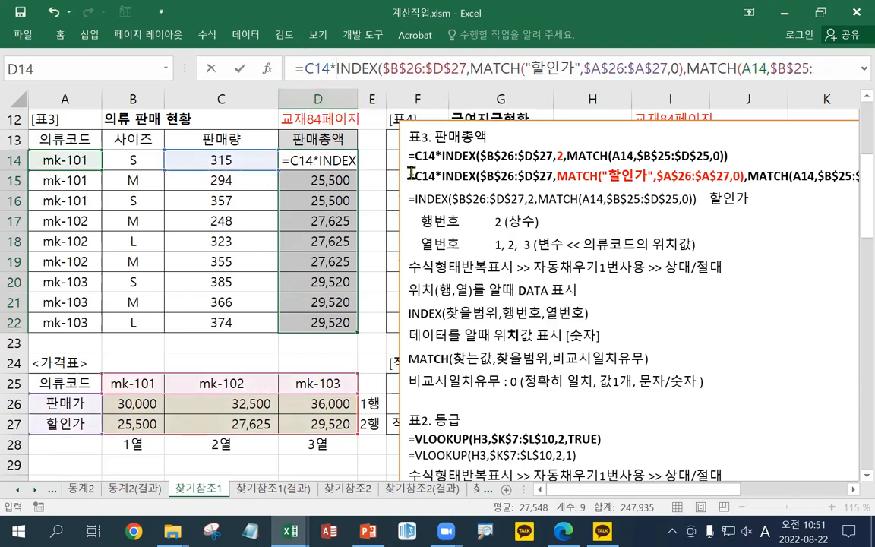
{"action": "key", "text": "Return"}
{"action": "key", "text": "Up"}
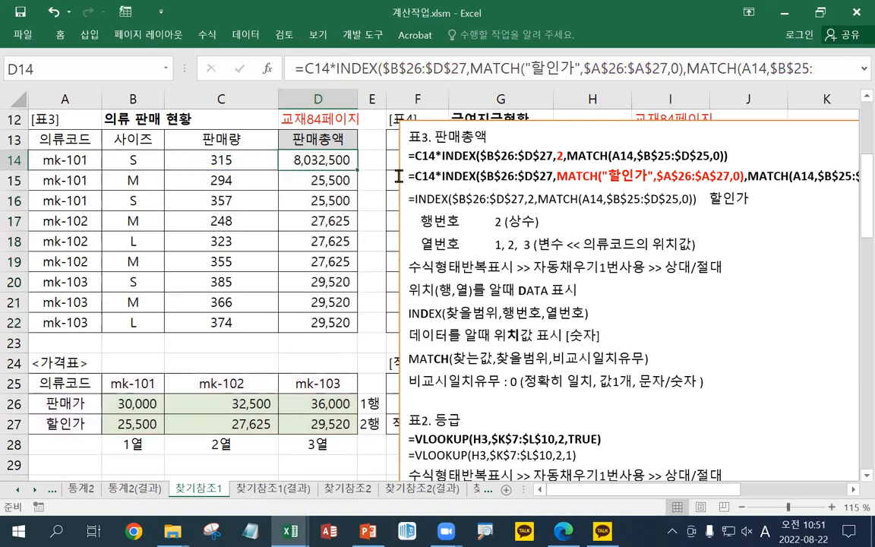
{"action": "left_click_drag", "start_coordinate": [357, 169], "coordinate": [351, 328]}
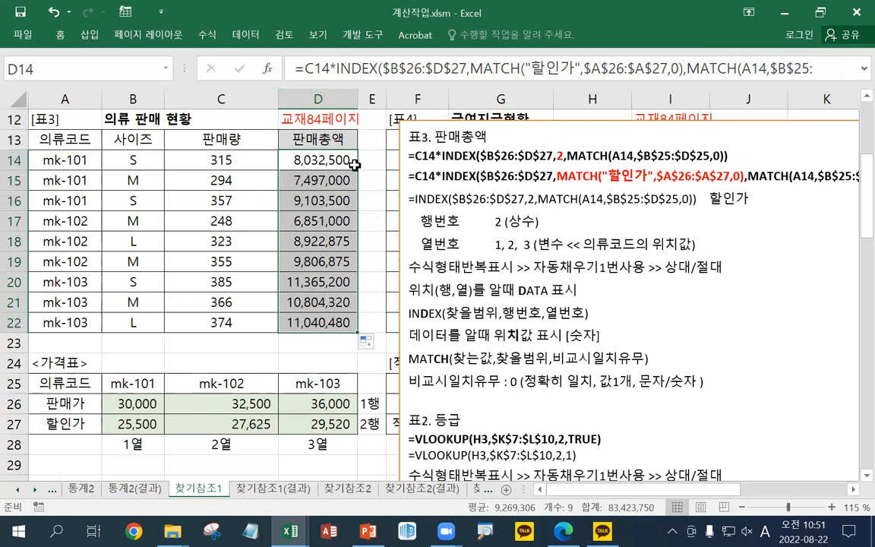
{"action": "left_click", "coordinate": [328, 157]}
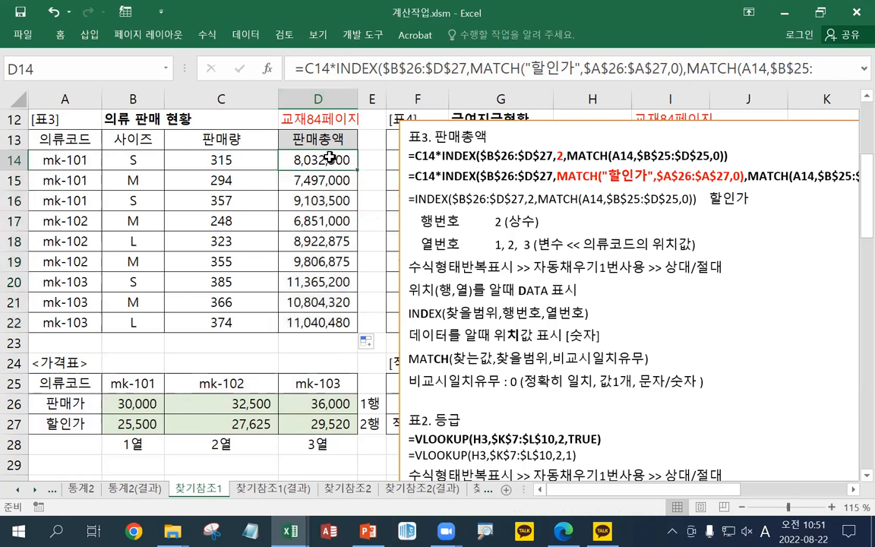
- Move the notes text box down off the 판매총액 formula row and enlarge its two bold C14*INDEX formulas to 16 pt
{"action": "left_click", "coordinate": [502, 125]}
{"action": "left_click_drag", "start_coordinate": [502, 125], "coordinate": [147, 239]}
{"action": "left_click_drag", "start_coordinate": [667, 270], "coordinate": [66, 248]}
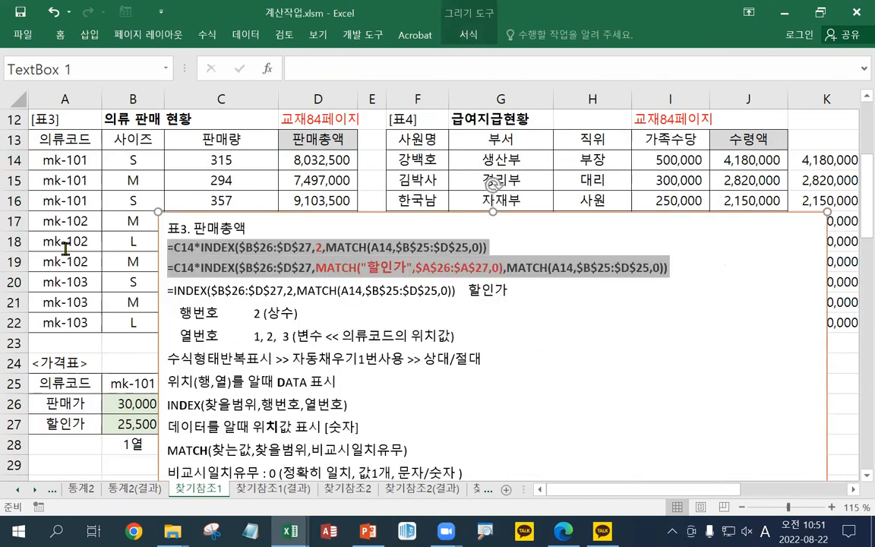
{"action": "right_click", "coordinate": [200, 248]}
{"action": "left_click", "coordinate": [278, 182]}
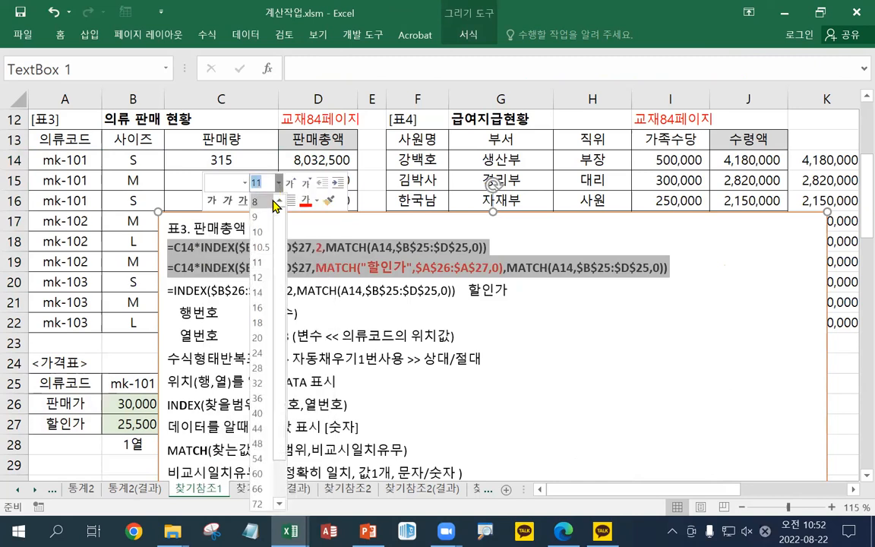
{"action": "left_click", "coordinate": [257, 309]}
- Replace the row-number argument MATCH("할인가",$A$26:$A$27,0) in the D14 formula with the constant 2
{"action": "left_click", "coordinate": [328, 160]}
{"action": "double_click", "coordinate": [334, 160]}
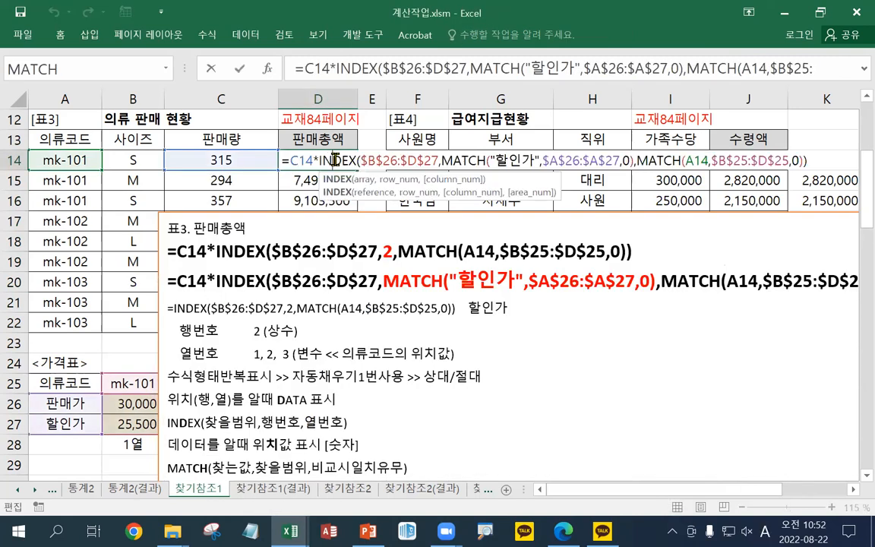
{"action": "left_click", "coordinate": [442, 160]}
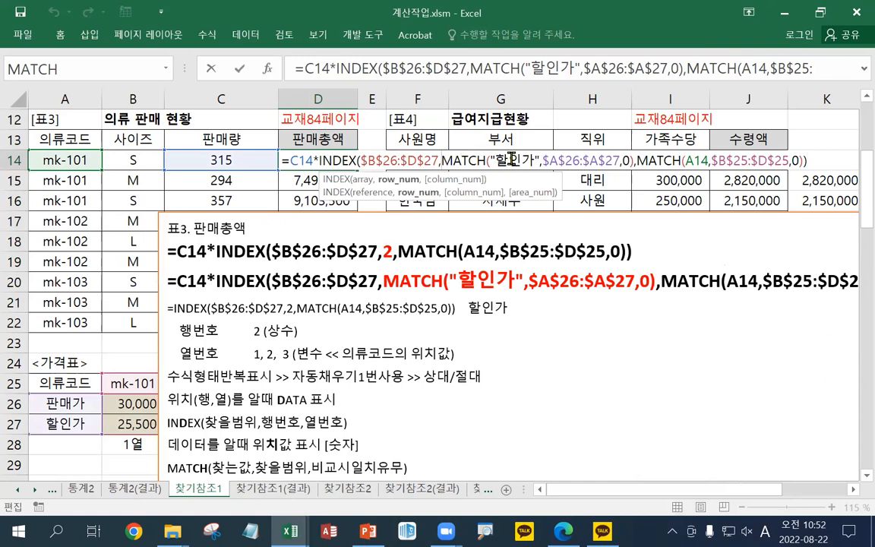
{"action": "key", "text": "shift+Right"}
{"action": "key", "text": "shift+Right"}
{"action": "key", "text": "shift+Right"}
{"action": "key", "text": "shift+Right"}
{"action": "key", "text": "shift+Right"}
{"action": "key", "text": "shift+Right"}
{"action": "key", "text": "shift+Right"}
{"action": "key", "text": "shift+Right"}
{"action": "key", "text": "shift+Right"}
{"action": "key", "text": "shift+Right"}
{"action": "key", "text": "shift+Right"}
{"action": "key", "text": "shift+Right"}
{"action": "key", "text": "shift+Right"}
{"action": "key", "text": "shift+Right"}
{"action": "key", "text": "shift+Right"}
{"action": "key", "text": "shift+Right"}
{"action": "key", "text": "shift+Right"}
{"action": "key", "text": "shift+Right"}
{"action": "key", "text": "shift+Right"}
{"action": "key", "text": "shift+Right"}
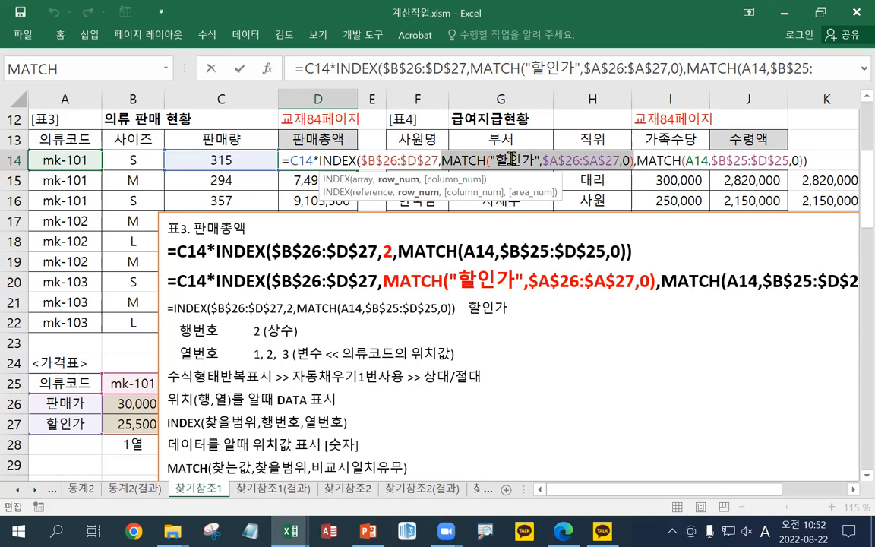
{"action": "type", "text": "2"}
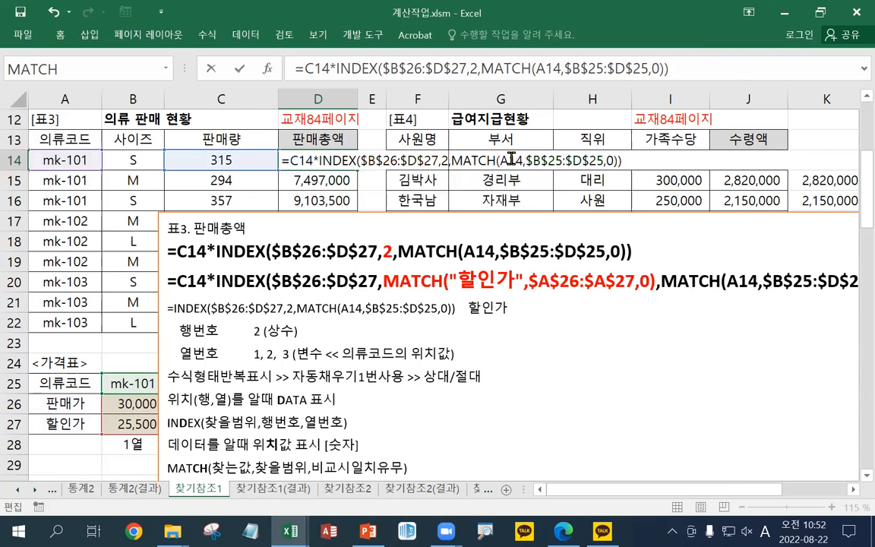
- Enter the shortened D14 formula, fill it down the 판매총액 column through D22, and save the workbook
{"action": "key", "text": "Return"}
{"action": "key", "text": "Up"}
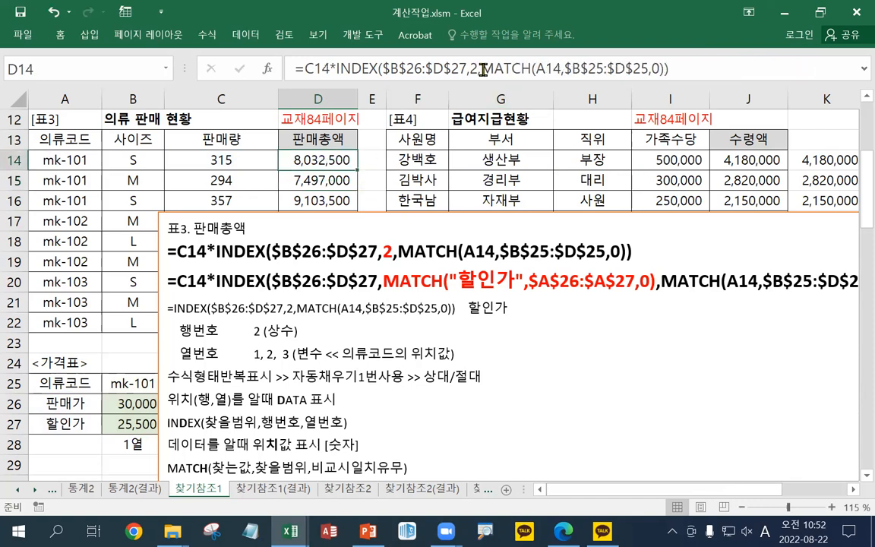
{"action": "double_click", "coordinate": [357, 172]}
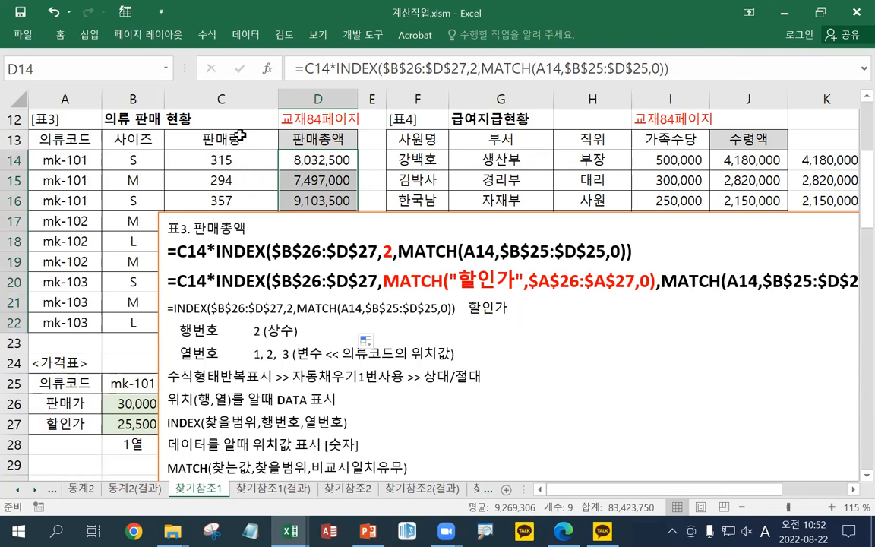
{"action": "left_click", "coordinate": [24, 13]}
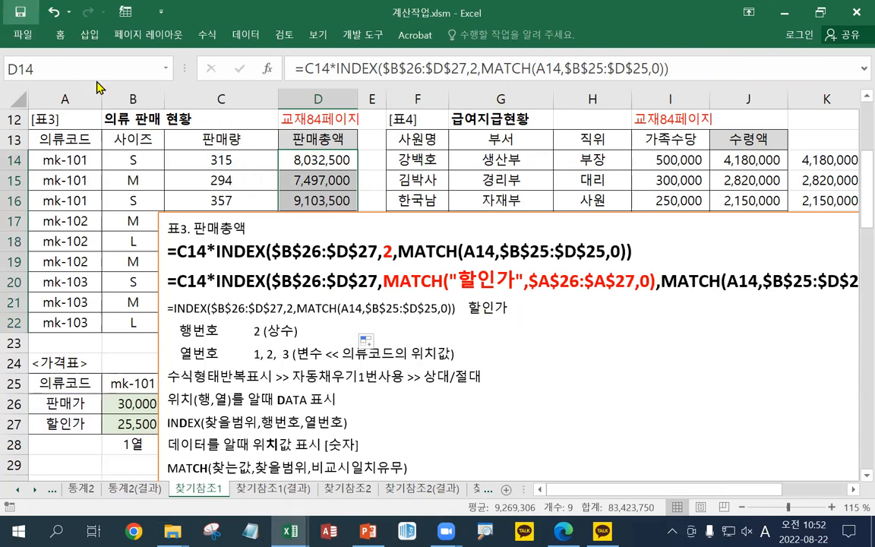
- Move the notes text box below the <가격표> price table so that it starts under row 28
{"action": "left_click", "coordinate": [260, 216]}
{"action": "mouse_move", "coordinate": [315, 211]}
{"action": "left_mouse_down"}
{"action": "mouse_move", "coordinate": [231, 264]}
{"action": "mouse_move", "coordinate": [230, 443]}
{"action": "mouse_move", "coordinate": [239, 433]}
{"action": "left_mouse_up"}
{"action": "scroll", "coordinate": [220, 394], "scroll_direction": "down", "scroll_amount": 2}
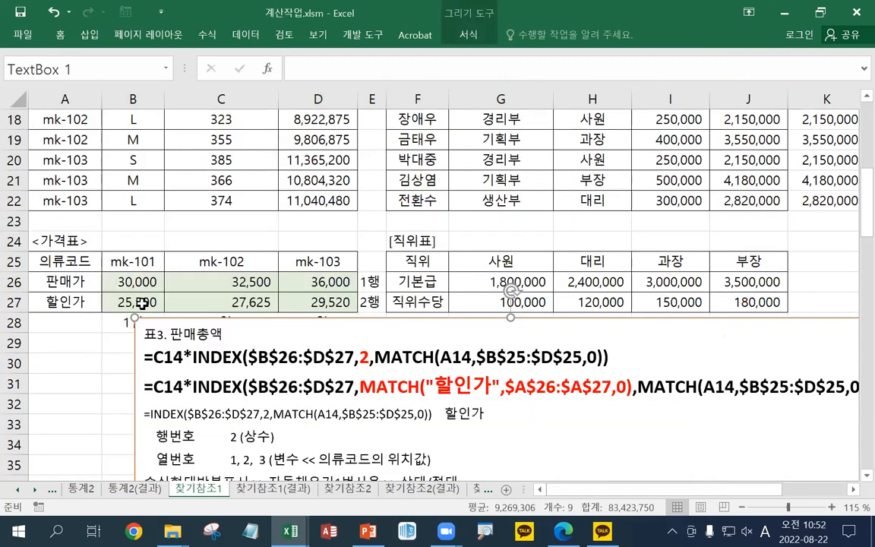
{"action": "left_click_drag", "start_coordinate": [137, 301], "coordinate": [304, 302]}
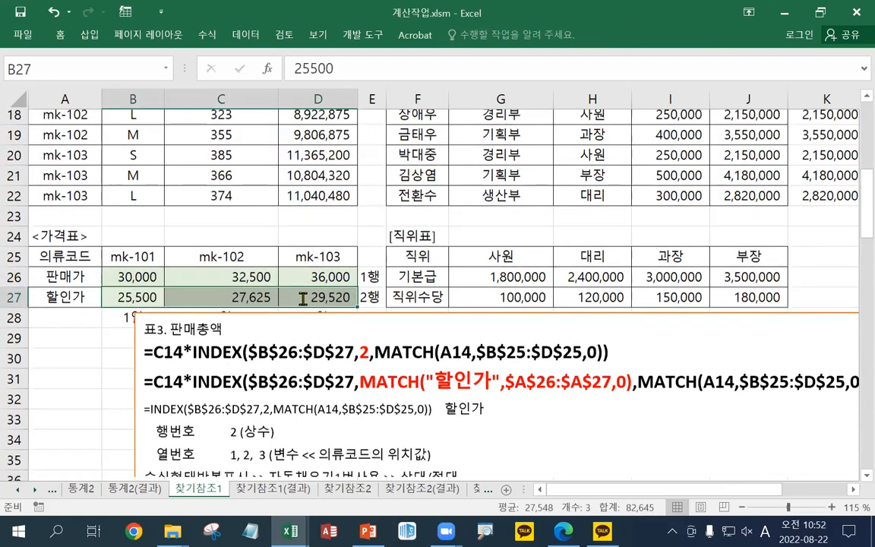
{"action": "scroll", "coordinate": [283, 257], "scroll_direction": "down", "scroll_amount": 1}
{"action": "left_click_drag", "start_coordinate": [283, 257], "coordinate": [243, 284]}
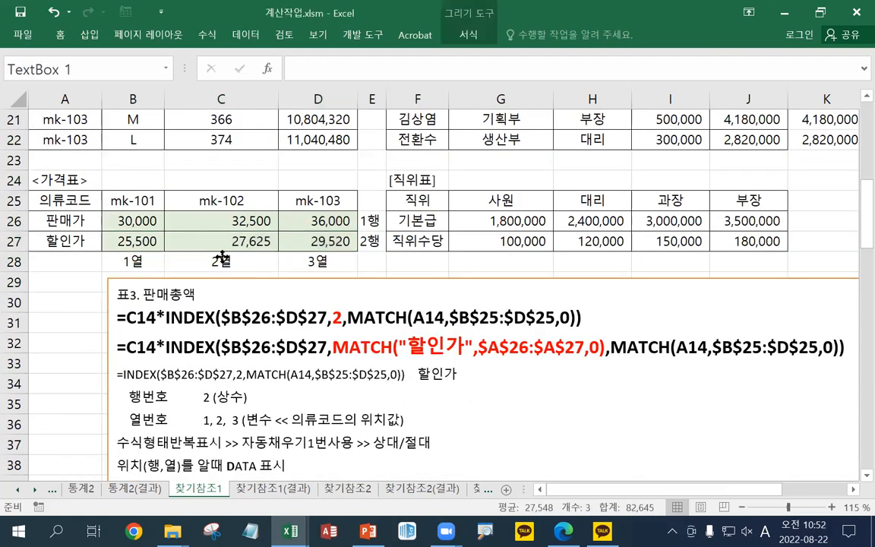
- Put a thick outside border around the 할인가 prices in B27:D27
{"action": "left_click_drag", "start_coordinate": [145, 243], "coordinate": [304, 241]}
{"action": "right_click", "coordinate": [304, 240]}
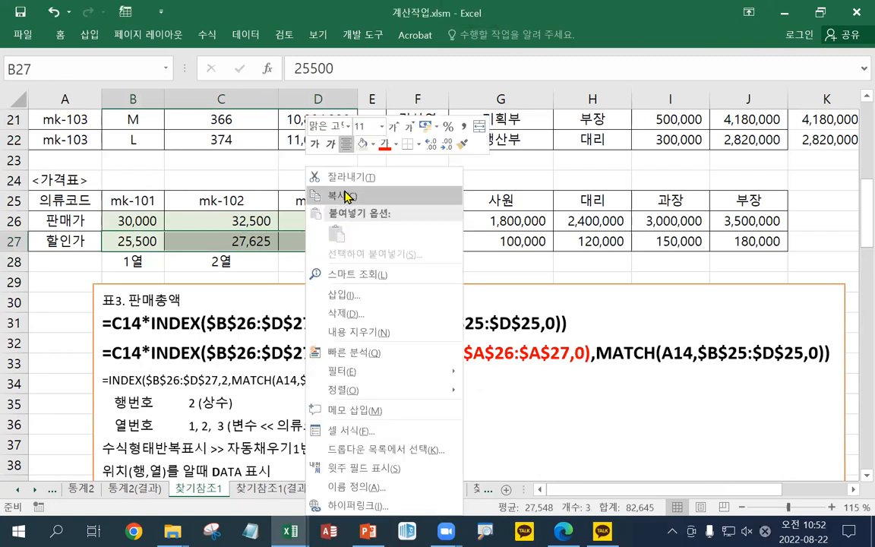
{"action": "left_click", "coordinate": [374, 145]}
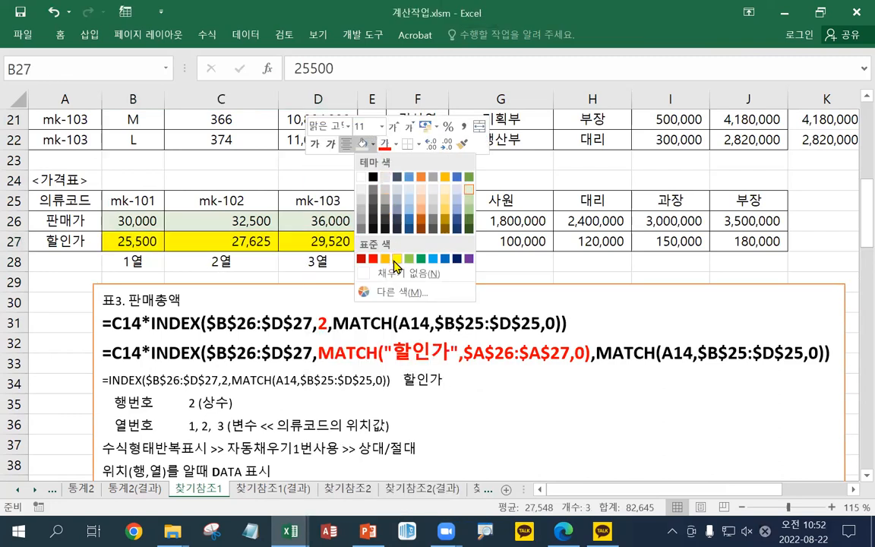
{"action": "right_click", "coordinate": [329, 253]}
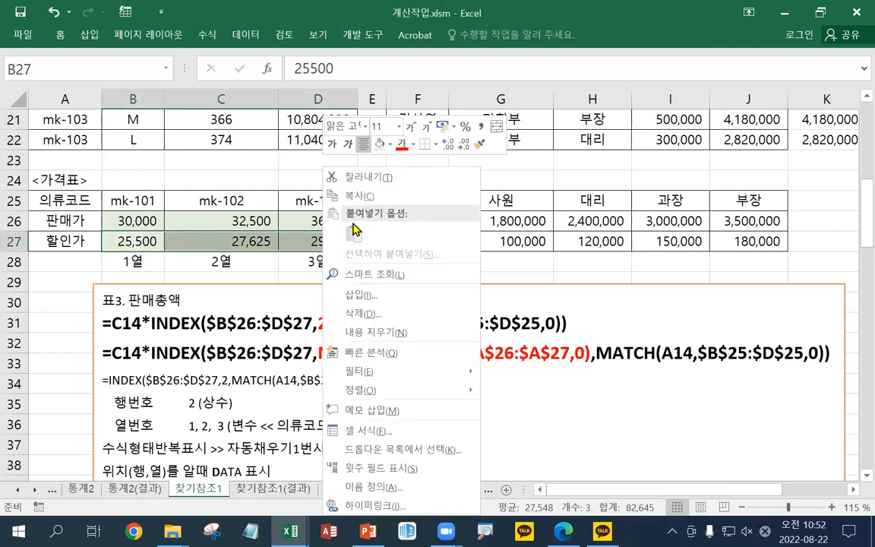
{"action": "left_click", "coordinate": [437, 146]}
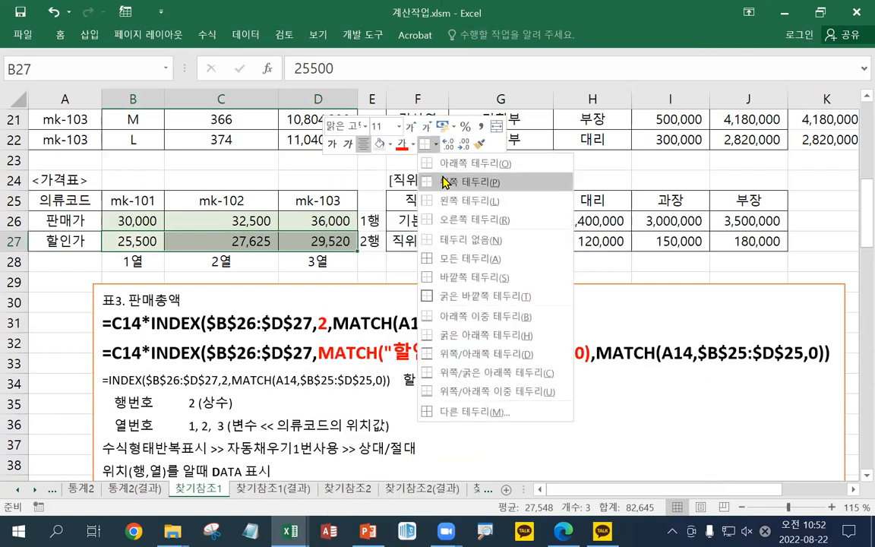
{"action": "left_click", "coordinate": [443, 284]}
{"action": "left_click", "coordinate": [456, 265]}
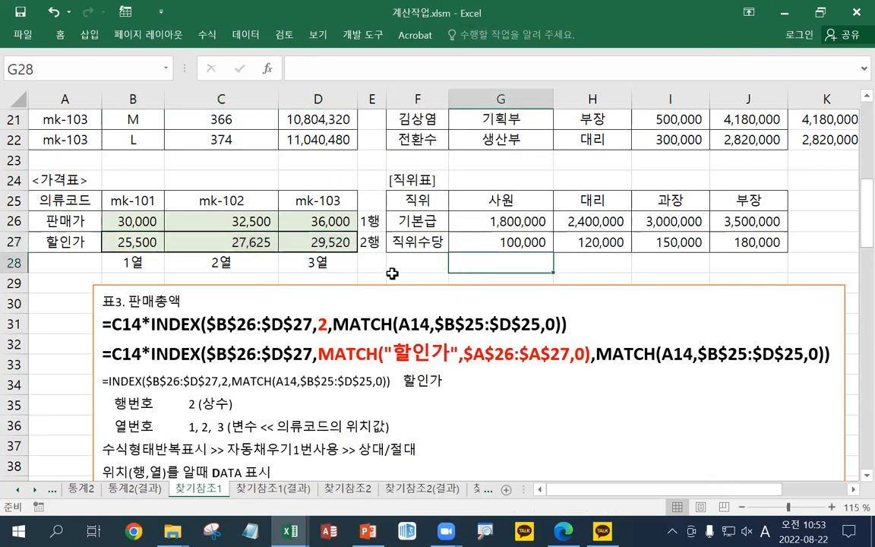
- Examine the INDEX range B26:D27 and its second row, the 할인가 prices in B27:D27
{"action": "left_click_drag", "start_coordinate": [121, 242], "coordinate": [296, 238]}
{"action": "left_click_drag", "start_coordinate": [125, 242], "coordinate": [367, 242]}
{"action": "left_click_drag", "start_coordinate": [122, 220], "coordinate": [328, 243]}
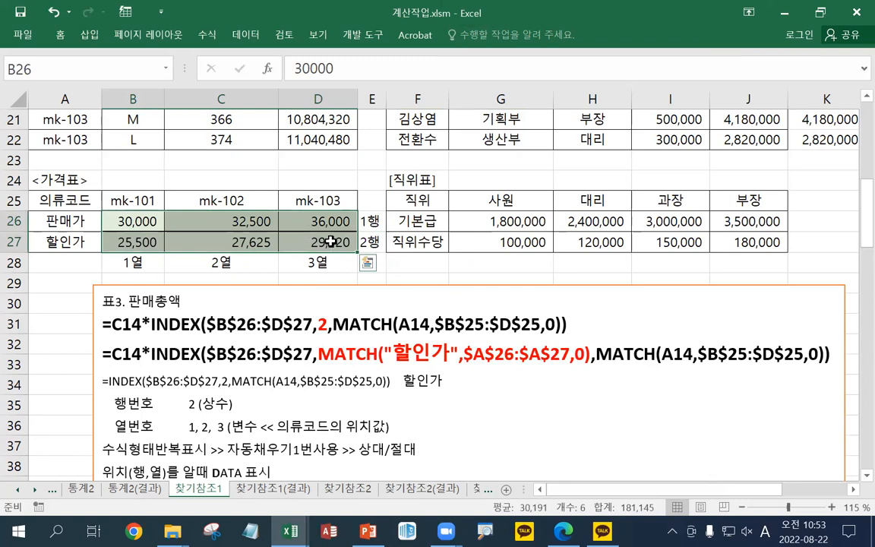
{"action": "left_click_drag", "start_coordinate": [121, 241], "coordinate": [282, 241]}
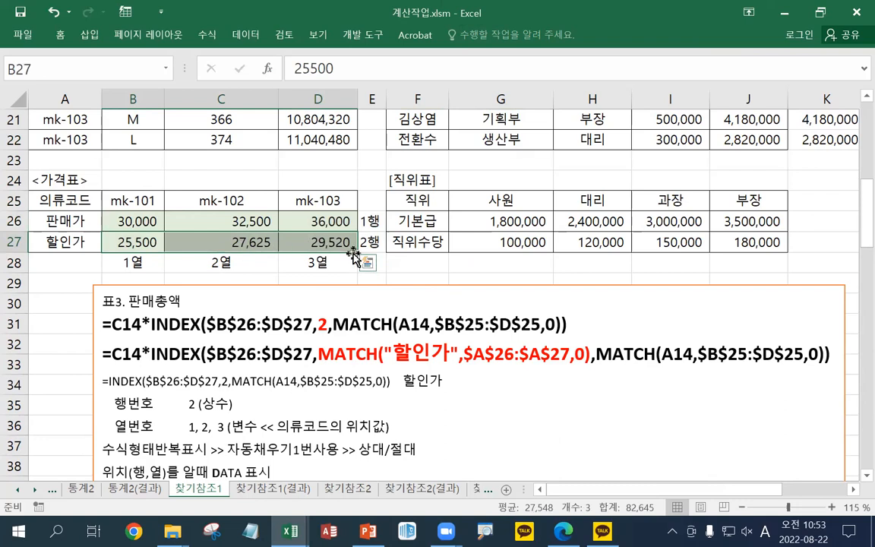
{"action": "left_click", "coordinate": [169, 249]}
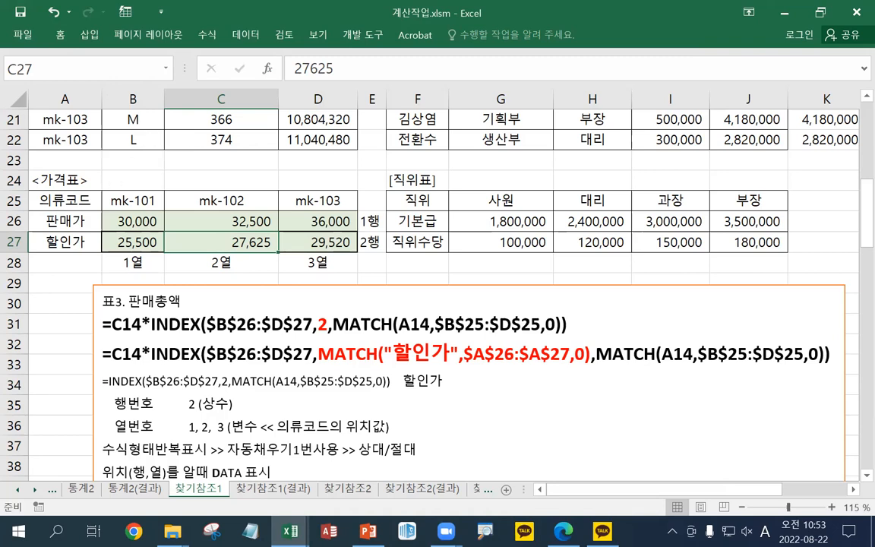
{"action": "left_click", "coordinate": [65, 160]}
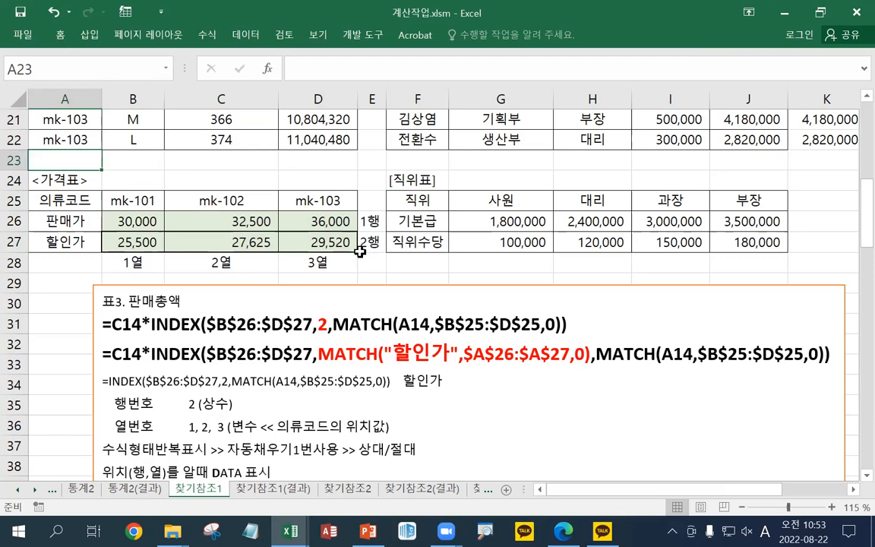
{"action": "left_click", "coordinate": [820, 12]}
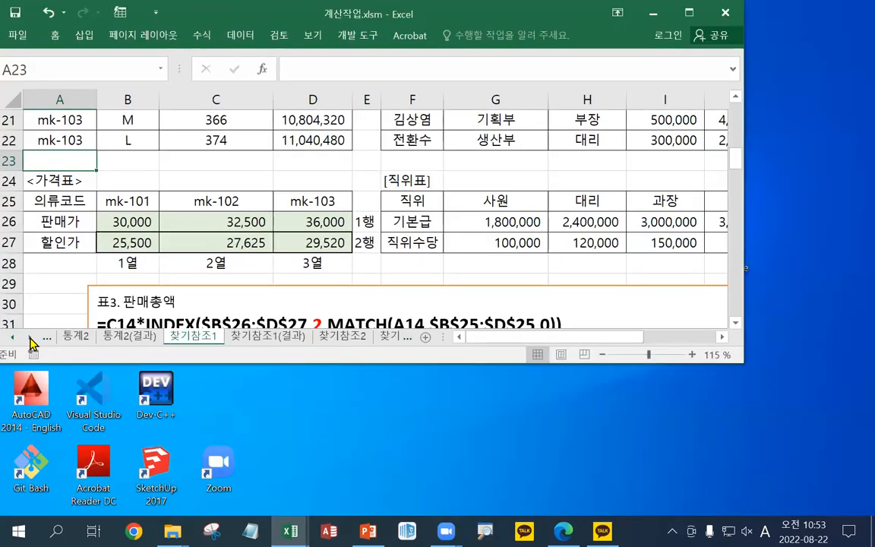
{"action": "double_click", "coordinate": [265, 12]}
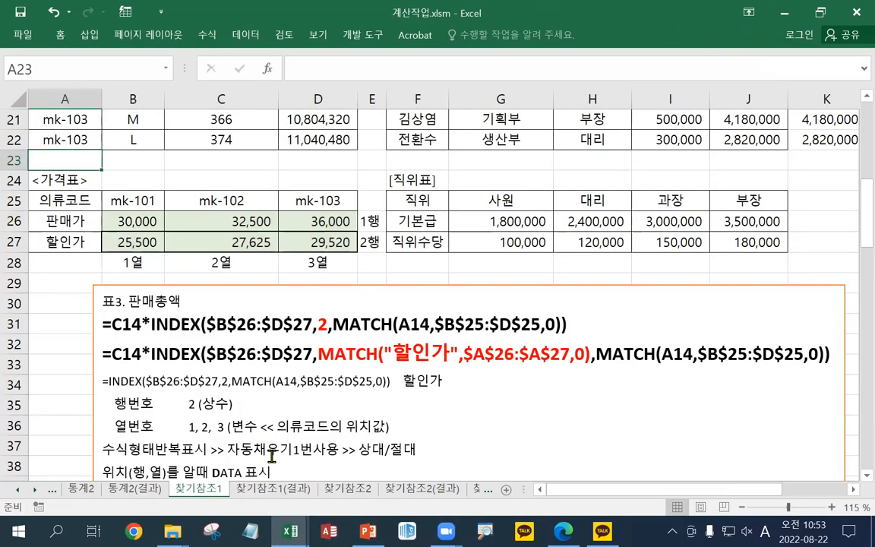
- On the 통계2 sheet, move the notes text box off [표2] so that it starts at row 17 in column I
{"action": "left_click", "coordinate": [79, 489]}
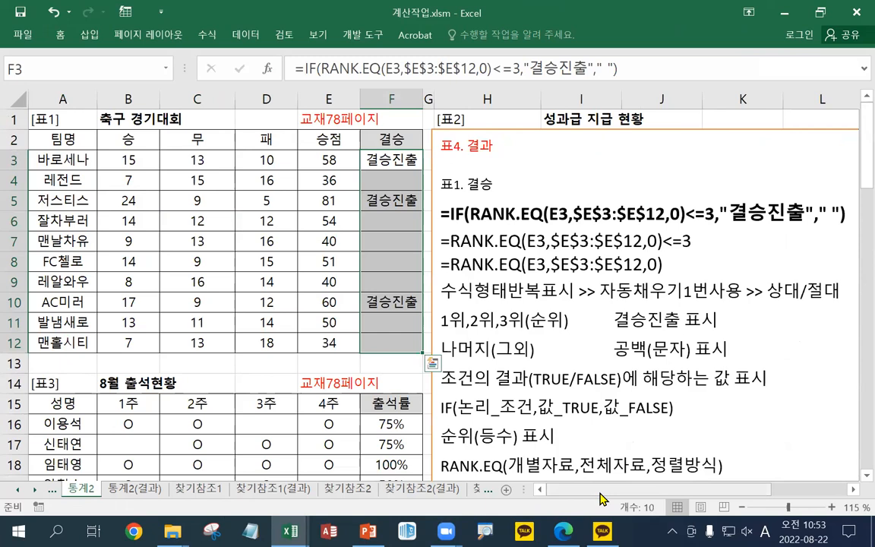
{"action": "left_click", "coordinate": [502, 130]}
{"action": "left_click_drag", "start_coordinate": [501, 128], "coordinate": [689, 462]}
{"action": "left_click_drag", "start_coordinate": [656, 435], "coordinate": [613, 430]}
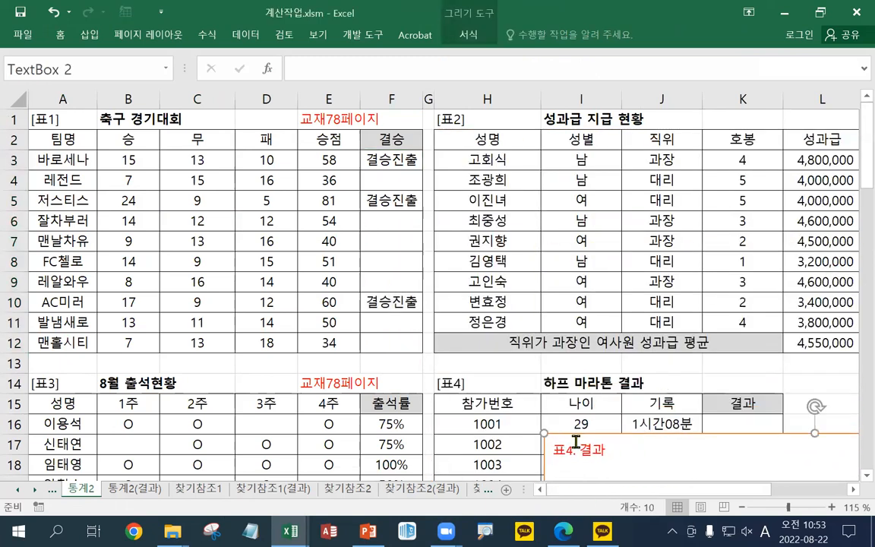
- Open the 날짜1 sheet and move its notes text box off [표2], down to about row 15 in column I
{"action": "left_click", "coordinate": [15, 490]}
{"action": "left_click", "coordinate": [15, 490]}
{"action": "left_click", "coordinate": [15, 490]}
{"action": "left_click", "coordinate": [15, 490]}
{"action": "left_click", "coordinate": [15, 490]}
{"action": "left_click", "coordinate": [35, 490]}
{"action": "left_click", "coordinate": [35, 490]}
{"action": "left_click", "coordinate": [35, 489]}
{"action": "left_click", "coordinate": [35, 490]}
{"action": "left_click", "coordinate": [35, 490]}
{"action": "left_click", "coordinate": [35, 490]}
{"action": "left_click", "coordinate": [35, 489]}
{"action": "left_click", "coordinate": [35, 490]}
{"action": "left_click", "coordinate": [171, 490]}
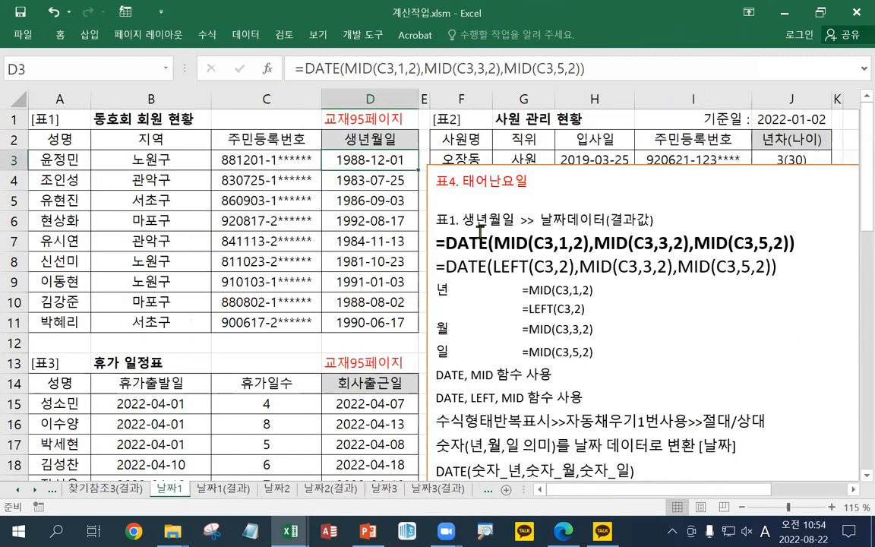
{"action": "left_click", "coordinate": [473, 164]}
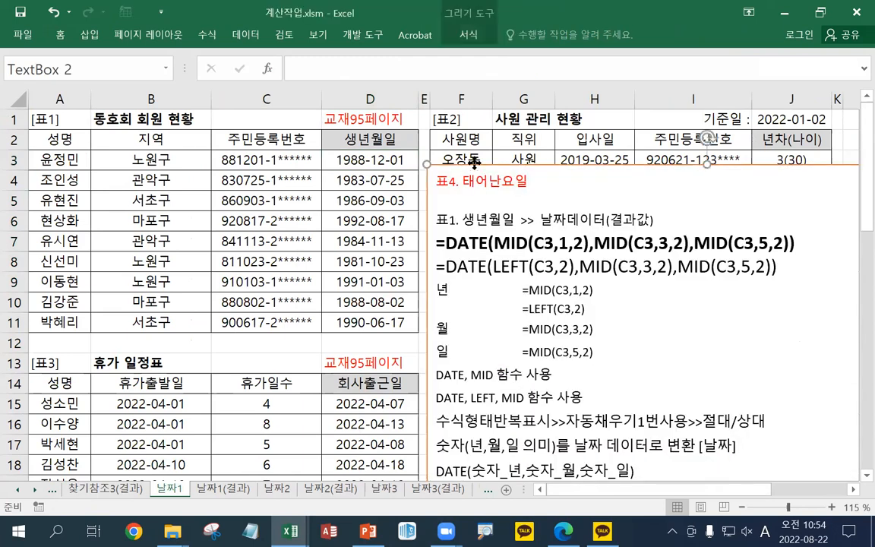
{"action": "left_click_drag", "start_coordinate": [473, 164], "coordinate": [704, 417]}
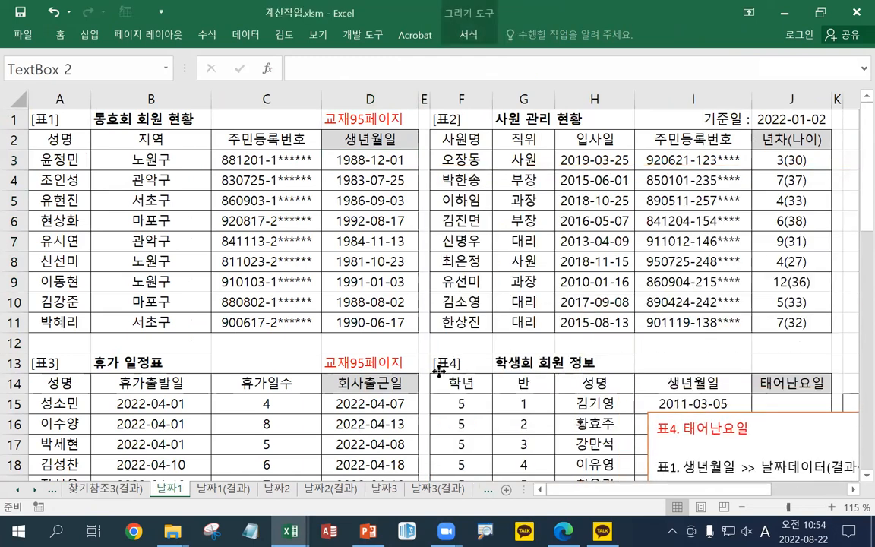
- Move the 교재95페이지 page reference from D13 above [표3] to J13 above [표4]
{"action": "left_click", "coordinate": [390, 357]}
{"action": "left_click_drag", "start_coordinate": [390, 353], "coordinate": [740, 367]}
{"action": "scroll", "coordinate": [742, 366], "scroll_direction": "down", "scroll_amount": 2}
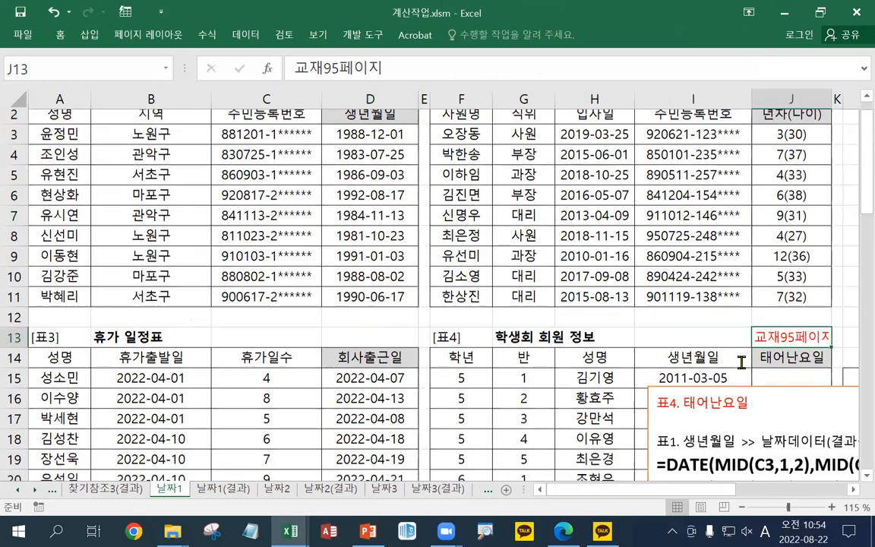
{"action": "left_click", "coordinate": [820, 11]}
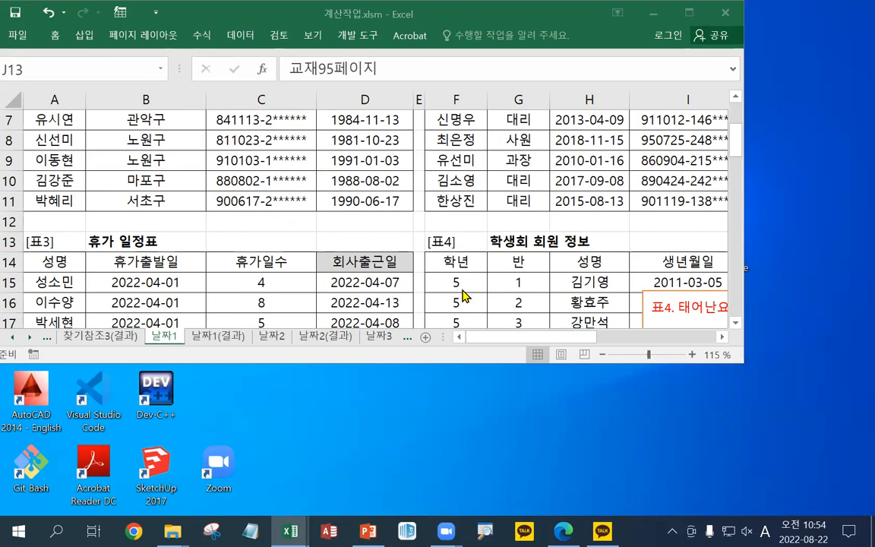
{"action": "left_click", "coordinate": [689, 13]}
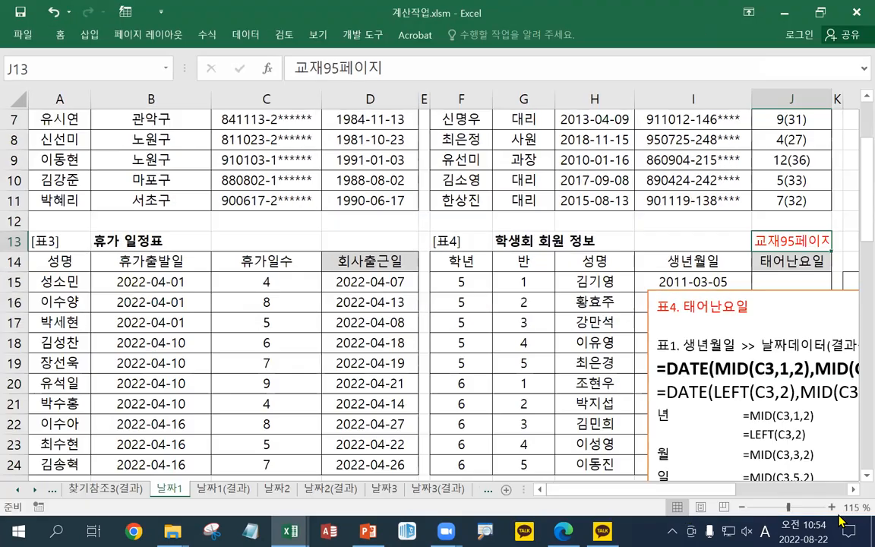
- Move the notes text box directly below the [요일구분표] table so that both [표4] and the lookup table are uncovered
{"action": "left_click", "coordinate": [853, 490]}
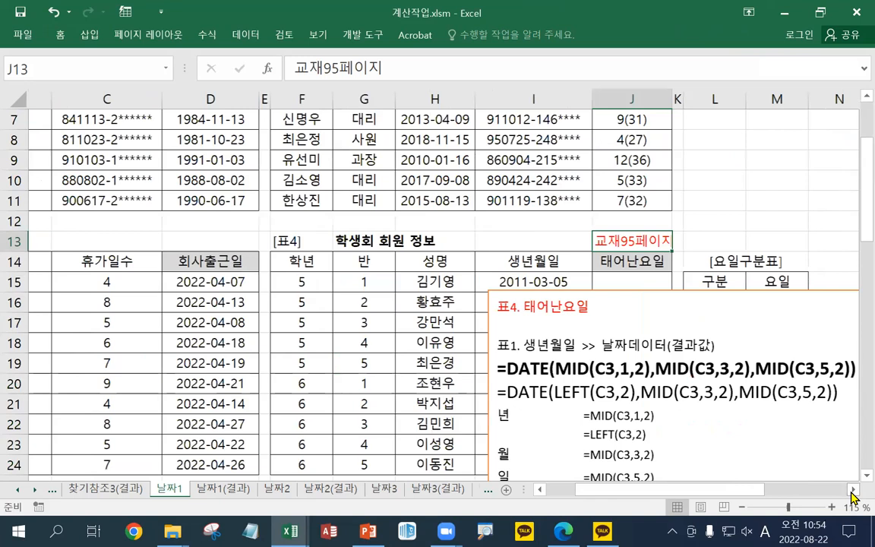
{"action": "left_click", "coordinate": [853, 490]}
{"action": "scroll", "coordinate": [853, 486], "scroll_direction": "down", "scroll_amount": 1}
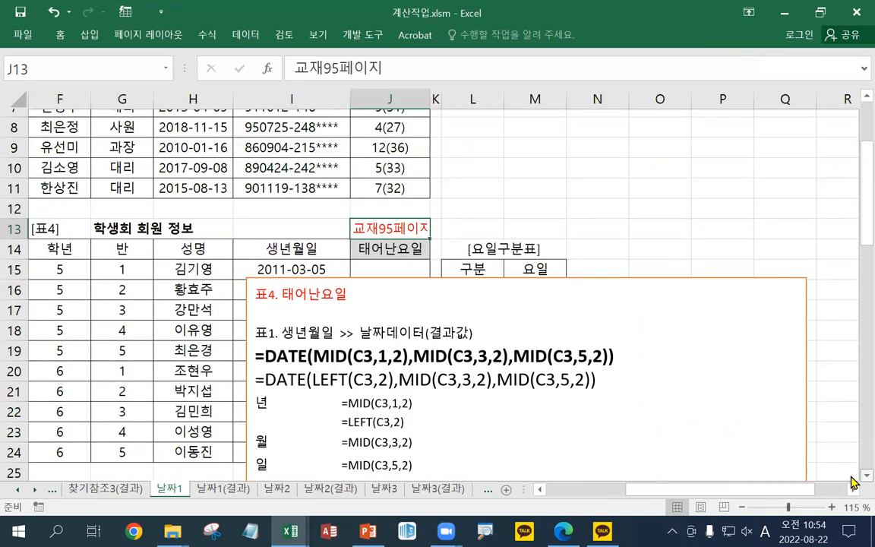
{"action": "scroll", "coordinate": [852, 482], "scroll_direction": "down", "scroll_amount": 2}
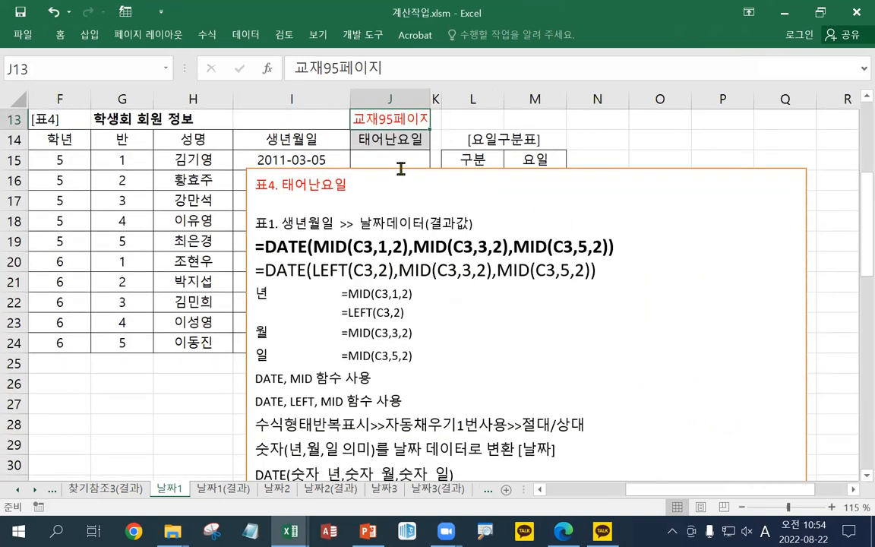
{"action": "left_click", "coordinate": [400, 169]}
{"action": "mouse_move", "coordinate": [400, 169]}
{"action": "left_mouse_down"}
{"action": "mouse_move", "coordinate": [443, 236]}
{"action": "mouse_move", "coordinate": [657, 223]}
{"action": "mouse_move", "coordinate": [630, 226]}
{"action": "mouse_move", "coordinate": [593, 316]}
{"action": "left_mouse_up"}
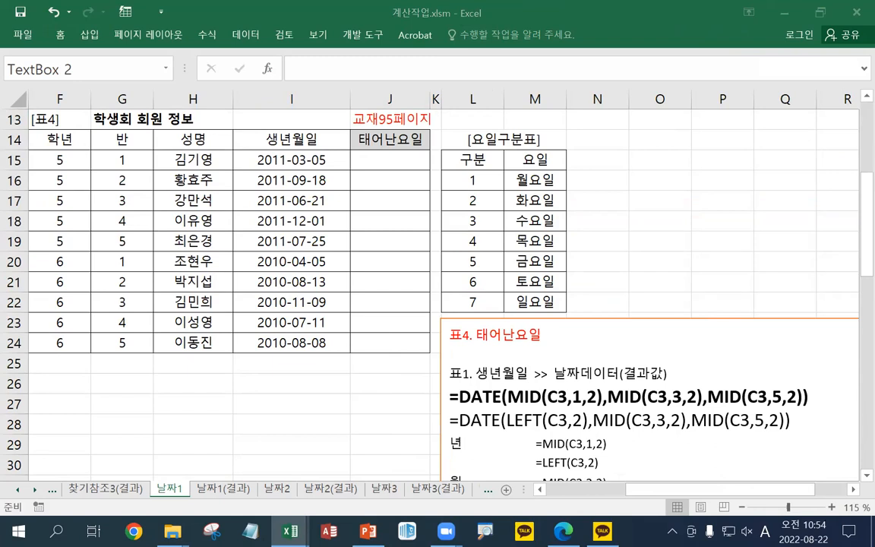
- Replace the red heading 표4. 태어난요일 in the notes text box with the copied WEEKDAY, CHOOSE and VLOOKUP explanation
{"action": "left_click", "coordinate": [501, 334]}
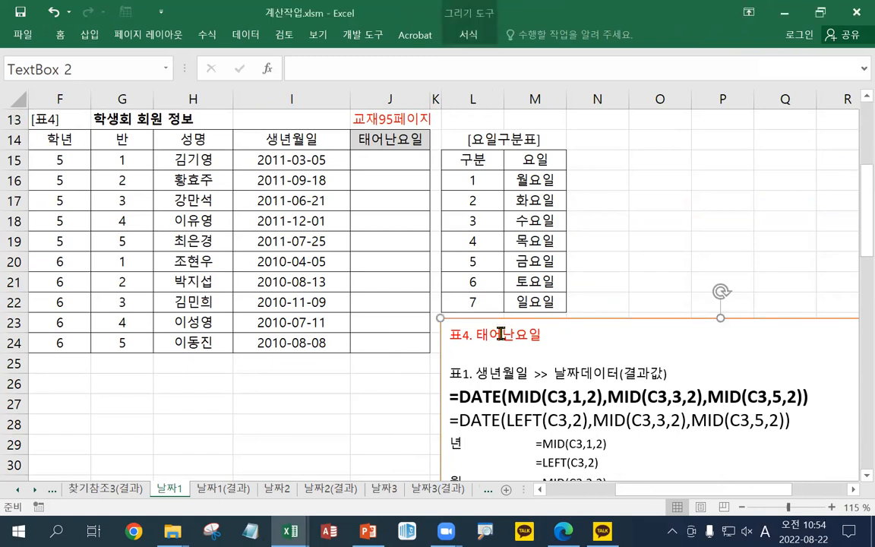
{"action": "double_click", "coordinate": [501, 335]}
{"action": "triple_click", "coordinate": [500, 335]}
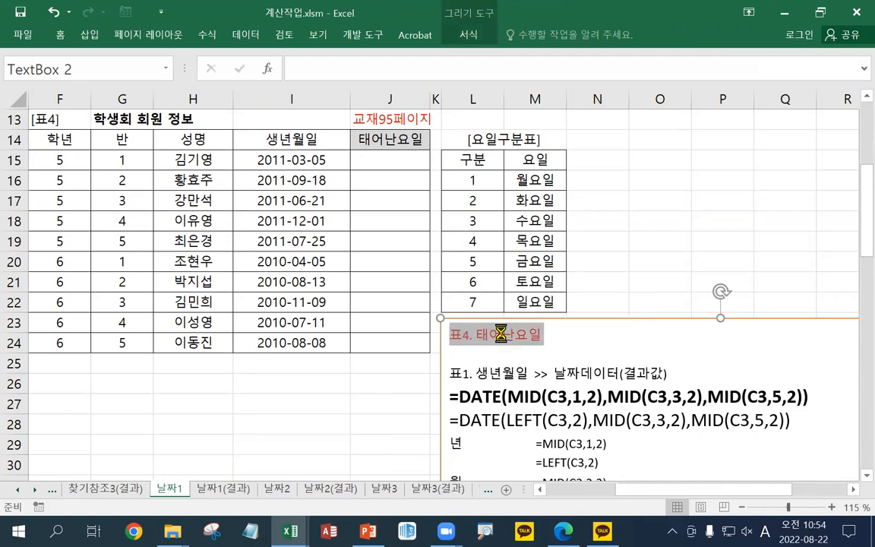
{"action": "key", "text": "ctrl+v"}
{"action": "scroll", "coordinate": [545, 357], "scroll_direction": "down", "scroll_amount": 1}
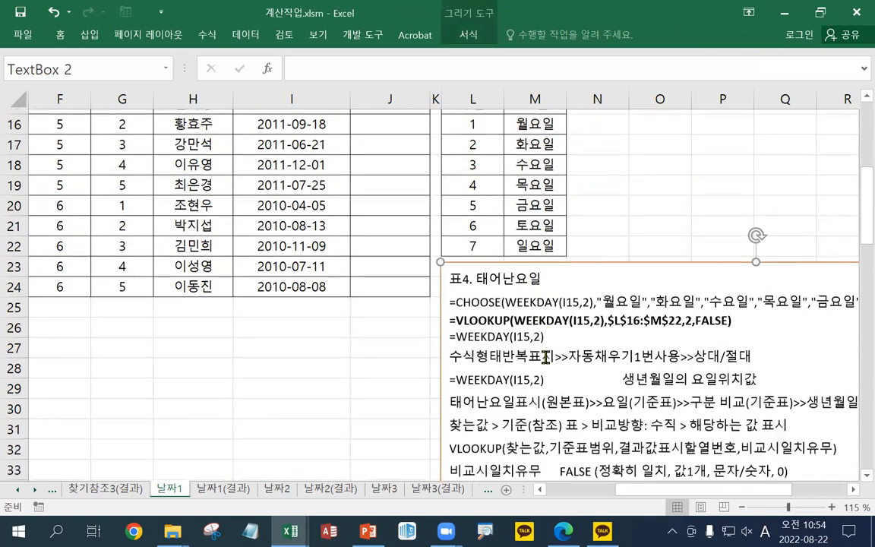
{"action": "scroll", "coordinate": [545, 357], "scroll_direction": "down", "scroll_amount": 2}
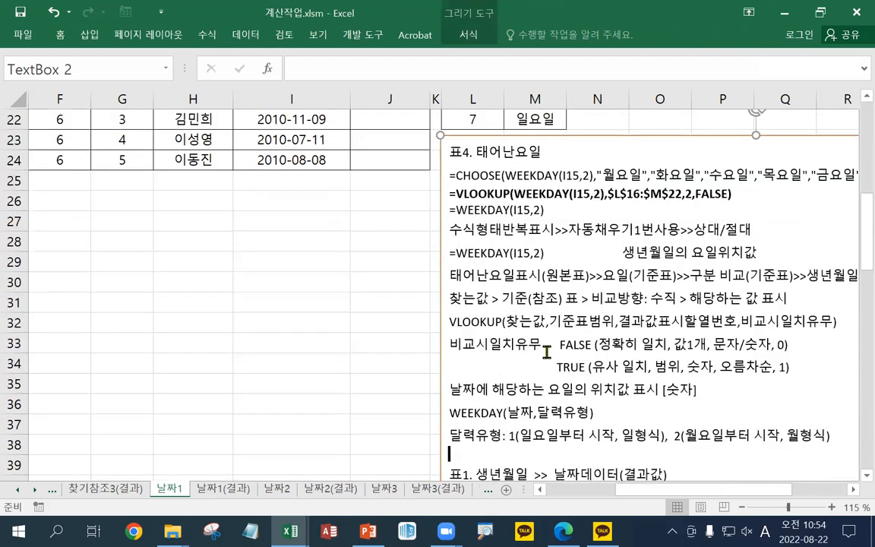
{"action": "scroll", "coordinate": [490, 308], "scroll_direction": "up", "scroll_amount": 2}
- Set the font size of the CHOOSE, VLOOKUP and WEEKDAY formula lines in the notes to 16
{"action": "left_click_drag", "start_coordinate": [552, 331], "coordinate": [443, 297]}
{"action": "left_click", "coordinate": [534, 255]}
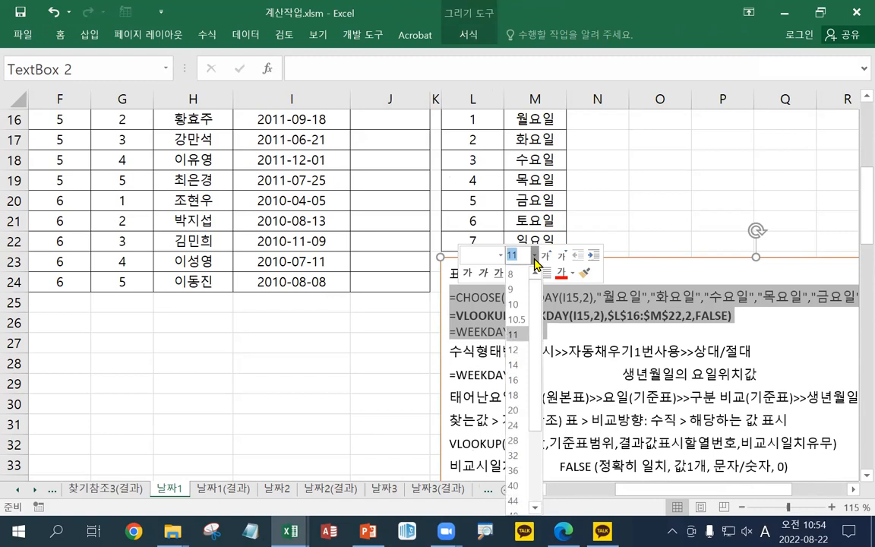
{"action": "left_click", "coordinate": [514, 380]}
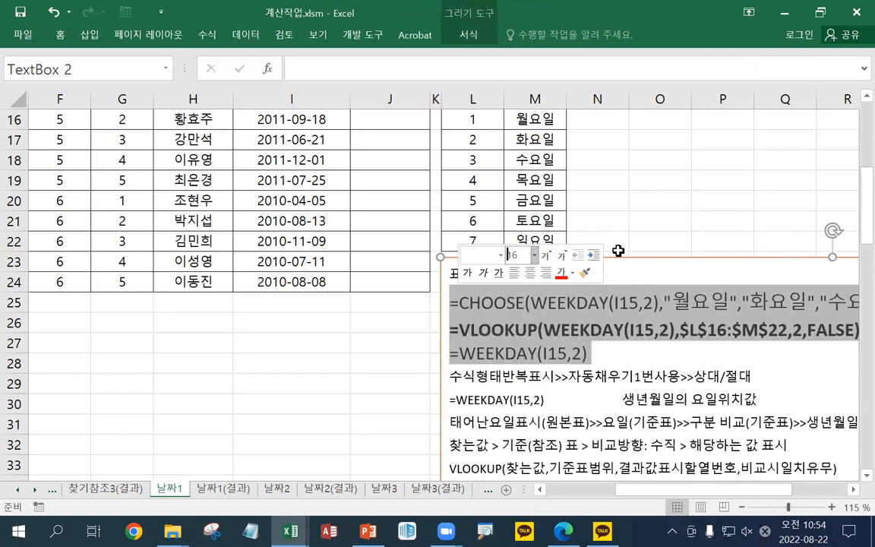
- Move the notes text box under [표4] so that it starts at row 25, and select cell J15
{"action": "left_click_drag", "start_coordinate": [622, 256], "coordinate": [274, 298]}
{"action": "scroll", "coordinate": [335, 280], "scroll_direction": "up", "scroll_amount": 1}
{"action": "scroll", "coordinate": [335, 280], "scroll_direction": "up", "scroll_amount": 1}
{"action": "left_click", "coordinate": [385, 156]}
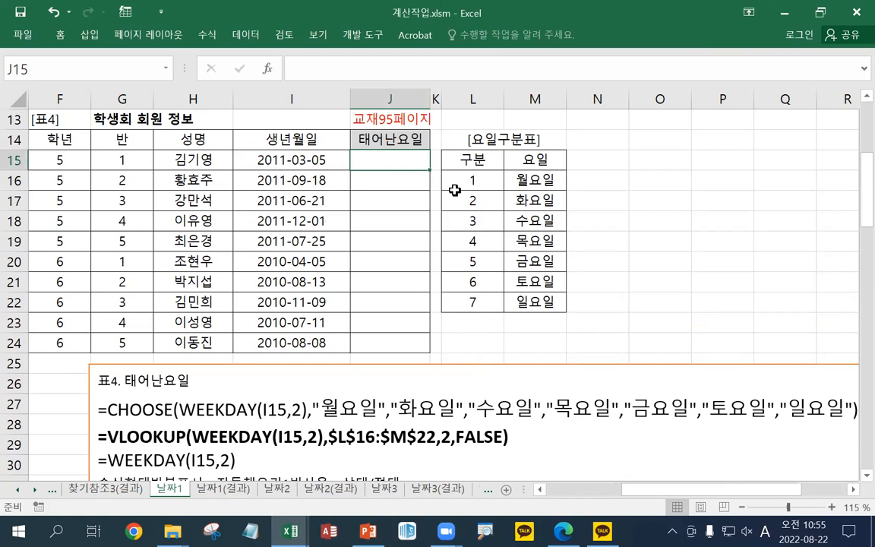
- Look through the sheets 날짜2, 날짜3, 날짜3(결과) and 텍스트1, and return to 날짜1
{"action": "left_click", "coordinate": [278, 489]}
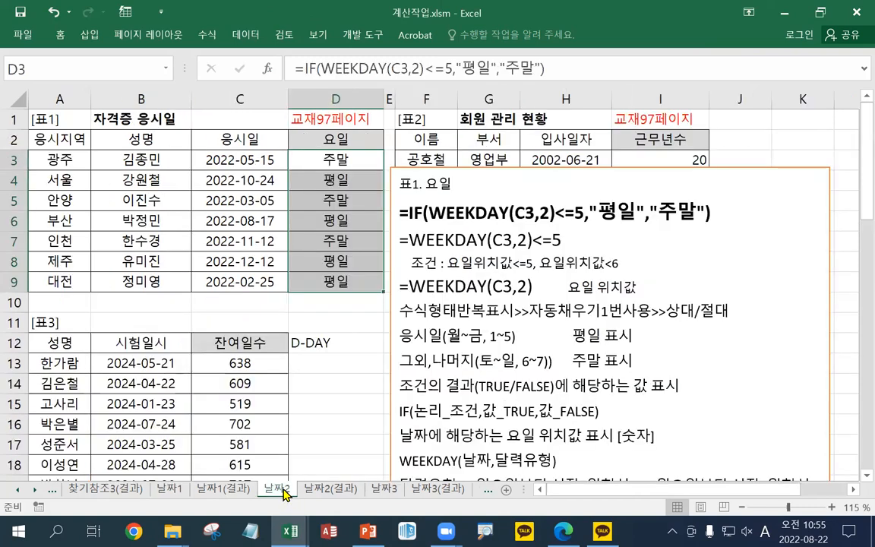
{"action": "scroll", "coordinate": [347, 445], "scroll_direction": "down", "scroll_amount": 1}
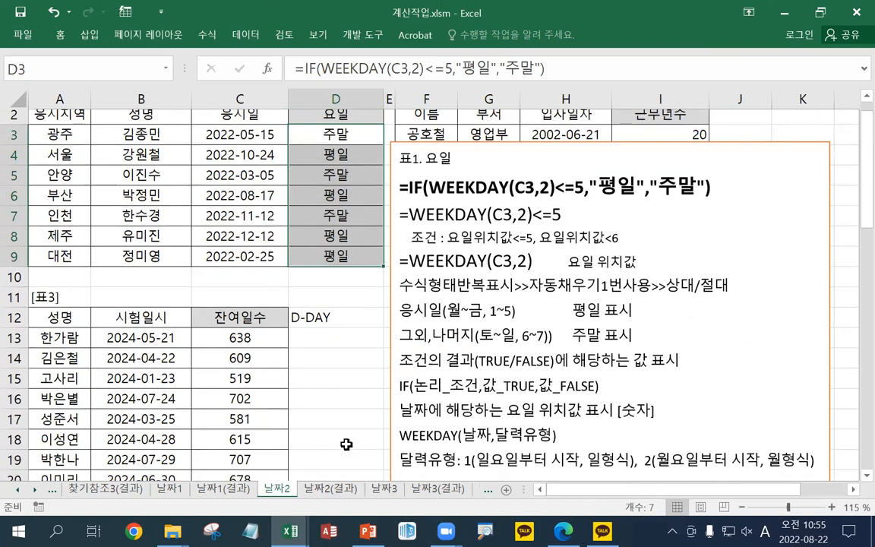
{"action": "scroll", "coordinate": [347, 444], "scroll_direction": "down", "scroll_amount": 3}
{"action": "left_click", "coordinate": [395, 312]}
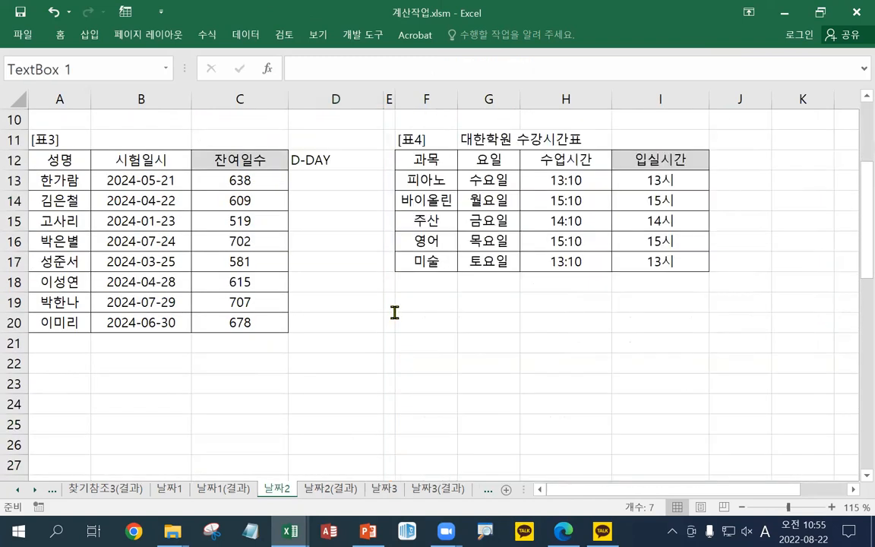
{"action": "left_click", "coordinate": [383, 488]}
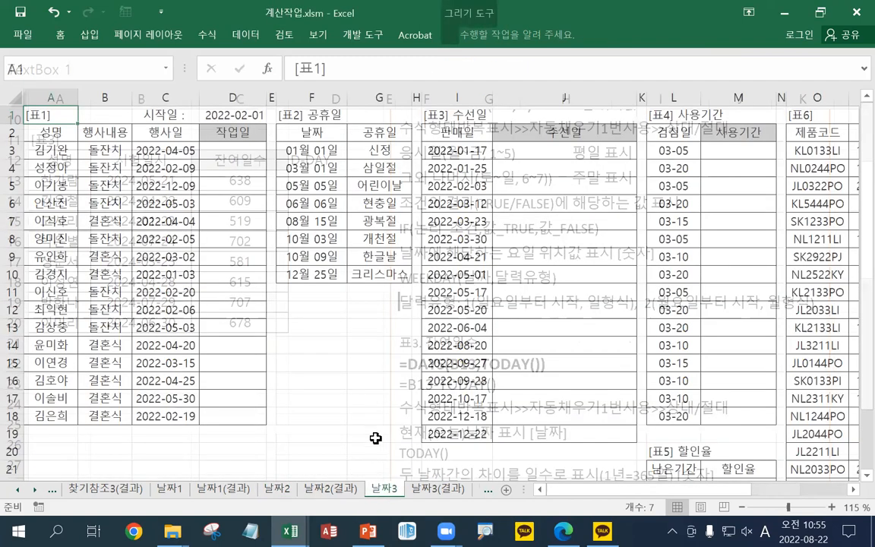
{"action": "left_click", "coordinate": [447, 489]}
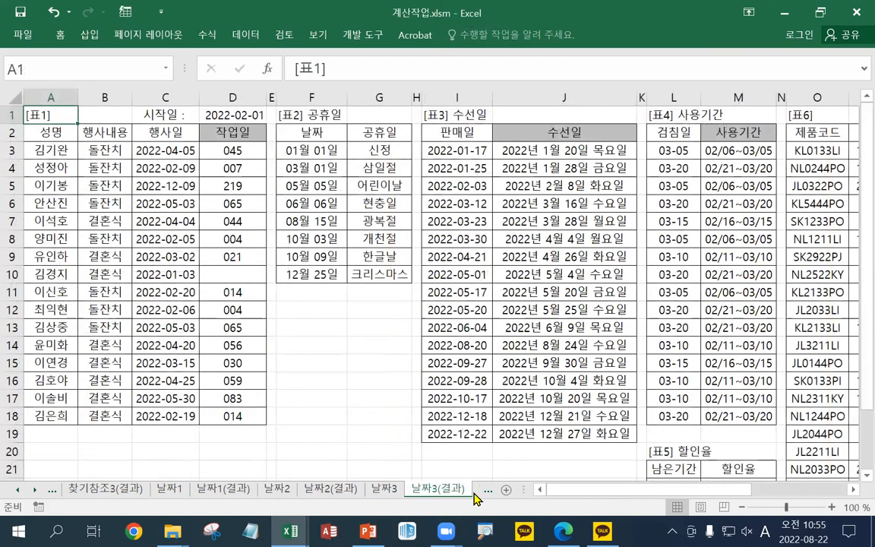
{"action": "left_click", "coordinate": [476, 494]}
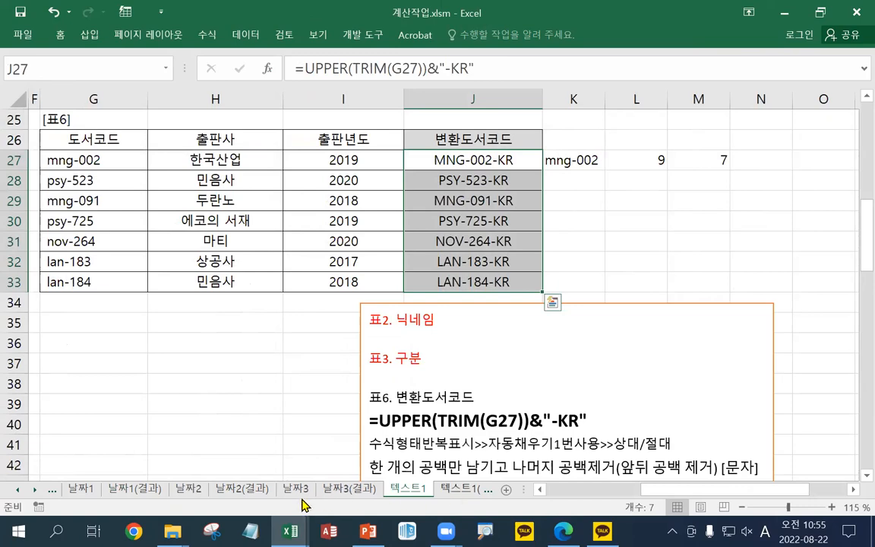
{"action": "left_click", "coordinate": [192, 494]}
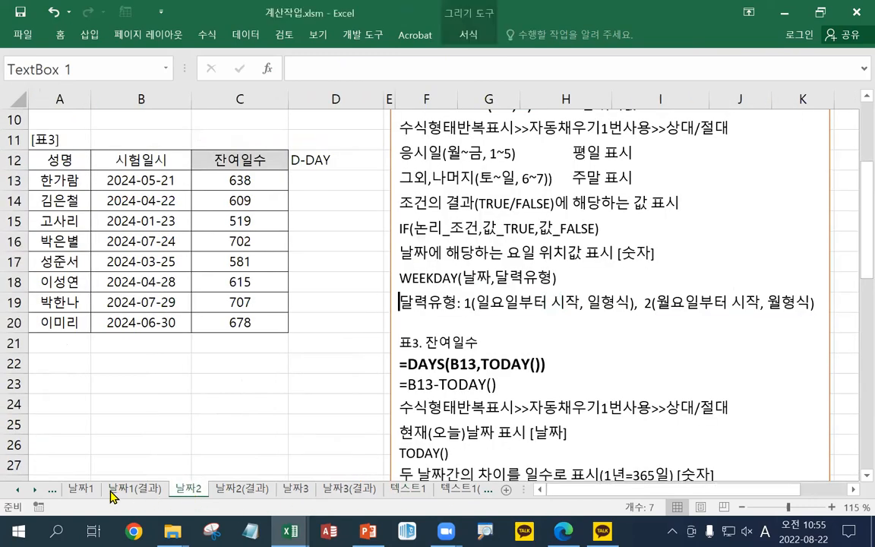
{"action": "left_click", "coordinate": [81, 490]}
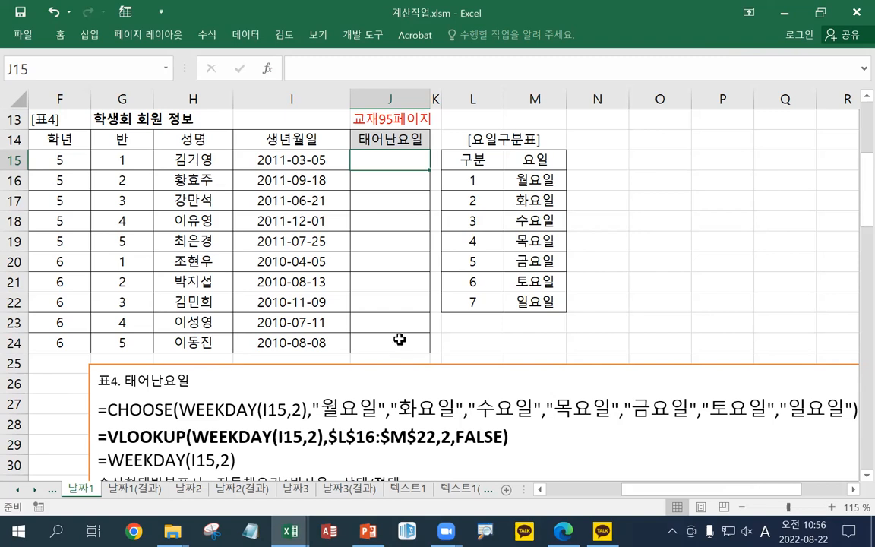
- Review the 태어난요일 notes, move their text box up to about row 19, and point out J15 and 월요일 in M16
{"action": "scroll", "coordinate": [398, 339], "scroll_direction": "down", "scroll_amount": 5}
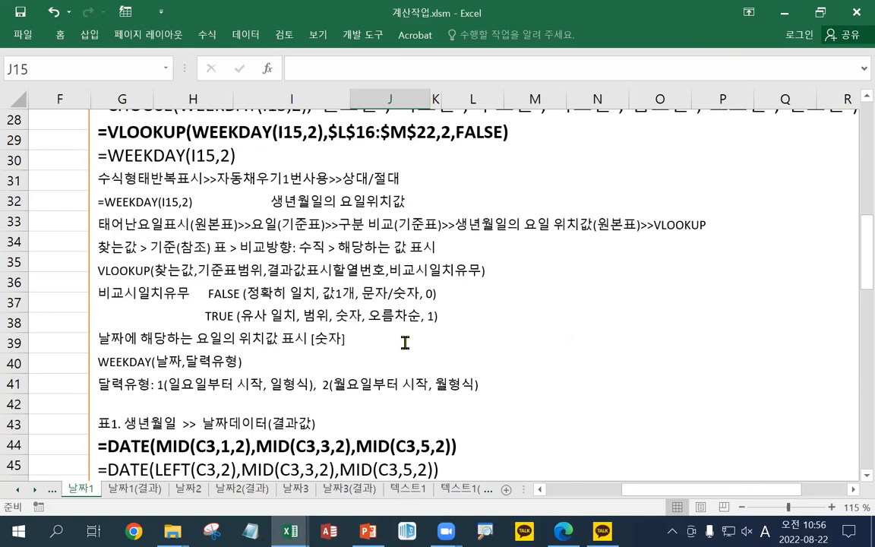
{"action": "scroll", "coordinate": [455, 341], "scroll_direction": "up", "scroll_amount": 3}
{"action": "scroll", "coordinate": [454, 341], "scroll_direction": "up", "scroll_amount": 2}
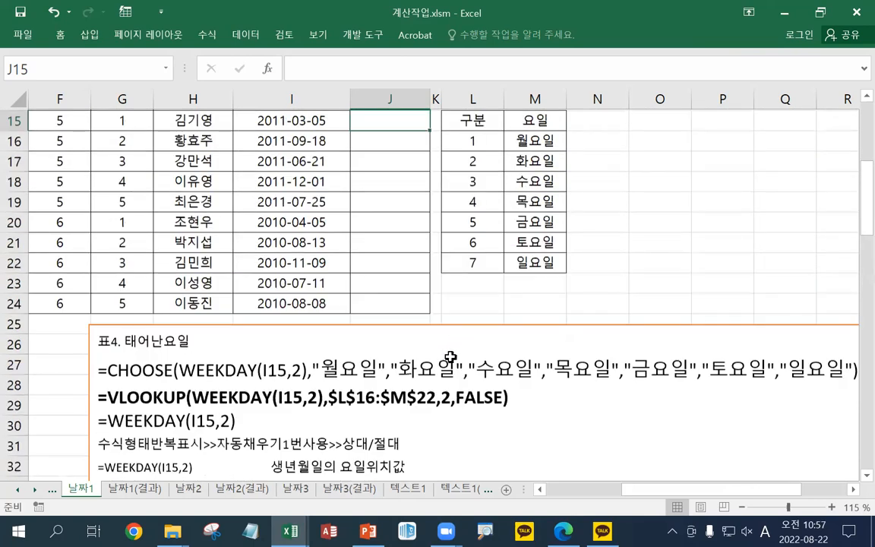
{"action": "mouse_move", "coordinate": [449, 363]}
{"action": "left_mouse_down"}
{"action": "mouse_move", "coordinate": [455, 234]}
{"action": "mouse_move", "coordinate": [449, 279]}
{"action": "mouse_move", "coordinate": [445, 244]}
{"action": "left_mouse_up"}
{"action": "left_click", "coordinate": [395, 152]}
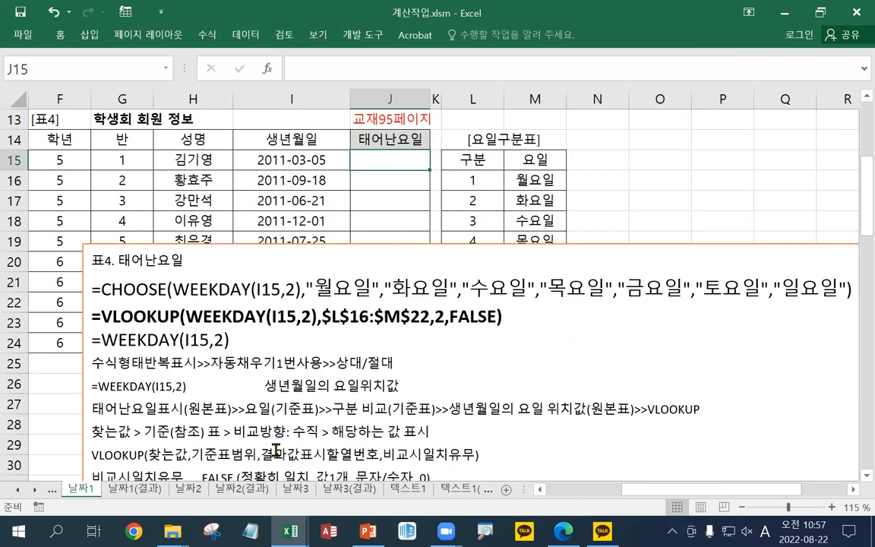
{"action": "left_click", "coordinate": [537, 182]}
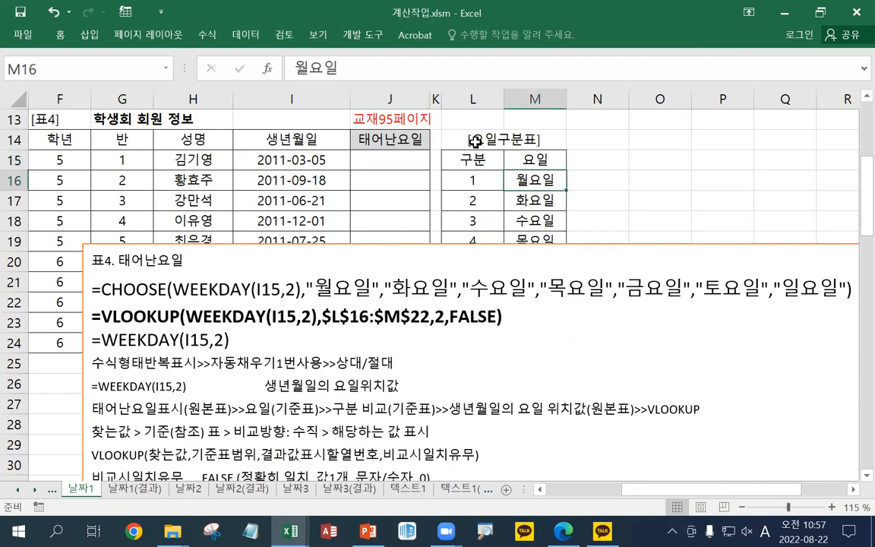
- Compare J15 and the birth date in I15 with the 구분 and 요일 columns of [요일구분표], starting at 월요일
{"action": "left_click", "coordinate": [467, 186]}
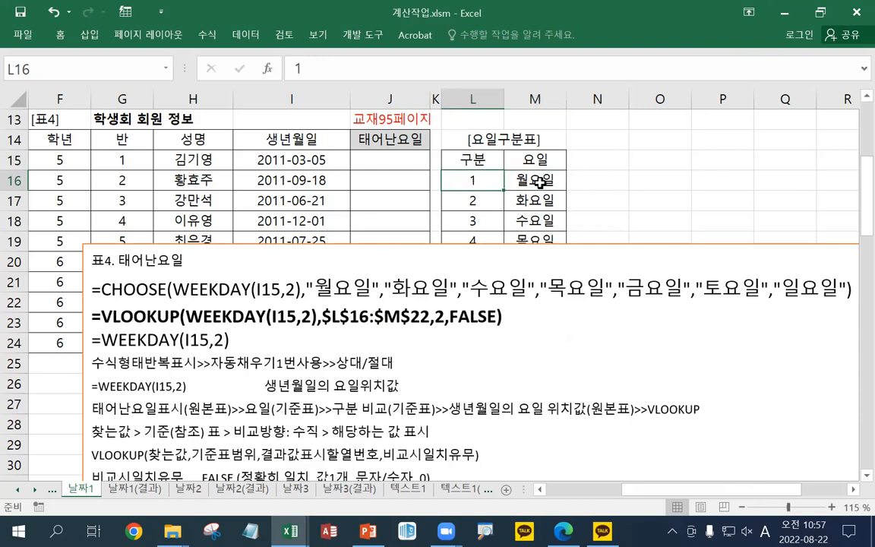
{"action": "left_click", "coordinate": [396, 160]}
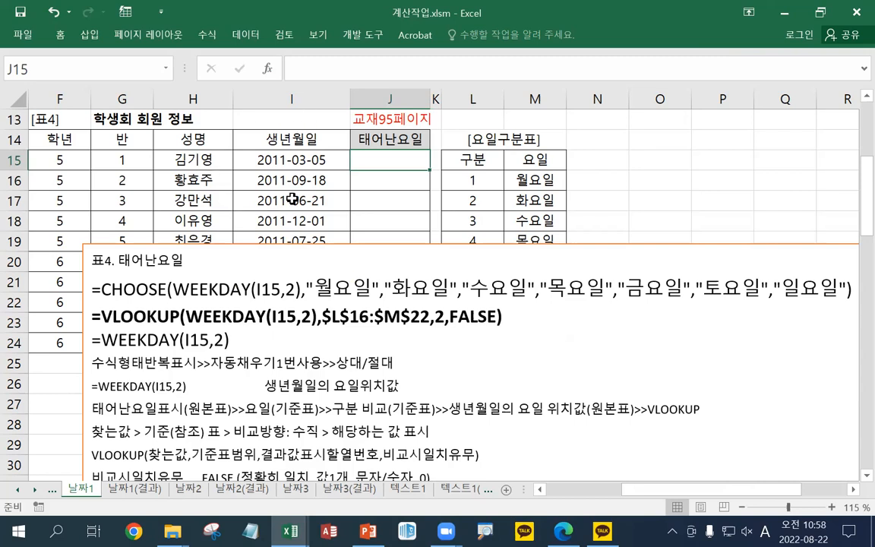
{"action": "left_click", "coordinate": [465, 185]}
{"action": "left_click", "coordinate": [372, 158]}
{"action": "left_click", "coordinate": [471, 194]}
{"action": "left_click", "coordinate": [484, 180]}
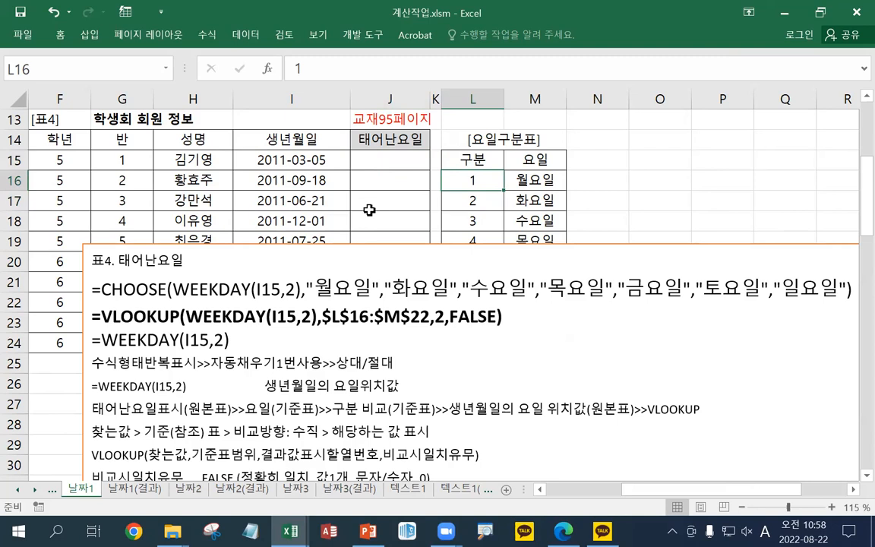
{"action": "left_click", "coordinate": [284, 163]}
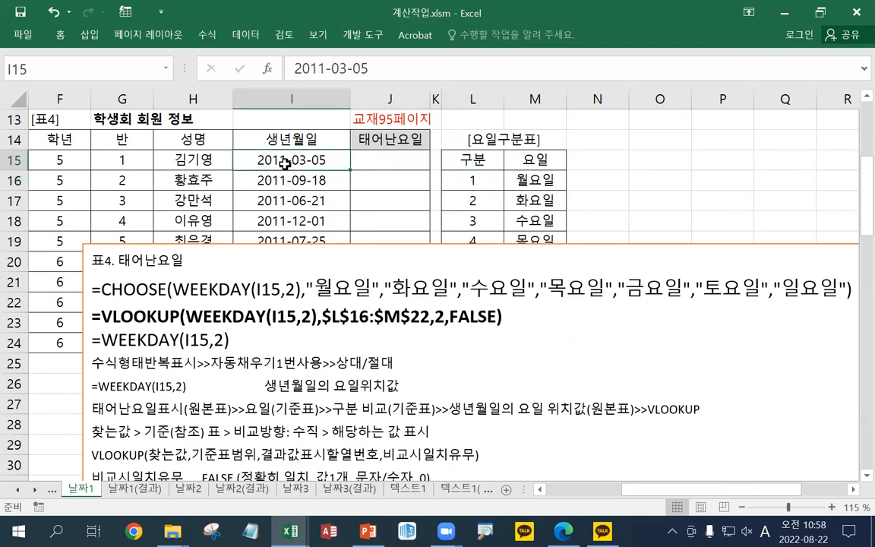
{"action": "left_click_drag", "start_coordinate": [450, 177], "coordinate": [450, 235]}
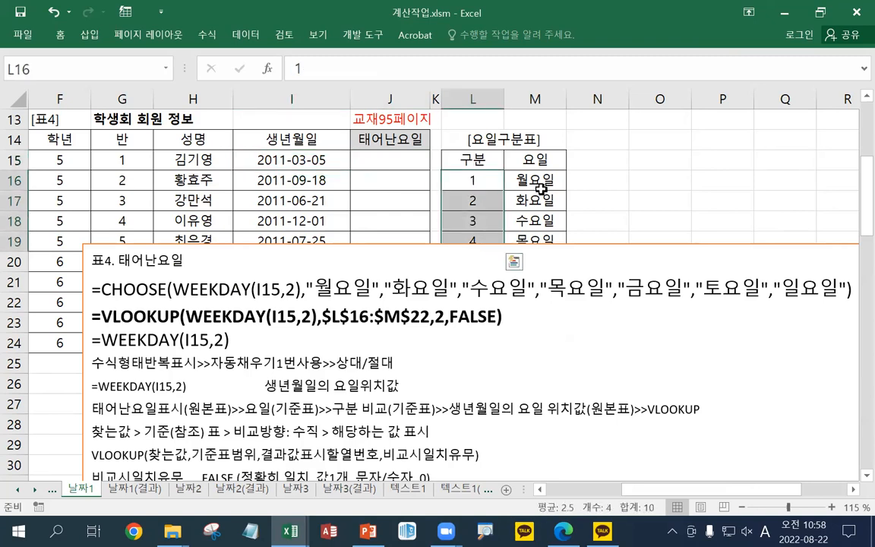
{"action": "left_click", "coordinate": [540, 186]}
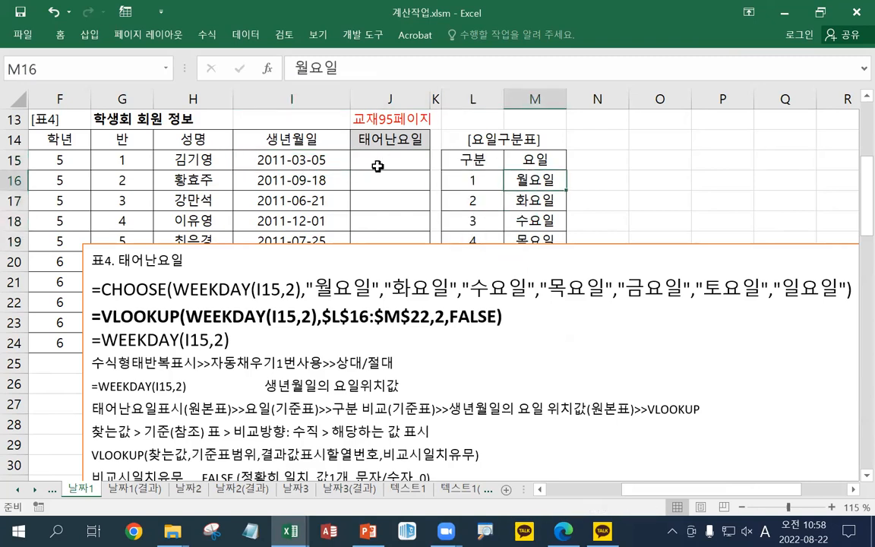
{"action": "left_click", "coordinate": [377, 166]}
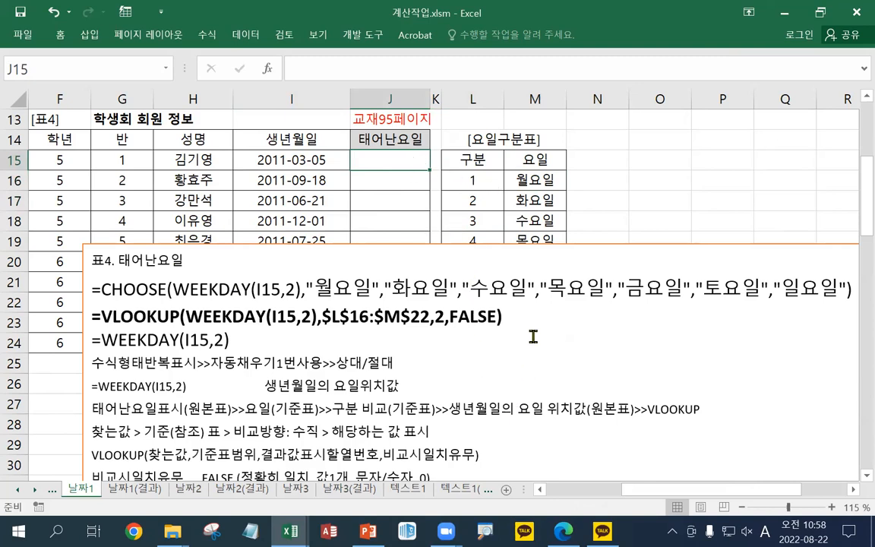
{"action": "left_click", "coordinate": [486, 182]}
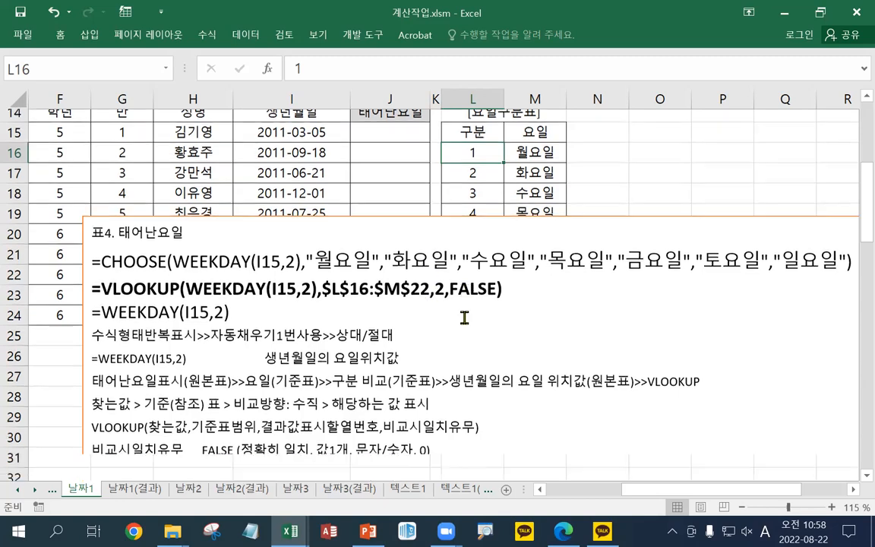
- Read the WEEKDAY syntax and calendar types in the notes and highlight 요일의 위치값
{"action": "scroll", "coordinate": [463, 314], "scroll_direction": "down", "scroll_amount": 2}
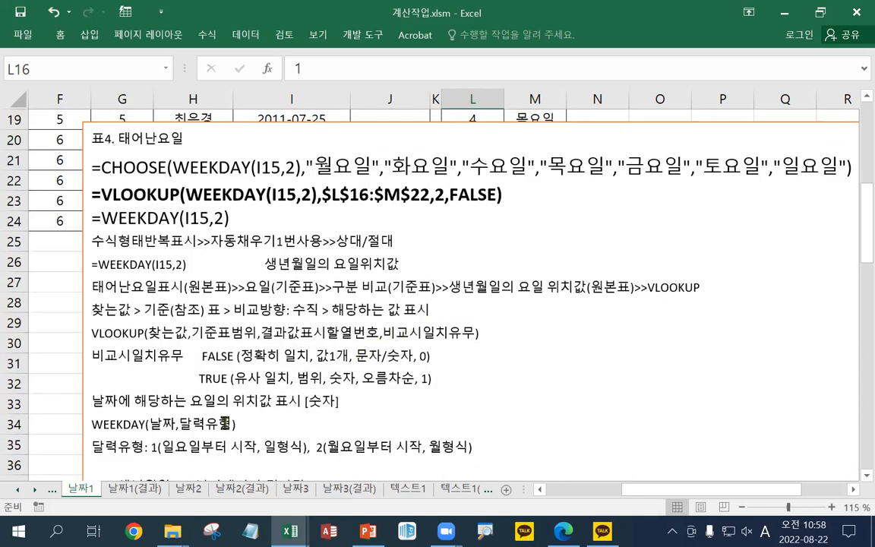
{"action": "scroll", "coordinate": [218, 417], "scroll_direction": "down", "scroll_amount": 2}
{"action": "scroll", "coordinate": [218, 416], "scroll_direction": "down", "scroll_amount": 1}
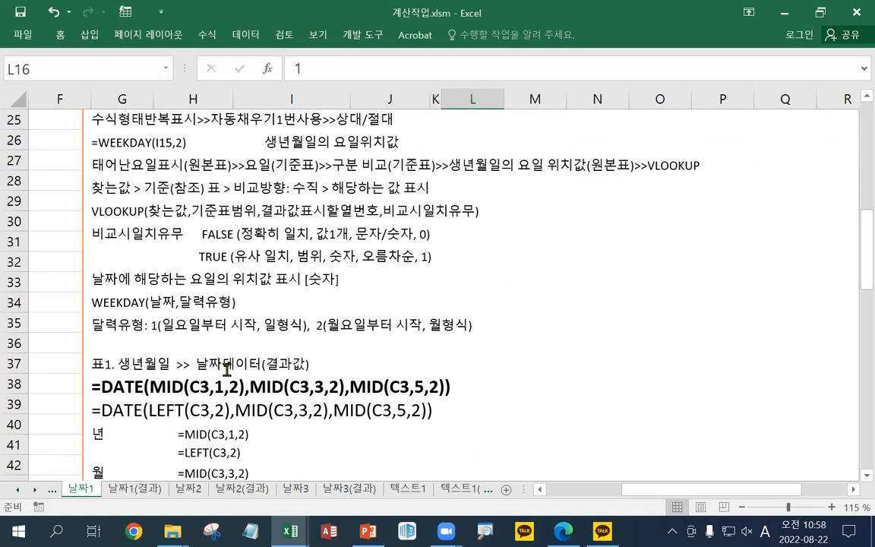
{"action": "left_click_drag", "start_coordinate": [190, 278], "coordinate": [271, 282]}
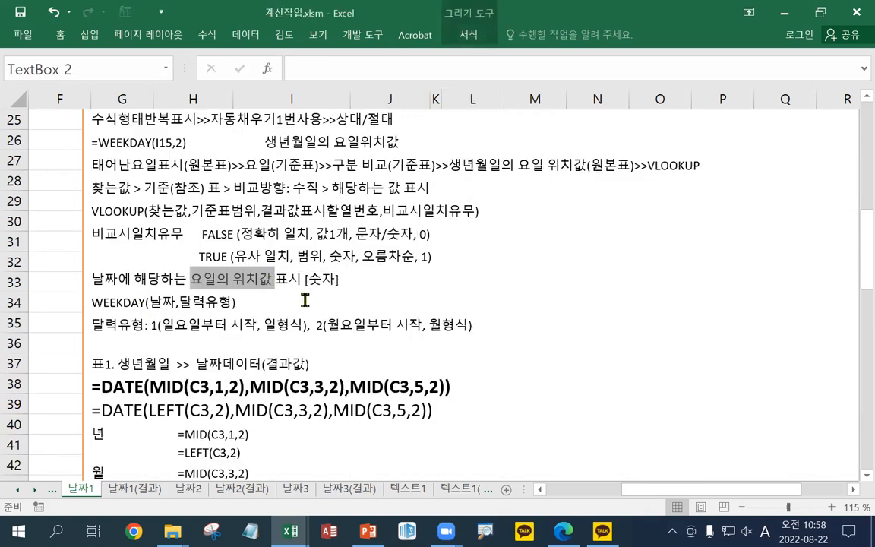
{"action": "scroll", "coordinate": [308, 299], "scroll_direction": "up", "scroll_amount": 2}
{"action": "scroll", "coordinate": [312, 296], "scroll_direction": "up", "scroll_amount": 2}
- Start a WEEKDAY formula in J15 up to its opening parenthesis, correcting the misspelled function name
{"action": "left_click", "coordinate": [393, 164]}
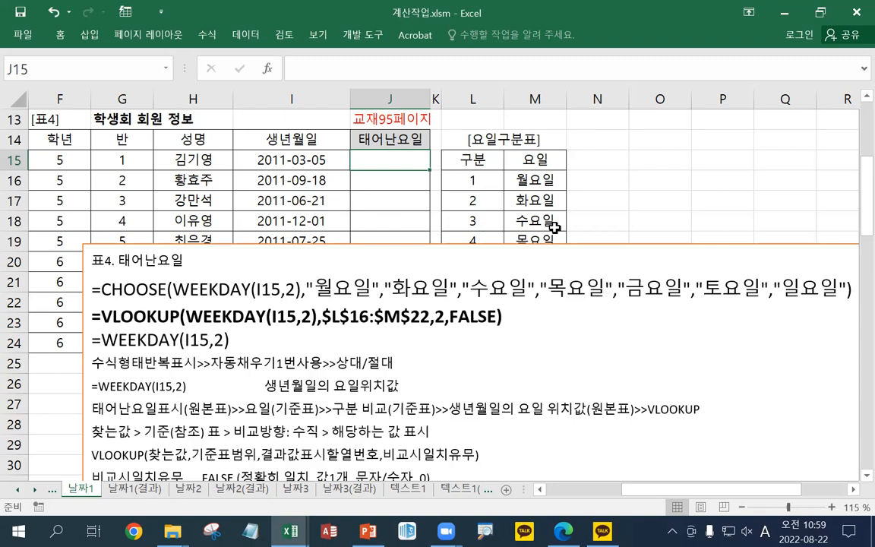
{"action": "type", "text": "="}
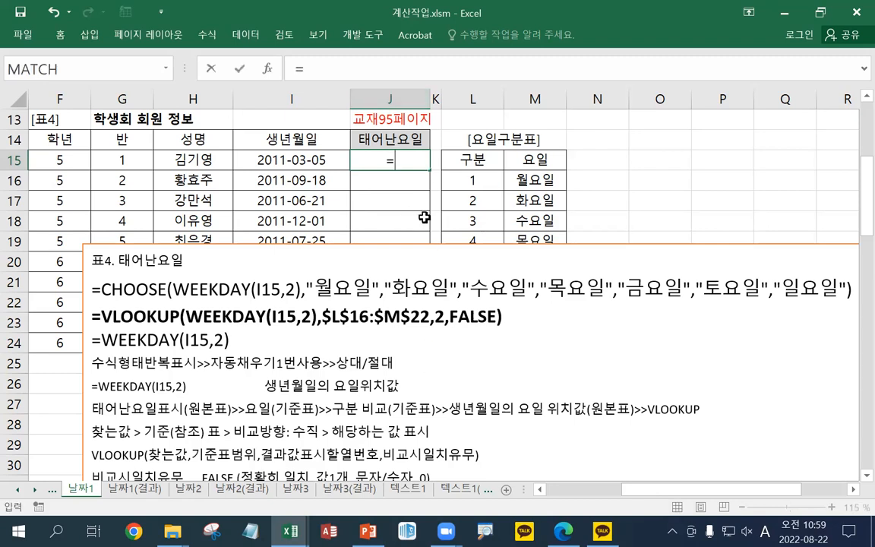
{"action": "type", "text": "WEEDKAY"}
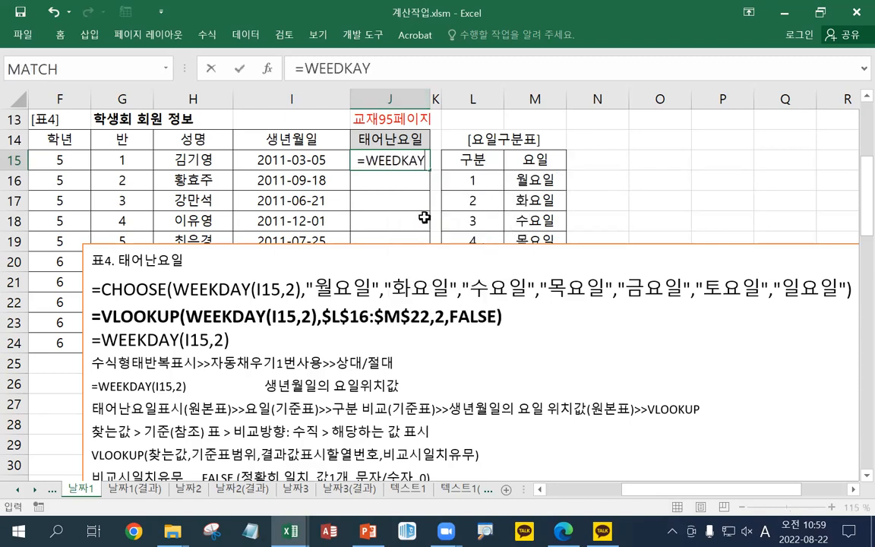
{"action": "key", "text": "BackSpace"}
{"action": "key", "text": "BackSpace"}
{"action": "key", "text": "BackSpace"}
{"action": "type", "text": "D"}
{"action": "key", "text": "BackSpace"}
{"action": "key", "text": "BackSpace"}
{"action": "type", "text": "KDAY("}
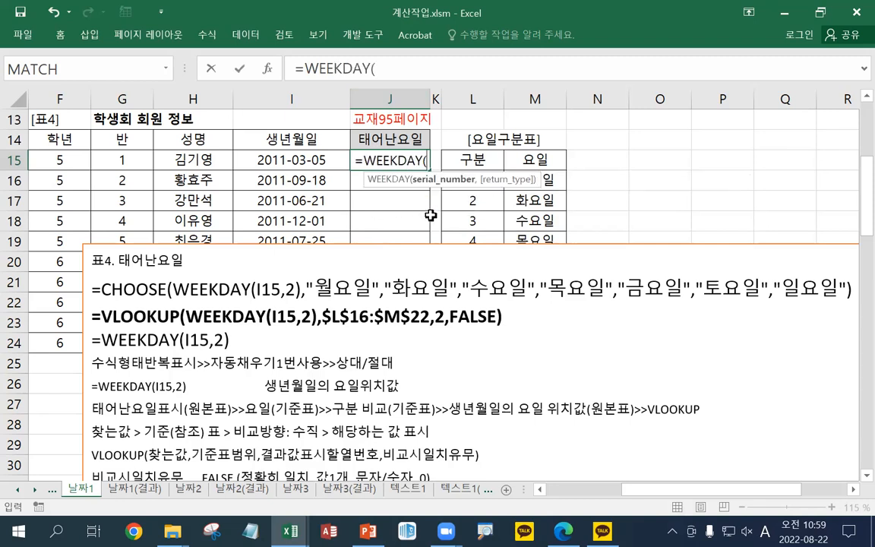
{"action": "left_click", "coordinate": [288, 158]}
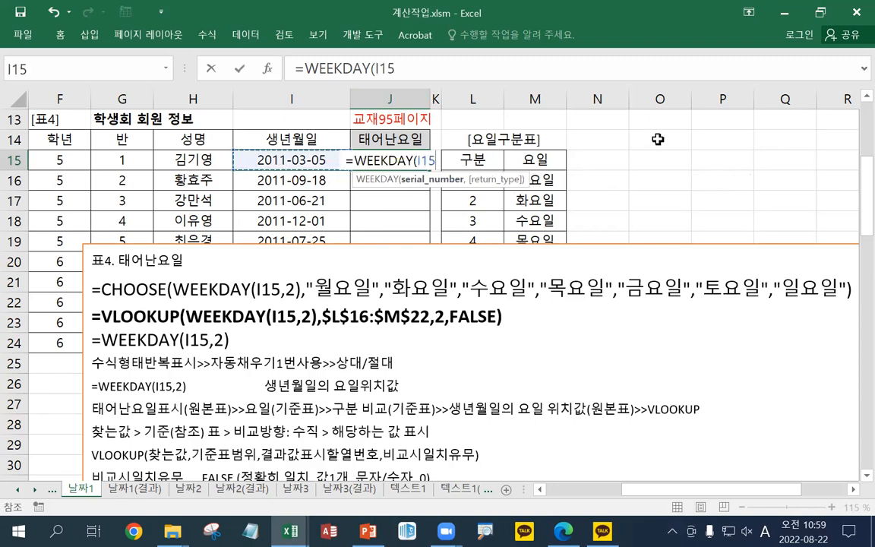
{"action": "type", "text": ","}
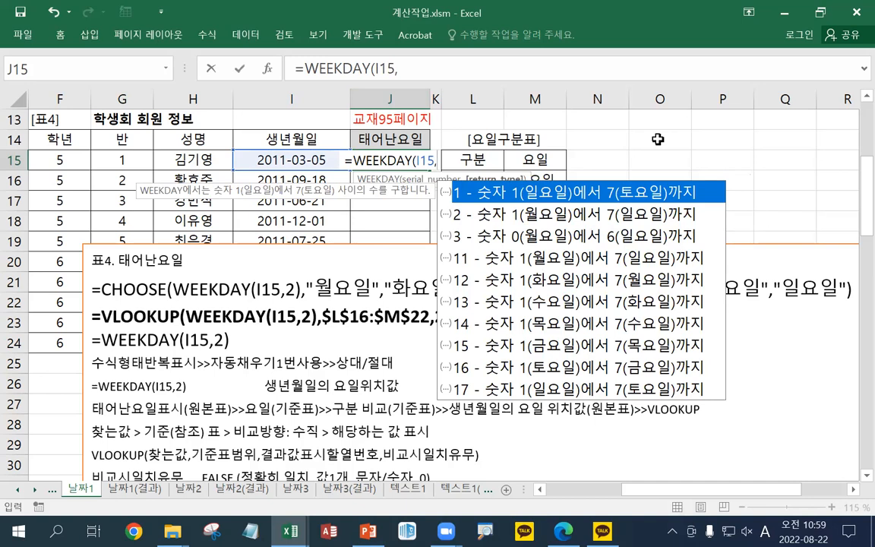
{"action": "key", "text": "BackSpace"}
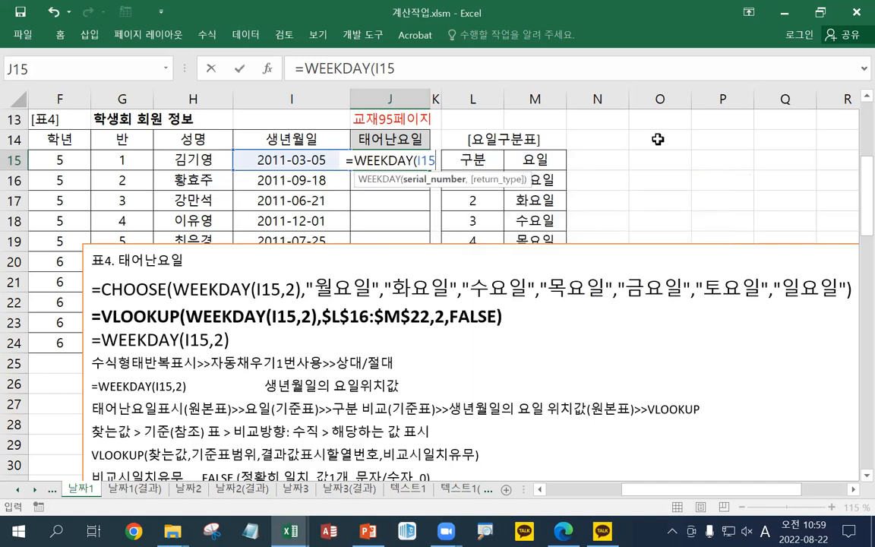
{"action": "key", "text": "BackSpace"}
{"action": "key", "text": "BackSpace"}
{"action": "key", "text": "BackSpace"}
{"action": "key", "text": "BackSpace"}
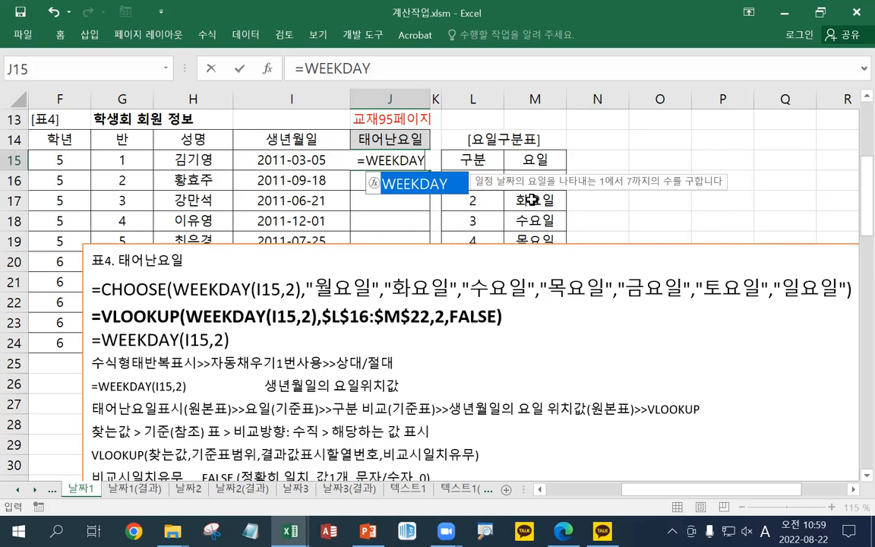
{"action": "type", "text": "("}
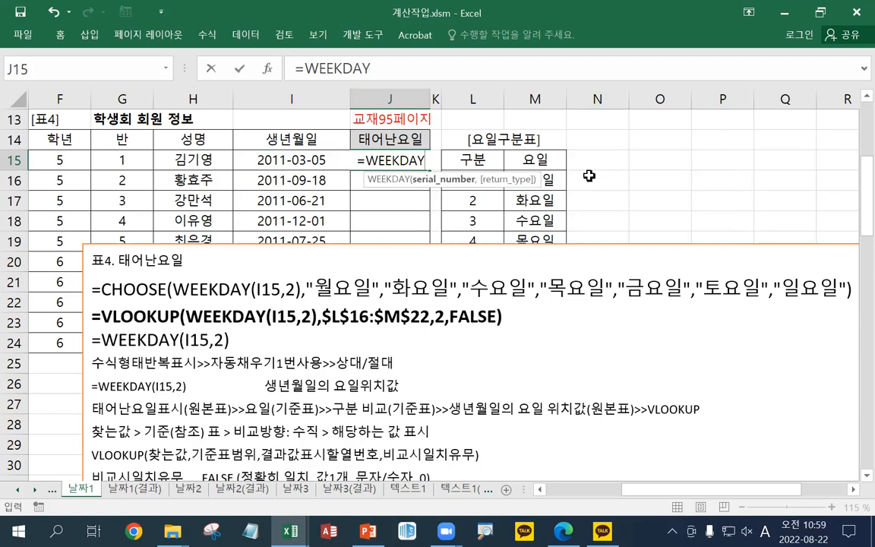
- Complete J15 as =WEEKDAY(I15,2), choosing the return type that counts from Monday, and fill the formula down to J24
{"action": "left_click", "coordinate": [312, 160]}
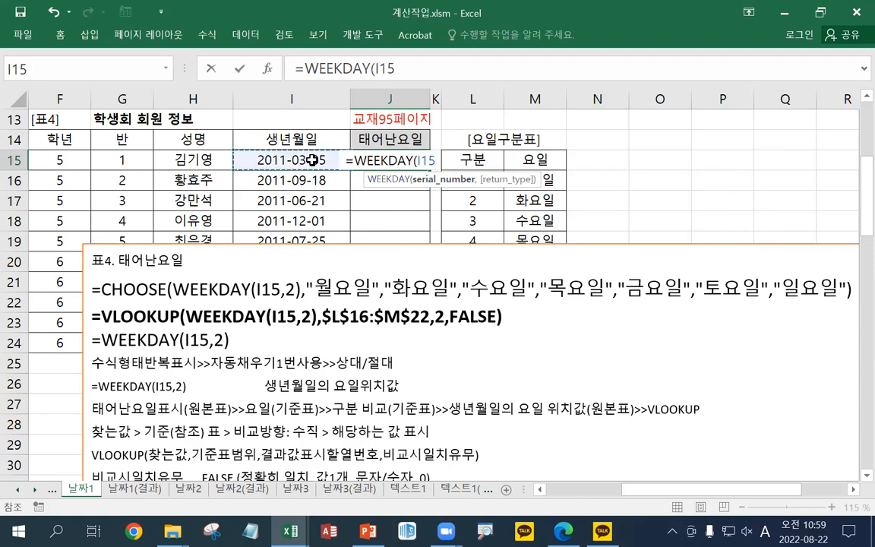
{"action": "type", "text": ","}
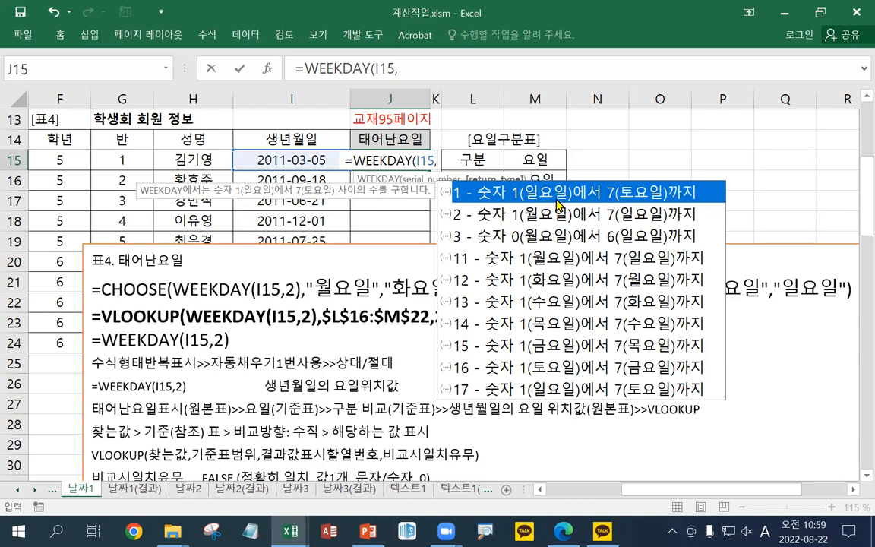
{"action": "left_click", "coordinate": [483, 217]}
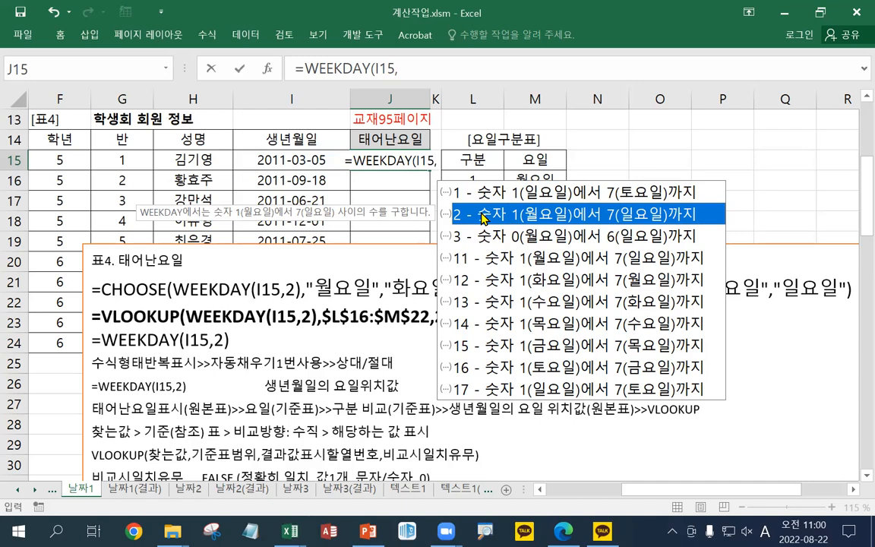
{"action": "double_click", "coordinate": [481, 215]}
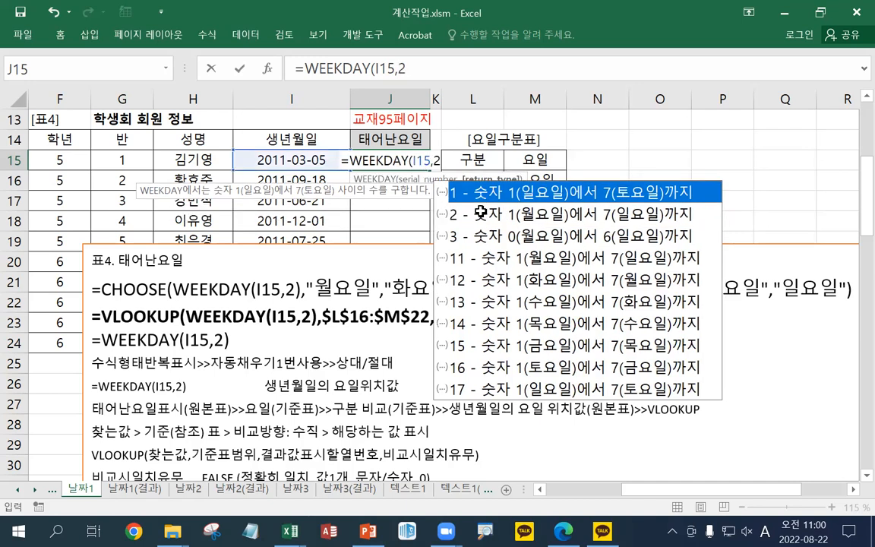
{"action": "type", "text": ")"}
{"action": "key", "text": "Return"}
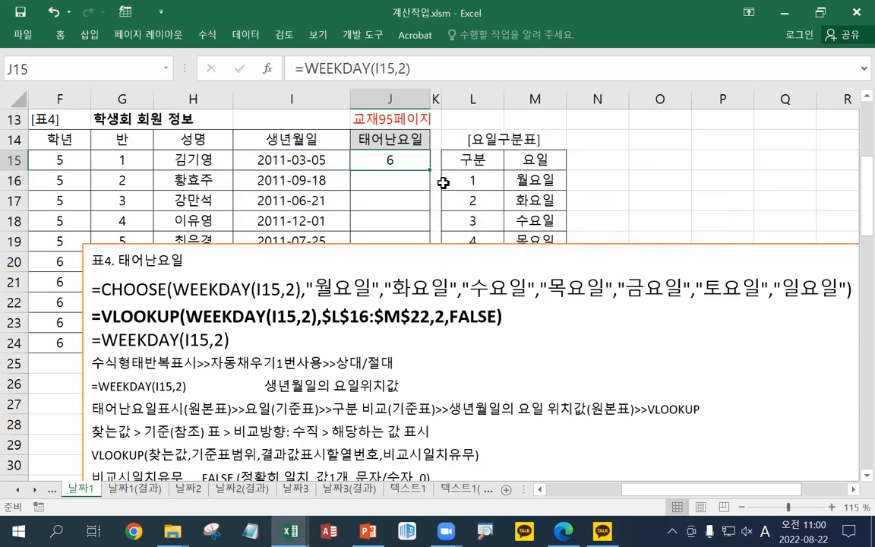
{"action": "double_click", "coordinate": [429, 170]}
{"action": "left_click", "coordinate": [387, 161]}
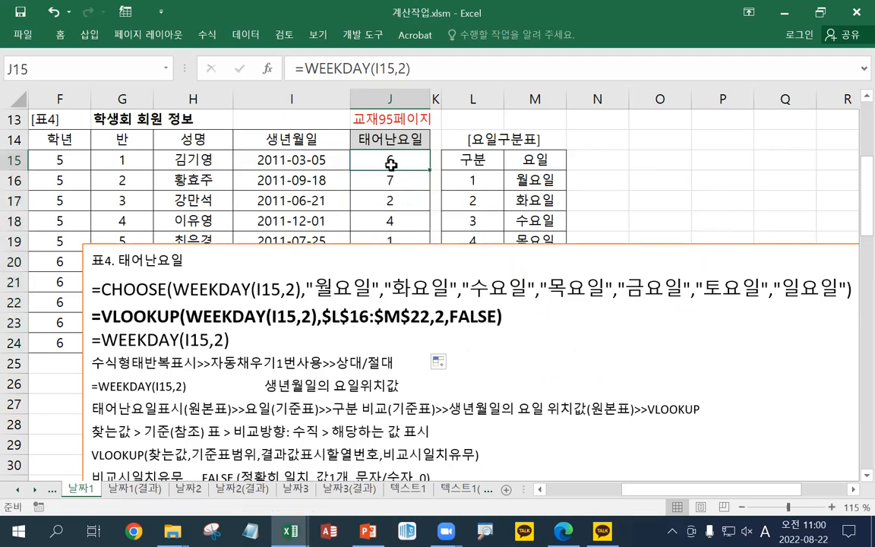
- Wrap the formula in J15 with VLOOKUP so that WEEKDAY(I15,2) is its lookup value, ending with a comma
{"action": "double_click", "coordinate": [400, 159]}
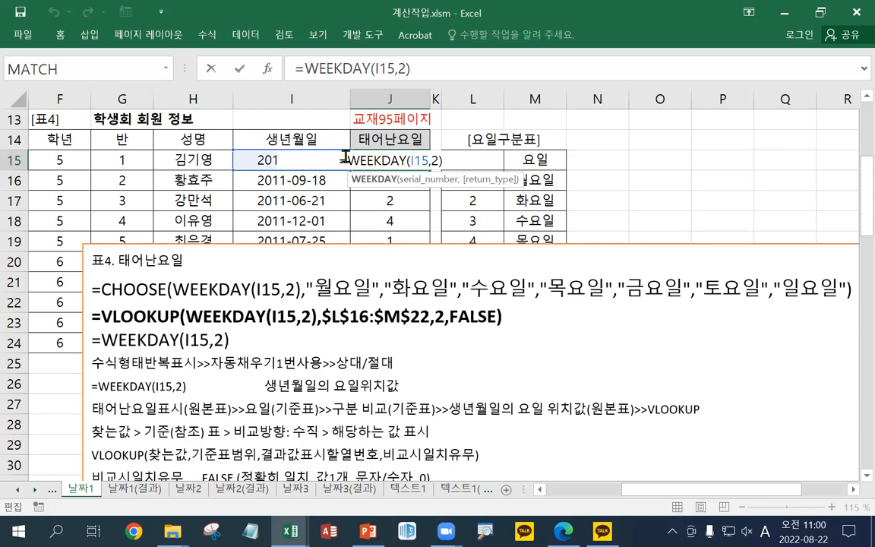
{"action": "type", "text": "VLOOK"}
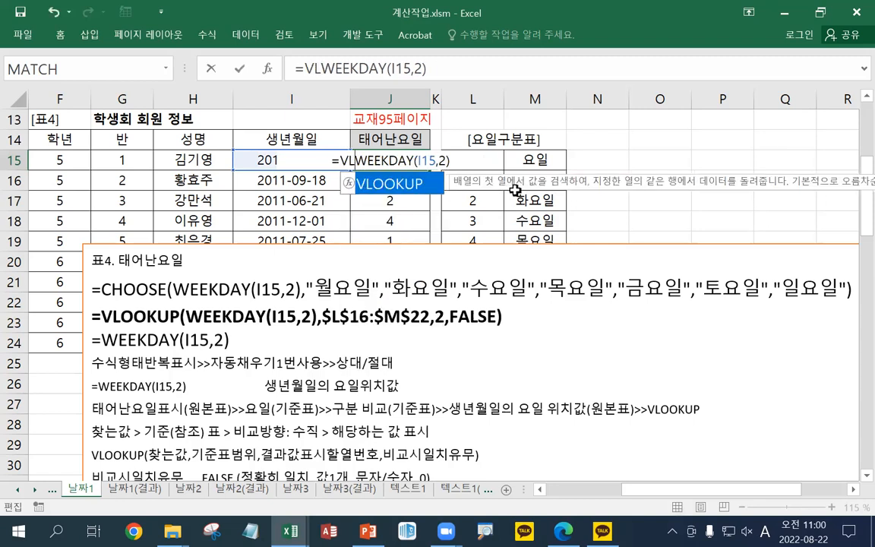
{"action": "type", "text": "UP)"}
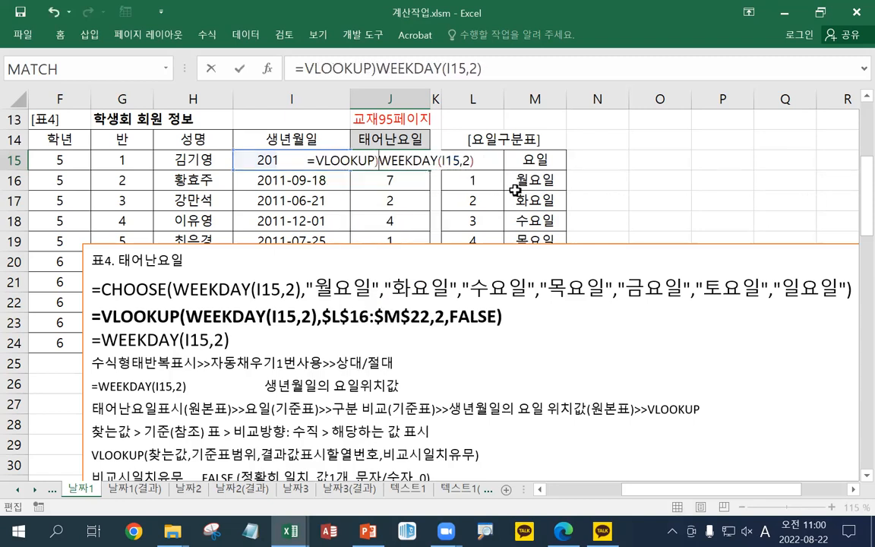
{"action": "key", "text": "BackSpace"}
{"action": "type", "text": "(I15"}
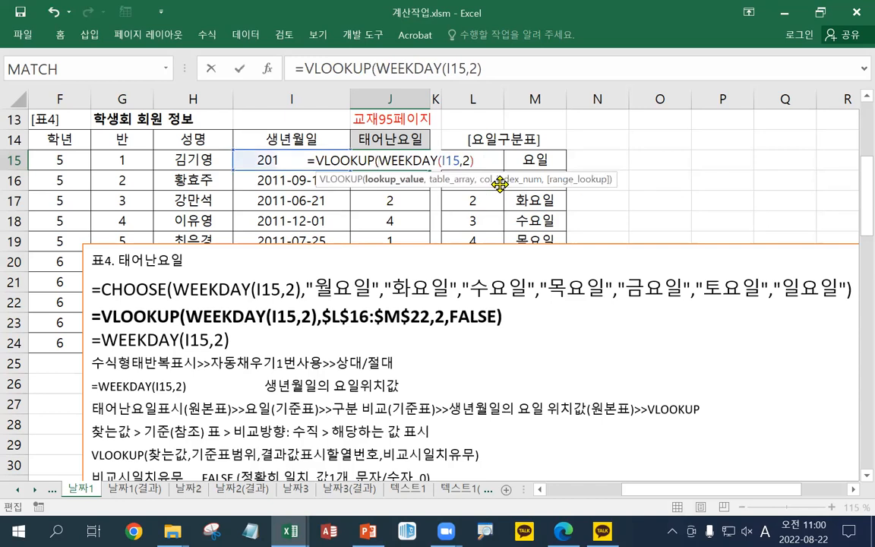
{"action": "type", "text": ","}
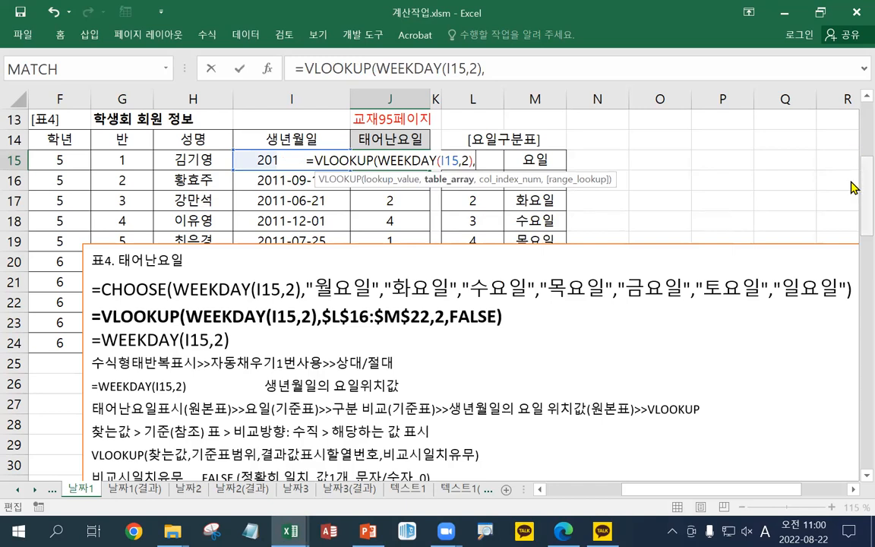
- Store the unfinished VLOOKUP formula in J15 as text and move the notes text box below [표4], starting at row 25
{"action": "left_click", "coordinate": [307, 160]}
{"action": "type", "text": "'"}
{"action": "key", "text": "Return"}
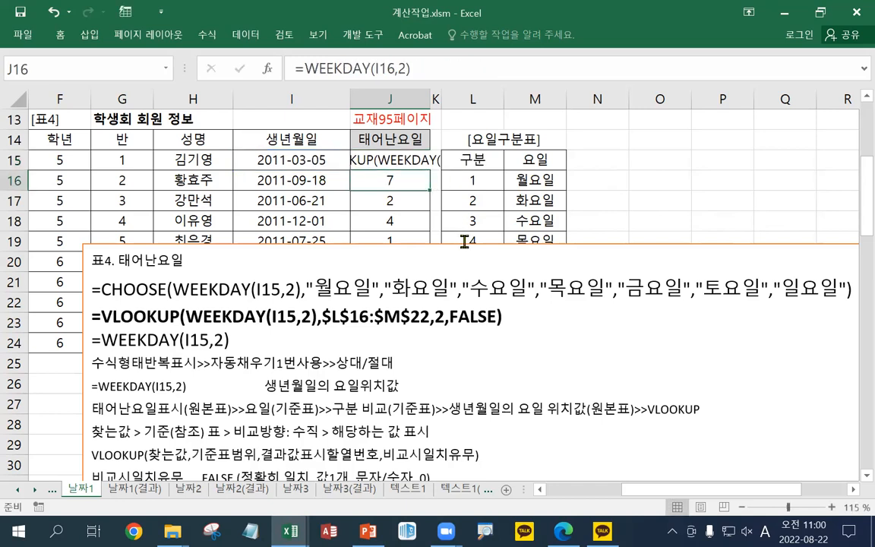
{"action": "left_click", "coordinate": [464, 241]}
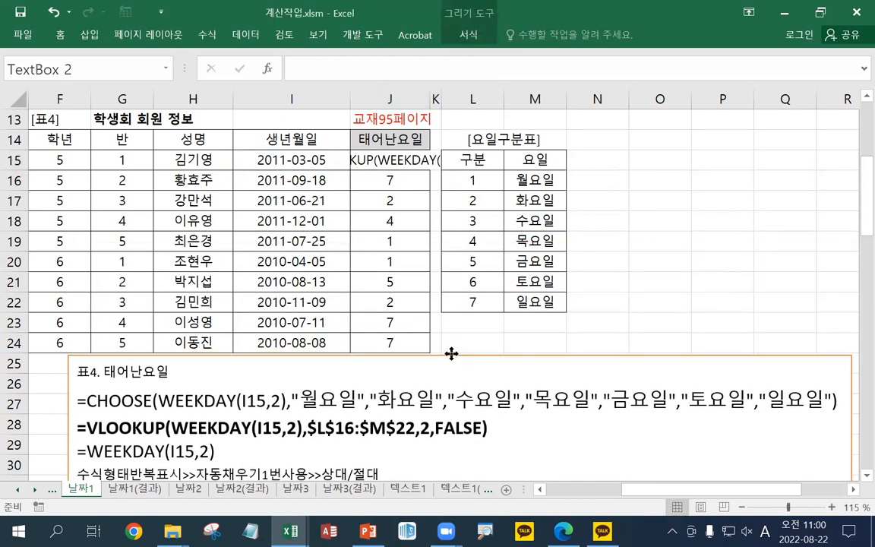
- Turn the text in J15 back into a live formula by removing its leading apostrophe, keeping the VLOOKUP open at its second argument
{"action": "double_click", "coordinate": [394, 161]}
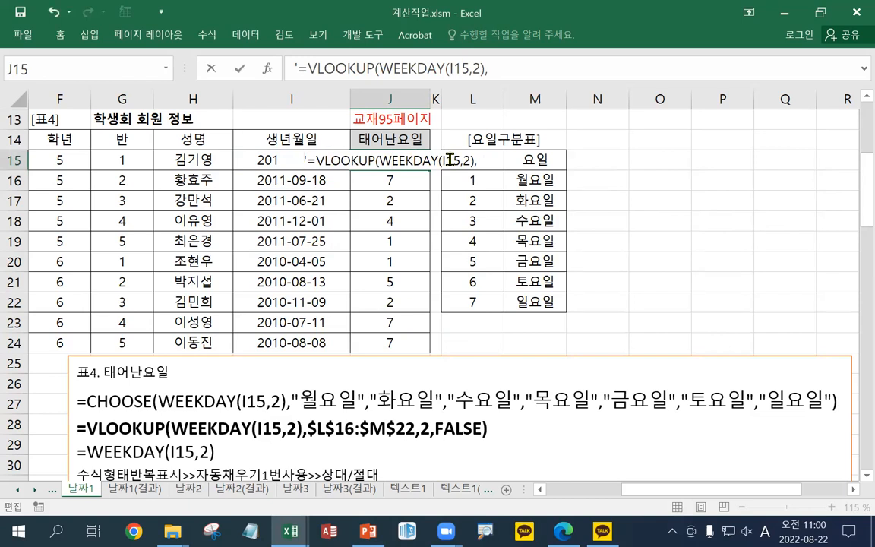
{"action": "key", "text": "Home"}
{"action": "key", "text": "Delete"}
{"action": "key", "text": "End"}
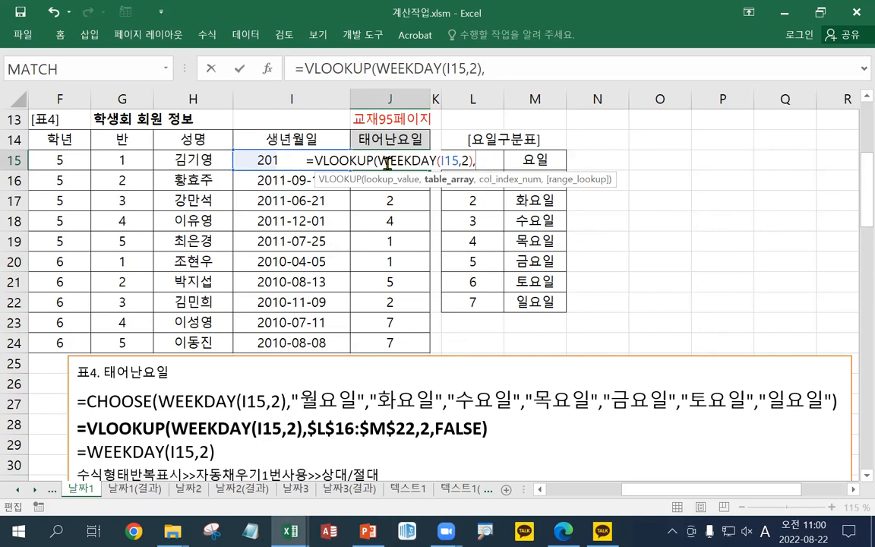
- Try L16:M22 of [요일구분표], picked from its last row upward, as J15's table_array and clear the reference again
{"action": "left_click", "coordinate": [473, 305]}
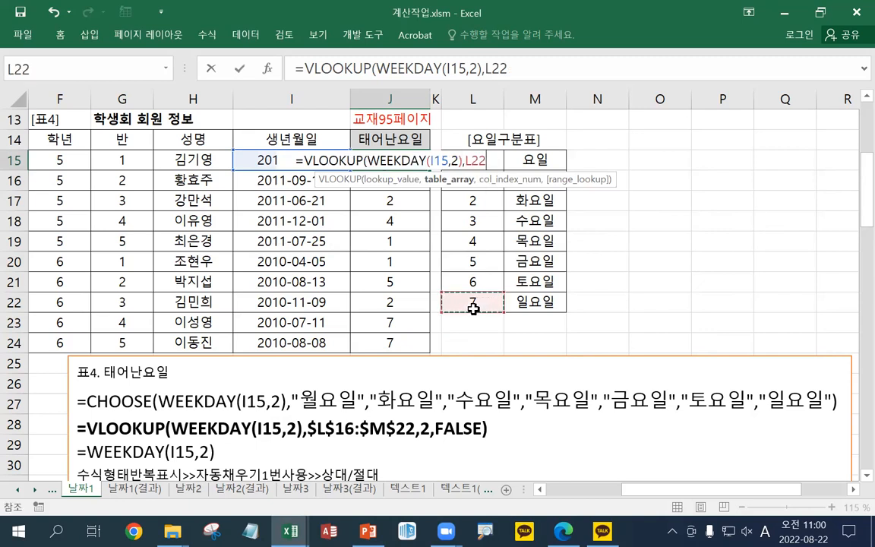
{"action": "left_click_drag", "start_coordinate": [473, 306], "coordinate": [545, 183]}
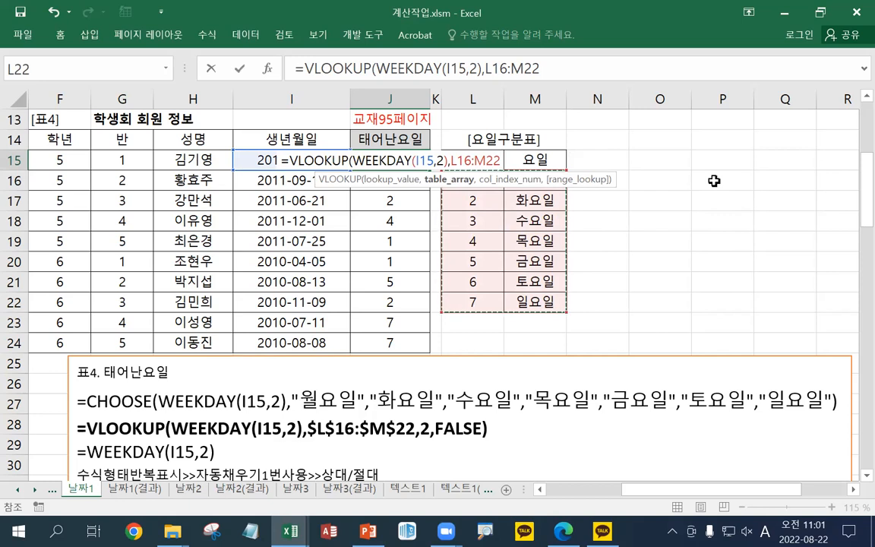
{"action": "key", "text": "BackSpace"}
{"action": "key", "text": "BackSpace"}
{"action": "key", "text": "BackSpace"}
{"action": "key", "text": "BackSpace"}
{"action": "key", "text": "BackSpace"}
{"action": "key", "text": "BackSpace"}
{"action": "key", "text": "BackSpace"}
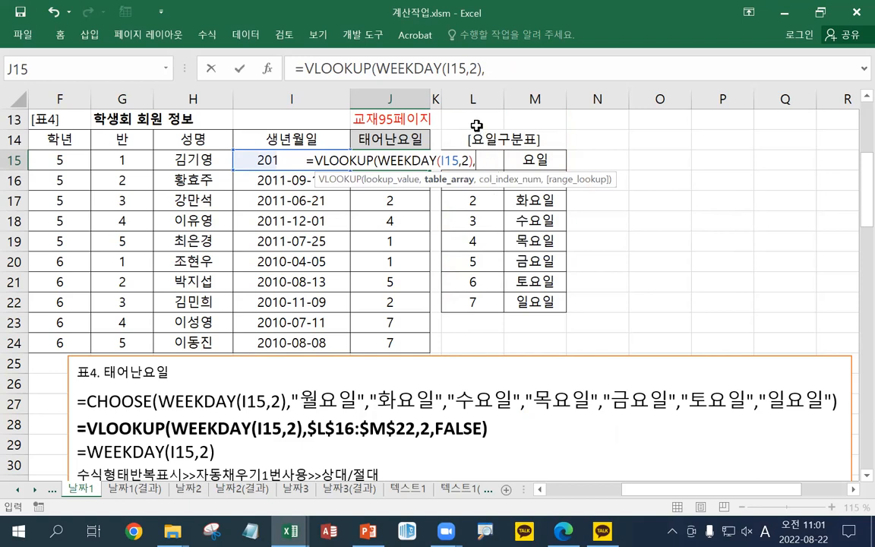
- Try building the table_array reference from L16 one cell at a time, adjusting the selection until it covers L16:M22
{"action": "left_click", "coordinate": [504, 116]}
{"action": "key", "text": "Down"}
{"action": "key", "text": "Down"}
{"action": "key", "text": "Down"}
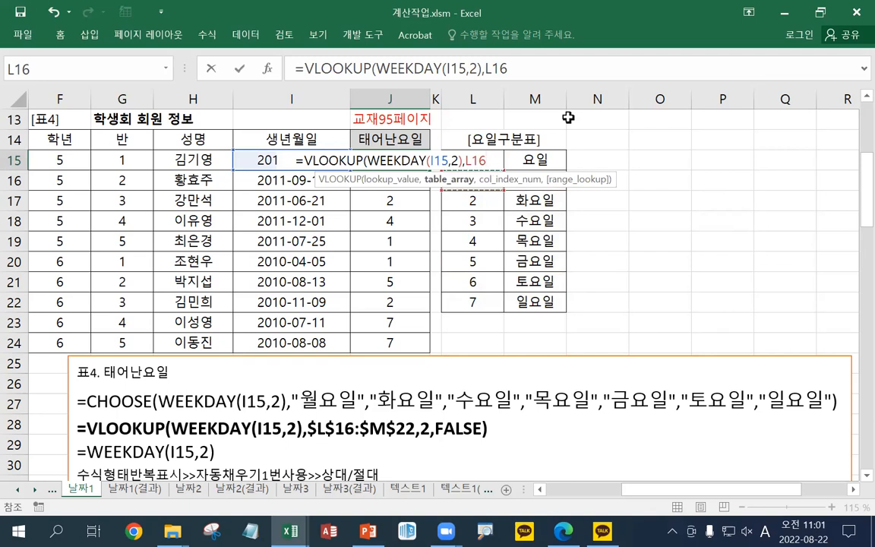
{"action": "key", "text": "shift+Down"}
{"action": "key", "text": "shift+Down"}
{"action": "key", "text": "shift+Down"}
{"action": "key", "text": "shift+Down"}
{"action": "key", "text": "shift+Down"}
{"action": "key", "text": "shift+Down"}
{"action": "key", "text": "shift+Down"}
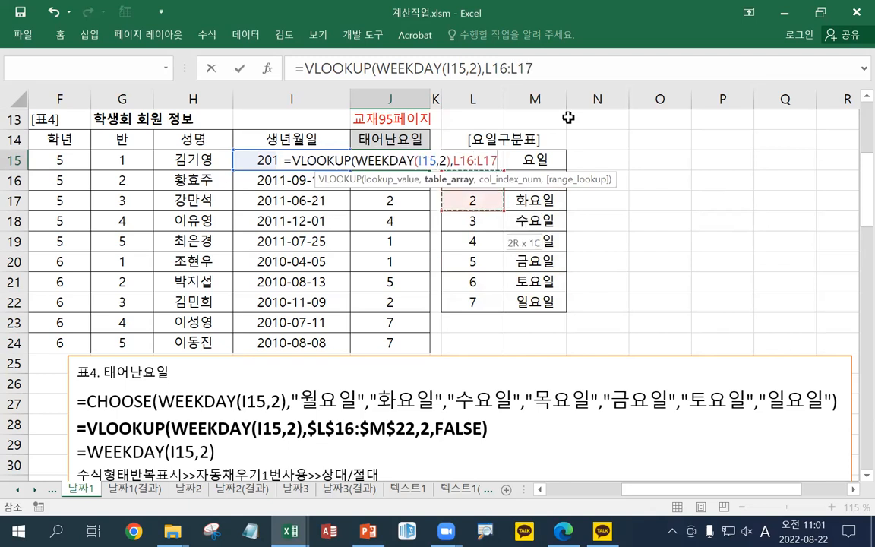
{"action": "key", "text": "shift+Right"}
{"action": "key", "text": "shift+Right"}
{"action": "key", "text": "shift+Right"}
{"action": "key", "text": "shift+Right"}
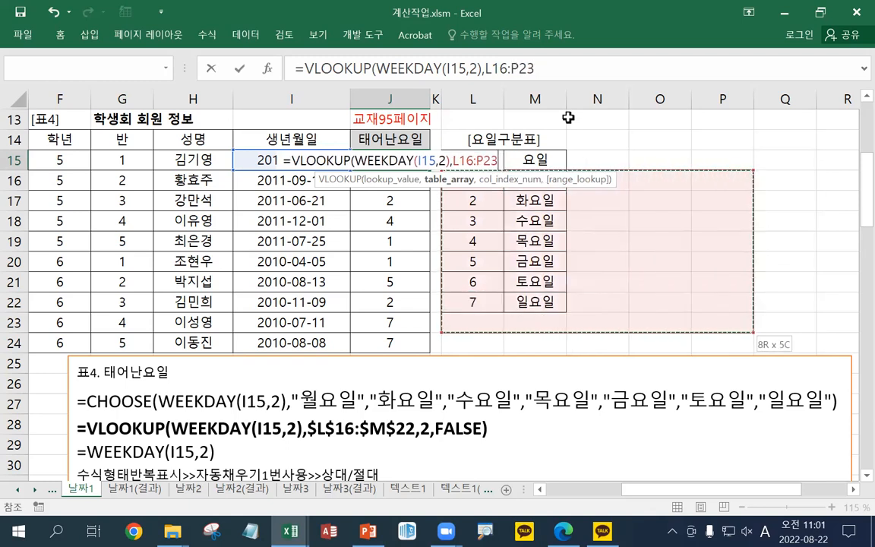
{"action": "key", "text": "shift+Left"}
{"action": "key", "text": "shift+Left"}
{"action": "key", "text": "shift+Left"}
{"action": "key", "text": "shift+Up"}
{"action": "key", "text": "shift+Up"}
{"action": "key", "text": "shift+Up"}
{"action": "key", "text": "shift+Up"}
{"action": "key", "text": "shift+Down"}
{"action": "key", "text": "shift+Down"}
{"action": "key", "text": "shift+Down"}
{"action": "key", "text": "shift+Down"}
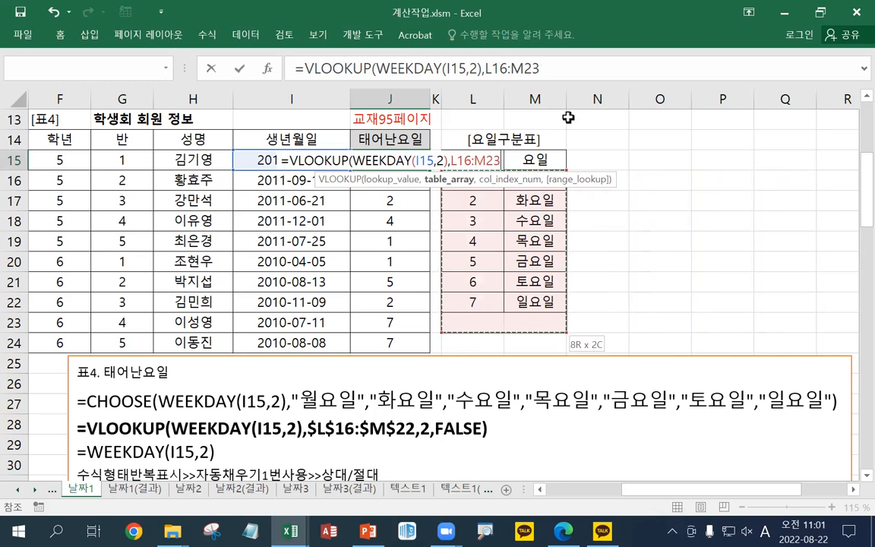
{"action": "key", "text": "shift+Up"}
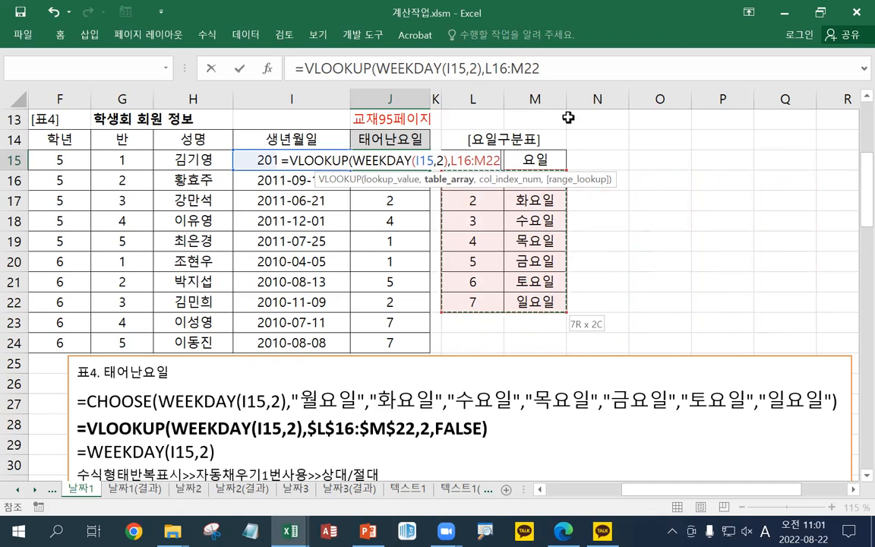
- Remove the L16:M22 reference from the VLOOKUP formula in J15, back to the comma after WEEKDAY(I15,2)
{"action": "key", "text": "BackSpace"}
{"action": "key", "text": "BackSpace"}
{"action": "key", "text": "BackSpace"}
{"action": "key", "text": "BackSpace"}
{"action": "key", "text": "BackSpace"}
{"action": "key", "text": "BackSpace"}
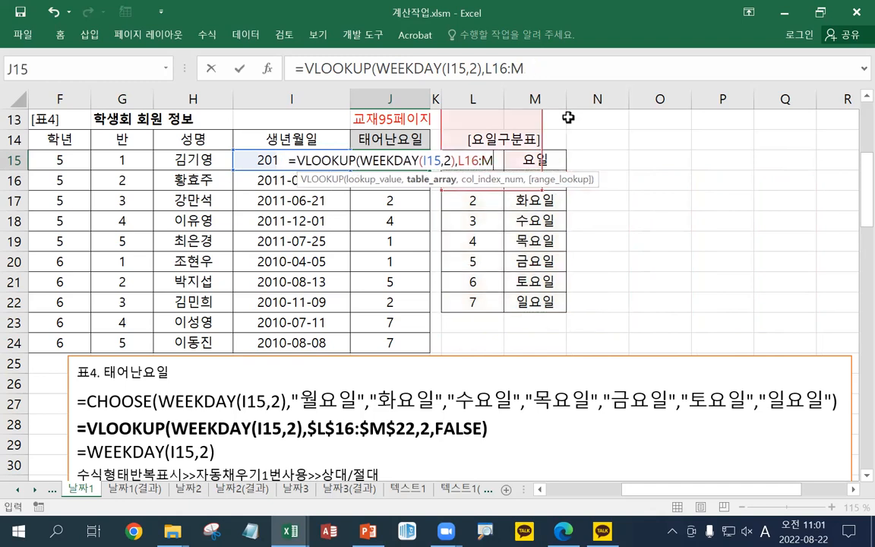
{"action": "key", "text": "BackSpace"}
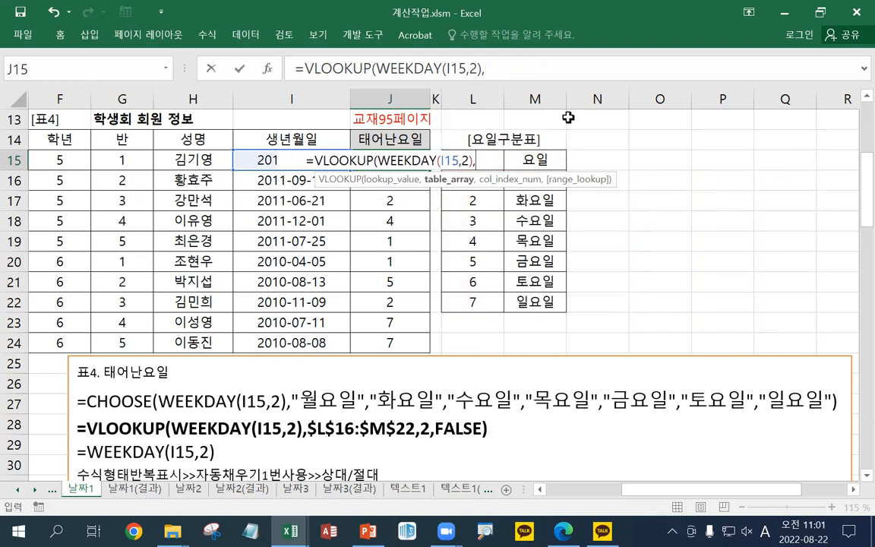
- Set the VLOOKUP table_array in J15 to the [요일구분표] data as the absolute range $L$16:$M$22, followed by a comma
{"action": "left_click", "coordinate": [486, 119]}
{"action": "key", "text": "Down"}
{"action": "key", "text": "Down"}
{"action": "key", "text": "Down"}
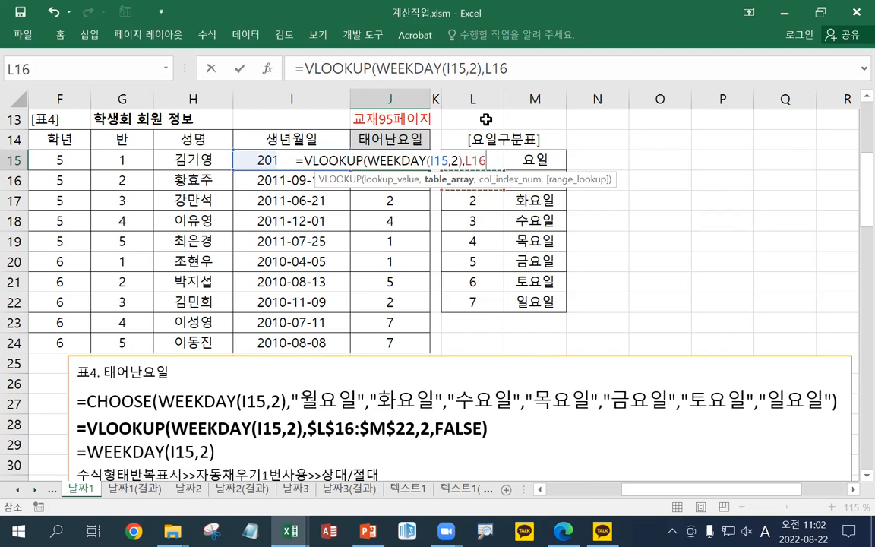
{"action": "key", "text": "ctrl+shift+Down"}
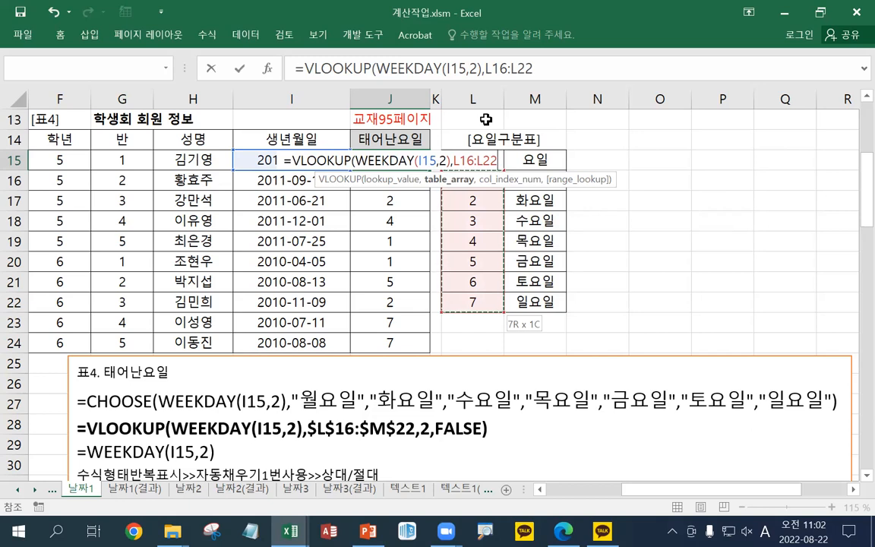
{"action": "key", "text": "ctrl+shift+Right"}
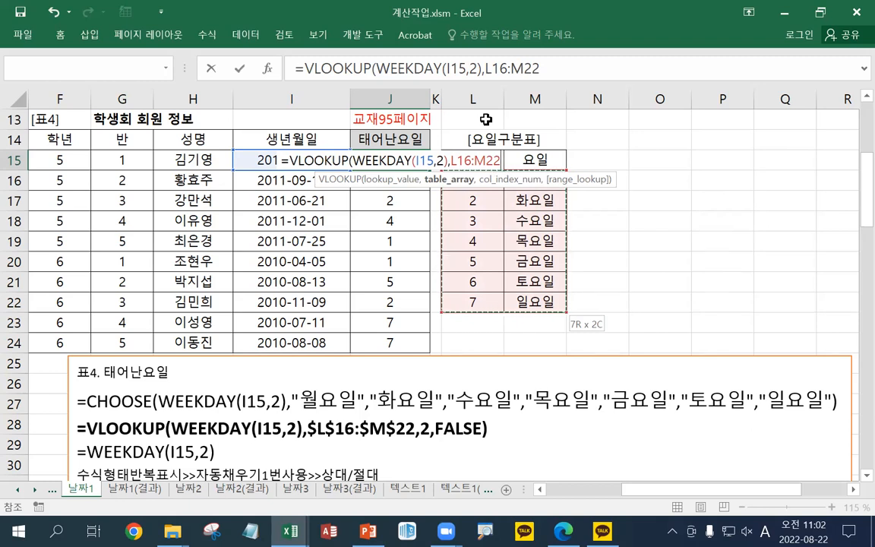
{"action": "key", "text": "F4"}
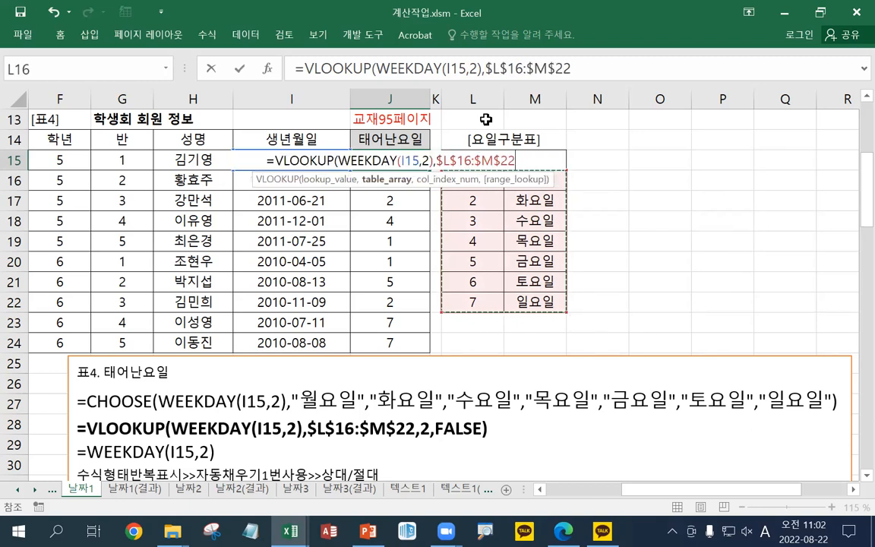
{"action": "type", "text": ","}
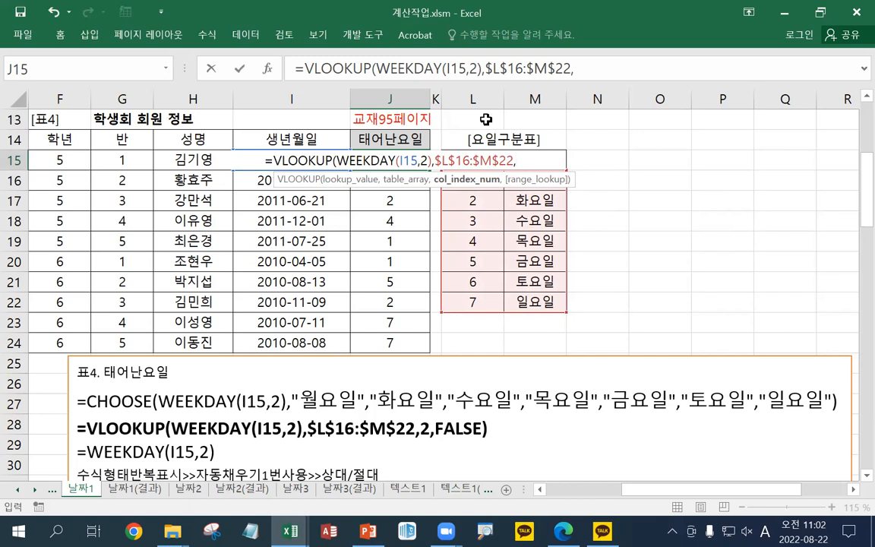
- Complete the VLOOKUP in J15 with column index 2 and FALSE for an exact match, and fill the formula down to J24
{"action": "type", "text": "2"}
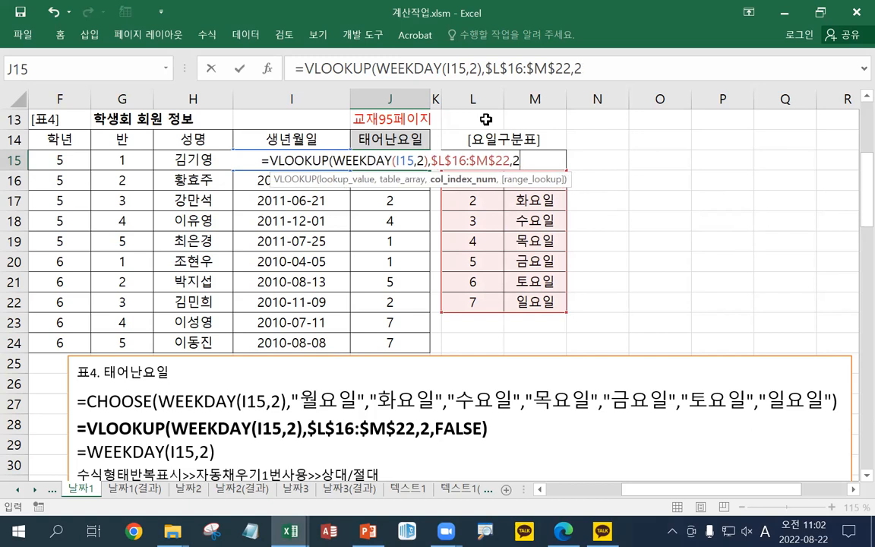
{"action": "type", "text": ","}
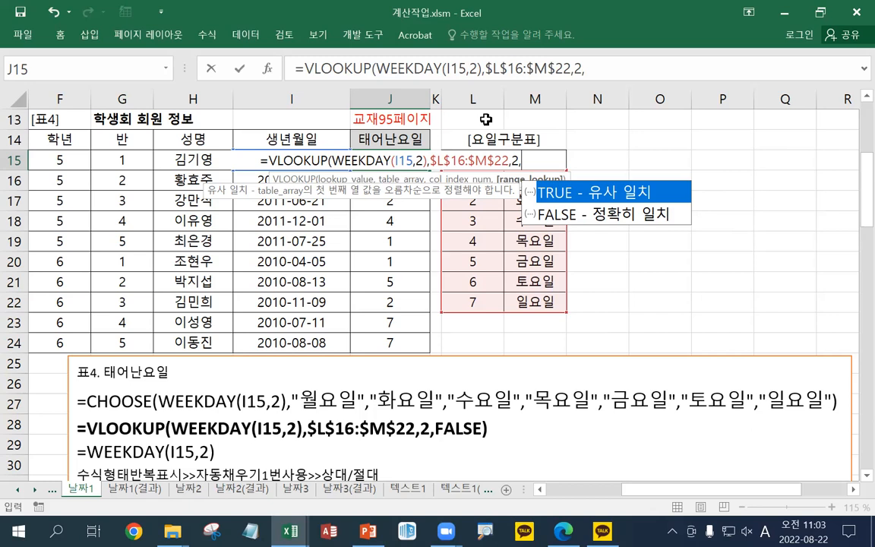
{"action": "type", "text": "FALSE"}
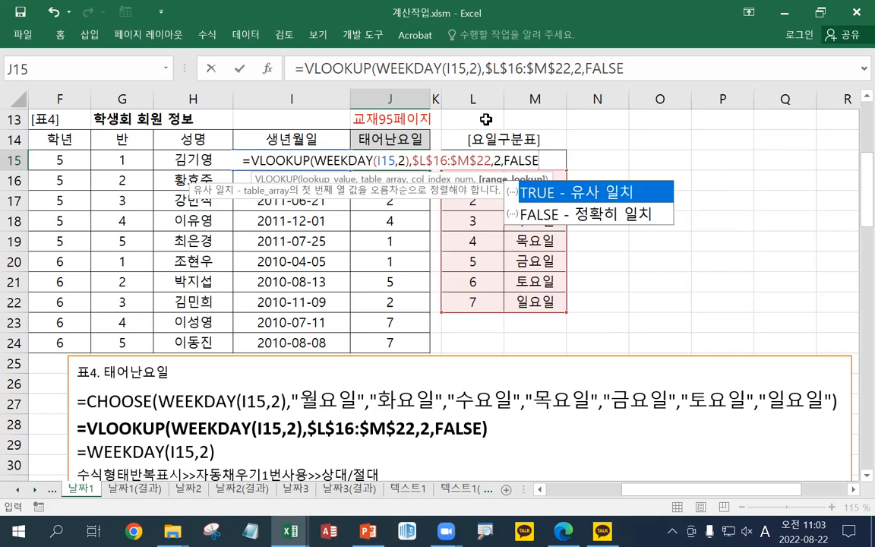
{"action": "type", "text": ")"}
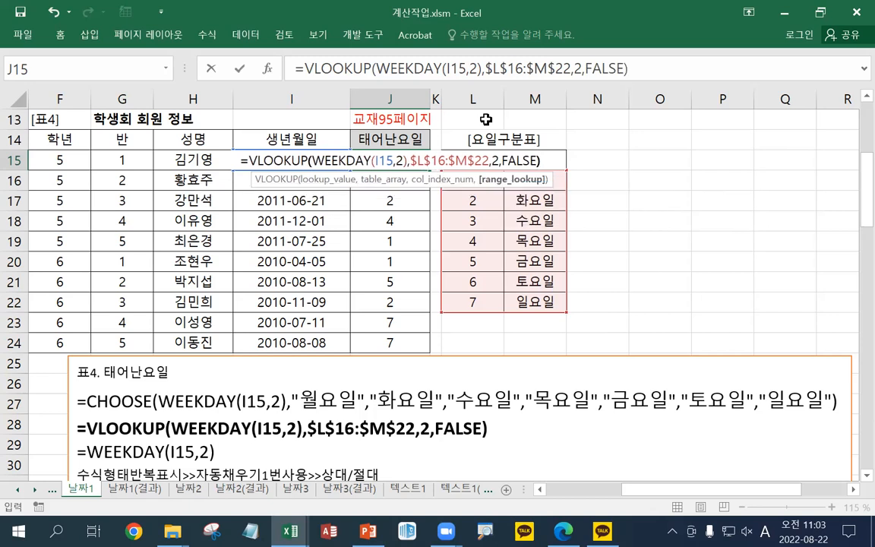
{"action": "key", "text": "Return"}
{"action": "left_click", "coordinate": [351, 158]}
{"action": "left_click_drag", "start_coordinate": [428, 169], "coordinate": [438, 349]}
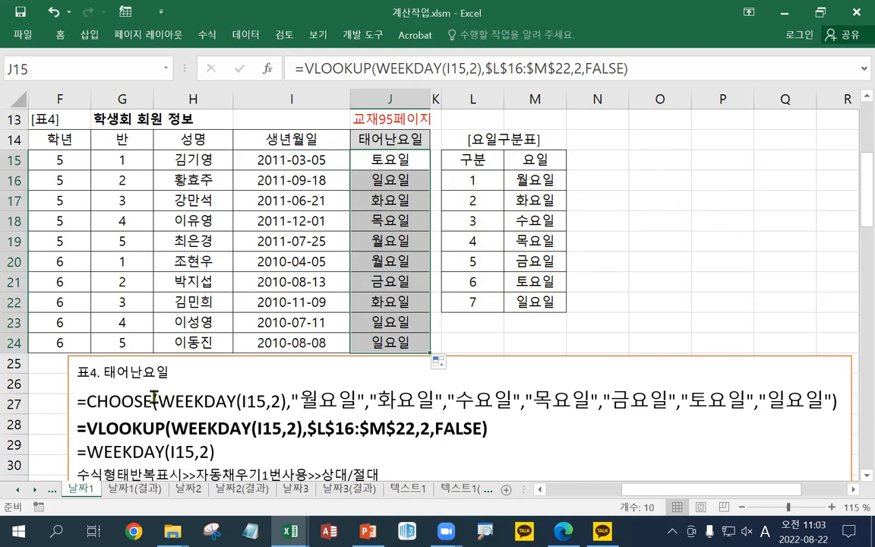
- Leave the notes text box, select J15 and save the workbook
{"action": "left_click", "coordinate": [203, 400]}
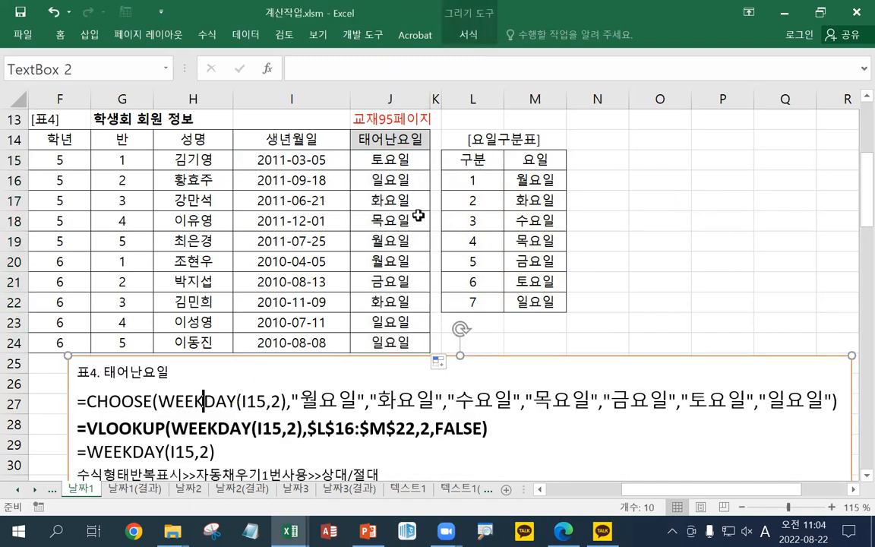
{"action": "left_click", "coordinate": [365, 155]}
{"action": "left_click", "coordinate": [17, 13]}
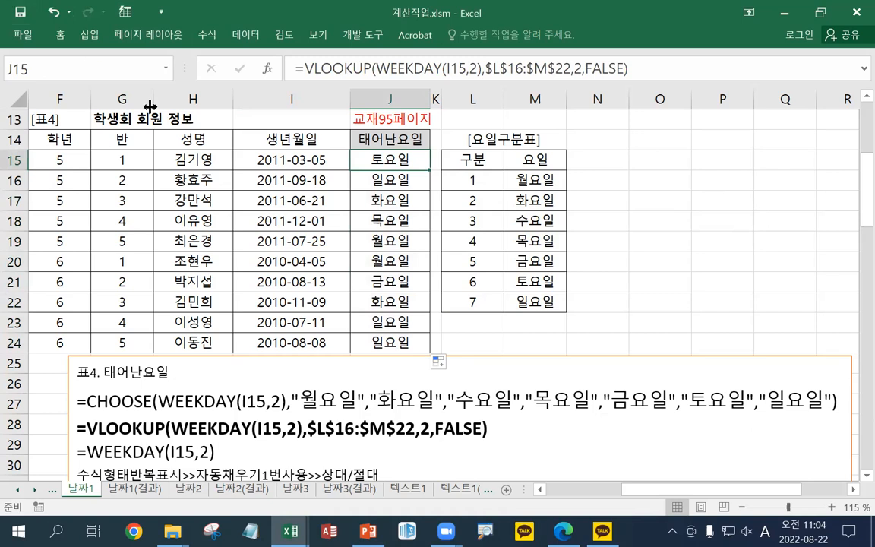